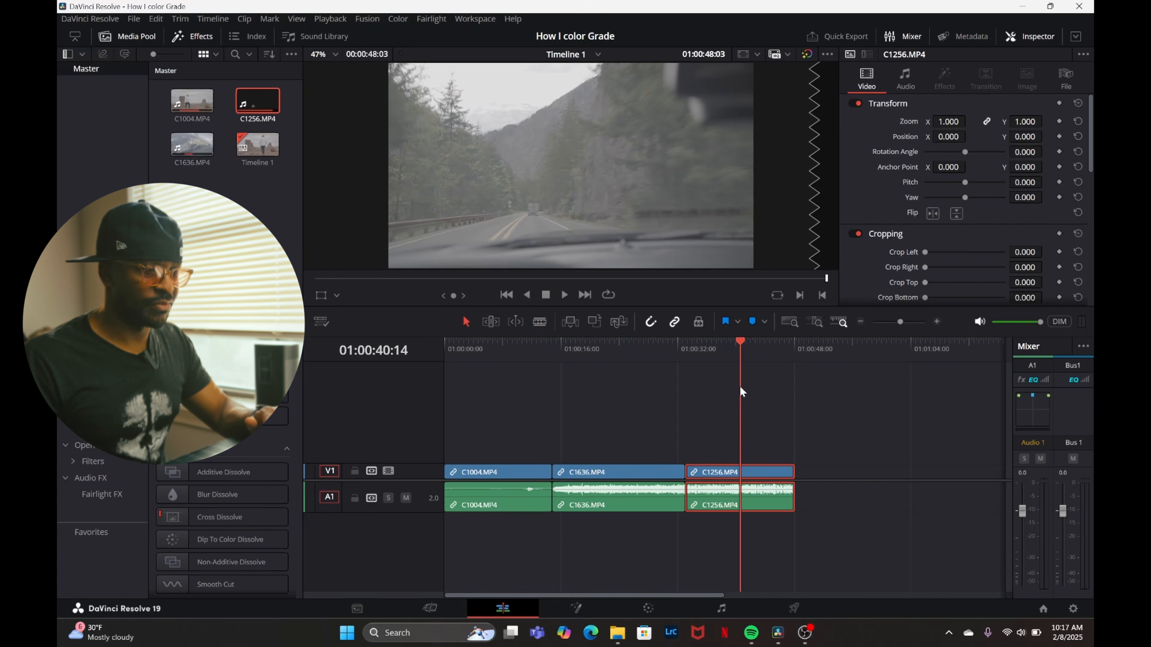
Skim the clips on the timeline, open the first clip C1004.MP4 on the Color page, and move its node closer to the source input.
drag(740, 386, 717, 387)
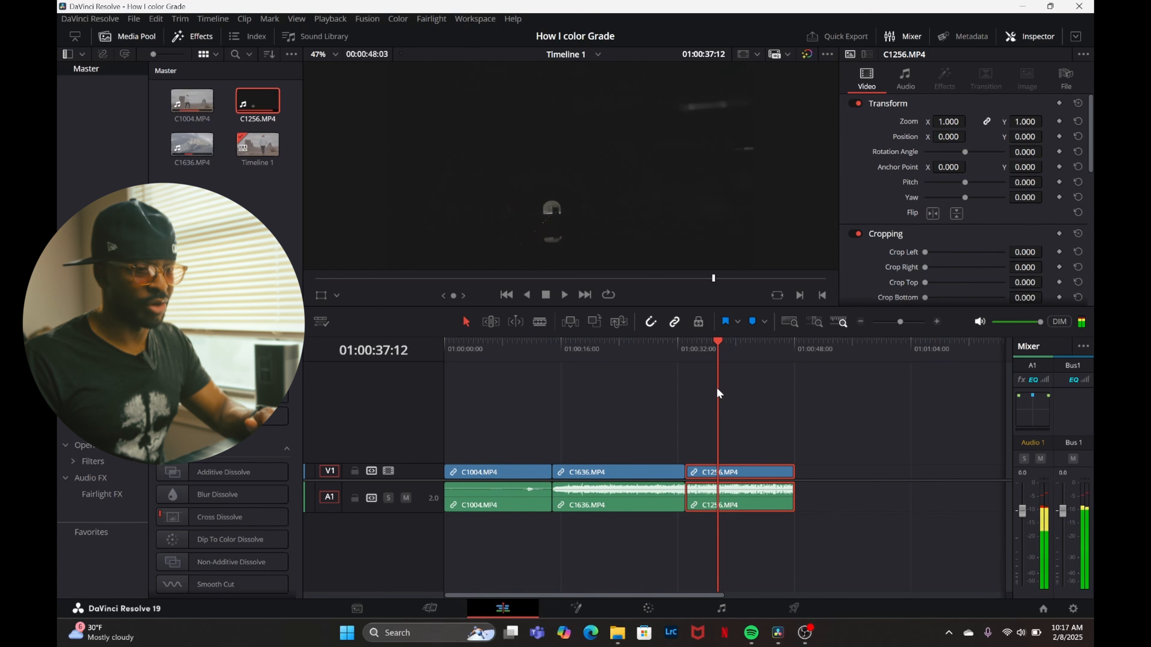
click(617, 476)
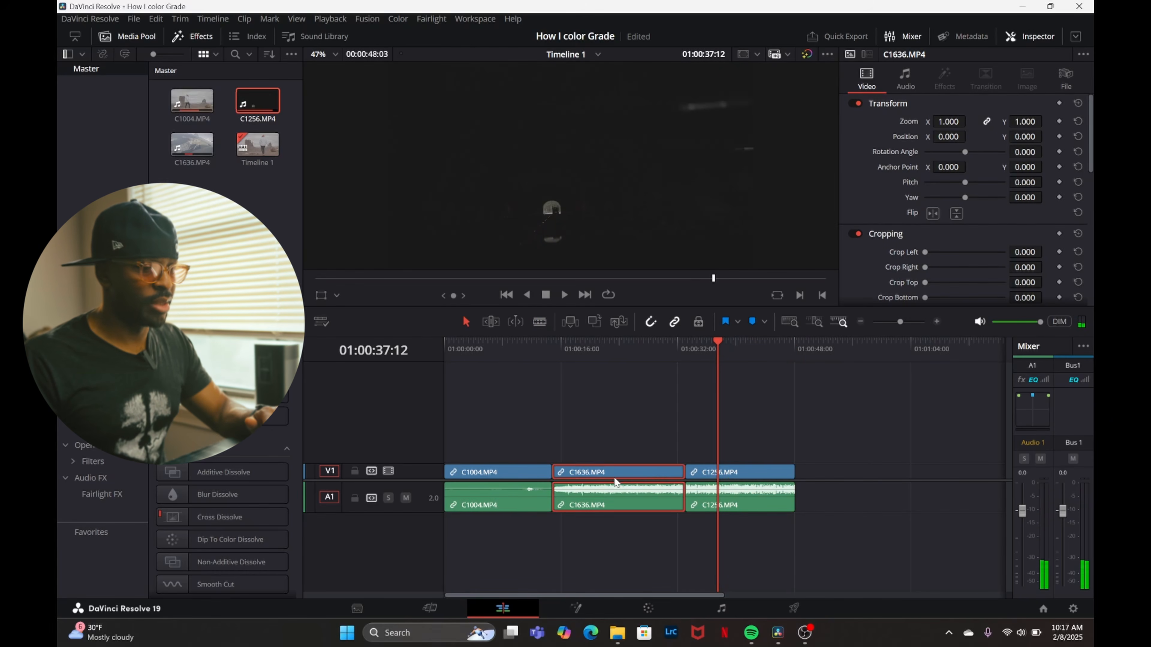
click(521, 476)
click(620, 374)
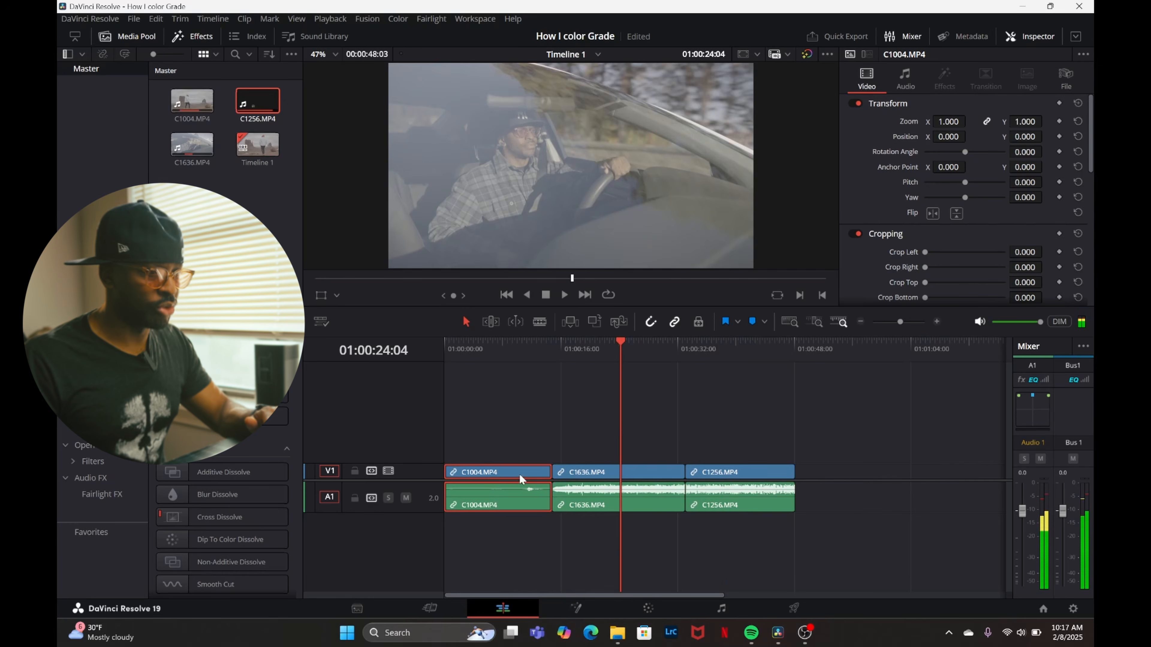
click(572, 475)
click(490, 381)
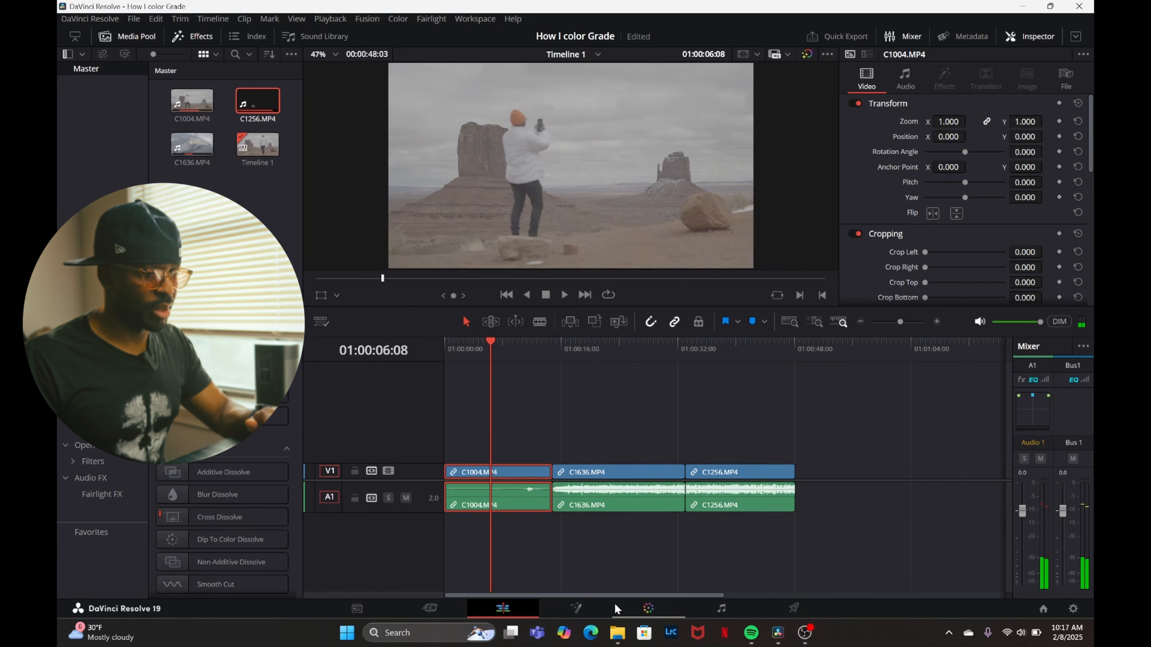
key(shift+6)
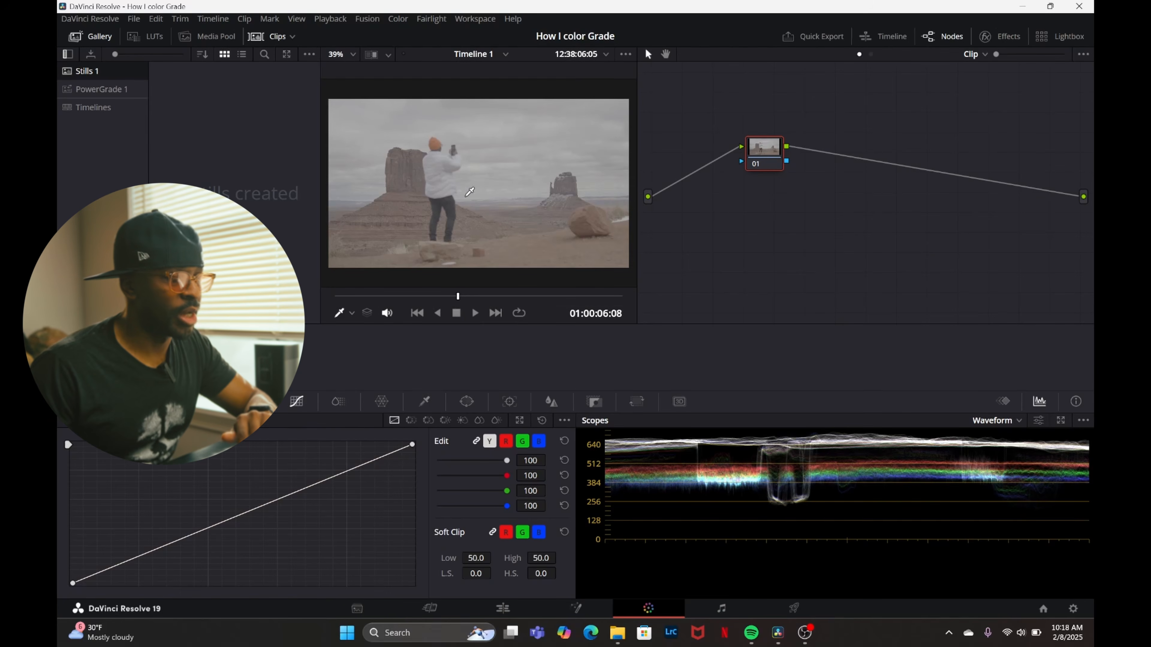
drag(750, 163, 711, 158)
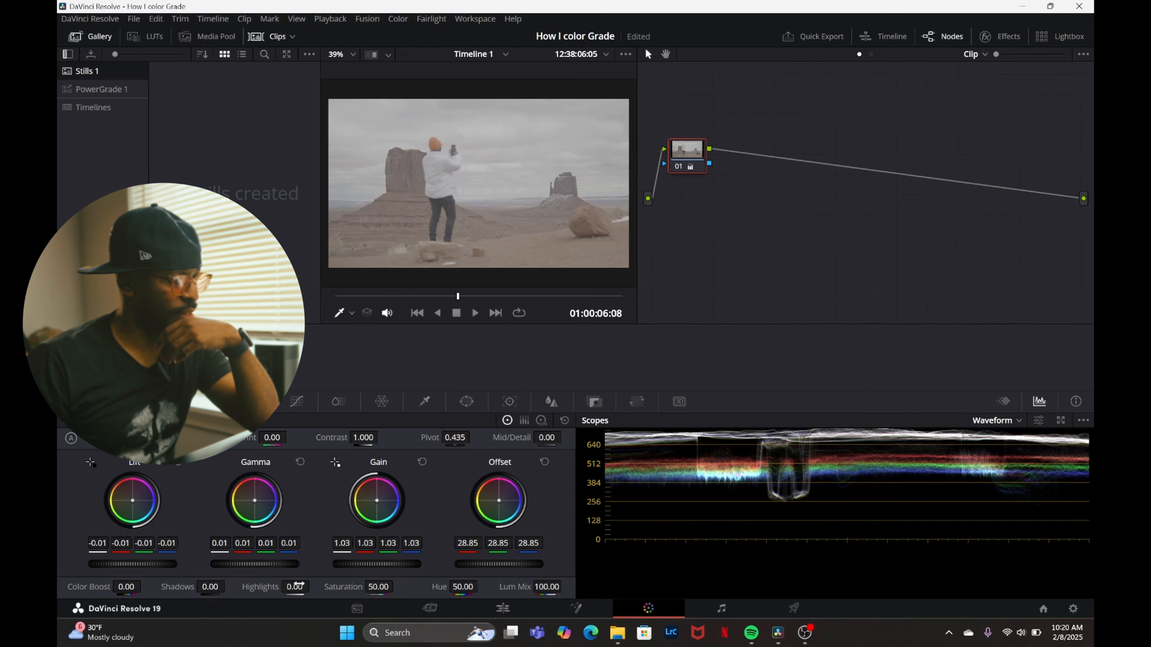
Try lowering the highlights to -46.50 and raising the shadows to 14.00 on node 01.
drag(295, 588, 229, 586)
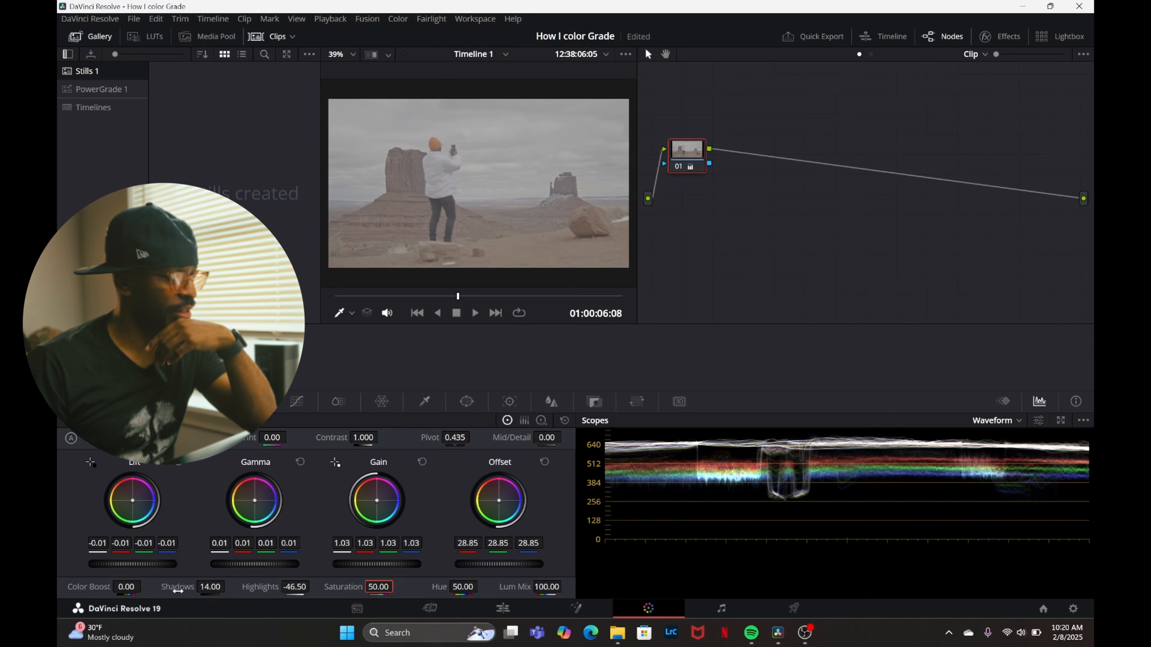
drag(210, 586, 200, 586)
drag(295, 587, 292, 587)
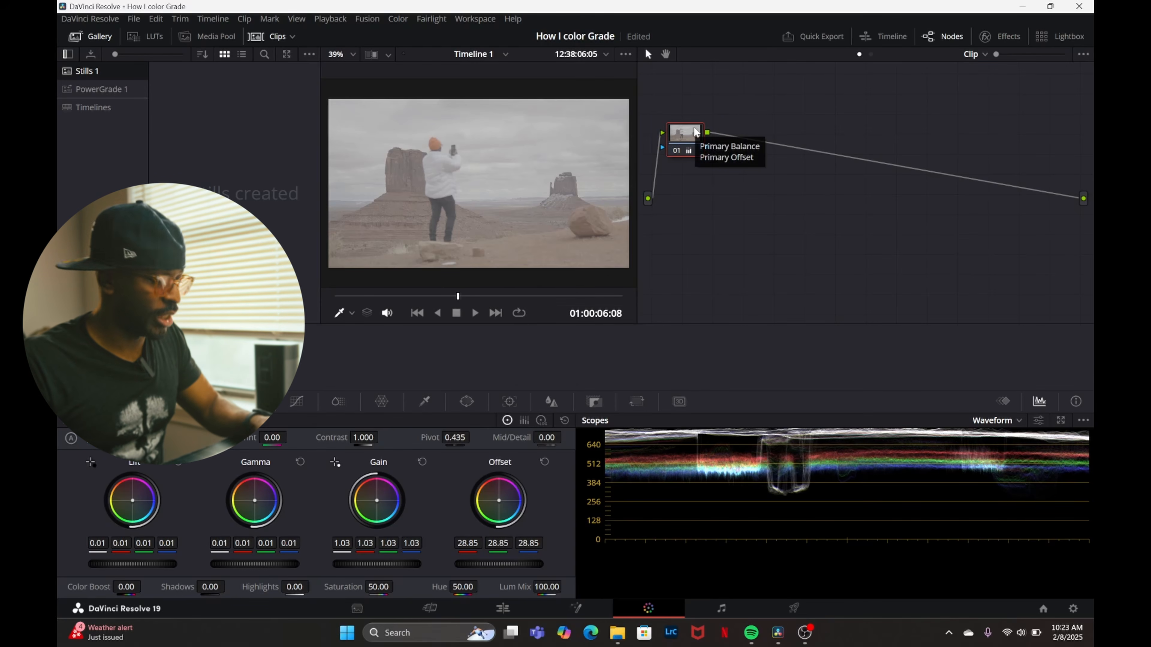
Add two serial nodes after node 01.
key(alt+s)
Add extra serial nodes after node 03 and undo those additions.
key(alt+s)
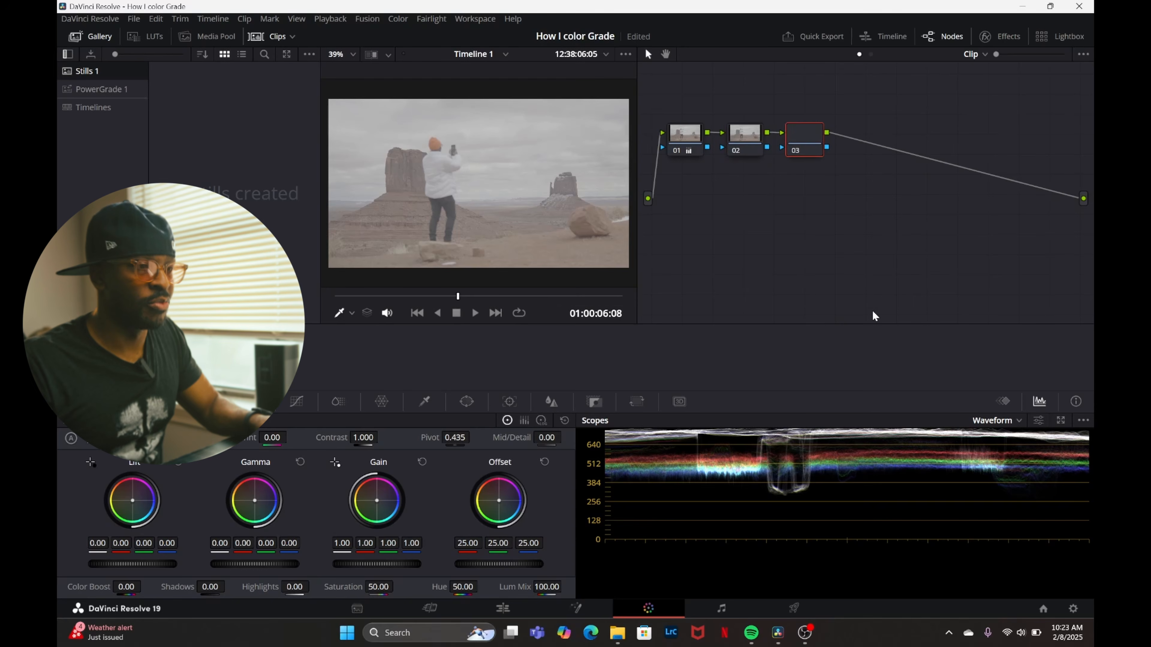
key(alt+s)
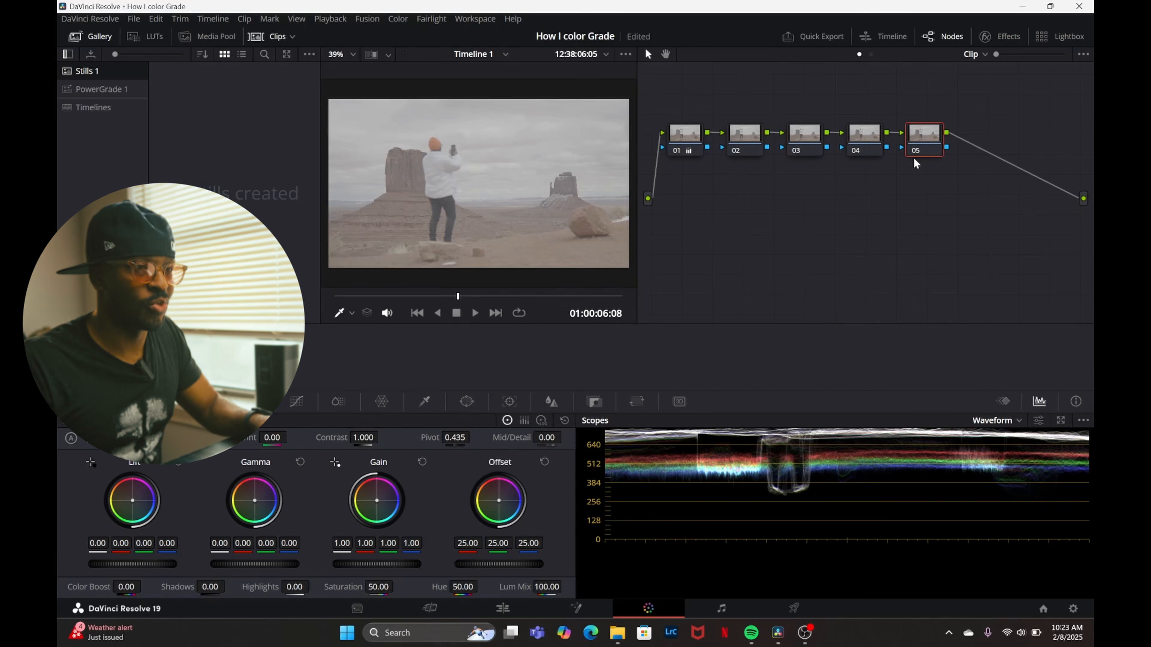
key(alt+s)
key(ctrl+z)
key(ctrl+z)
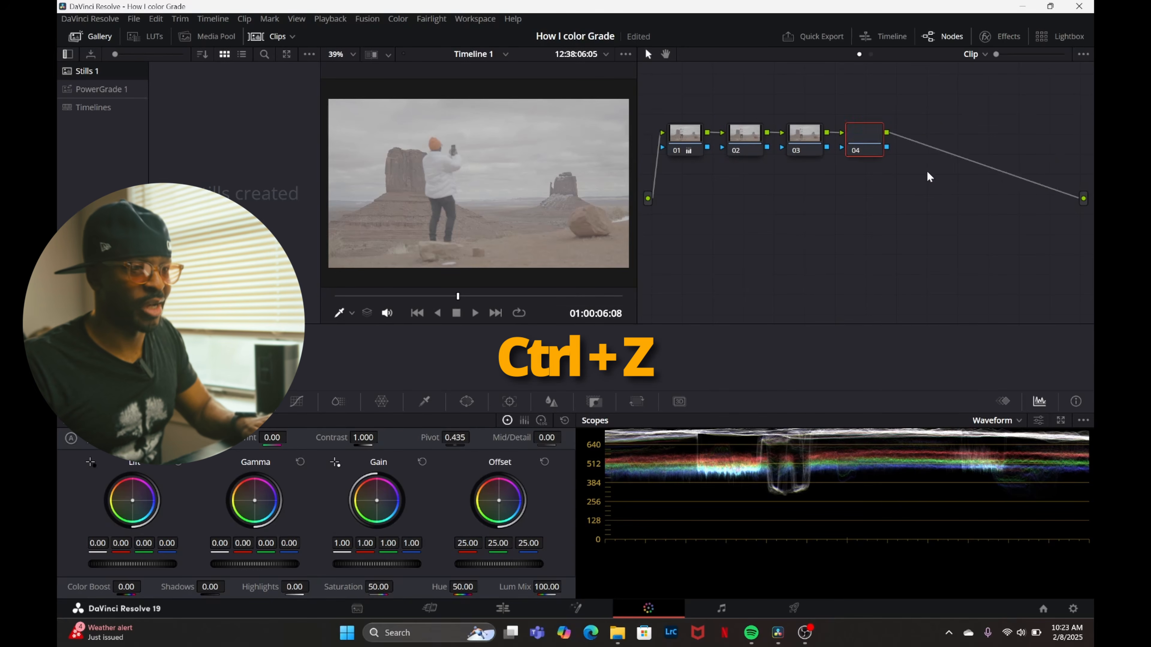
key(ctrl+z)
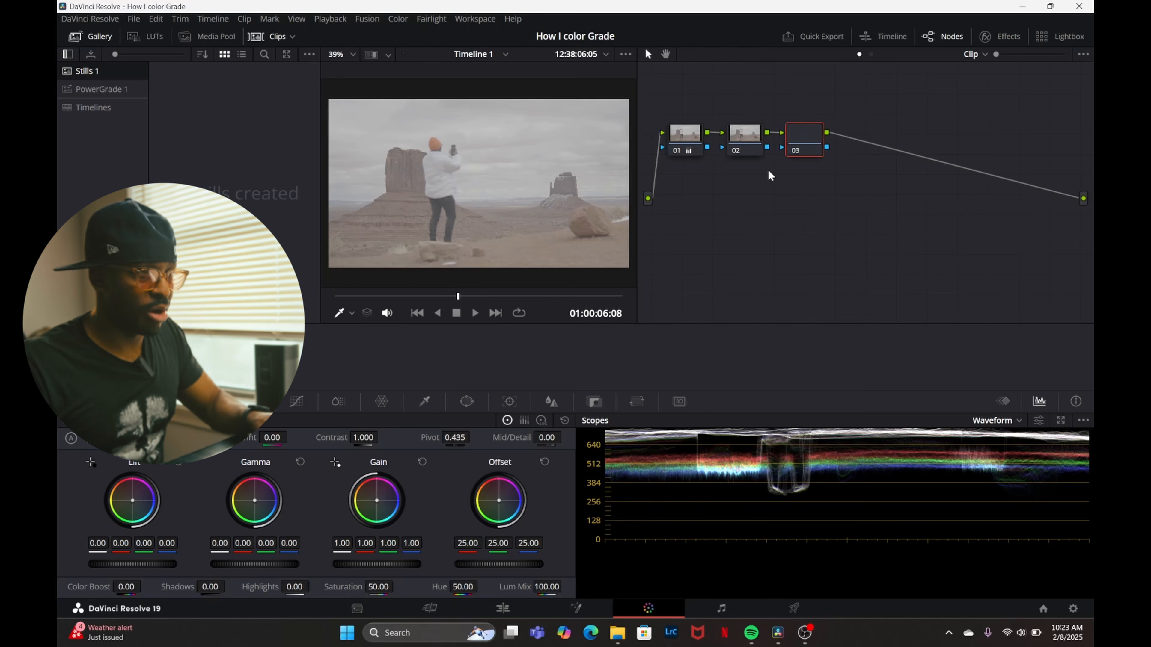
Stagger nodes 02 and 03 diagonally below node 01 and label node 01 "Primary".
drag(802, 145, 802, 202)
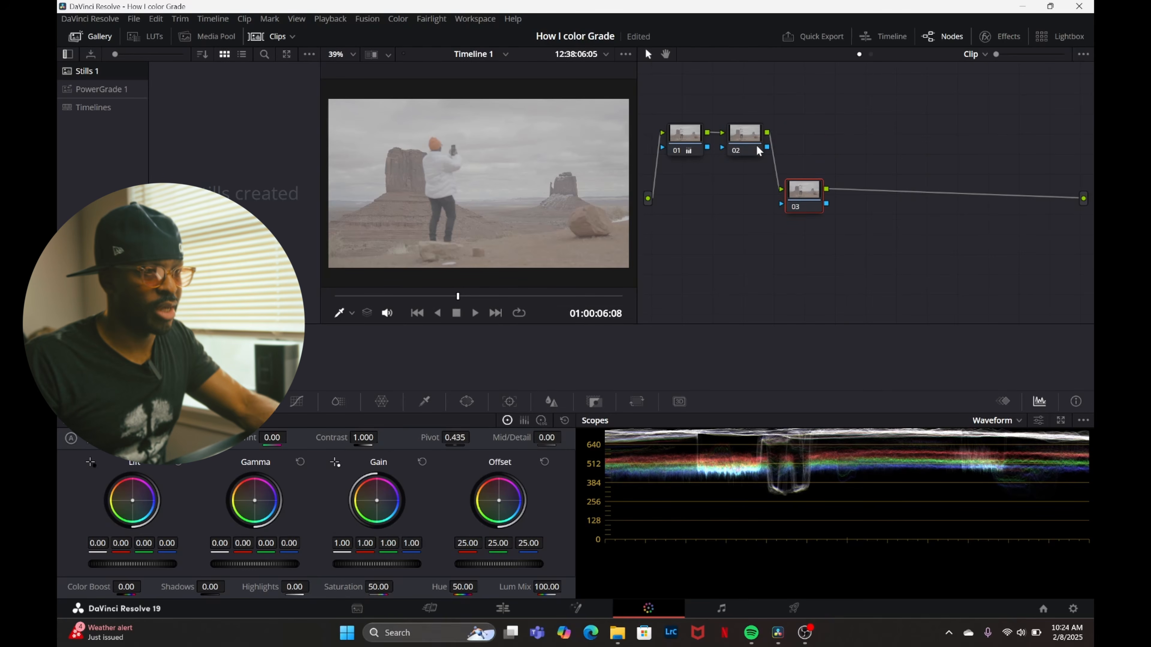
drag(756, 147, 760, 188)
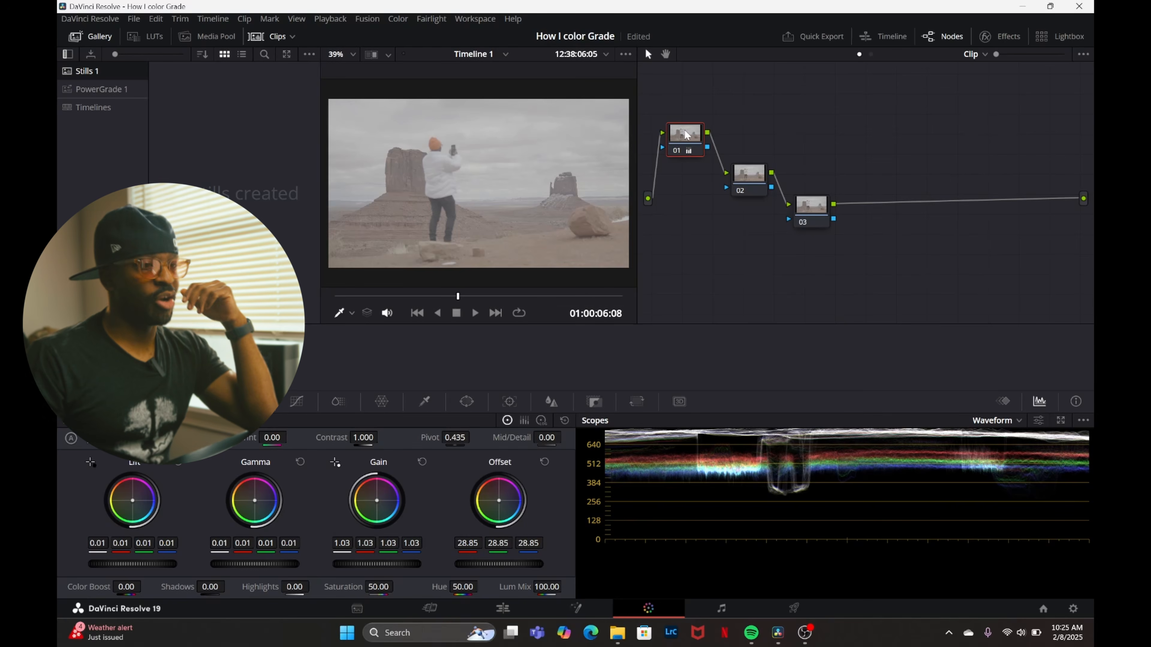
right_click(686, 135)
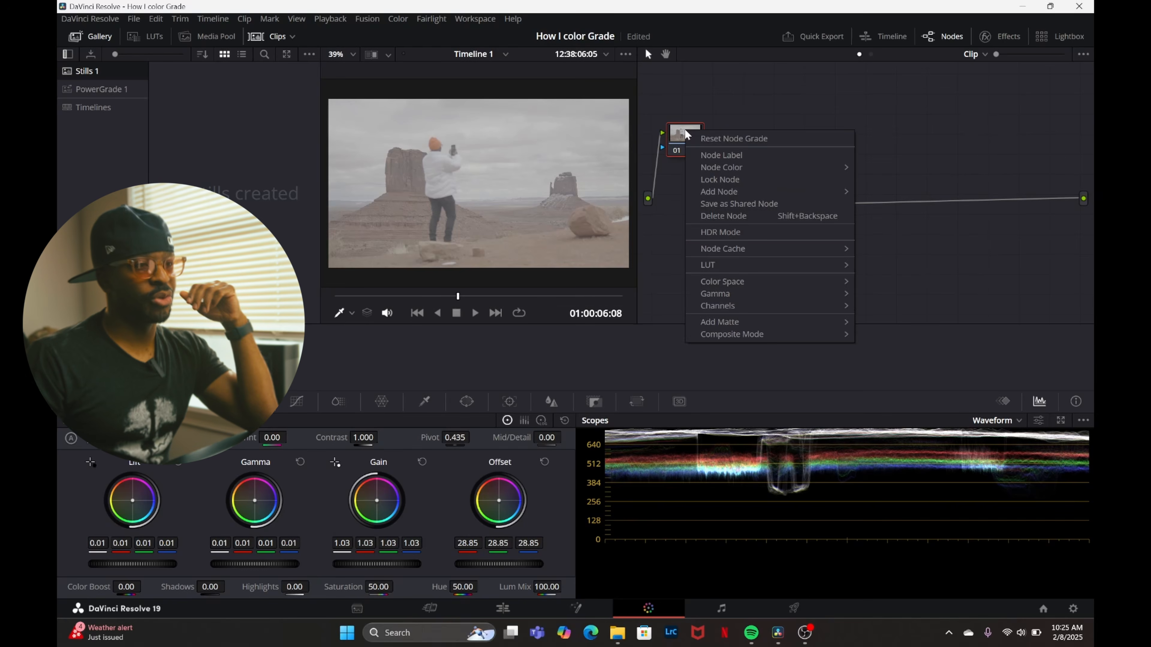
click(708, 155)
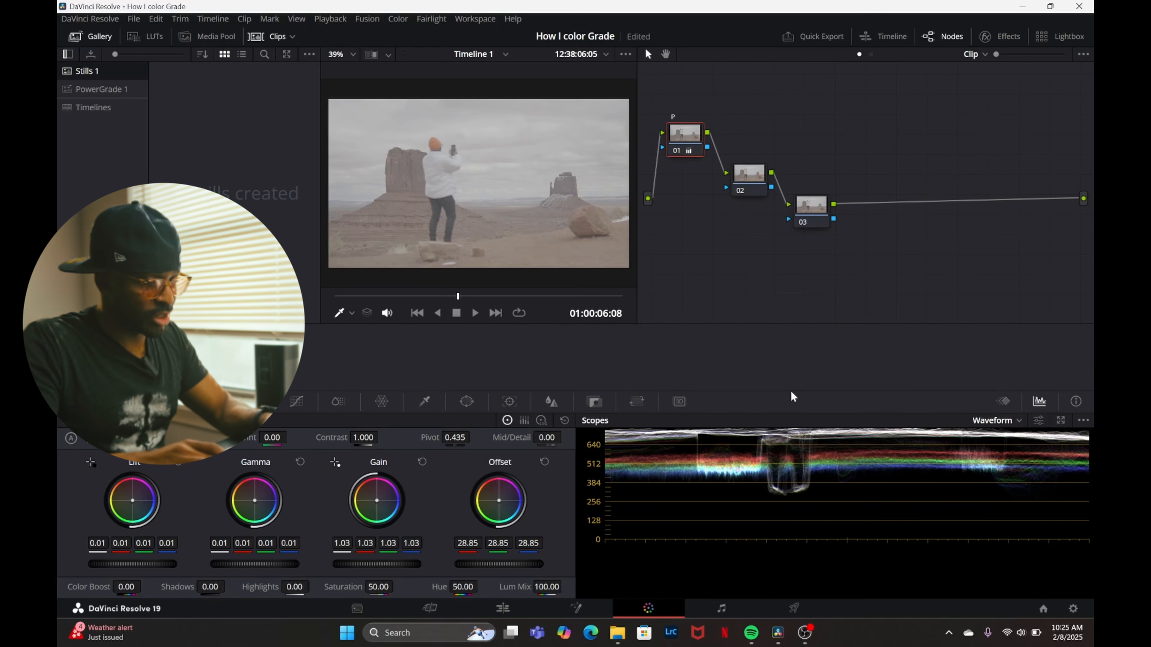
text(imary)
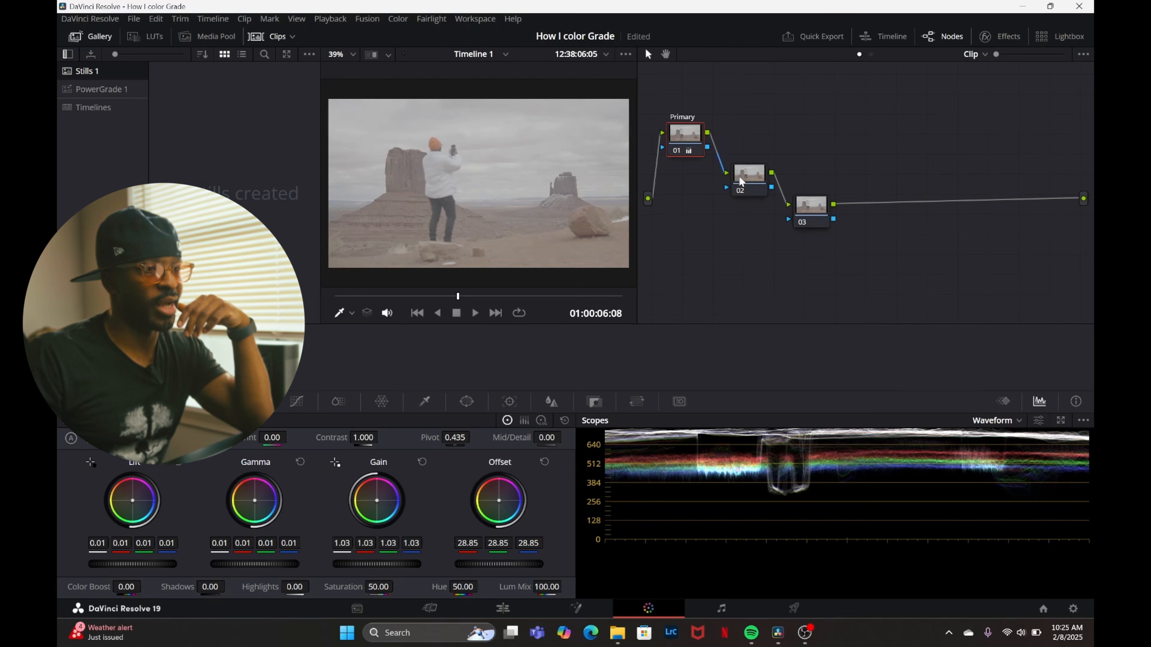
Show the Curves palette and label node 02 "CST".
click(294, 403)
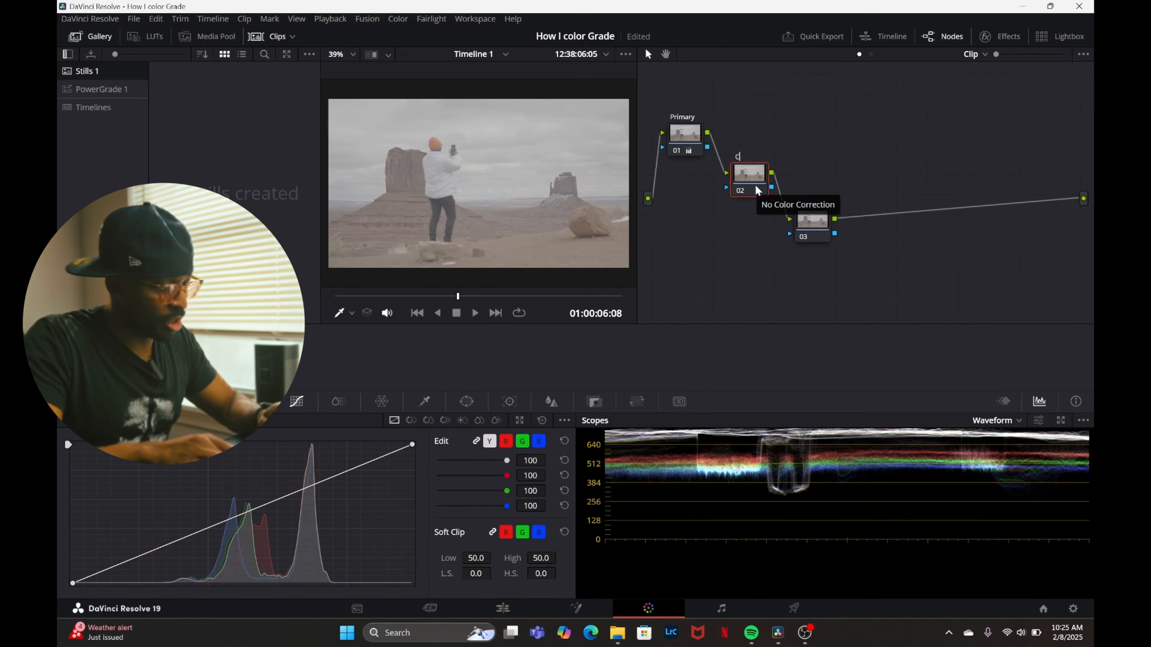
key(BackSpace)
key(Return)
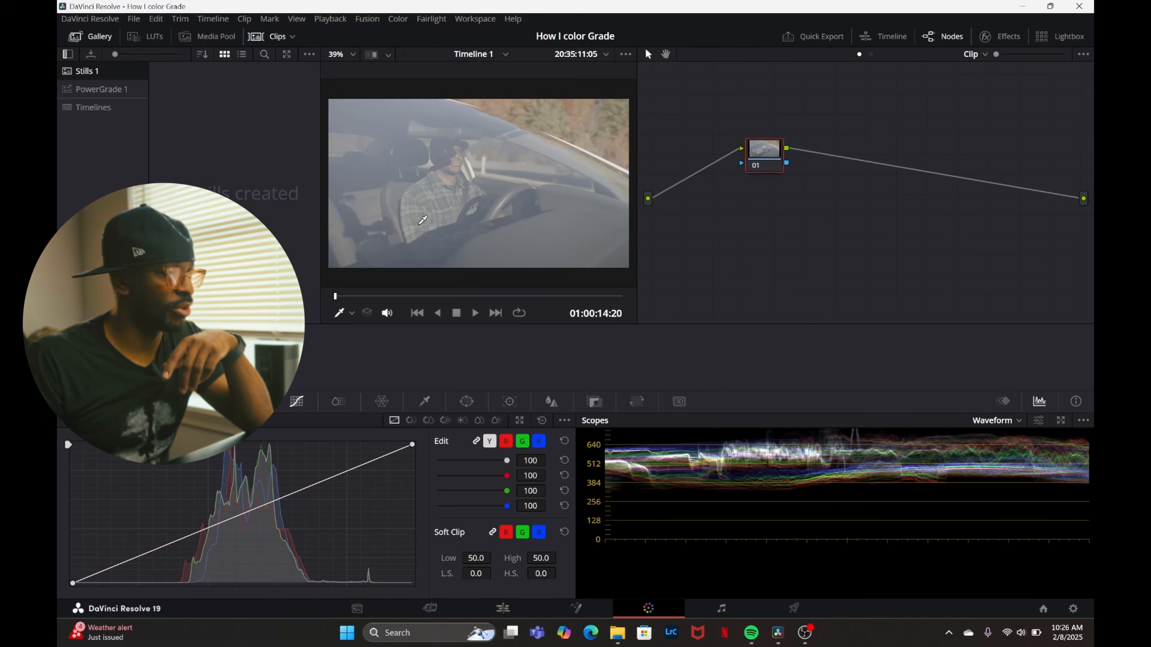
Step back and forth through the timeline's clips in the viewer to compare their ungraded images, returning to the first clip.
key(ctrl+f)
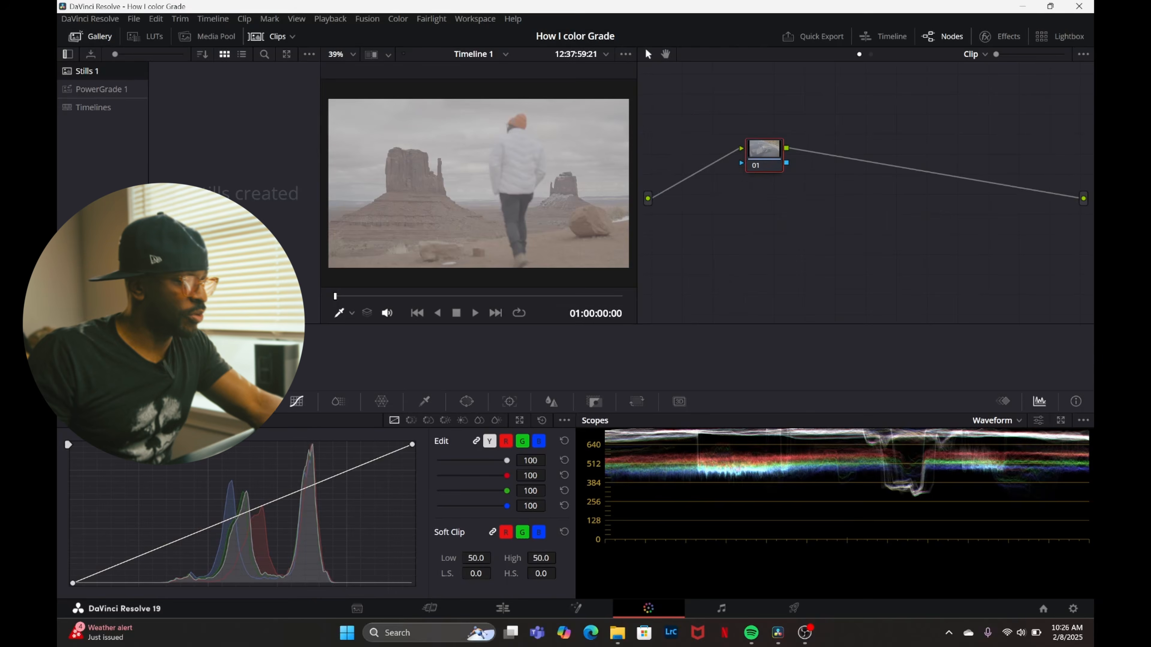
key(Down)
key(Down)
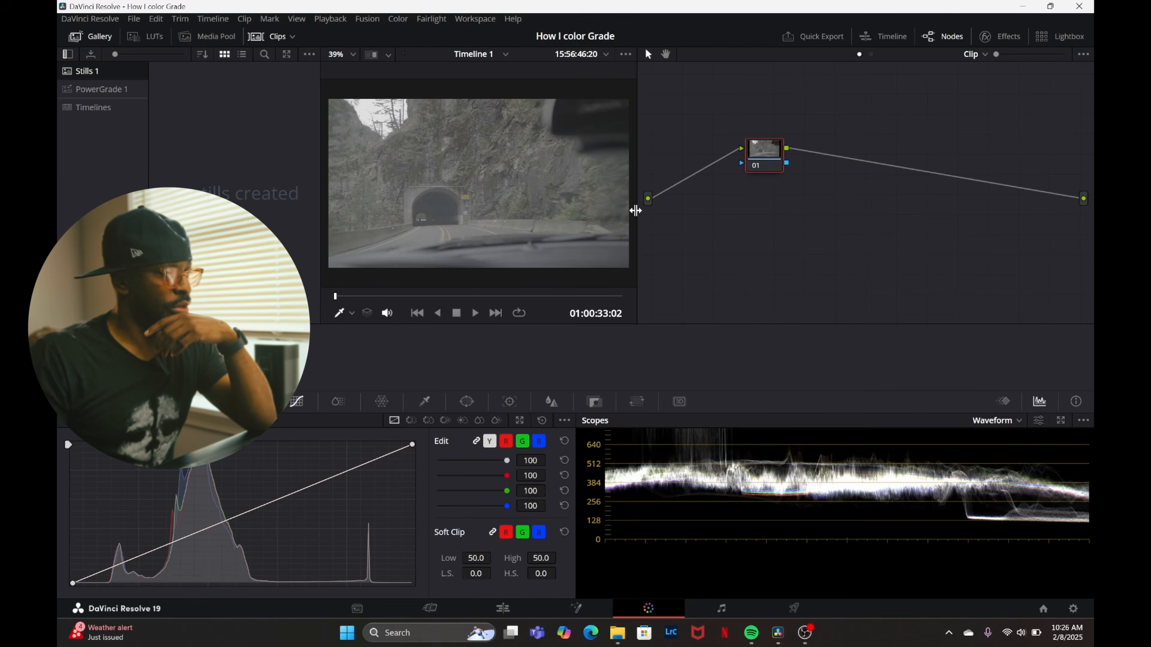
key(Down)
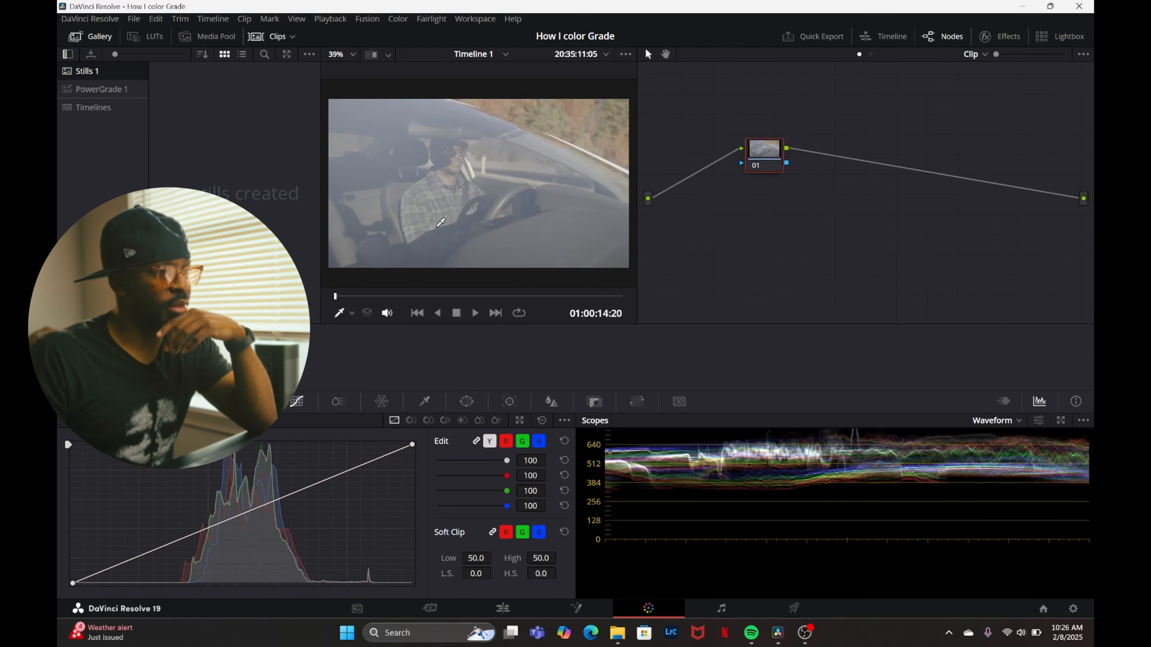
scroll(437, 228, down, 1)
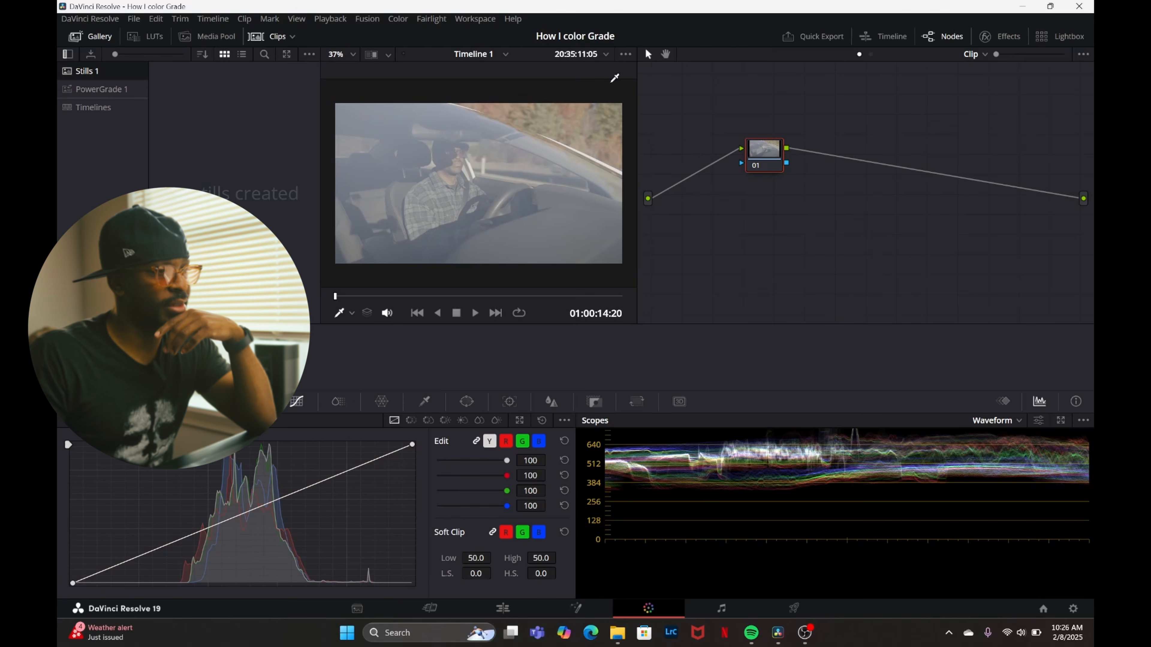
key(Down)
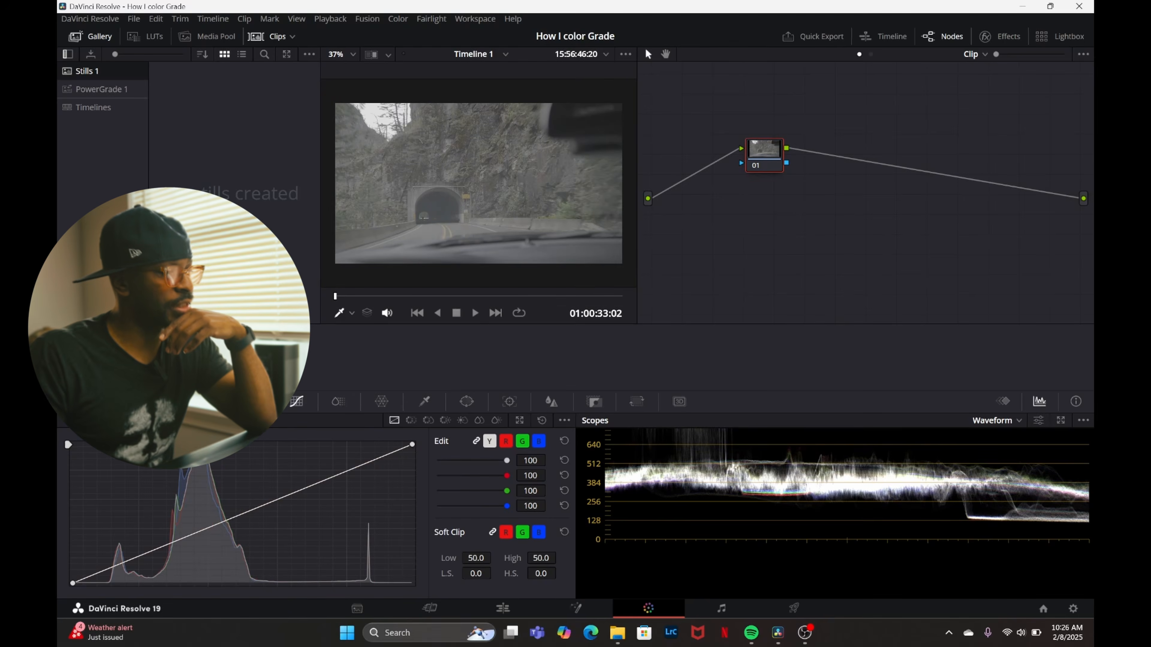
key(Up)
key(Up)
key(Down)
key(Down)
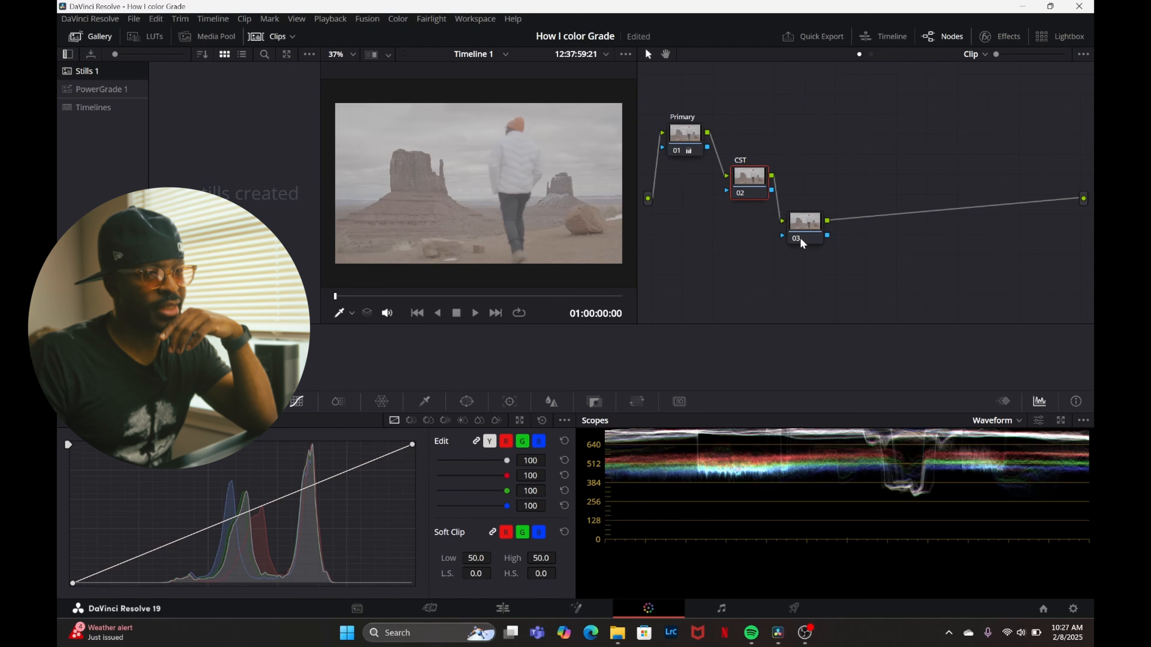
Label node 03 "LUT".
click(802, 226)
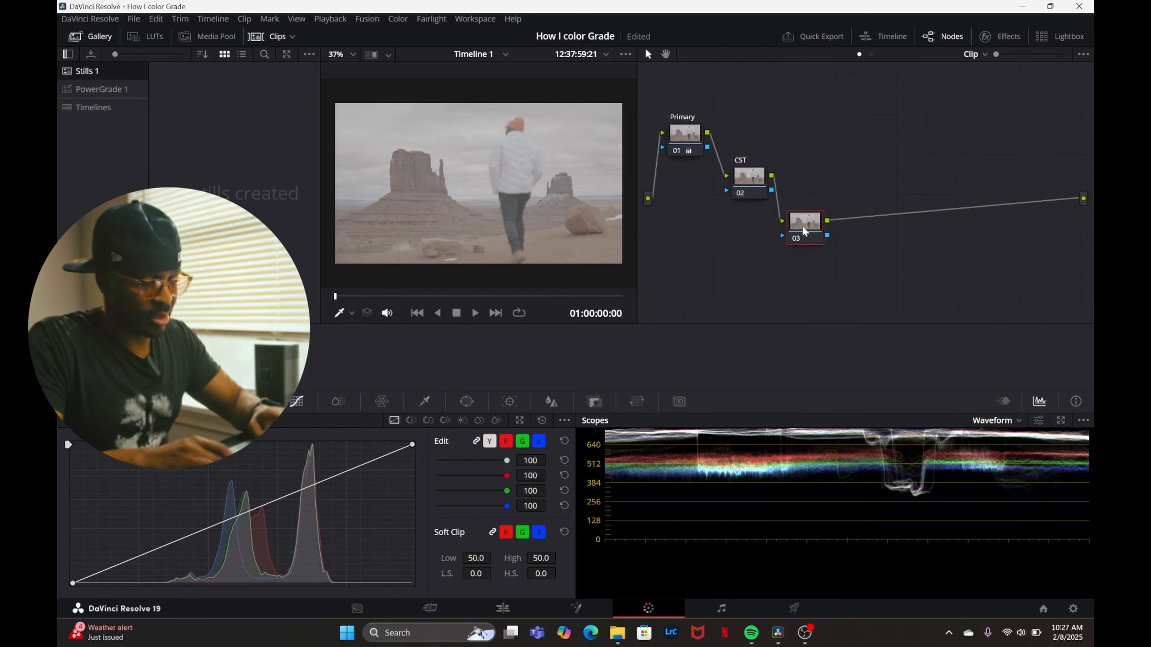
right_click(802, 226)
click(819, 250)
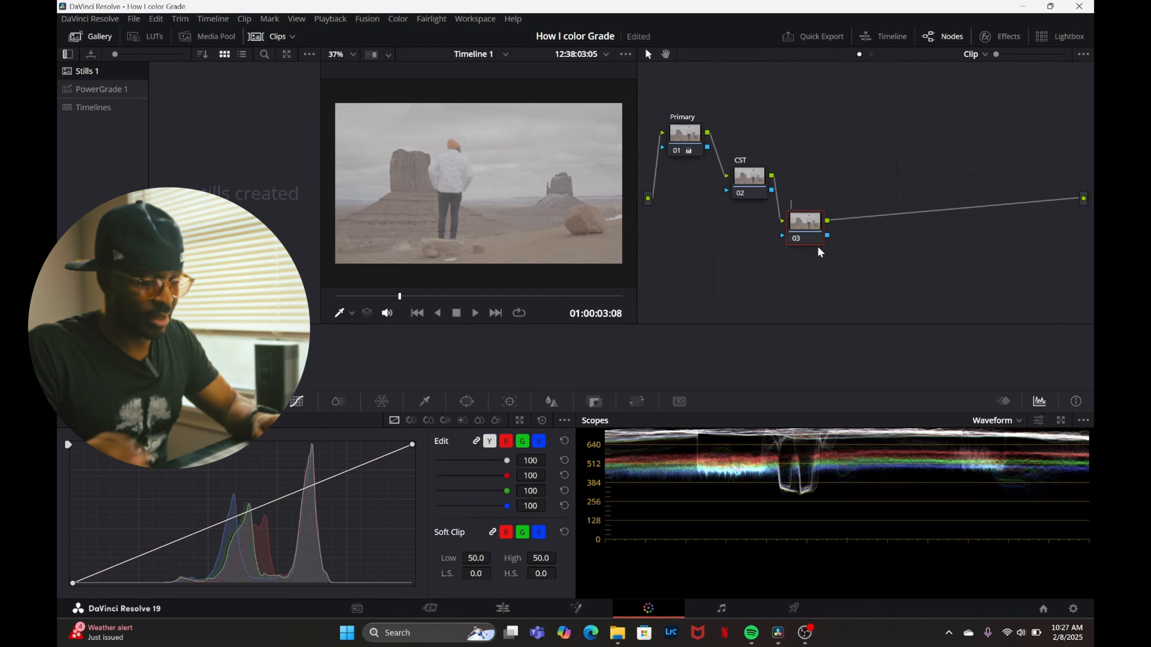
text(LUT)
key(Return)
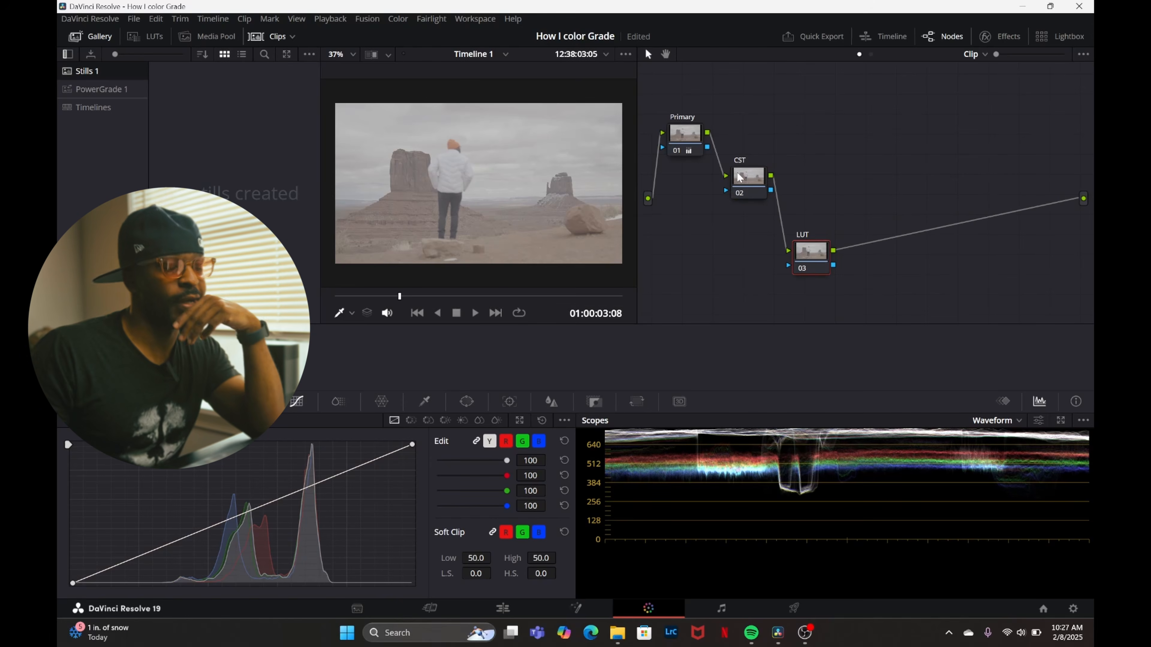
Find the Color Space Transform effect in the effects library and apply it to the CST node.
click(746, 177)
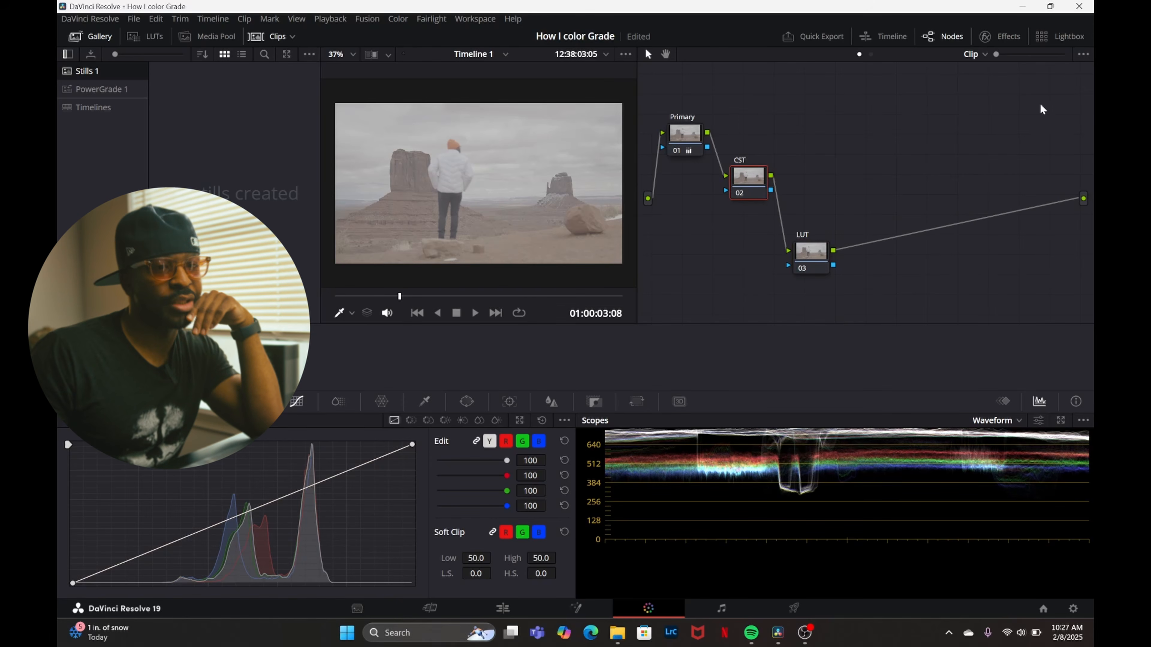
click(1003, 39)
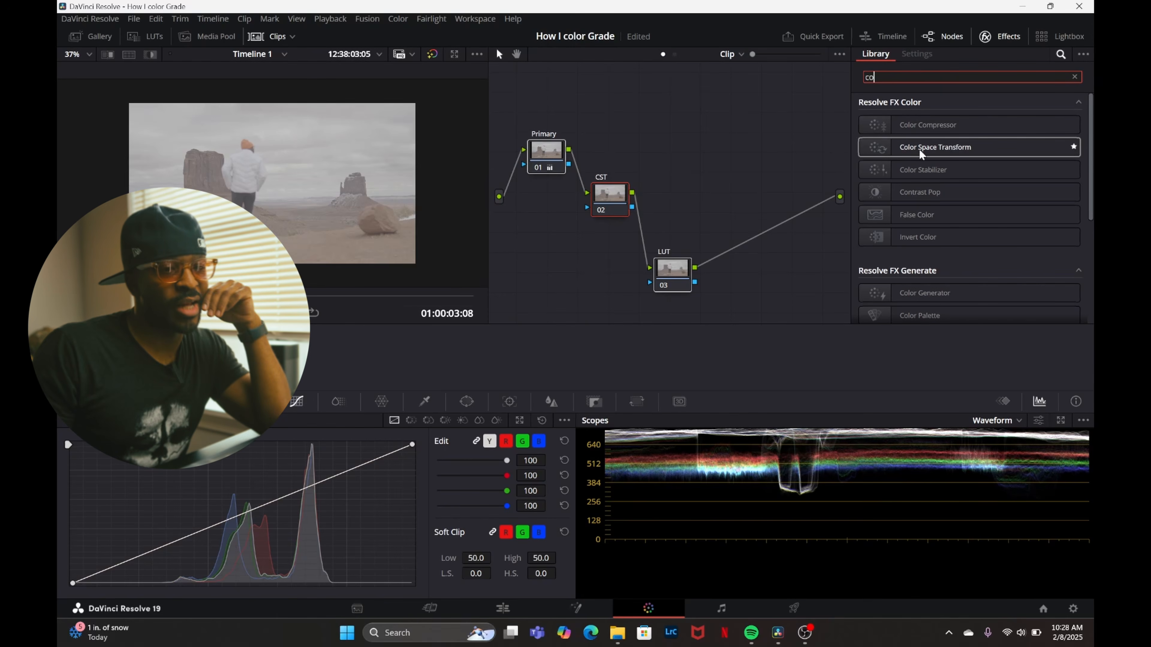
drag(949, 154, 631, 186)
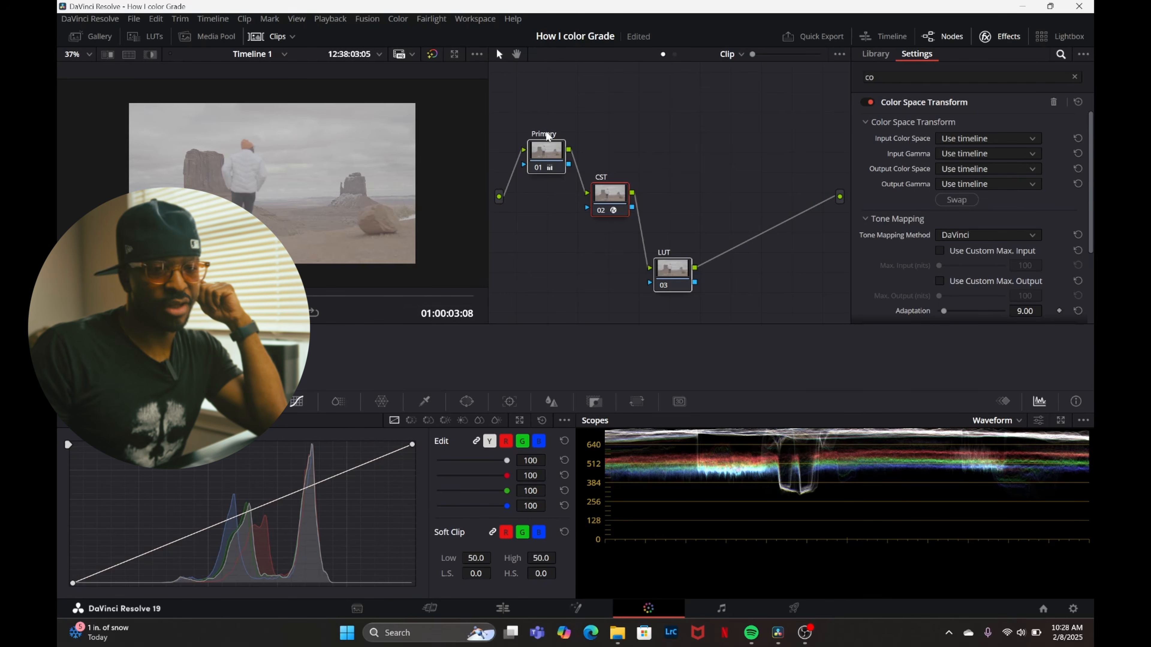
Set the Color Space Transform's input color space to Sony S-Gamut3.Cine.
scroll(919, 186, down, 3)
scroll(917, 188, up, 3)
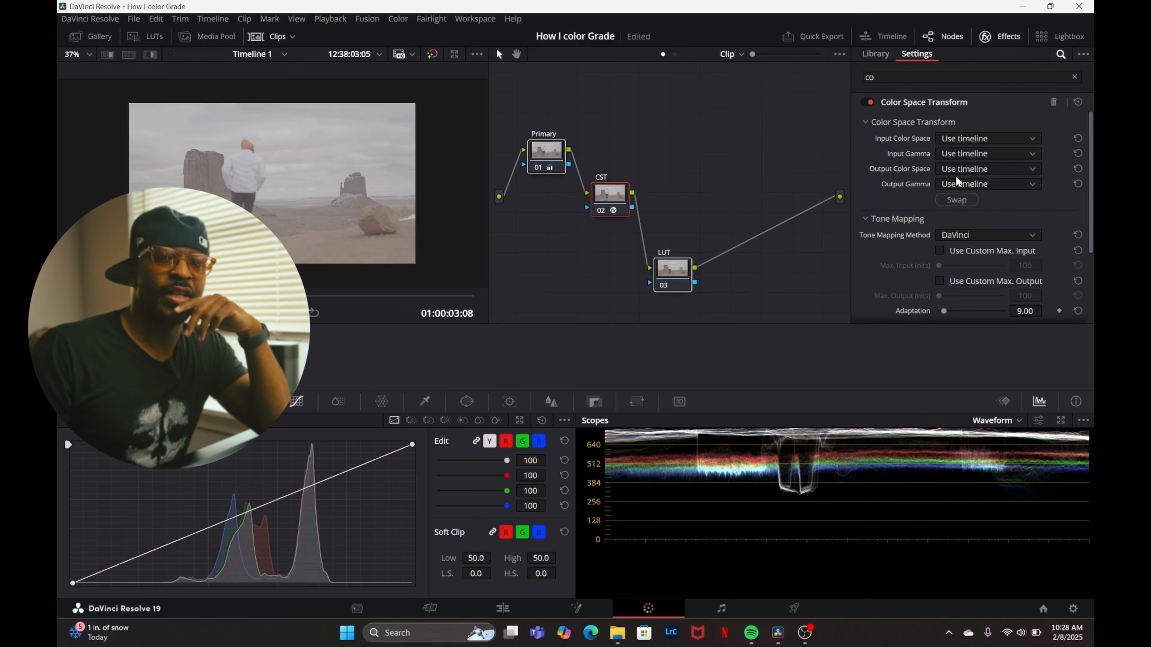
click(967, 139)
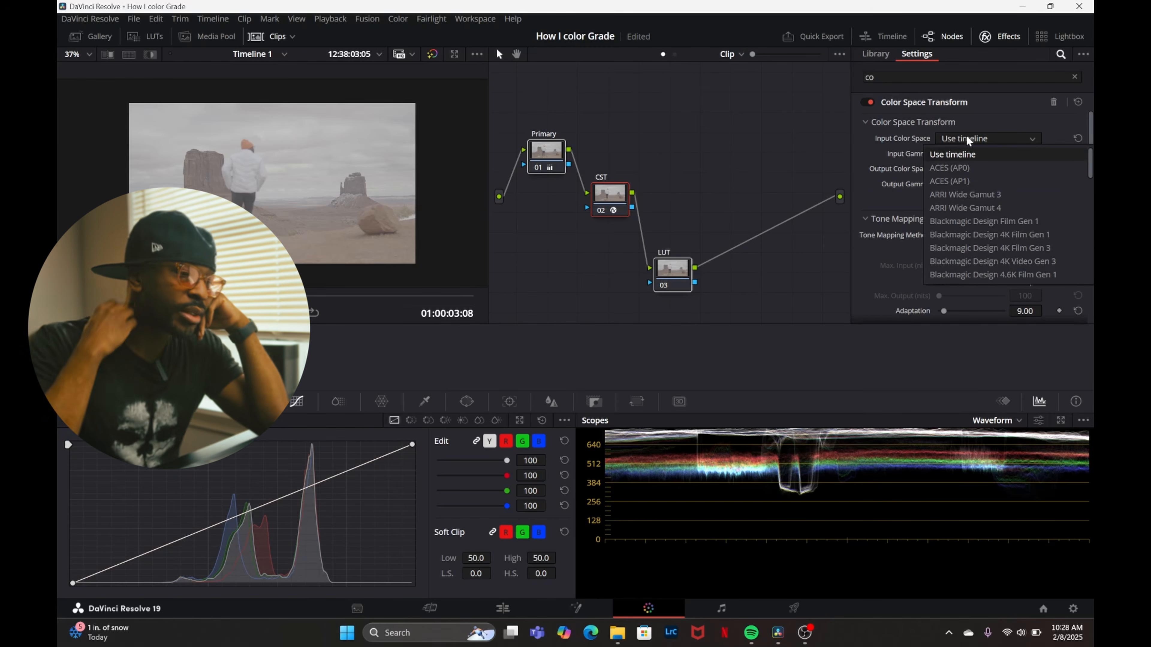
scroll(975, 200, down, 5)
scroll(976, 213, down, 3)
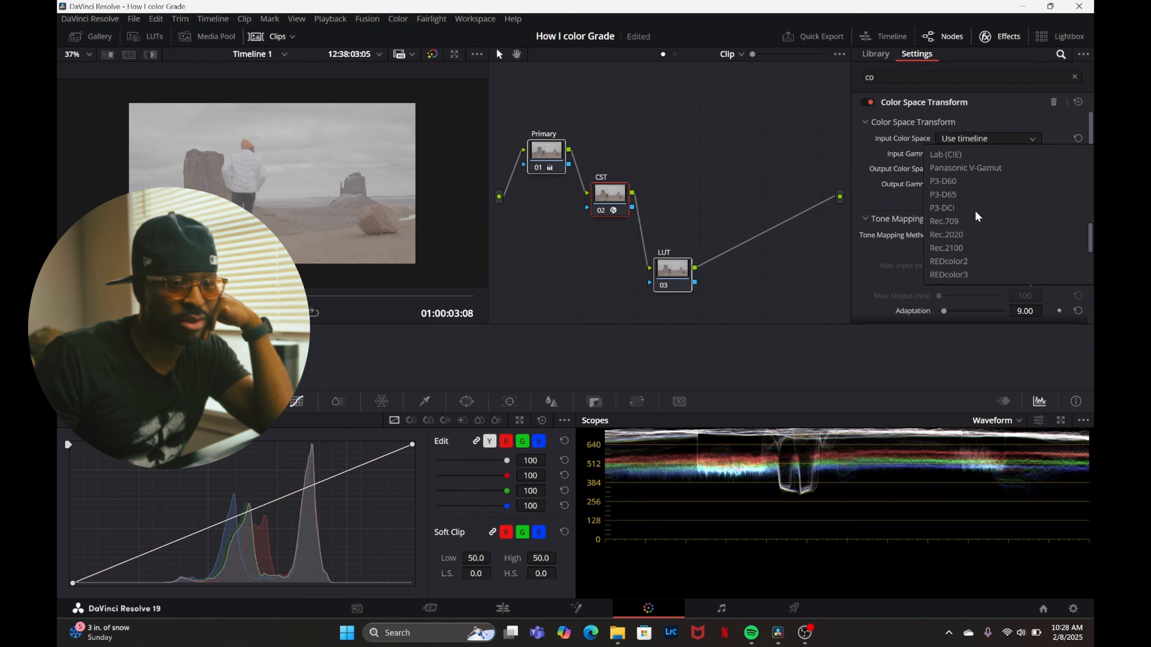
scroll(976, 216, down, 3)
click(983, 233)
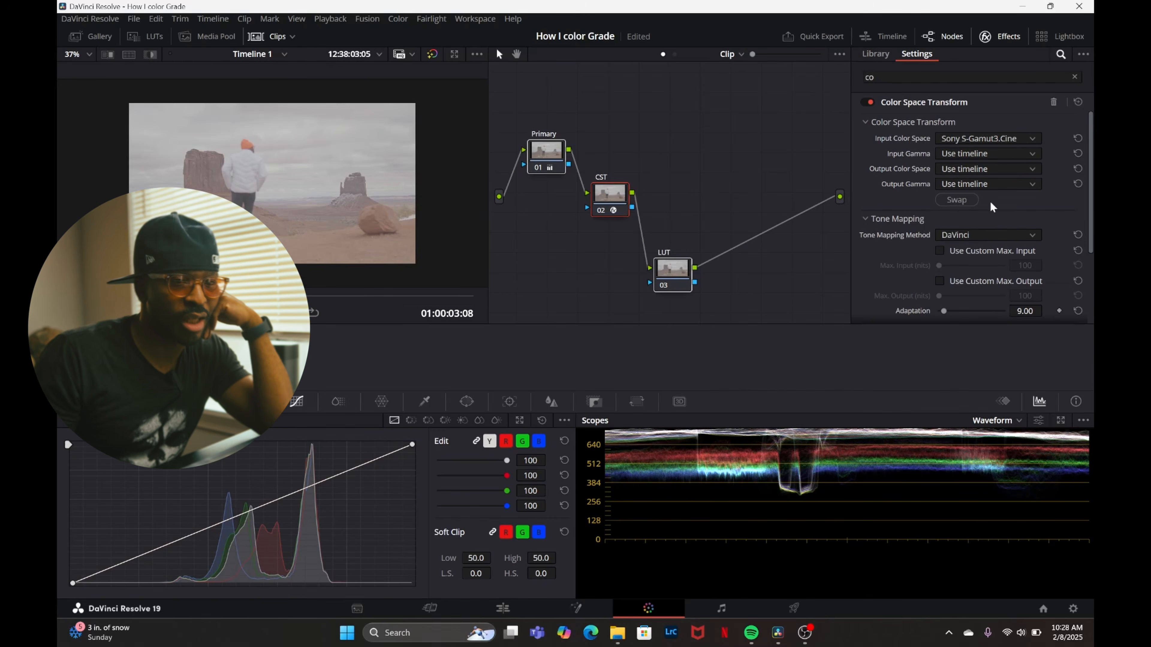
Set the Color Space Transform's input gamma to Sony S-Log3 and its output color space to Rec.709.
click(1003, 157)
scroll(979, 227, down, 3)
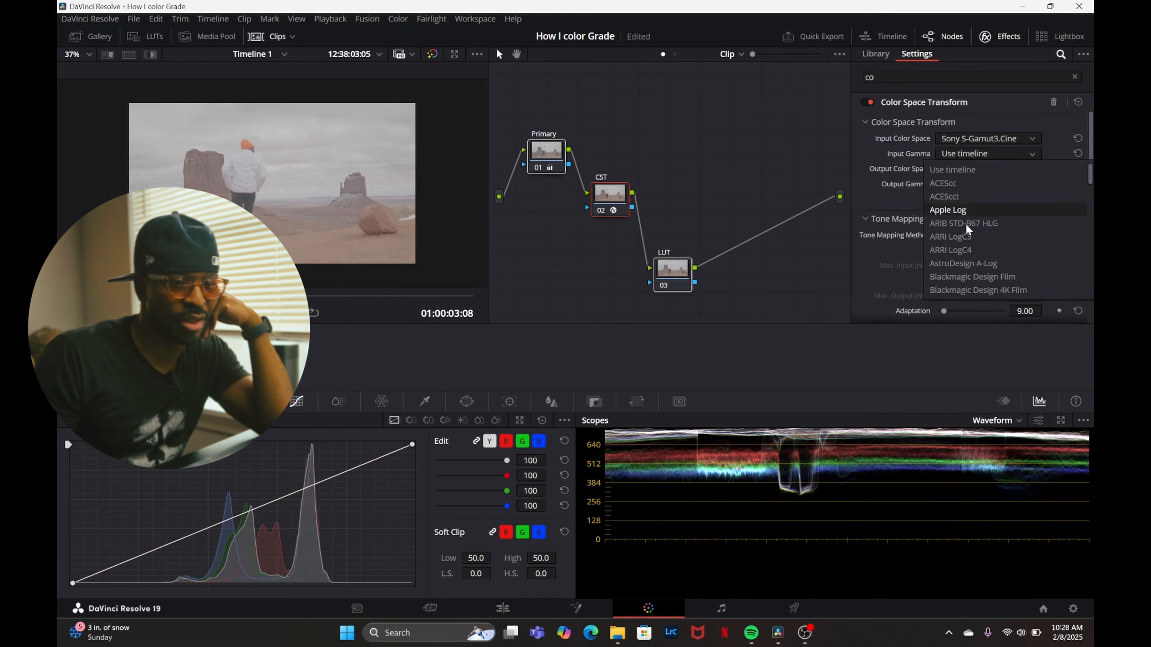
click(975, 264)
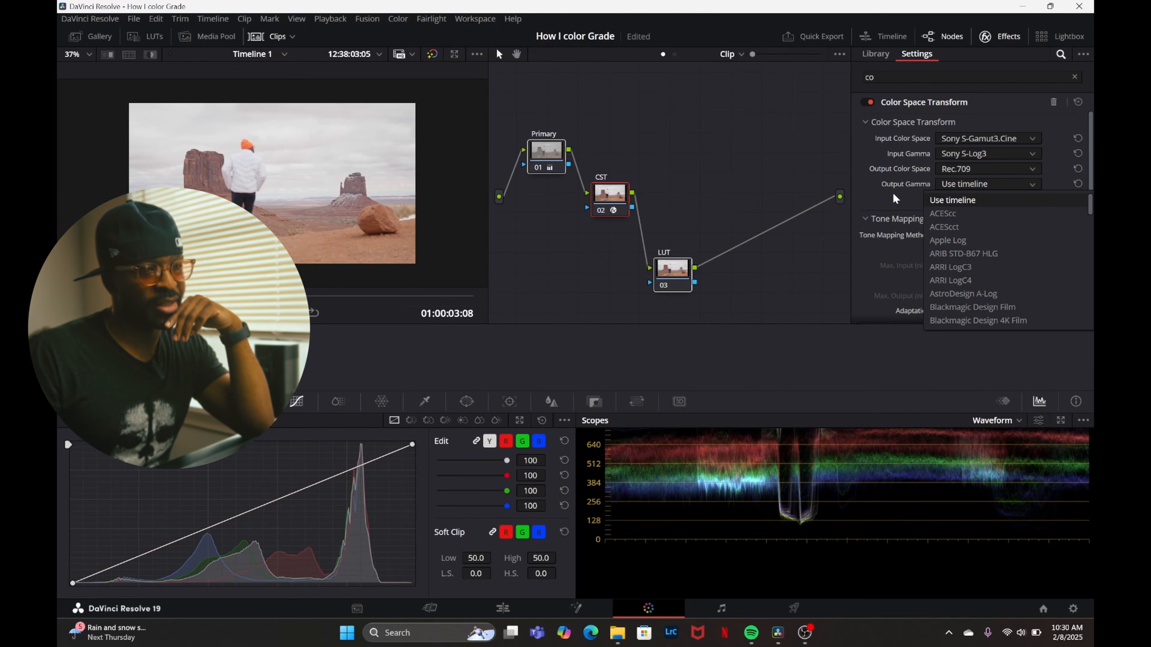
Set the Color Space Transform's output gamma to Cineon Film Log and check the CST node's result on the clip.
scroll(963, 218, down, 3)
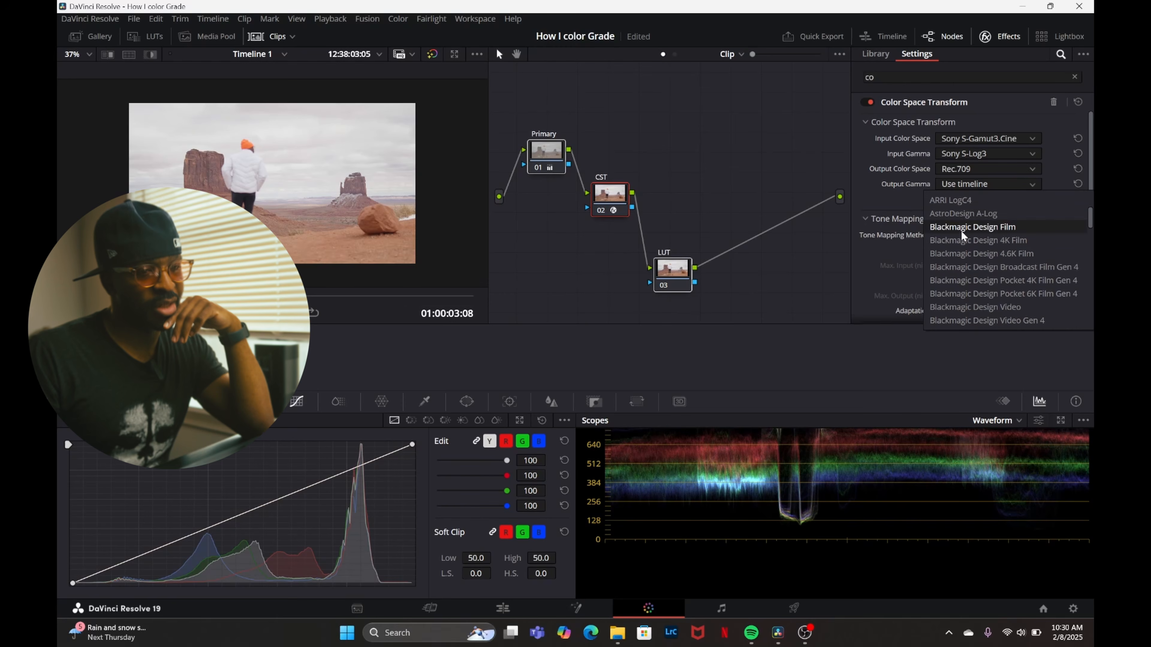
scroll(951, 253, down, 3)
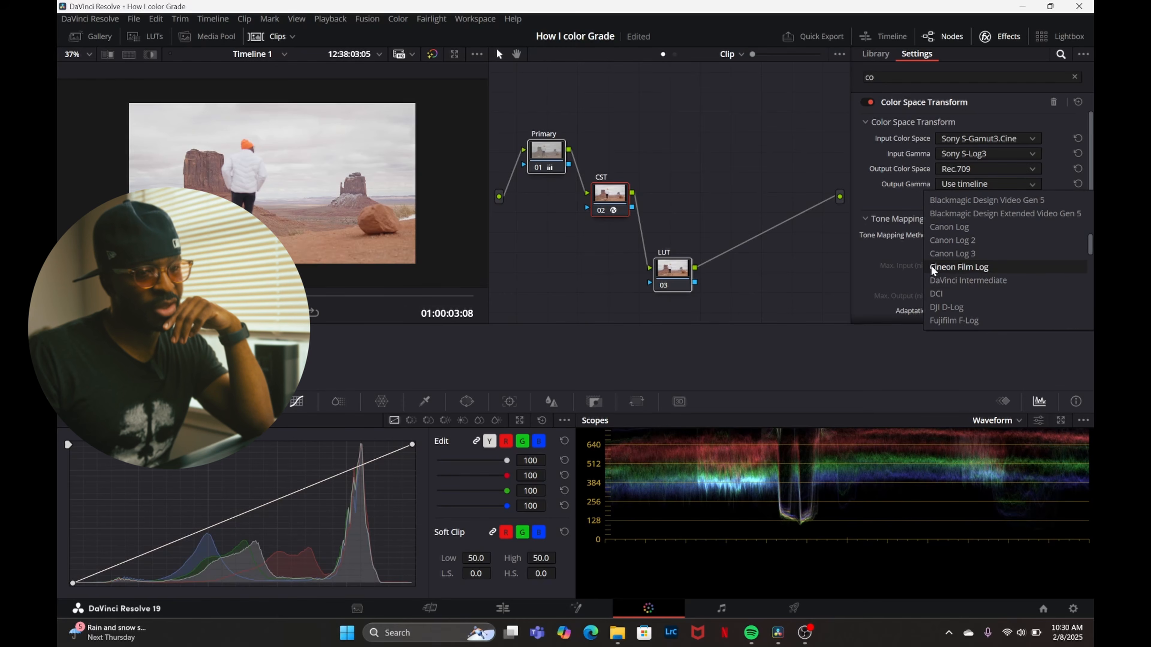
click(973, 267)
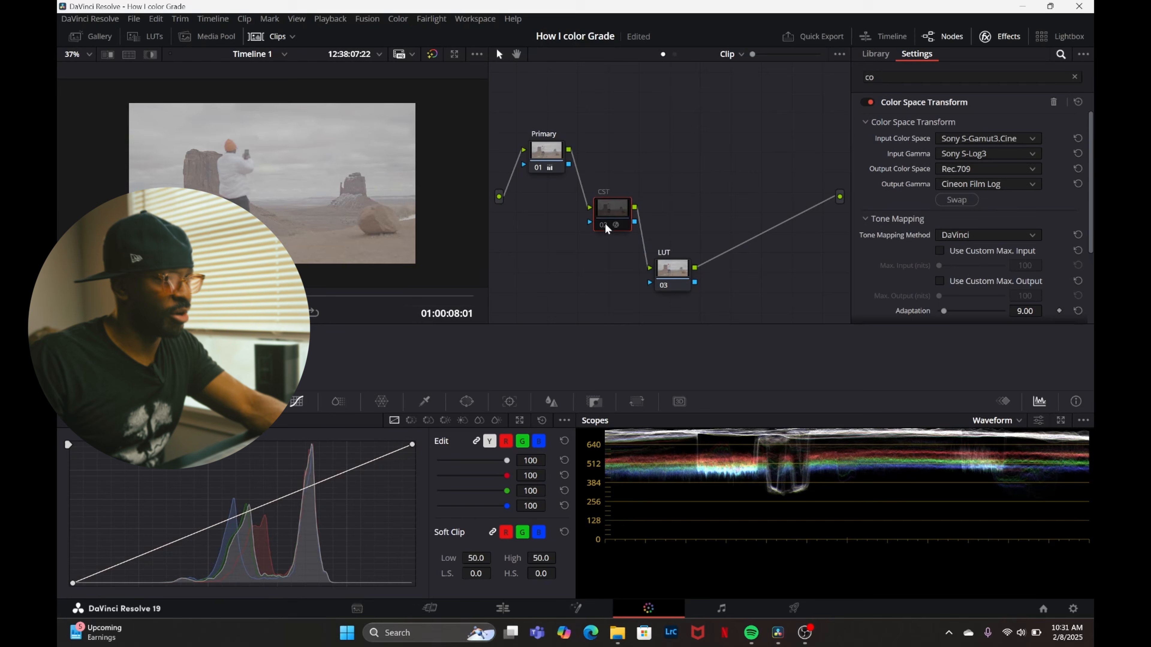
click(606, 226)
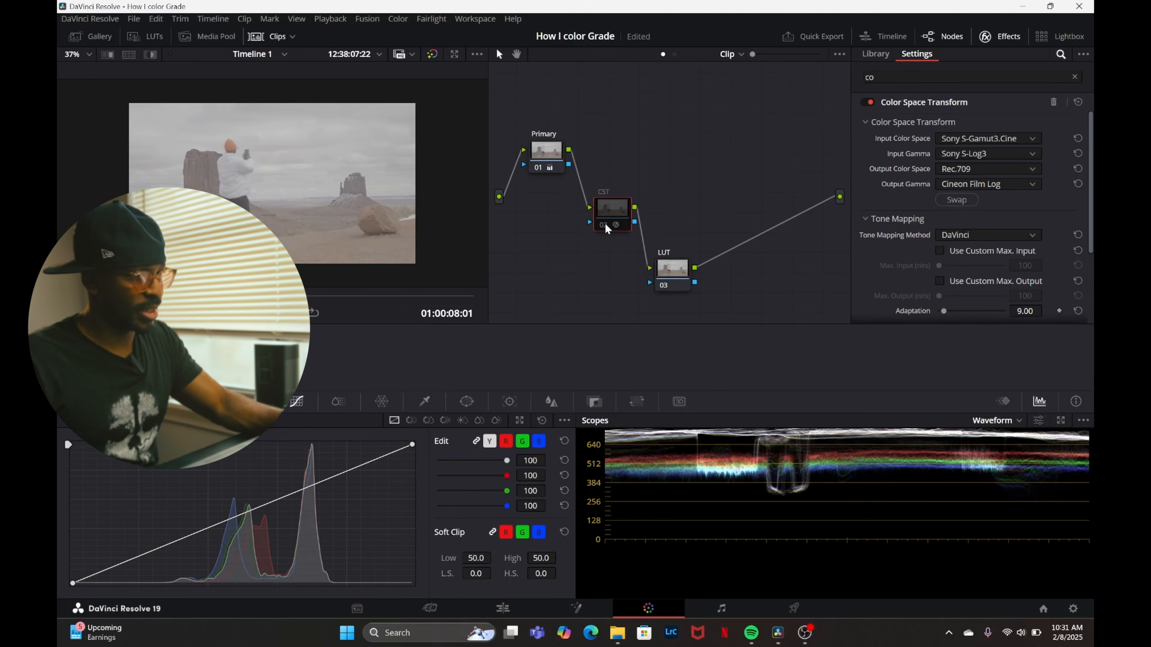
click(605, 226)
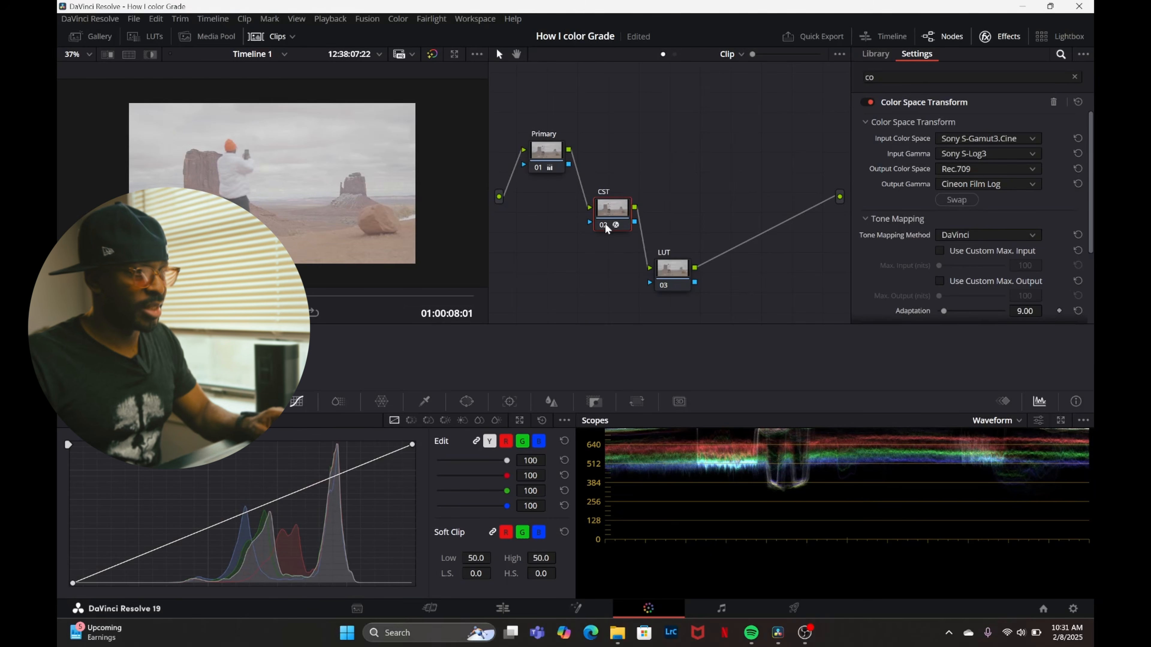
Apply the Rec709 Kodak 2383 D65 LUT from the Film Looks collection to the LUT node and check the image full screen.
click(875, 53)
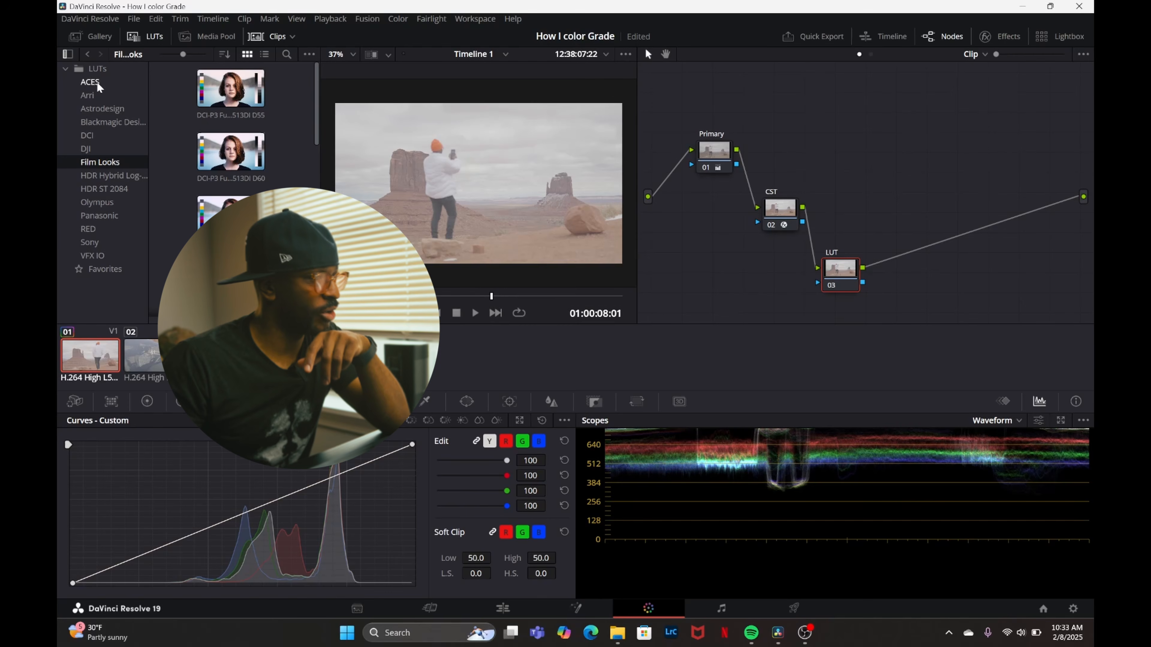
click(90, 242)
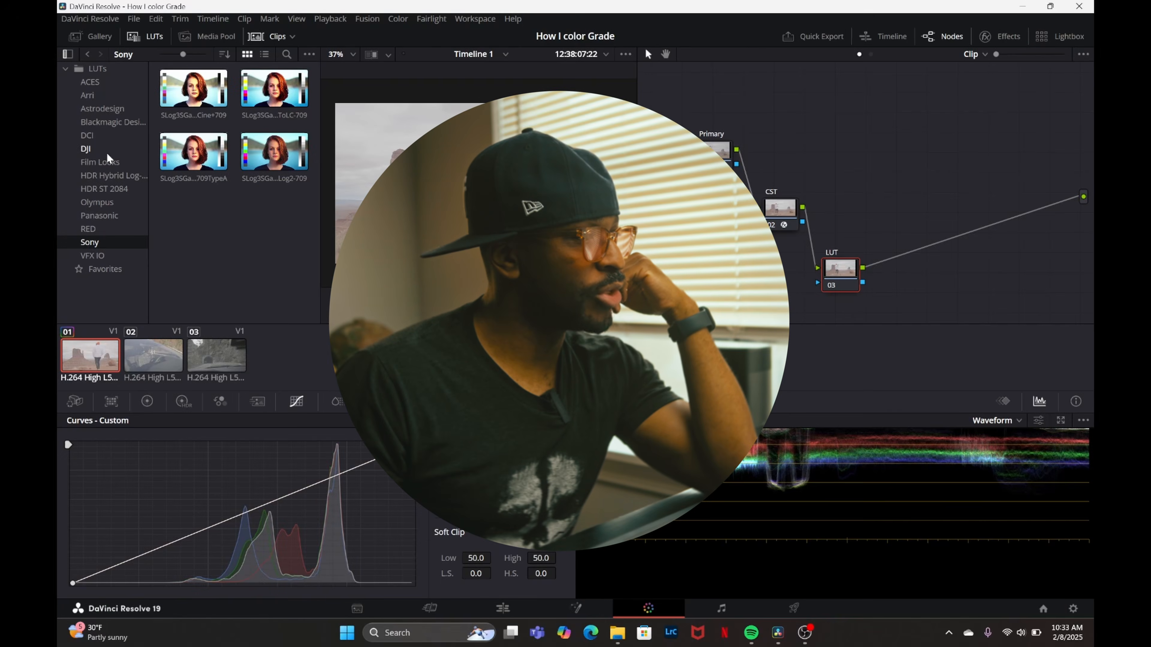
click(104, 162)
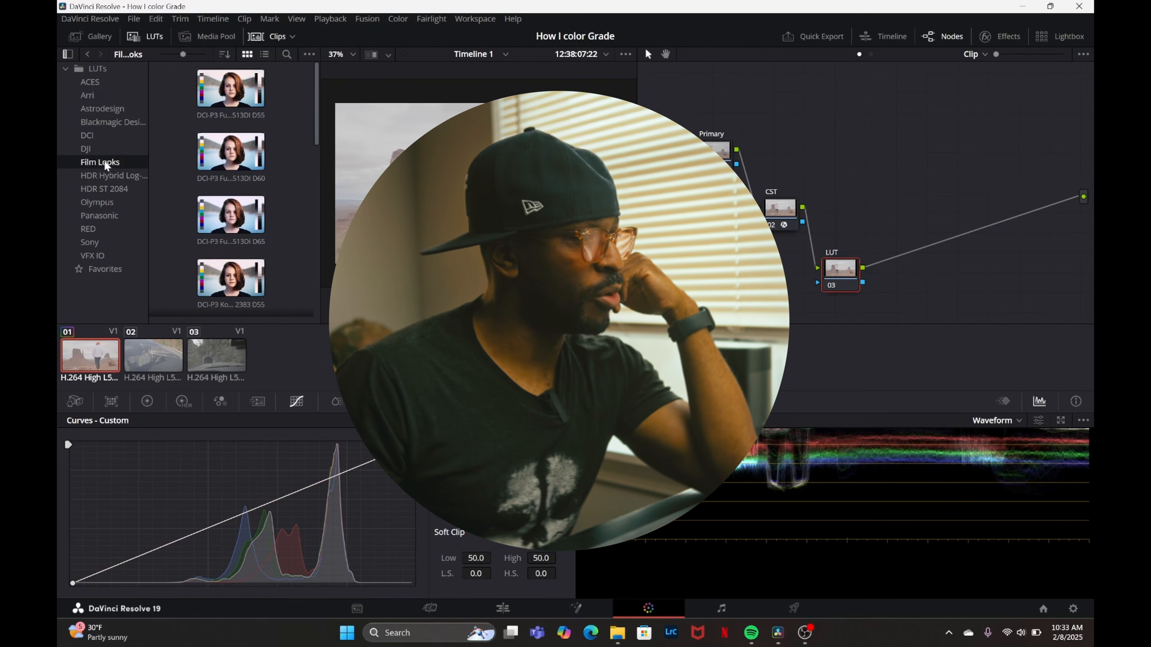
scroll(283, 182, down, 5)
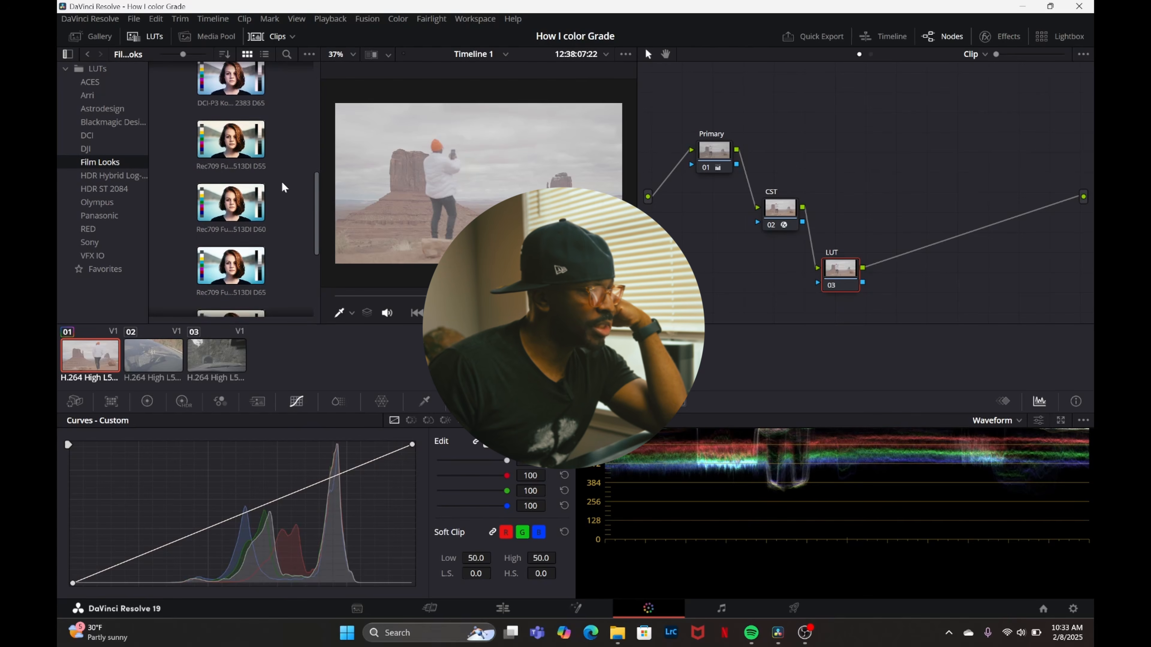
scroll(283, 188, down, 3)
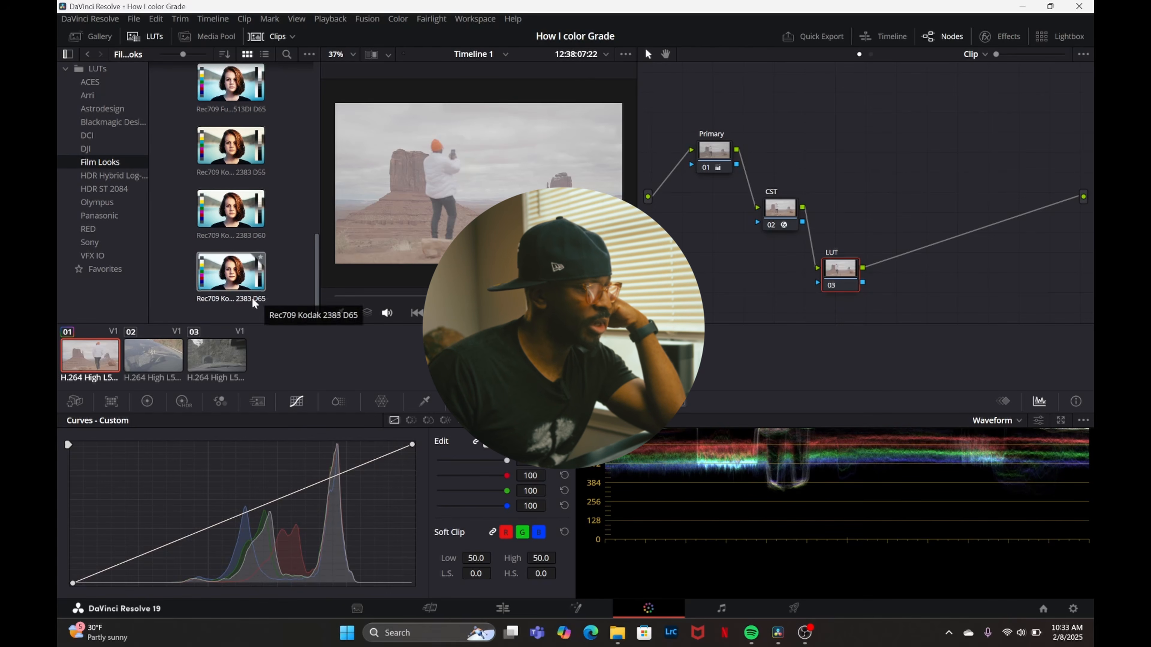
scroll(259, 248, up, 1)
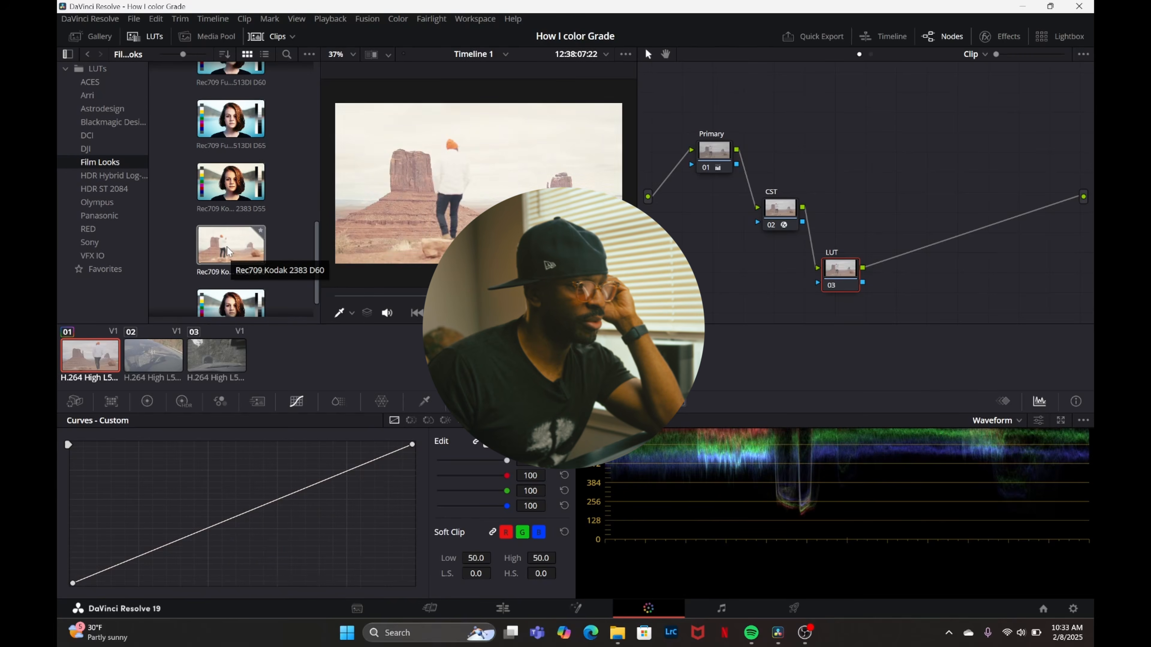
scroll(227, 259, down, 1)
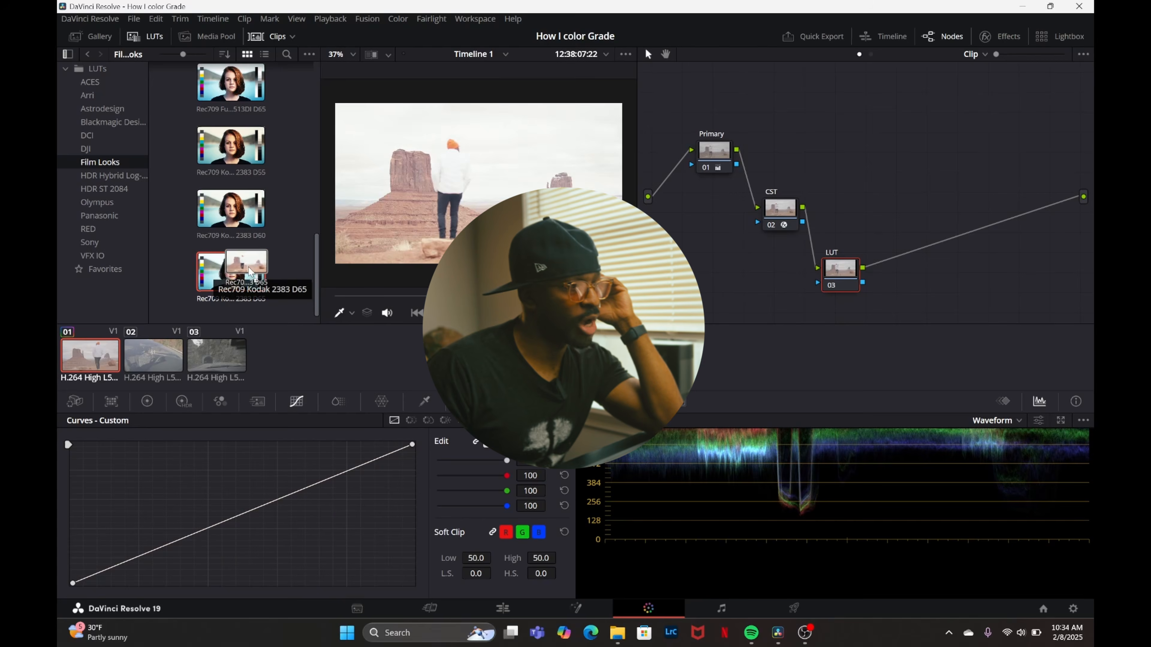
drag(215, 274, 850, 275)
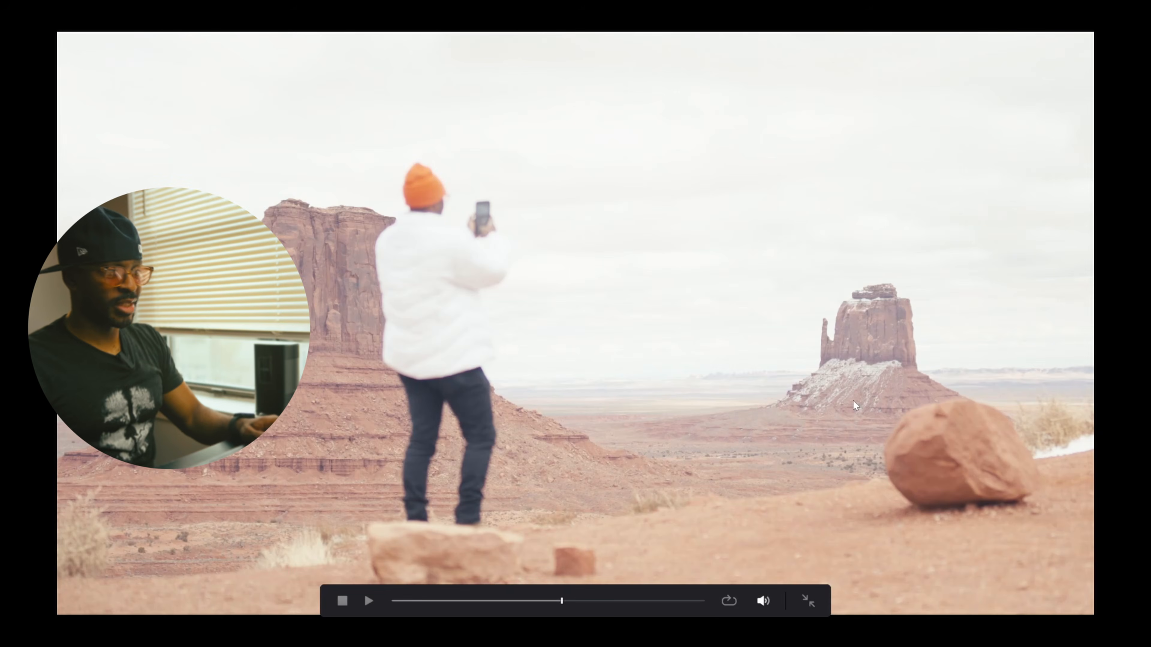
key(Escape)
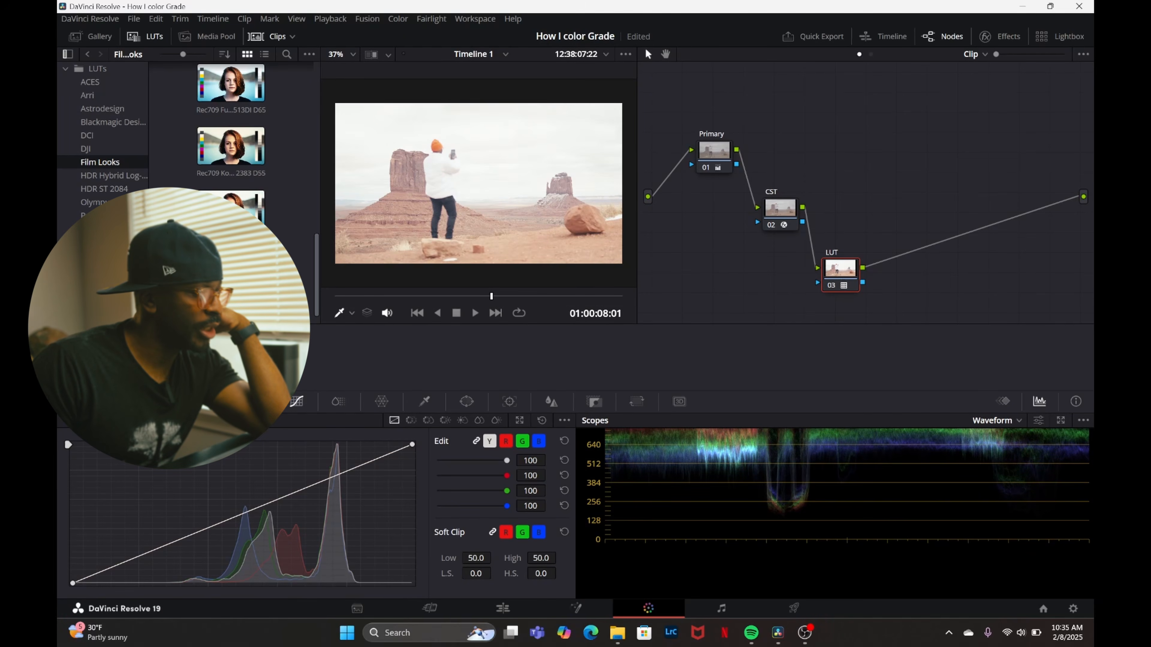
Select the Primary node and show the spline handles of its custom curve's white and black points.
click(713, 156)
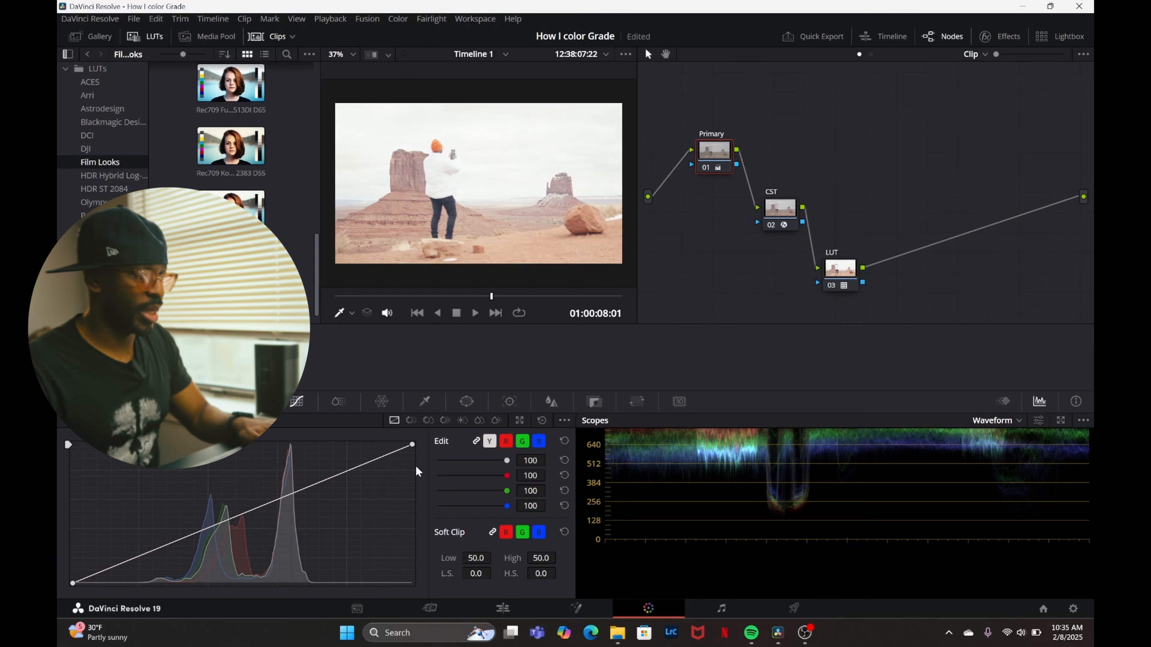
click(412, 446)
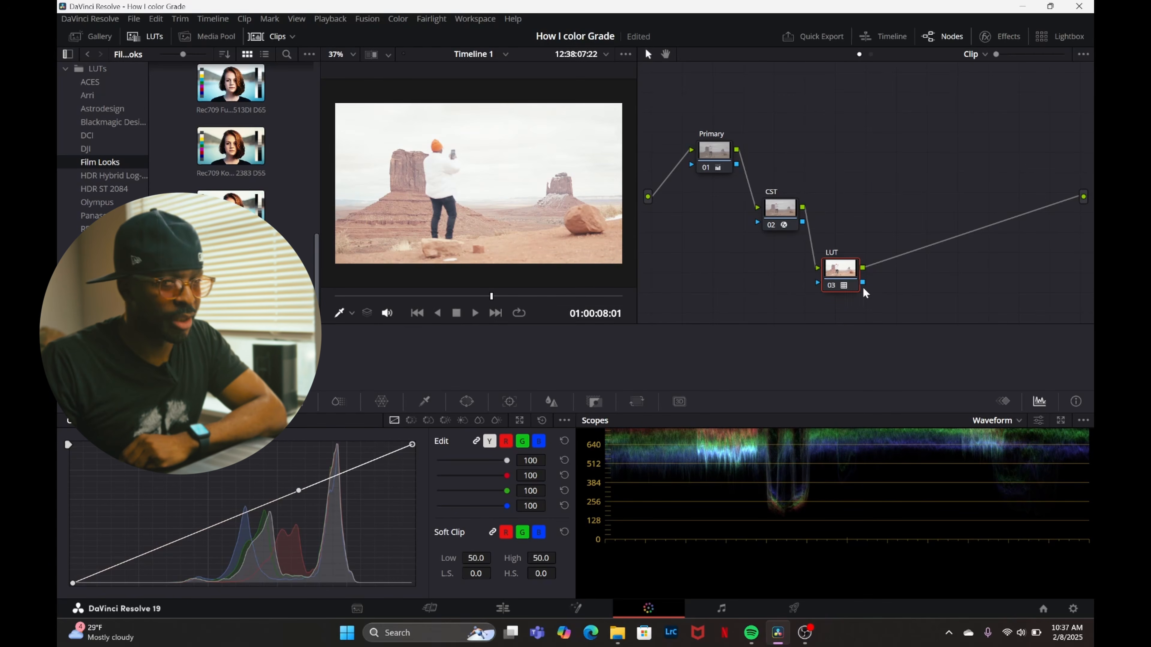
click(718, 151)
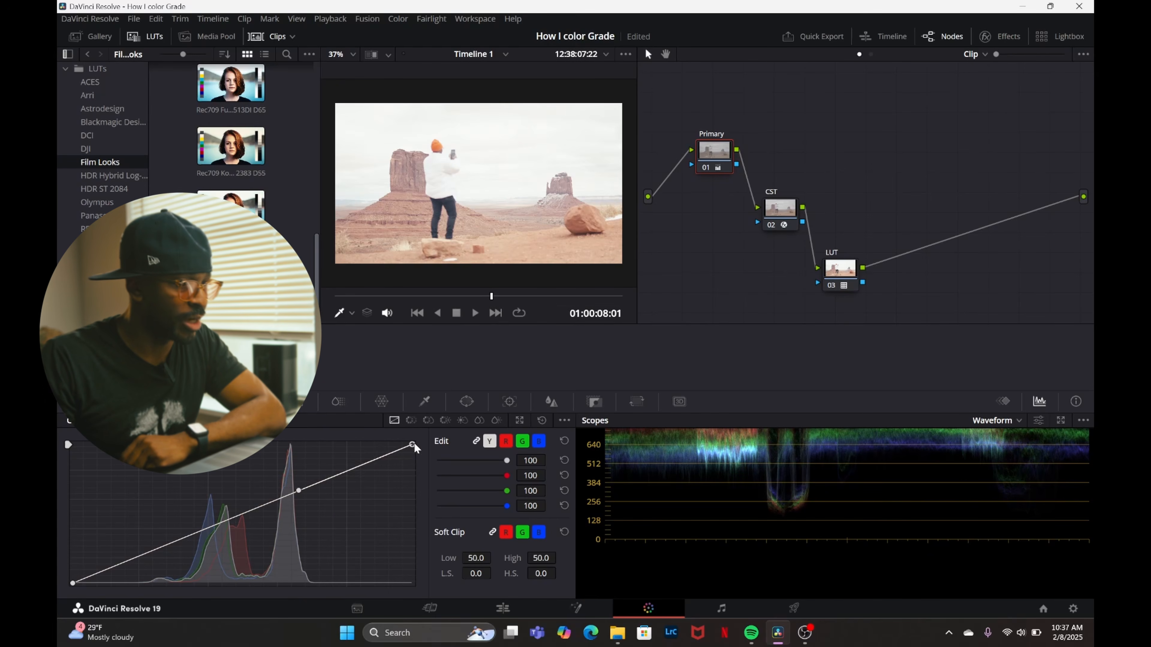
mouse_move(415, 446)
mouse_down()
mouse_move(417, 472)
mouse_move(414, 445)
mouse_up()
drag(73, 583, 74, 635)
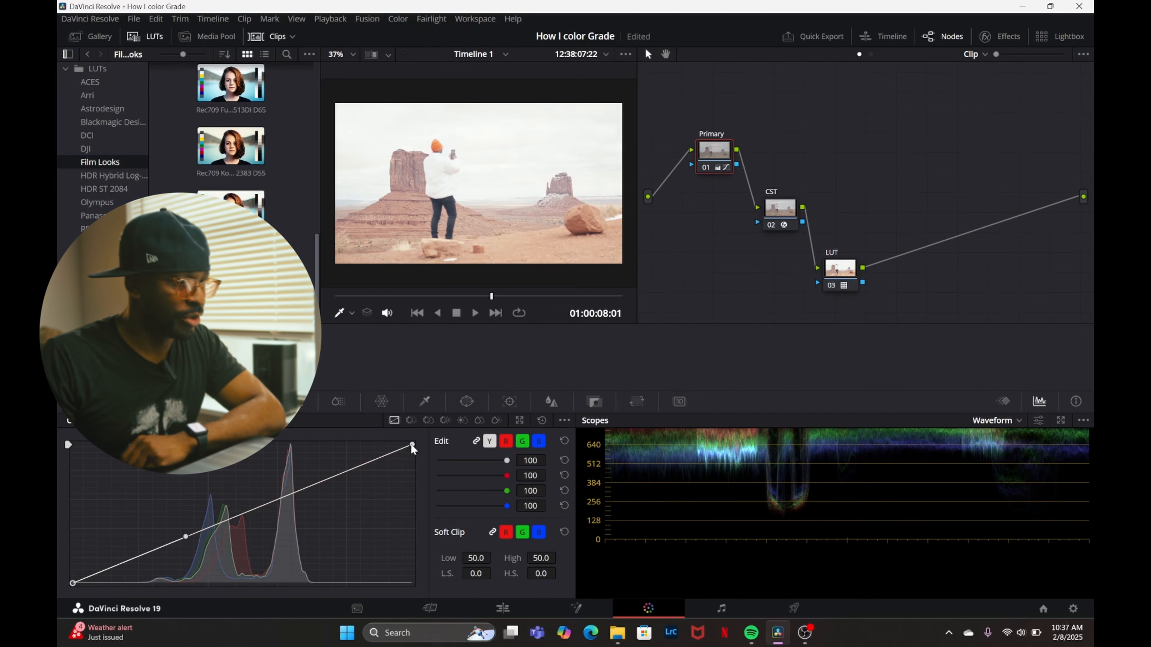
Turn the custom curve's Editable Splines option off and on again.
click(564, 420)
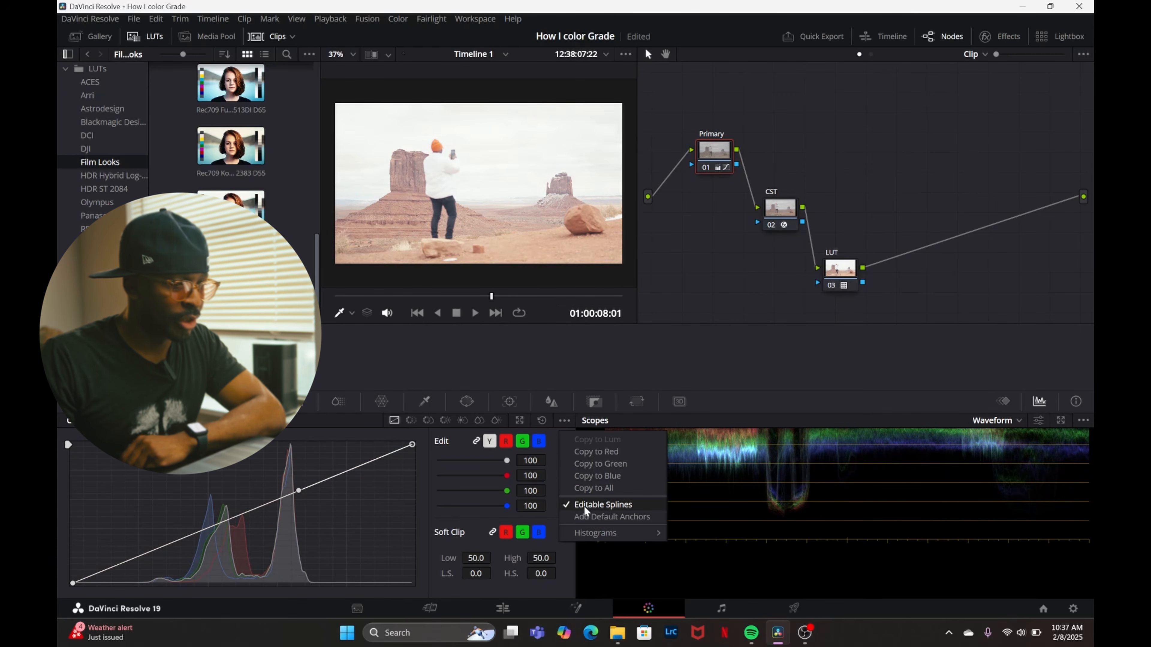
click(586, 505)
click(565, 422)
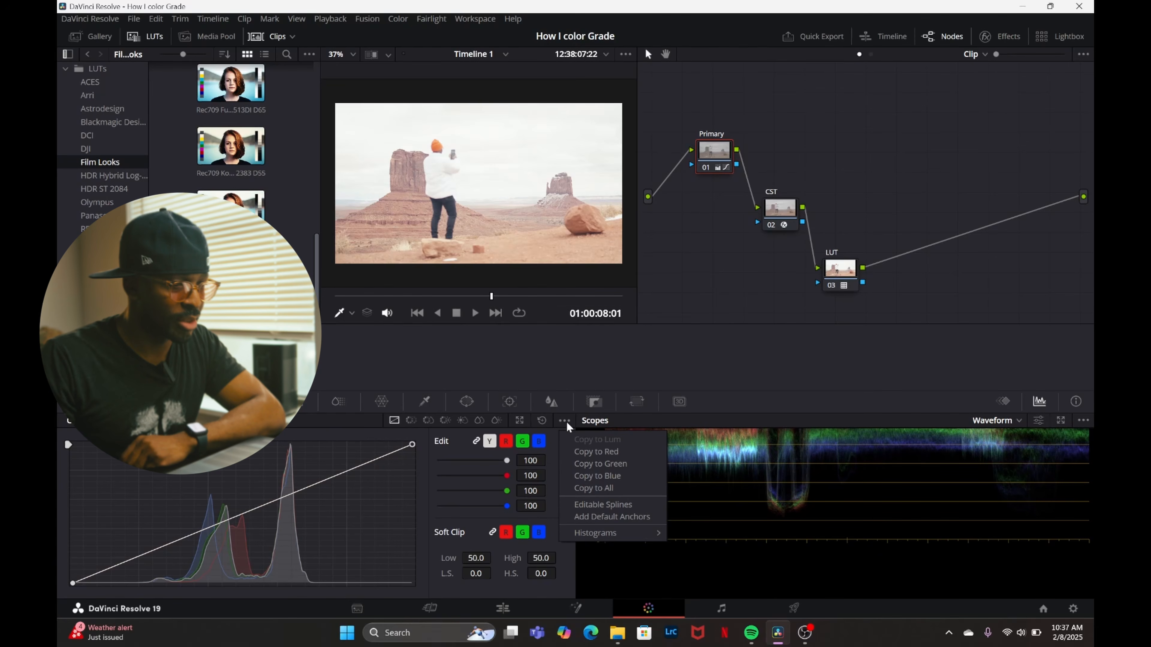
click(586, 501)
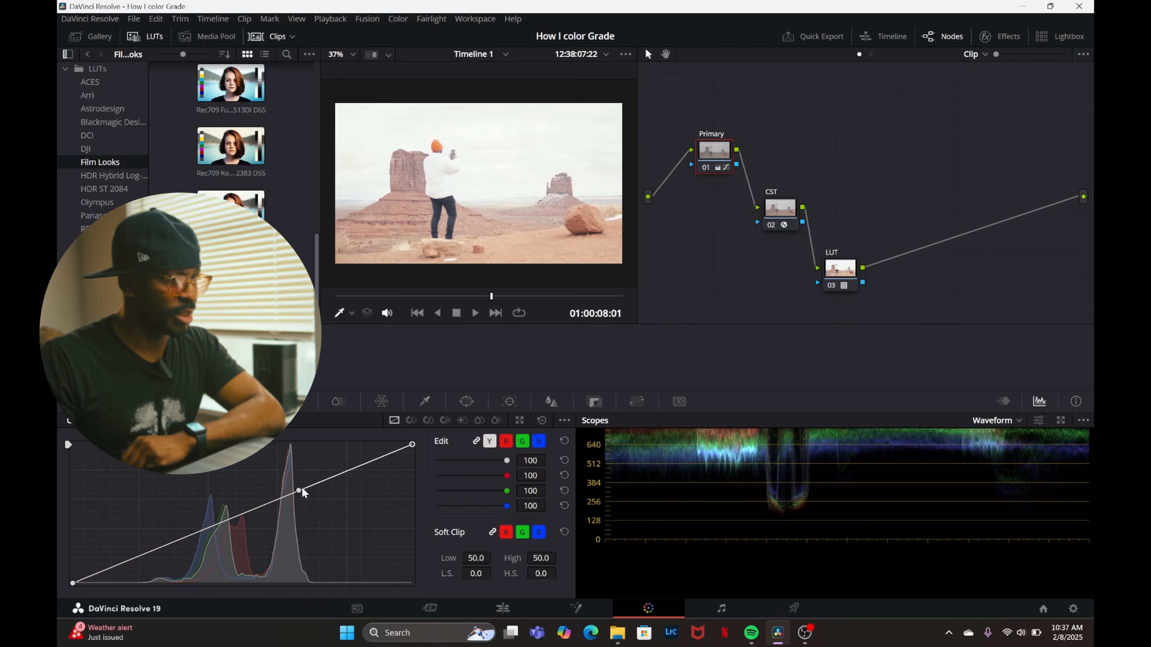
Darken the Primary node's highlights by lowering the custom curve's white point and shortening its spline handle below the diagonal.
drag(299, 491, 306, 526)
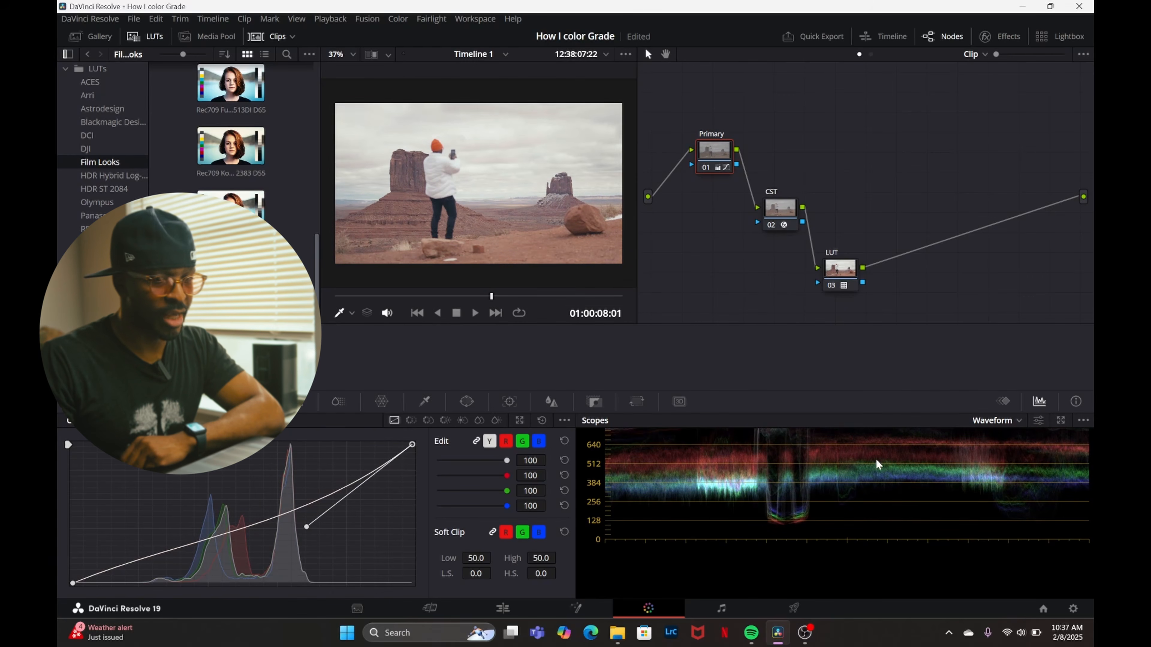
drag(418, 444, 423, 466)
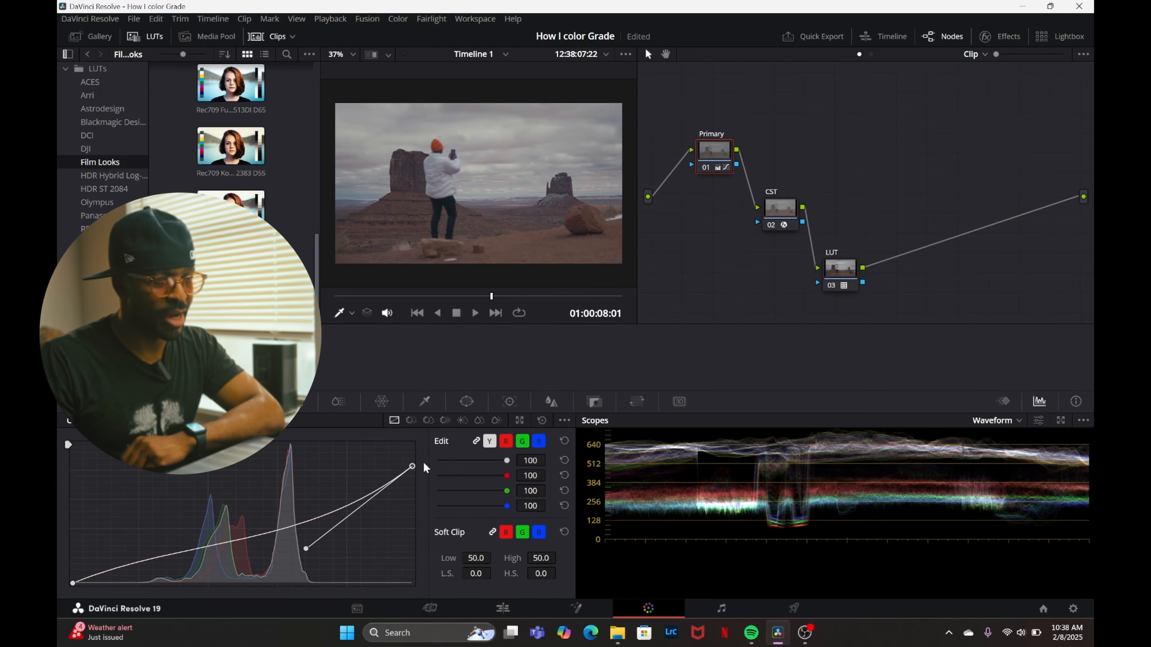
drag(306, 548, 364, 515)
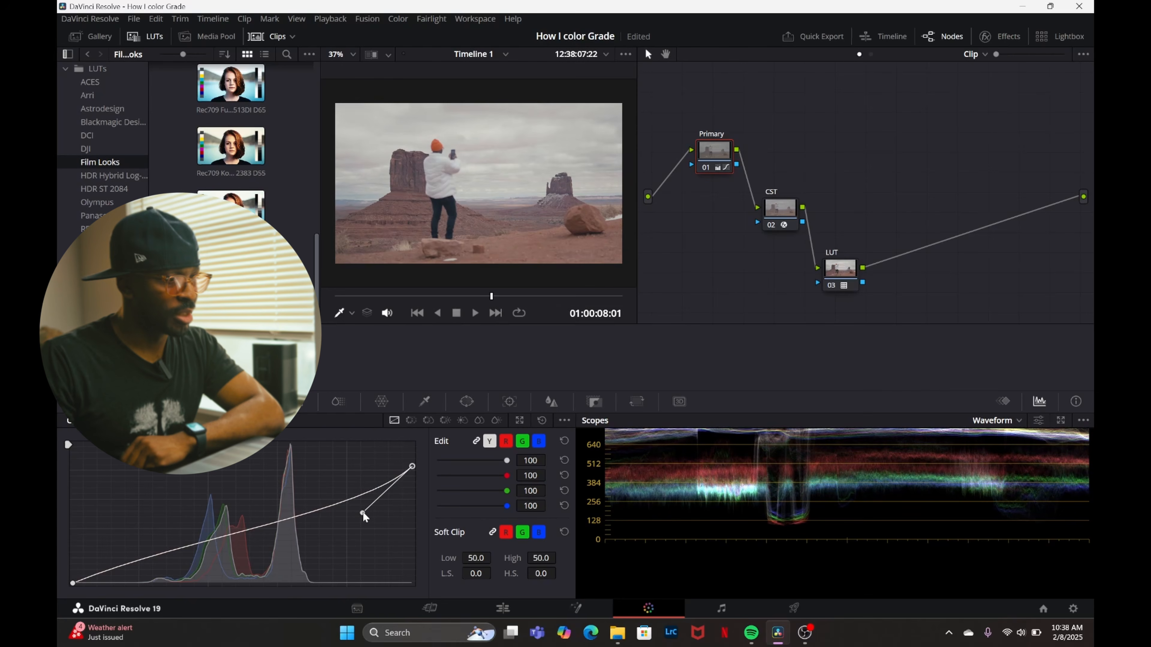
Lift the shadows slightly by moving the black point's spline handle just above the Primary node's custom curve.
drag(73, 583, 185, 541)
drag(185, 536, 184, 535)
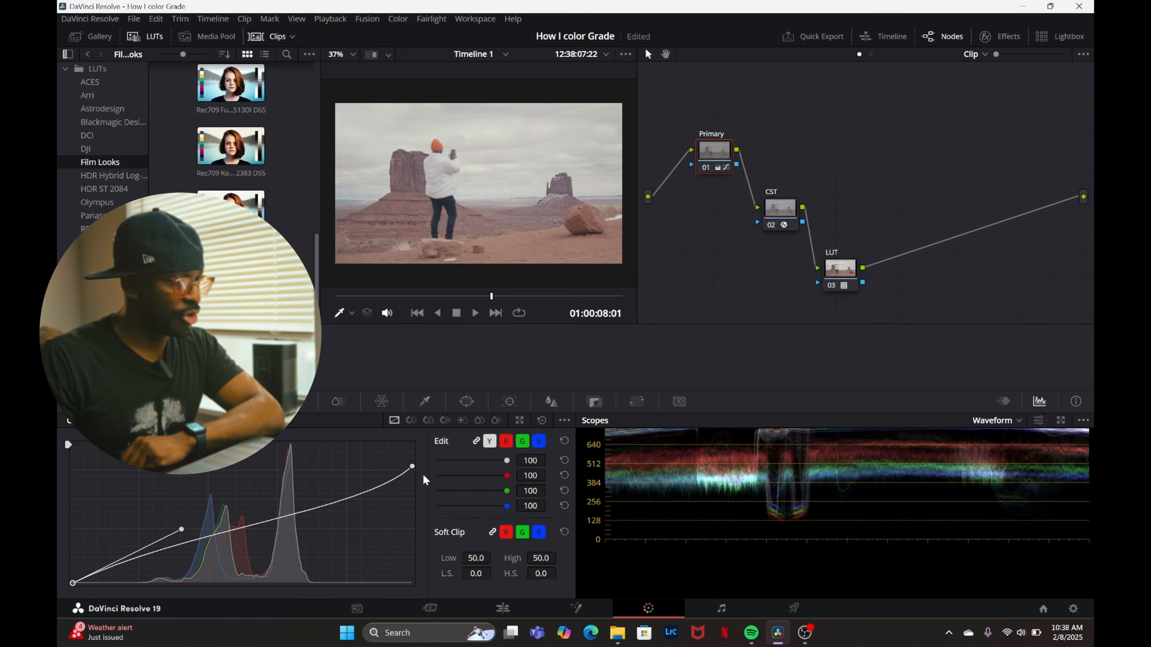
click(412, 467)
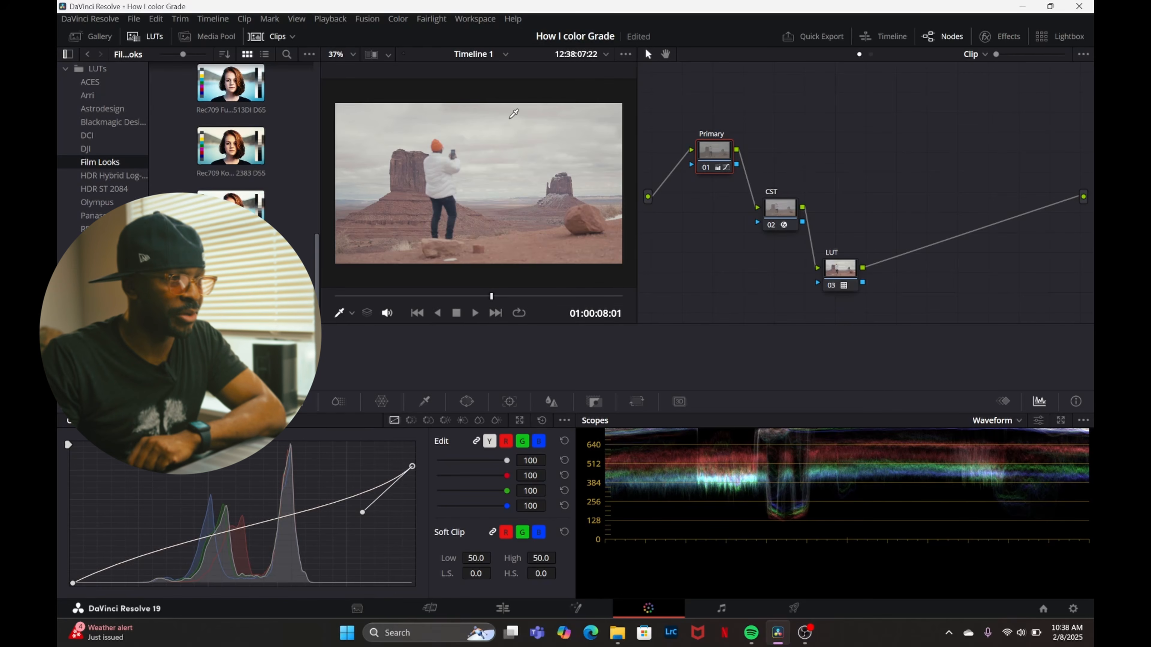
click(73, 584)
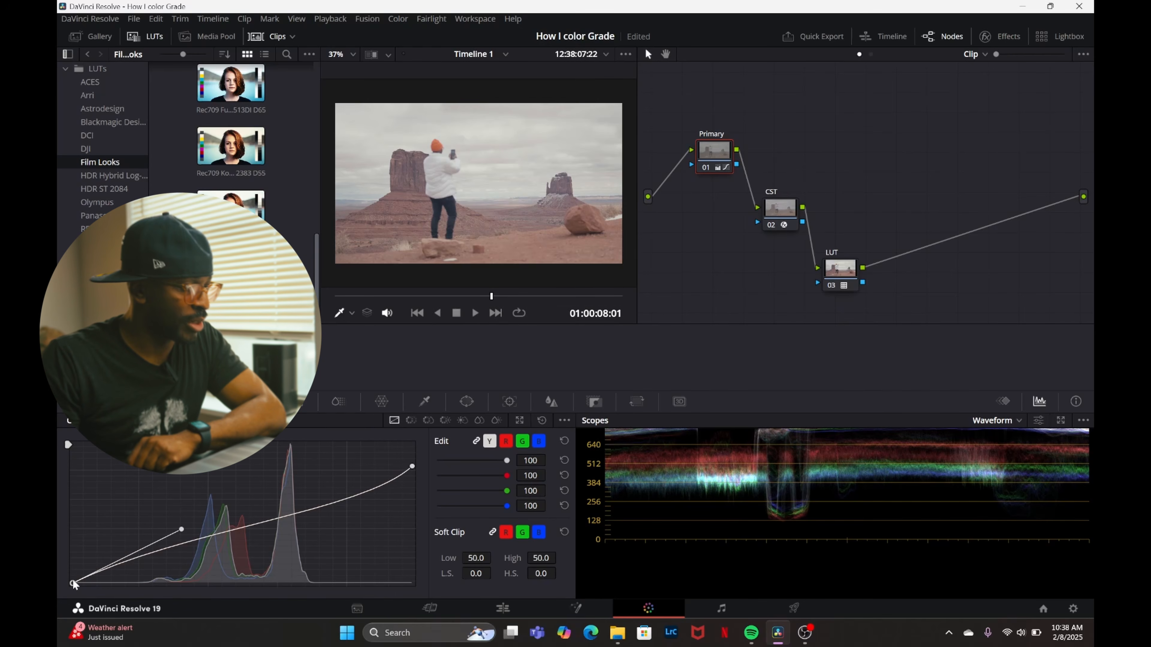
drag(167, 547, 167, 535)
Lower the custom curve's white point further with its spline handle raised closer to the curve, and check the grade full screen.
click(412, 467)
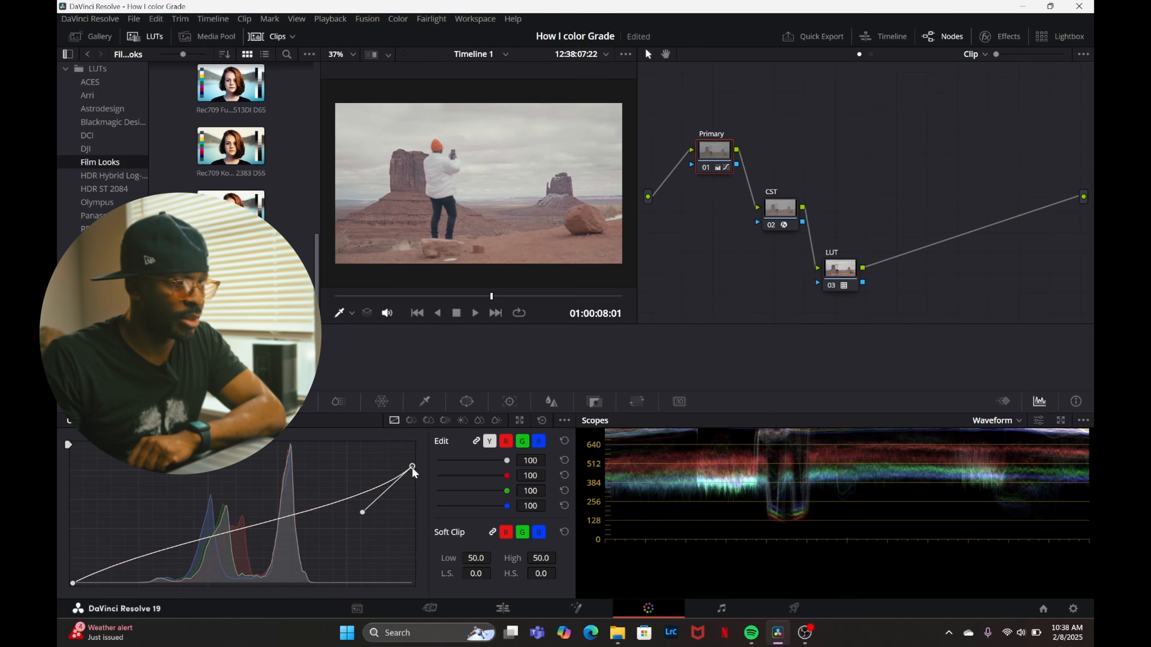
drag(411, 468, 411, 471)
drag(362, 512, 264, 475)
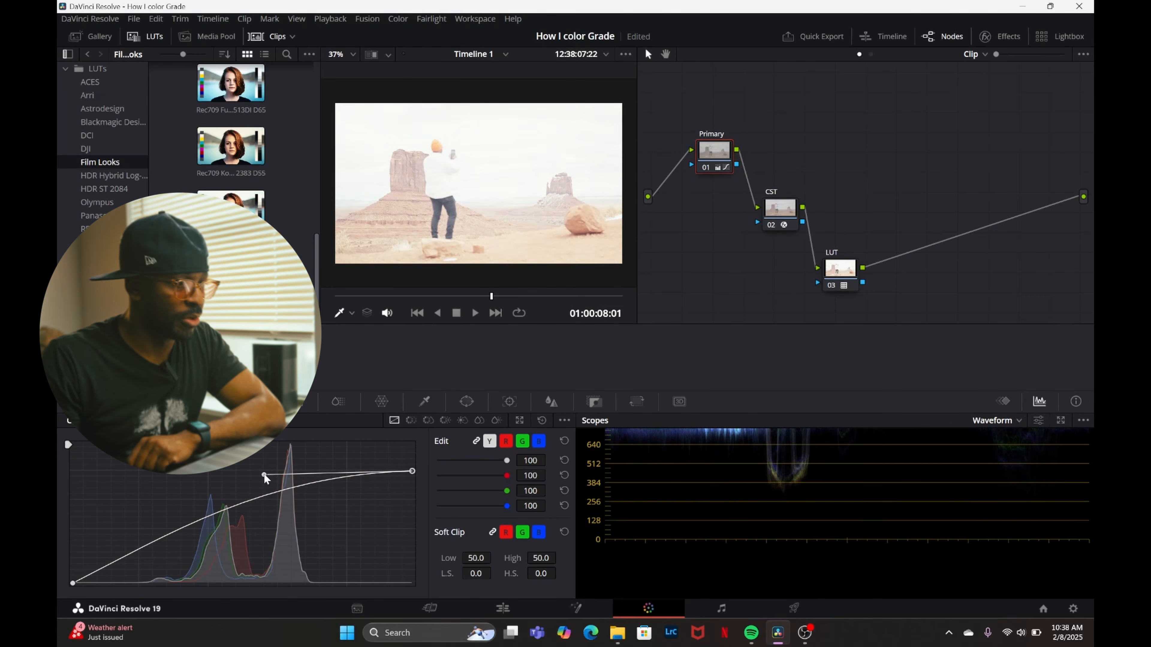
key(ctrl+z)
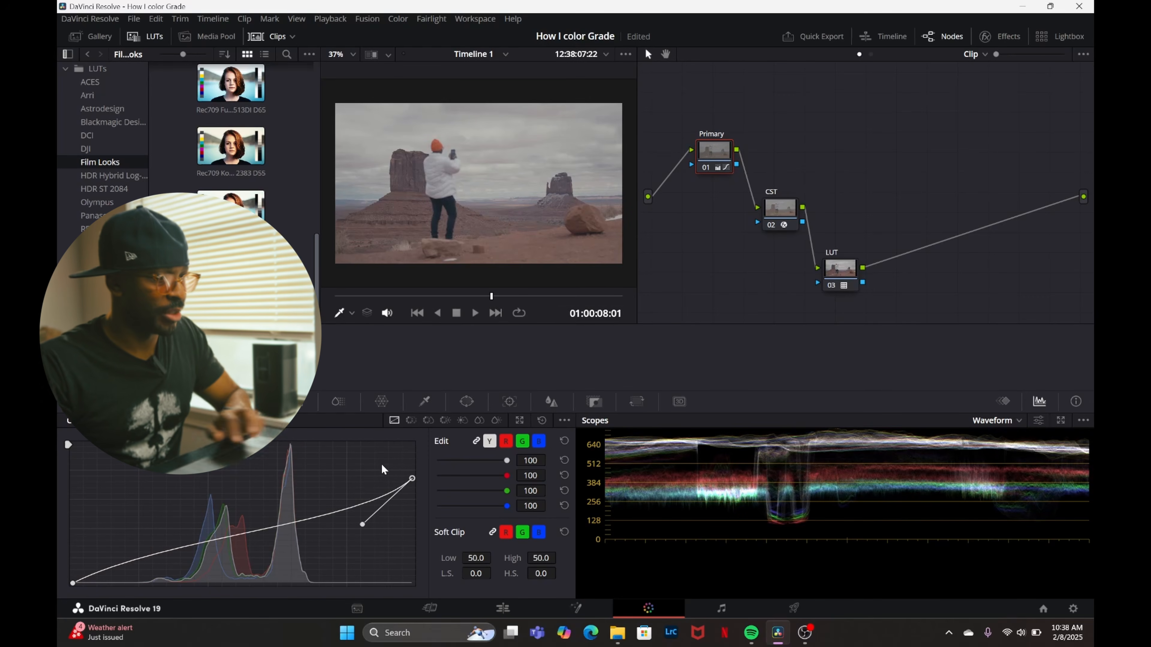
drag(362, 525, 357, 507)
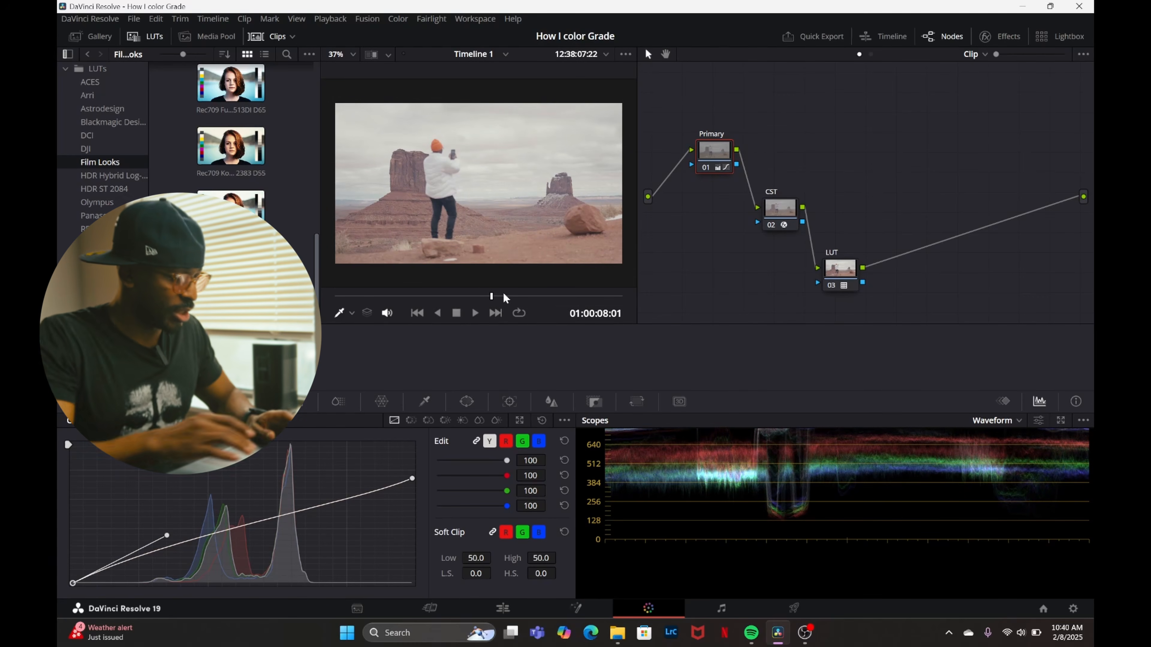
key(ctrl+f)
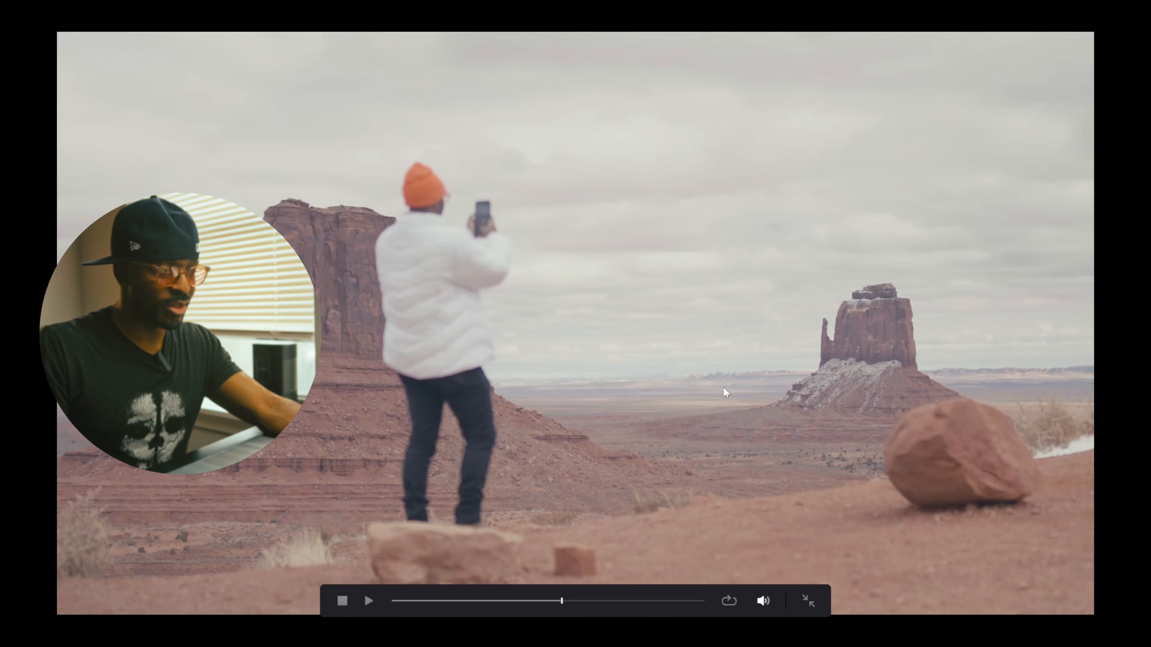
click(809, 601)
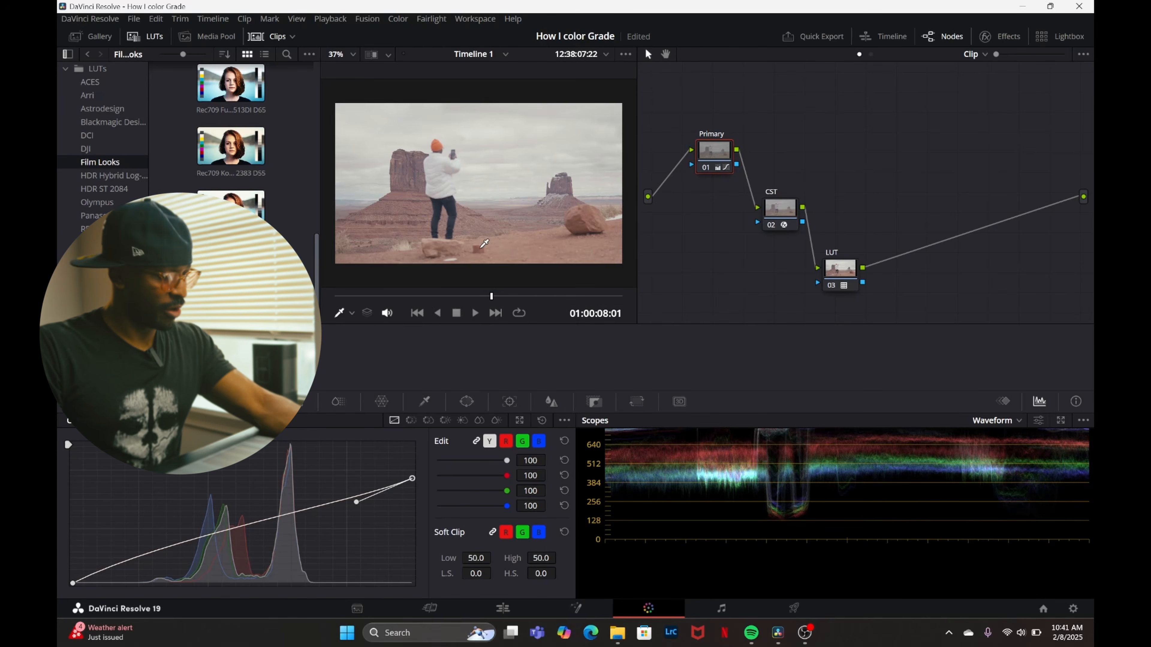
Review the grade full screen and pull the white point's spline handle slightly below the Primary node's custom curve.
key(ctrl+f)
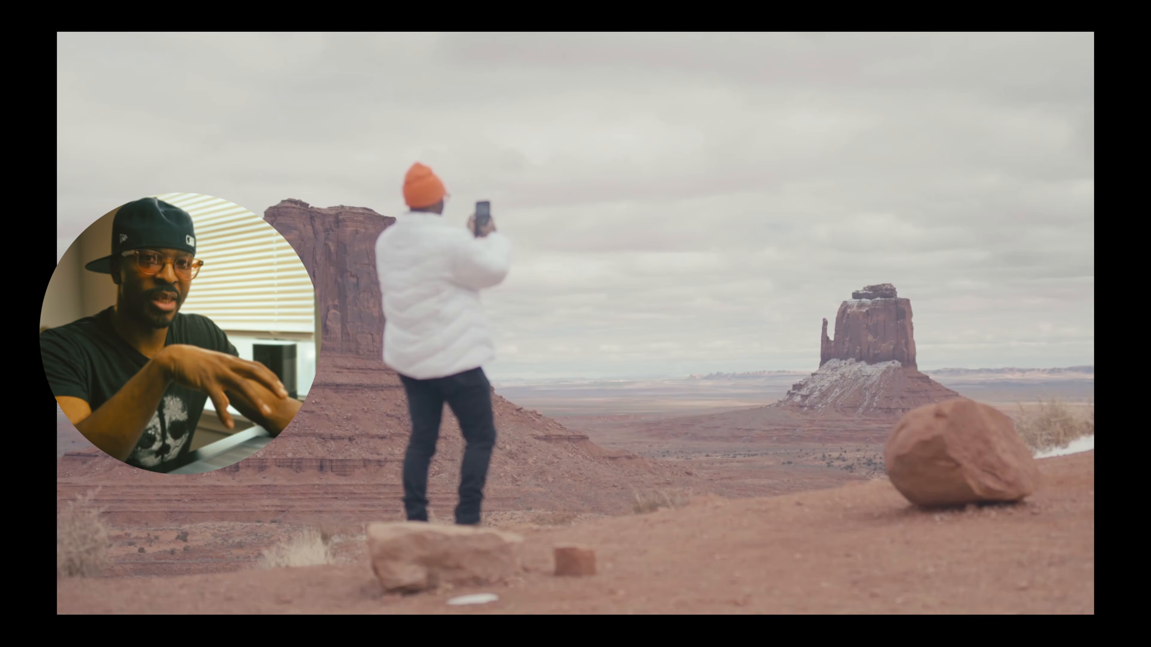
mouse_move(491, 316)
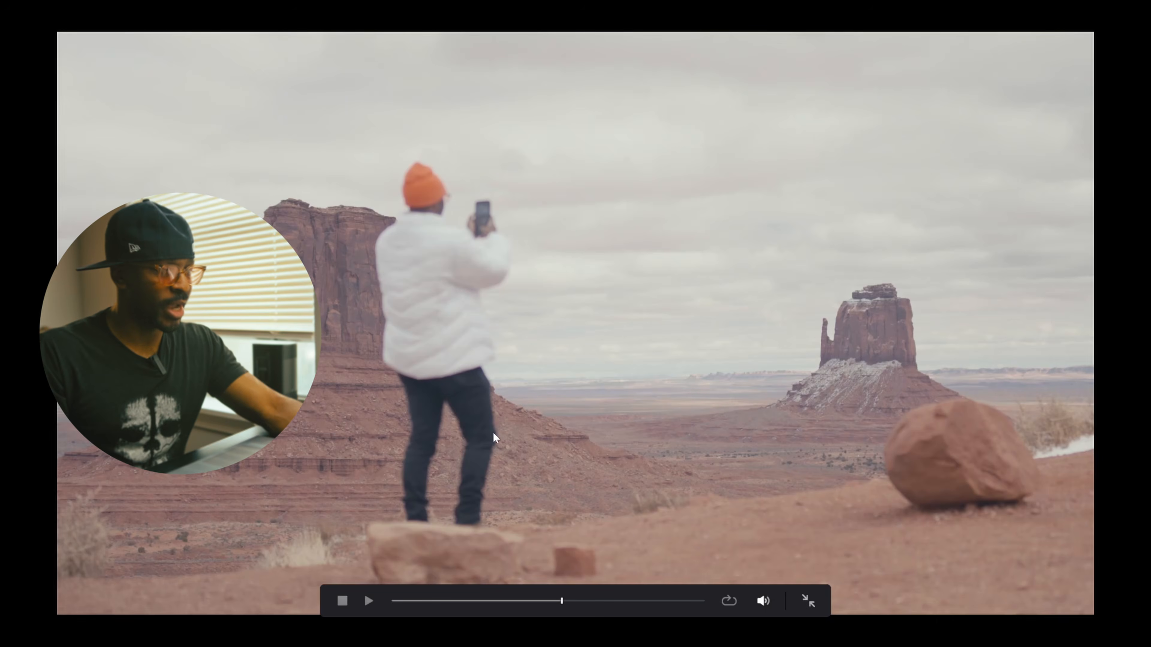
key(Escape)
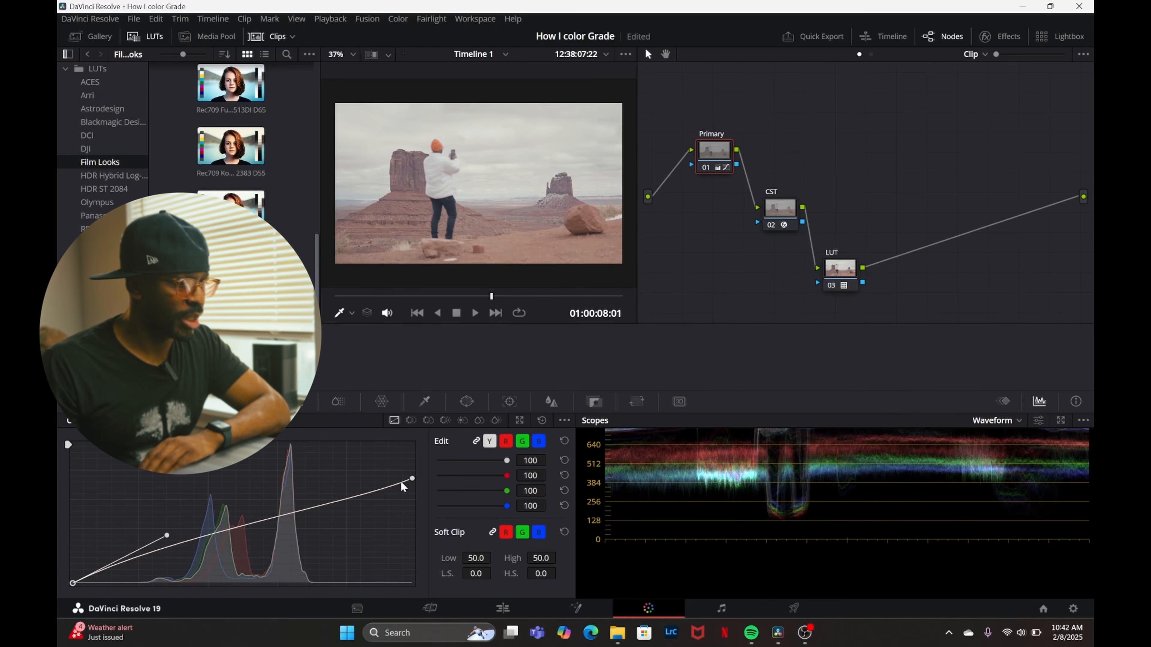
click(410, 480)
drag(360, 507, 365, 511)
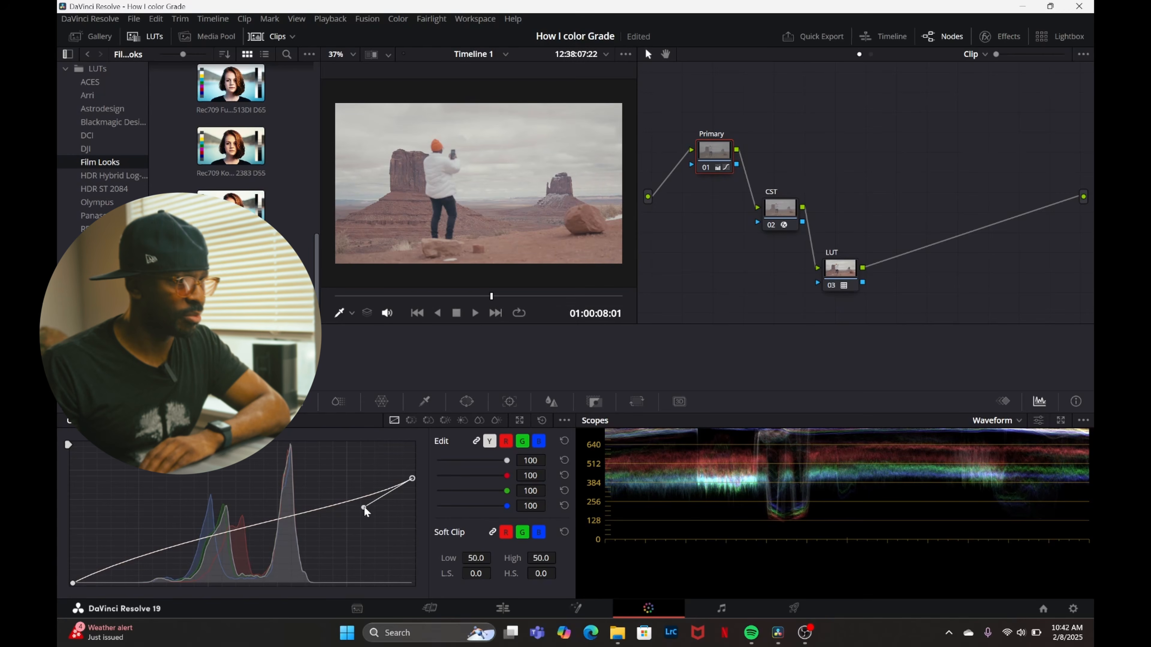
Deepen the shadows by moving the black point of the Primary node's custom curve slightly inward, and check the grade full screen.
click(76, 588)
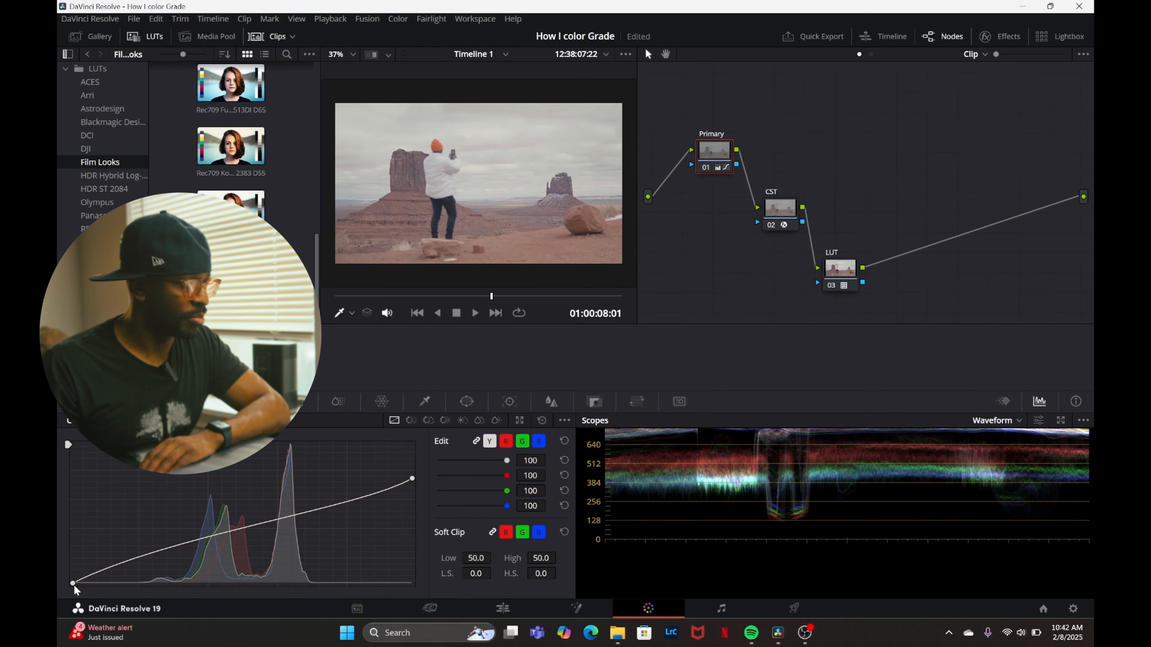
drag(74, 587, 93, 589)
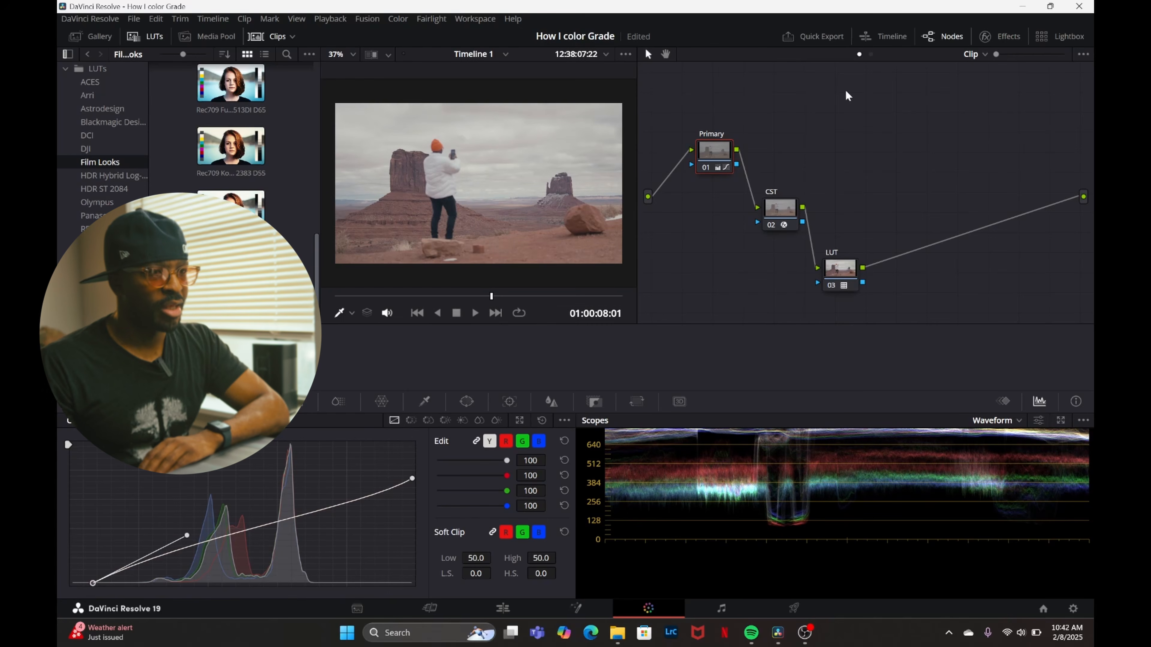
drag(716, 156, 701, 181)
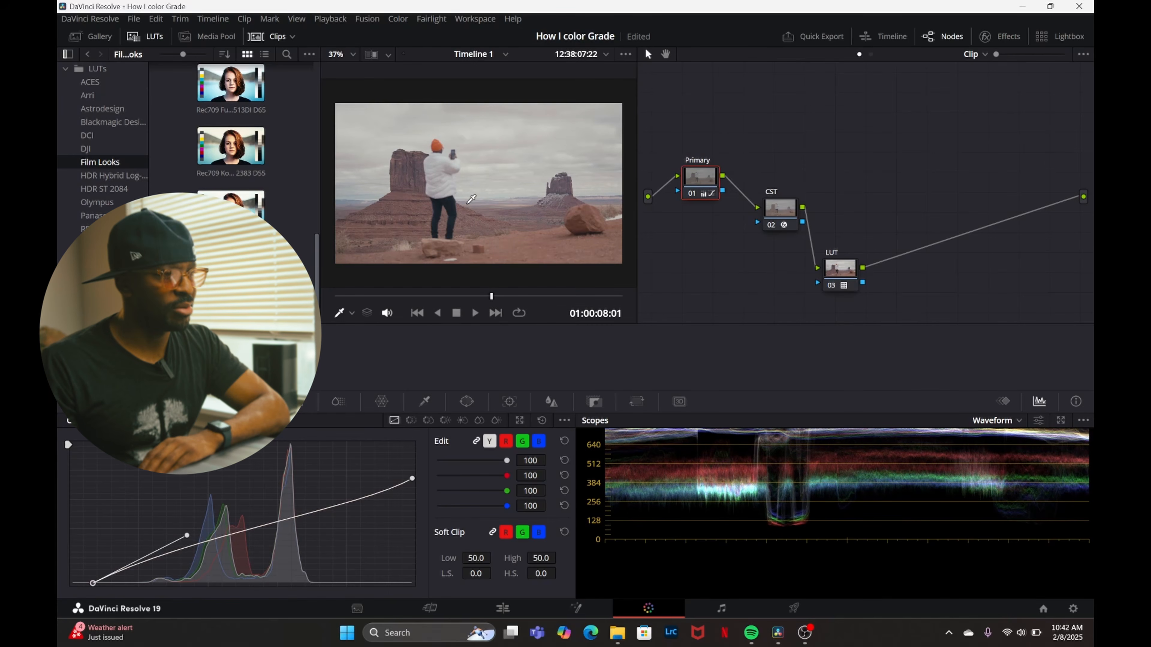
scroll(476, 174, up, 1)
scroll(477, 174, down, 2)
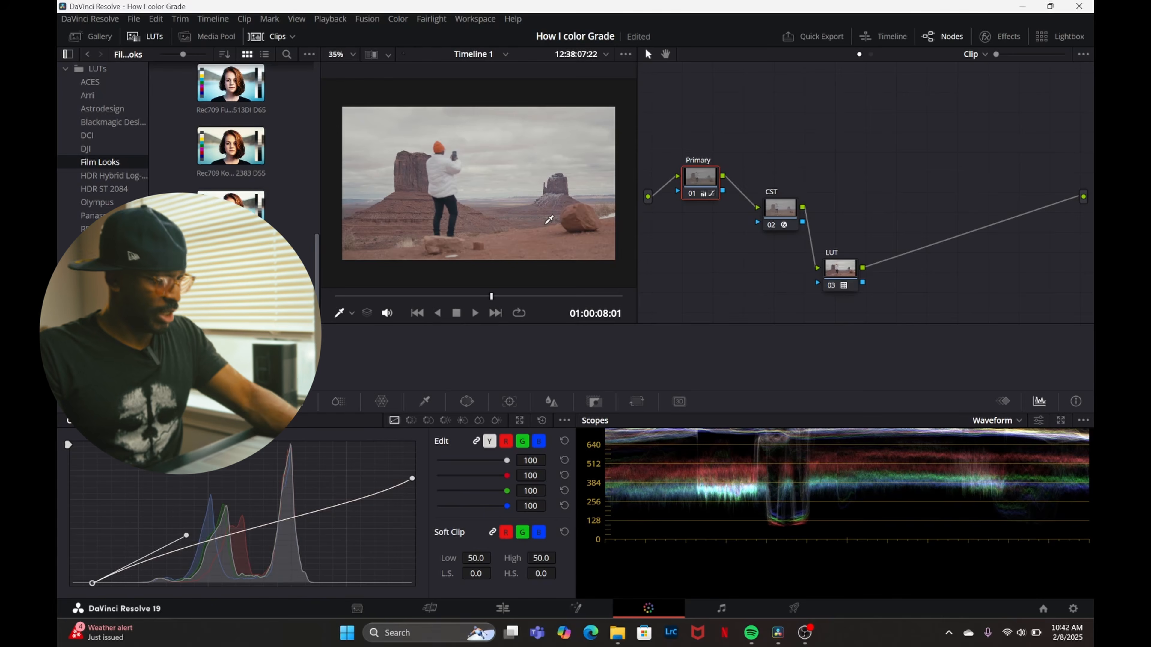
key(ctrl+f)
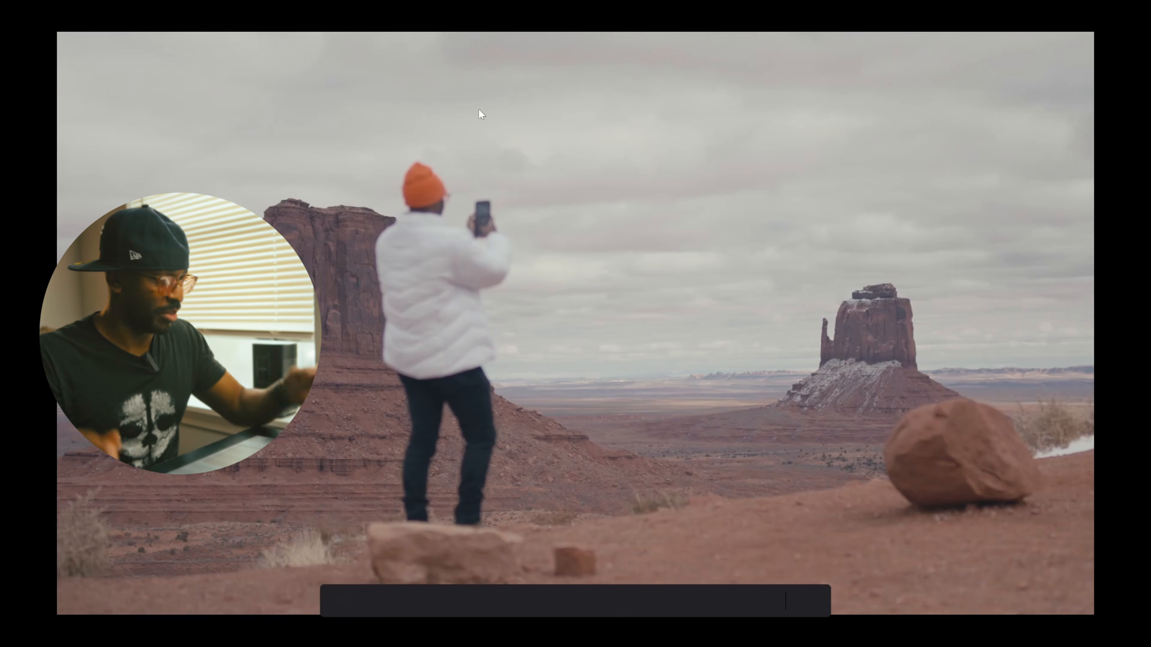
key(Escape)
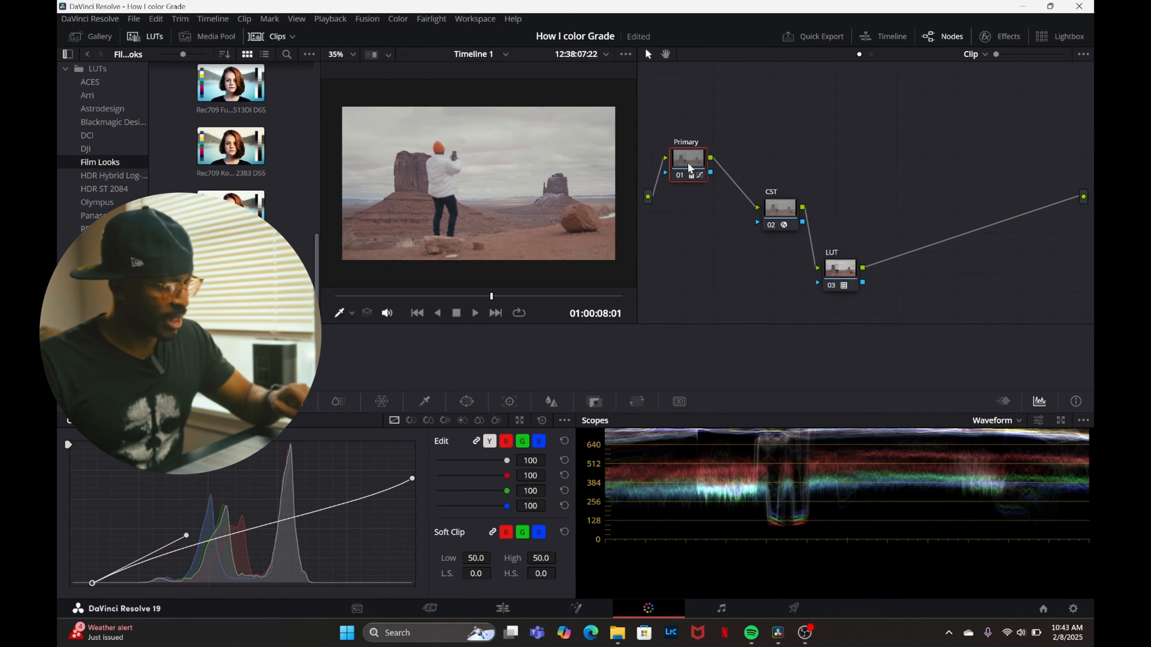
Add a serial node after Primary and move the CST and LUT nodes side by side into a second row.
key(alt+s)
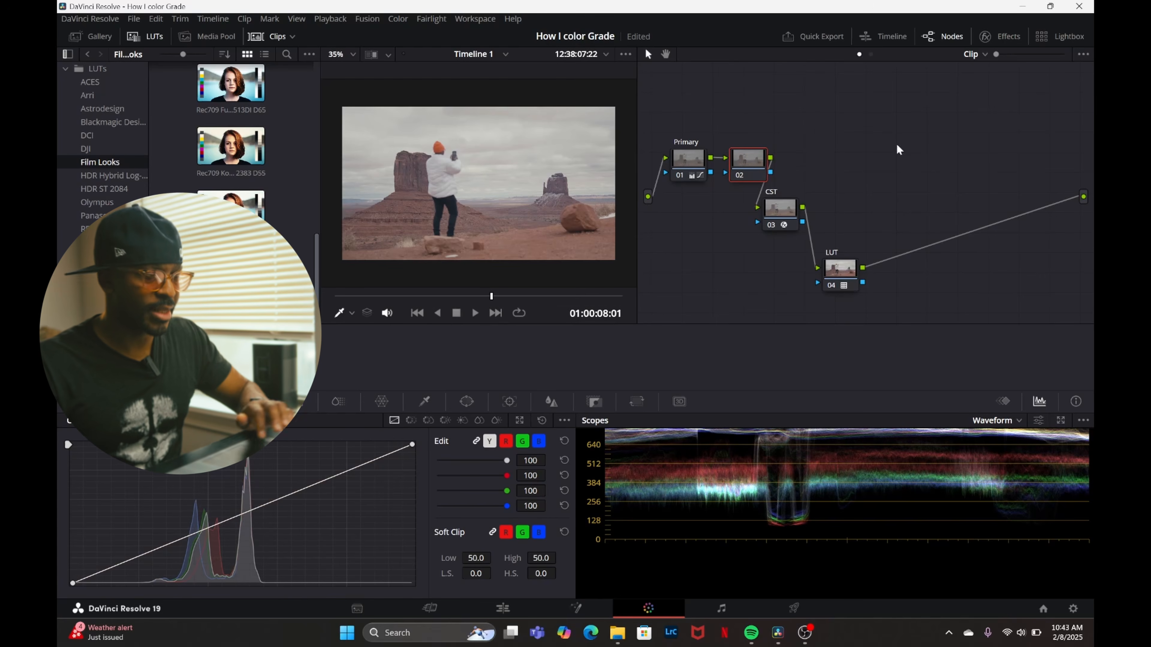
drag(780, 209, 702, 238)
drag(840, 267, 743, 233)
Set the Primary node's contrast to 1.208 in the primaries color wheels.
click(684, 164)
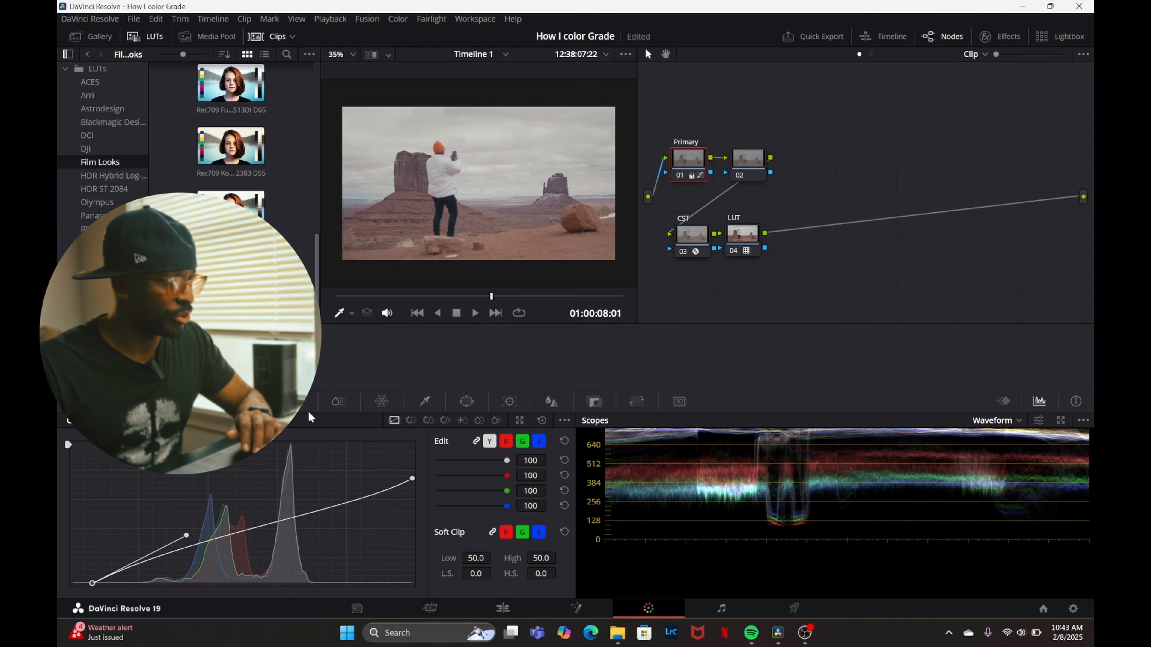
click(168, 401)
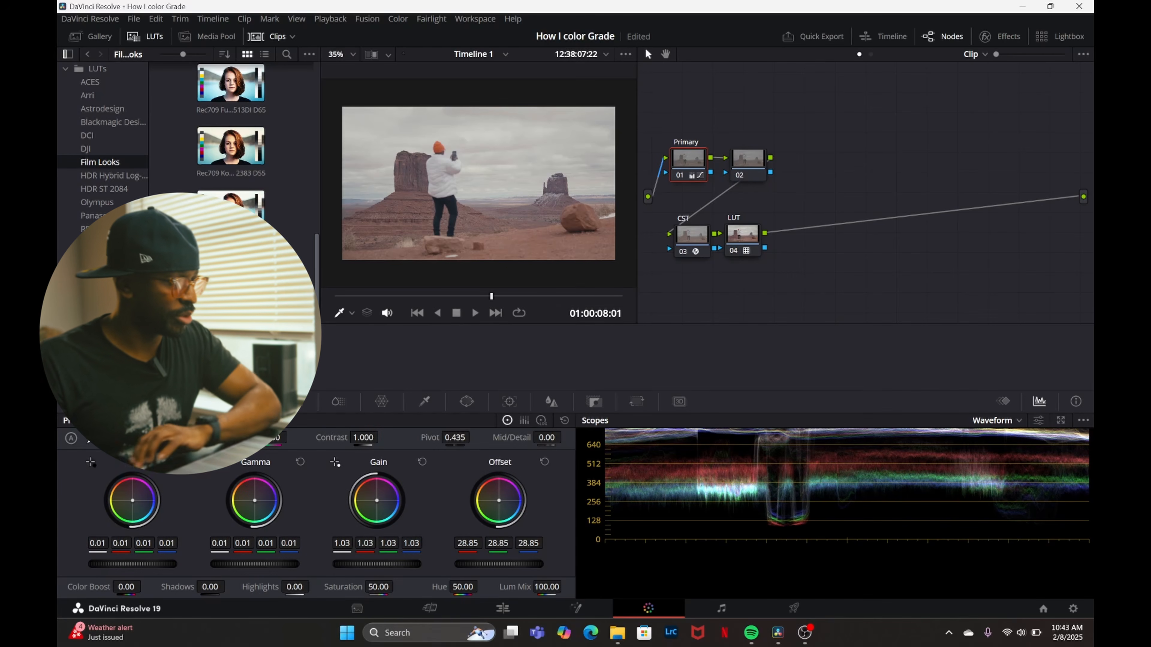
drag(357, 440, 451, 438)
scroll(661, 458, up, 3)
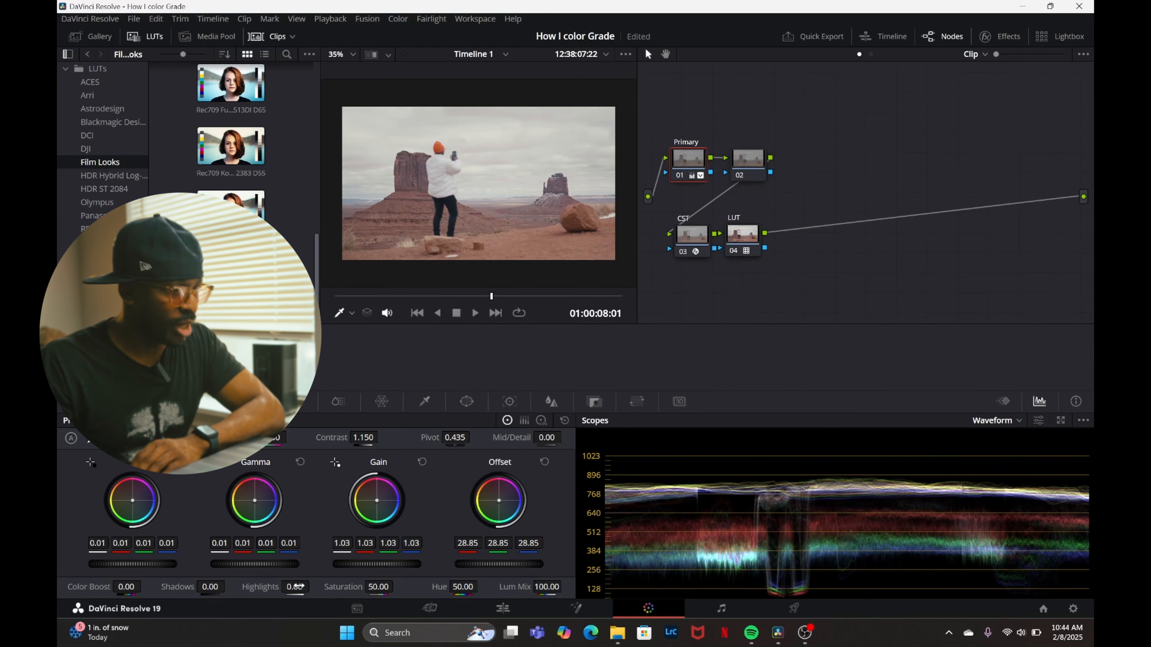
mouse_move(368, 437)
mouse_down()
mouse_move(457, 437)
mouse_move(380, 437)
mouse_up()
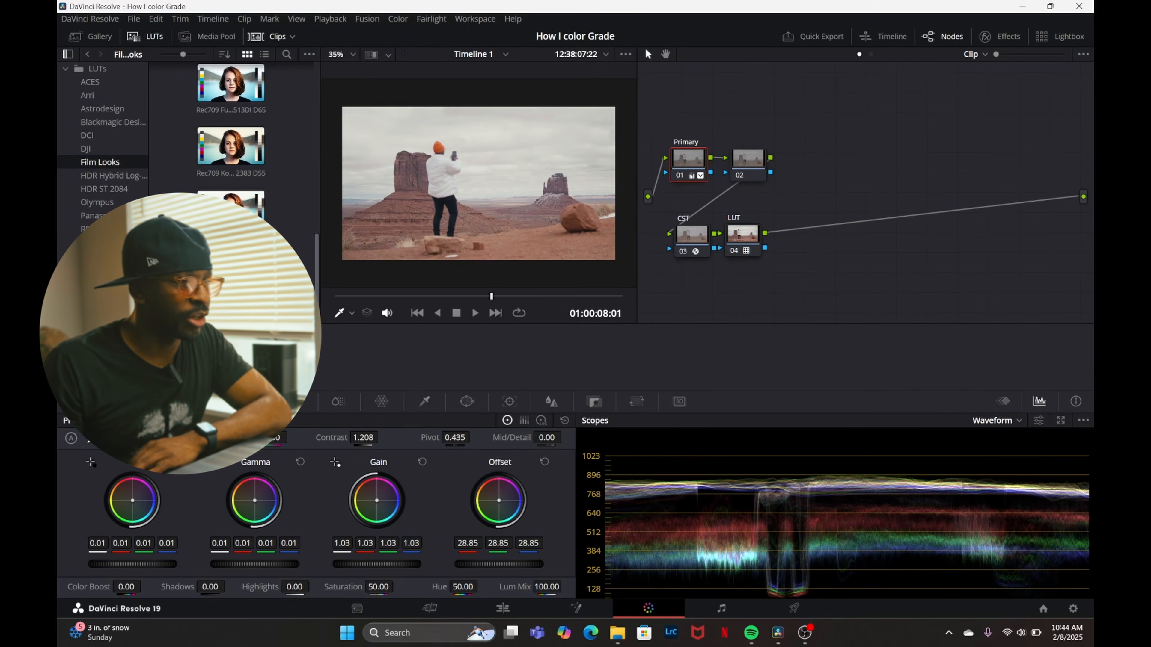
Label the new second node Temp, and switch the Primary node off and on to compare its effect.
click(747, 161)
right_click(747, 165)
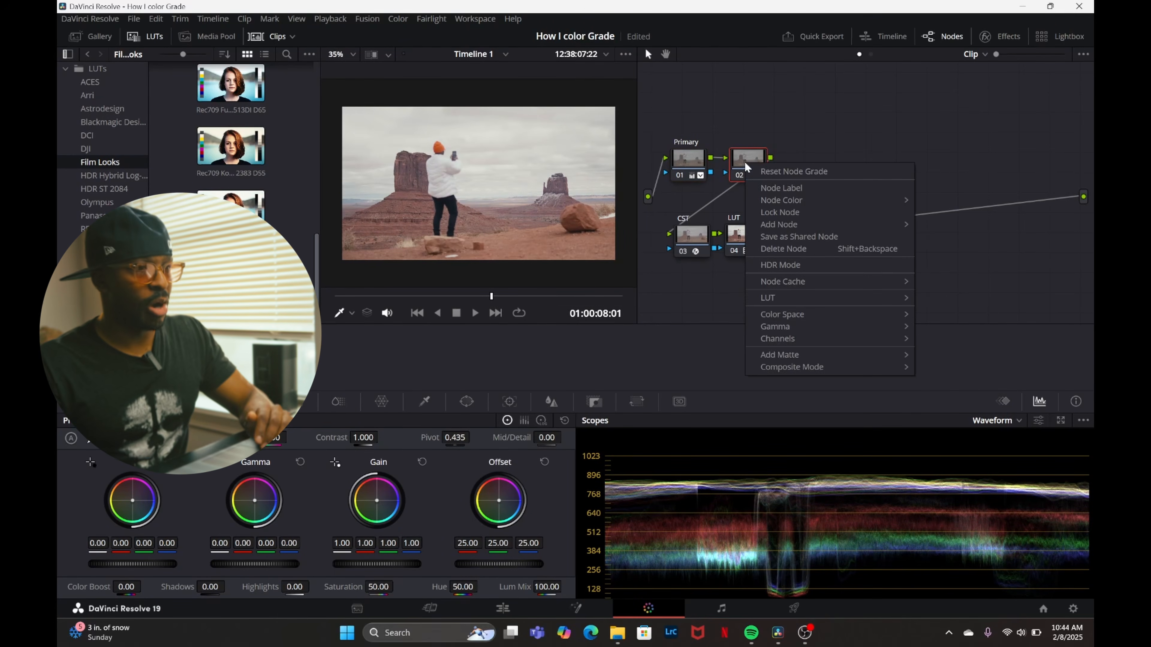
click(775, 187)
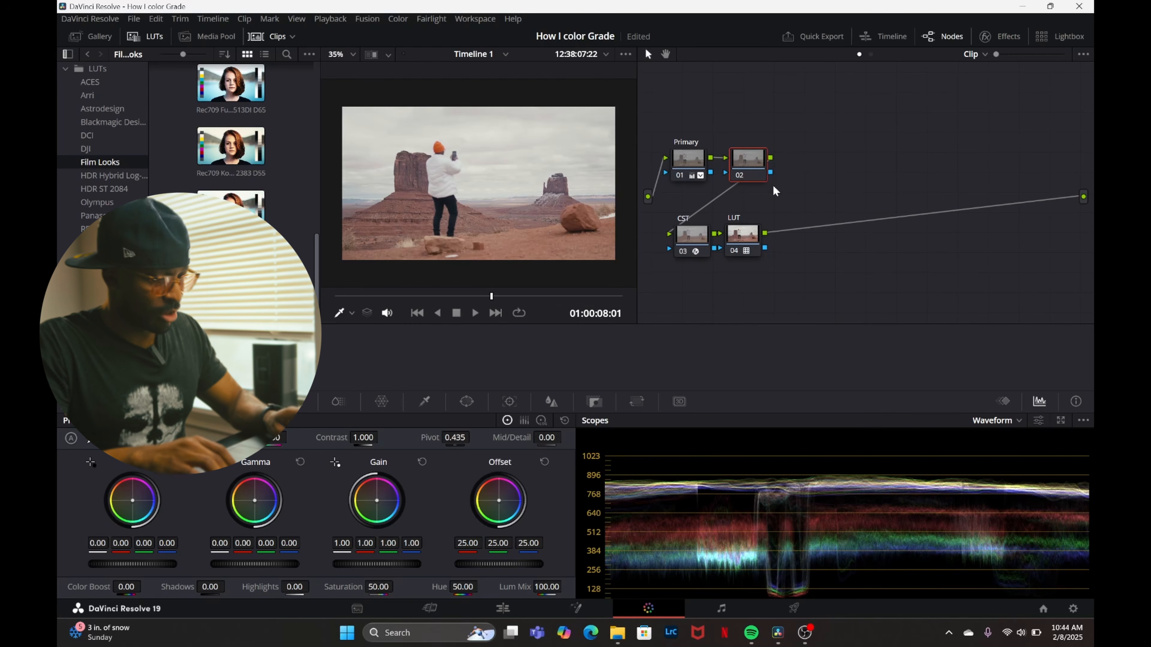
text(Temp)
key(Return)
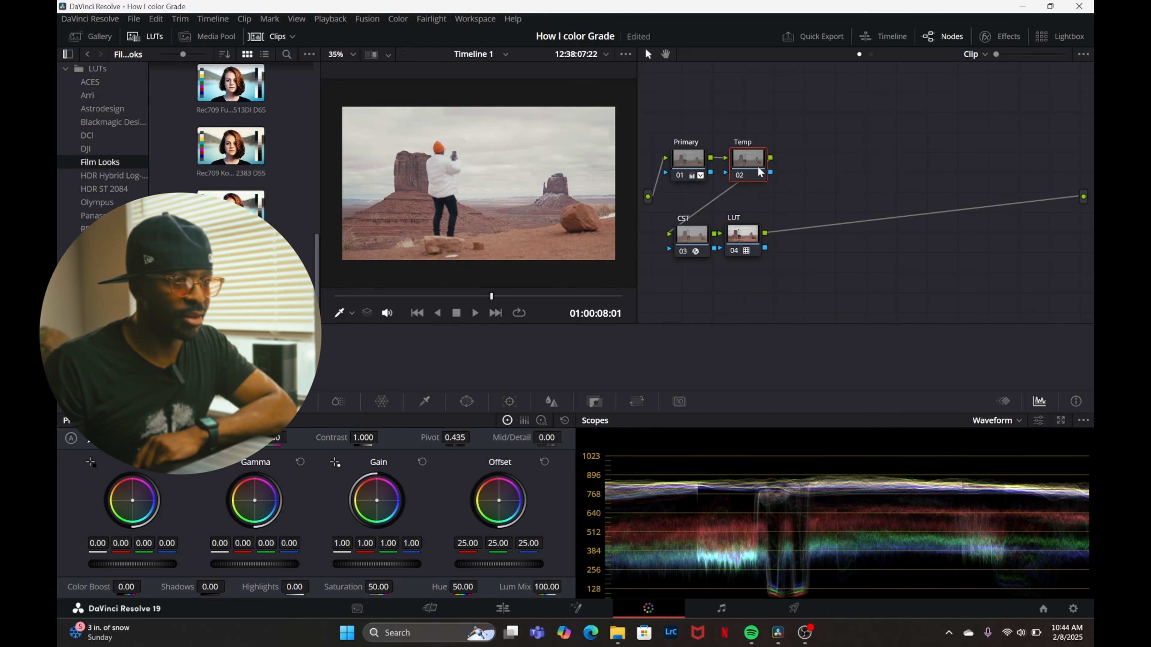
click(680, 175)
click(680, 175)
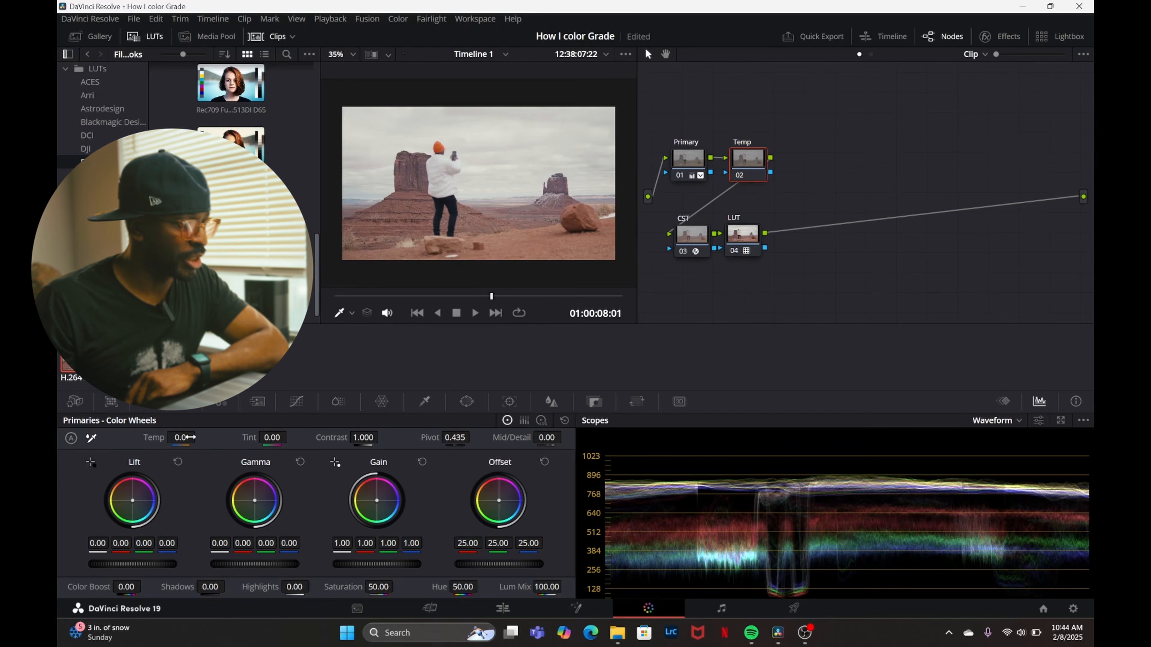
Warm the image by setting the Temp node's temperature to 170, and check the result full screen.
mouse_move(188, 437)
mouse_down()
mouse_move(202, 436)
mouse_move(191, 437)
mouse_up()
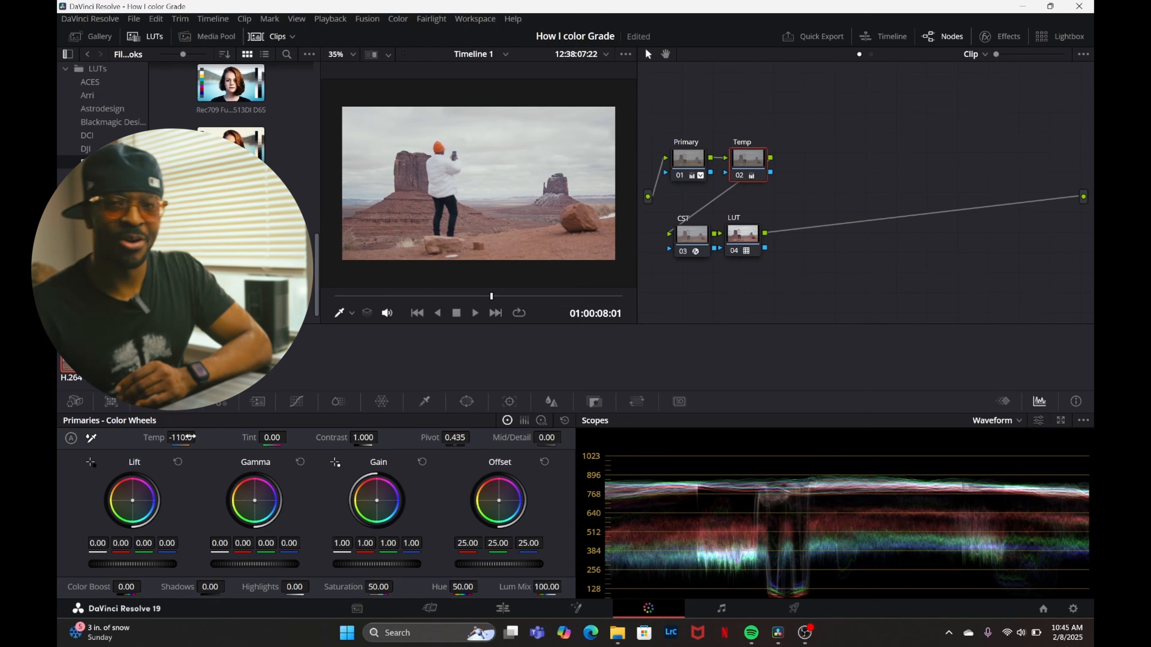
mouse_move(182, 438)
mouse_down()
mouse_move(198, 437)
mouse_move(186, 437)
mouse_up()
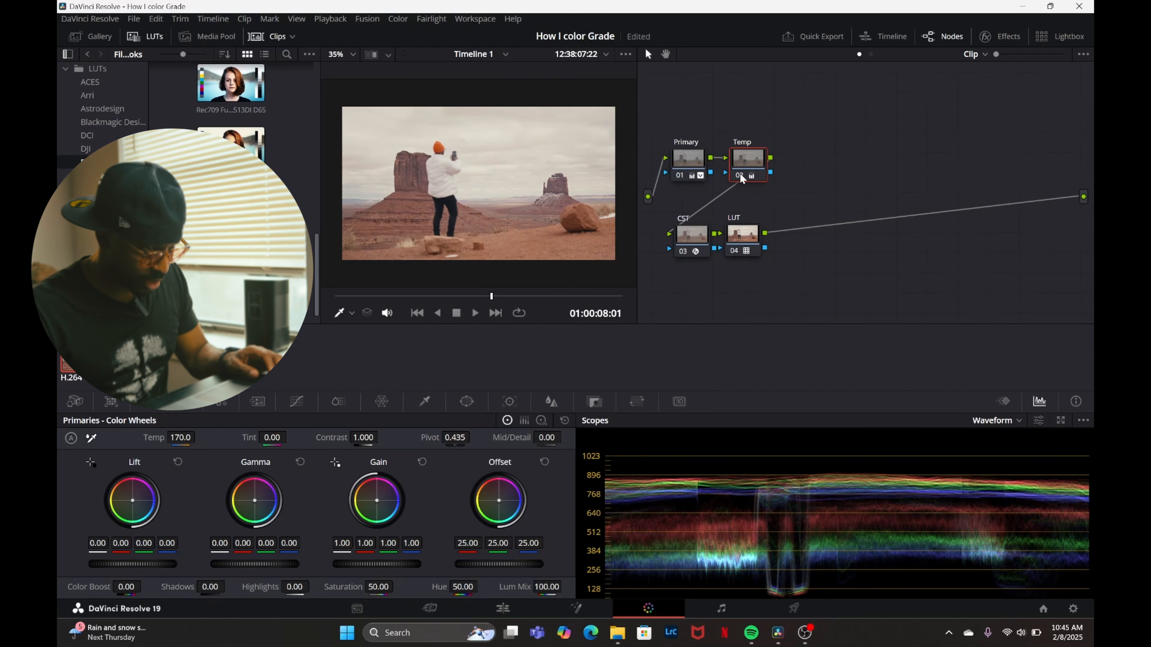
key(ctrl+f)
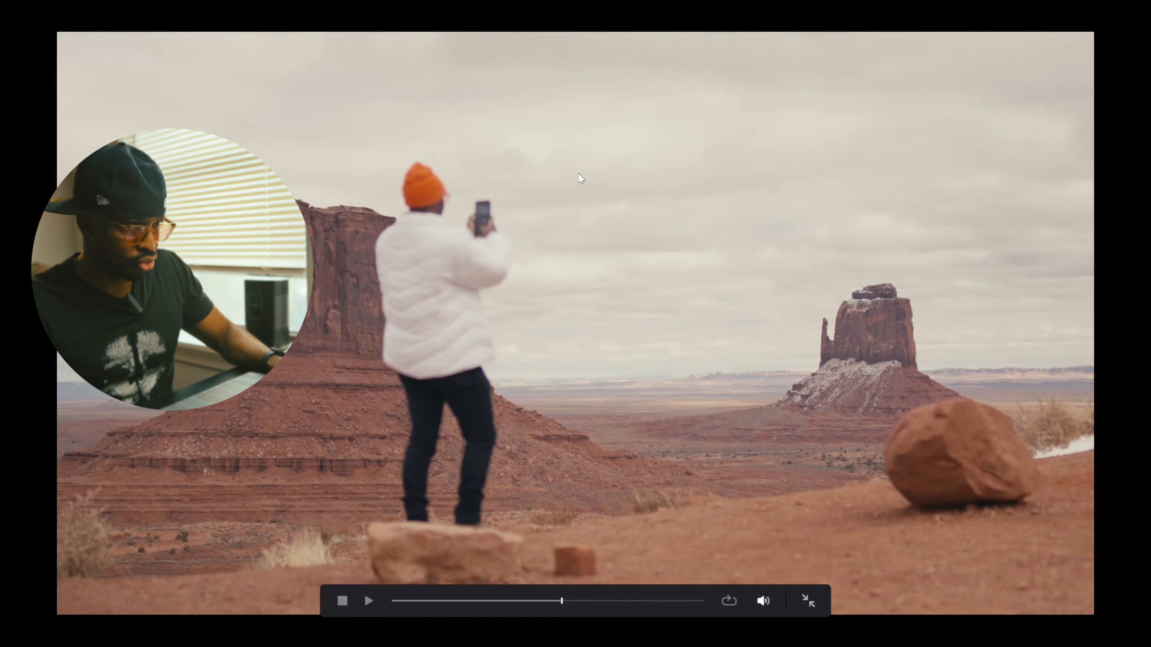
key(ctrl+f)
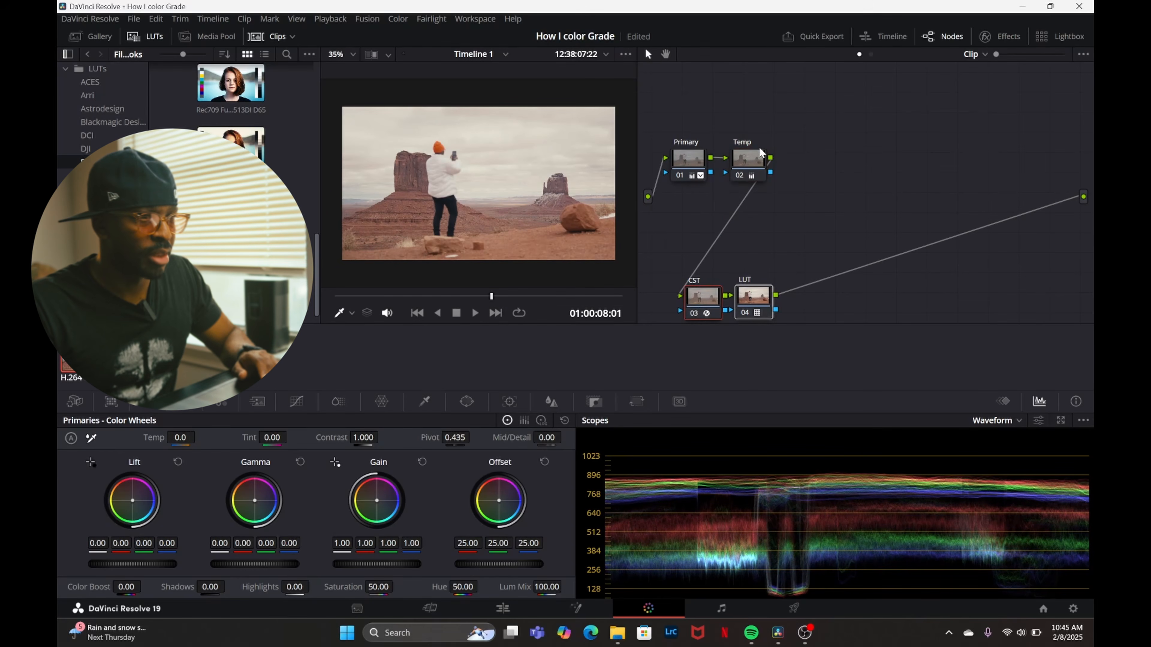
Add a serial node labelled Color after Temp, placing it on its own row above the CST and LUT nodes.
click(760, 152)
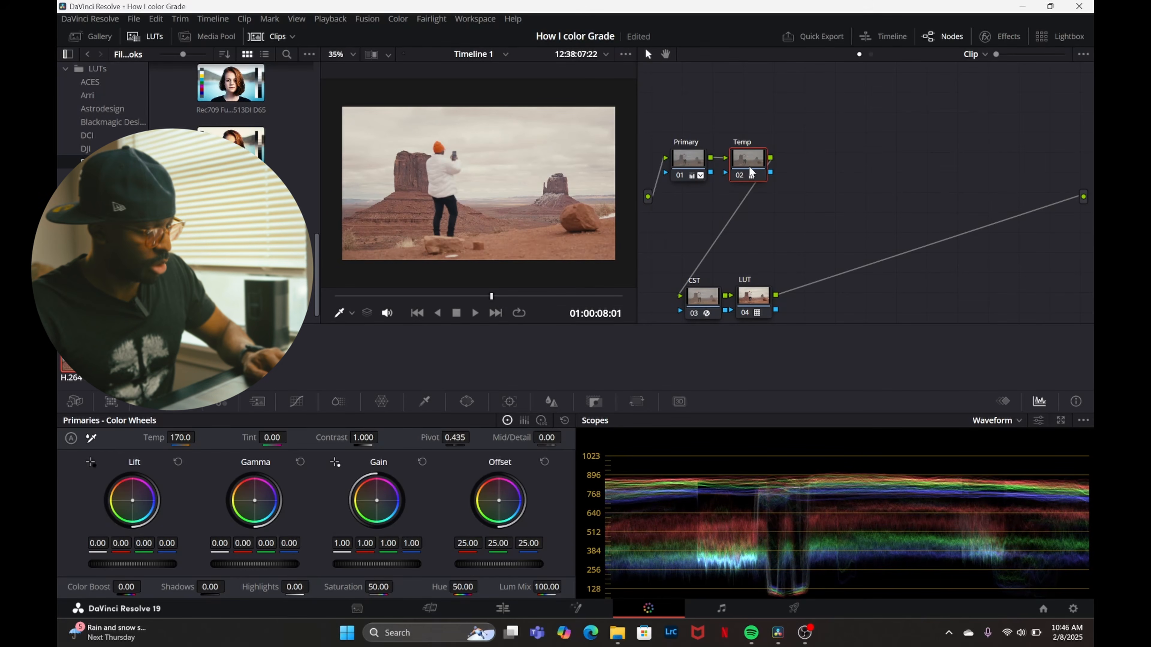
key(alt+s)
drag(803, 176, 676, 231)
drag(709, 303, 679, 297)
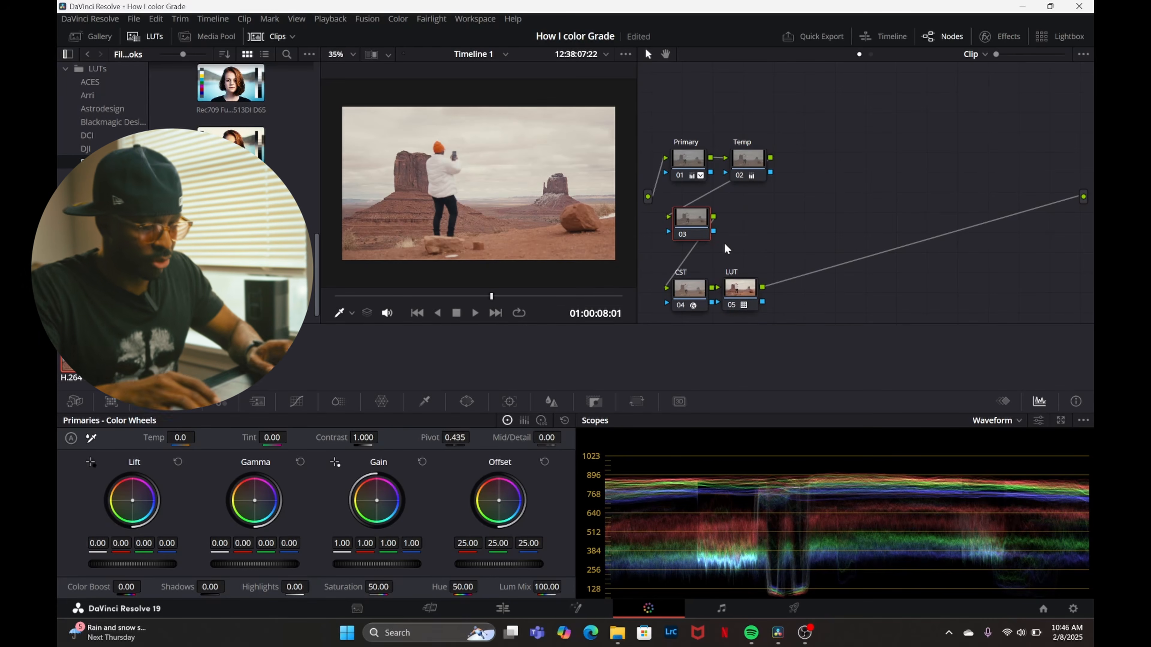
text(Color)
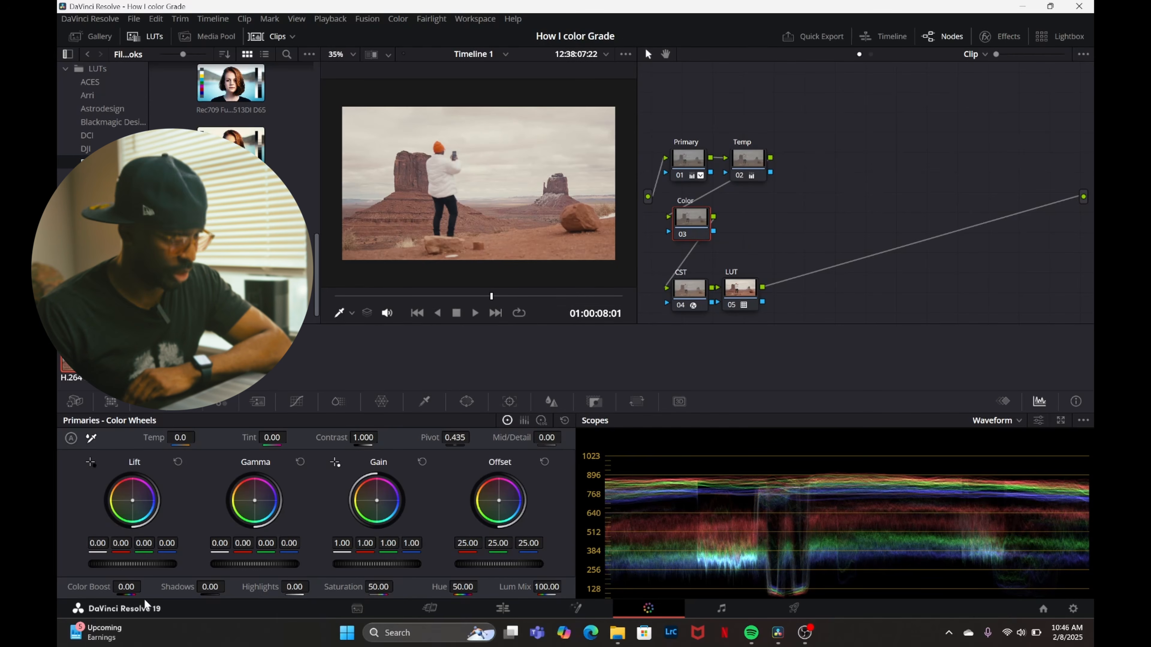
Set the Color node's color boost to 18.50 and compare the image full screen and with the node off and on.
drag(124, 587, 144, 586)
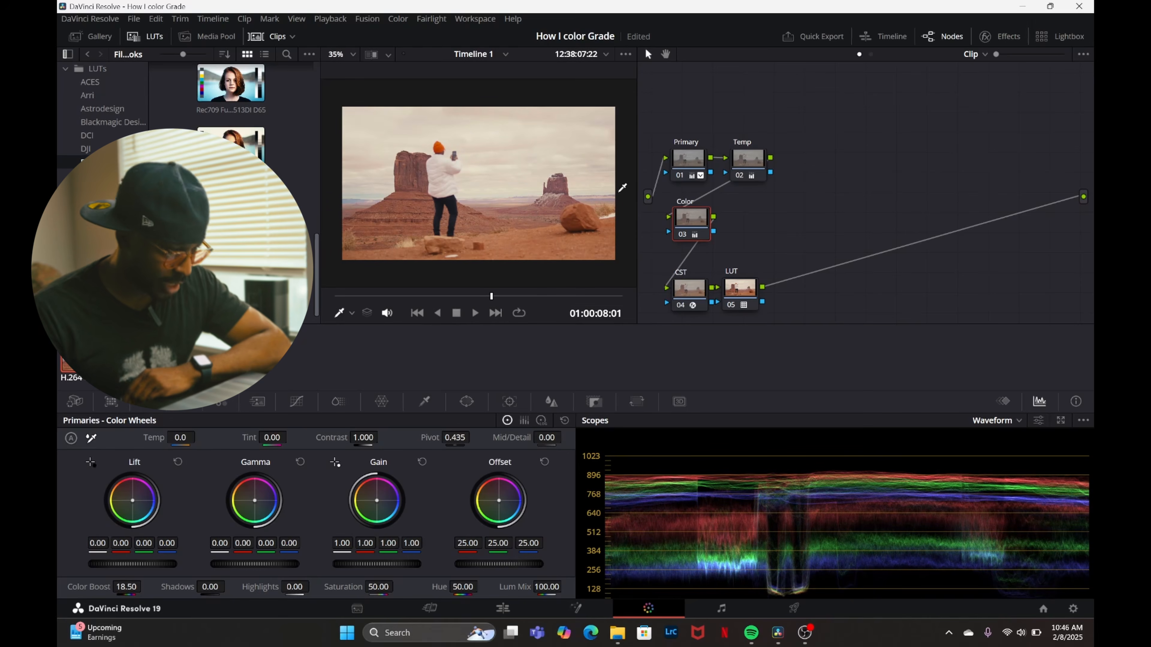
key(ctrl+f)
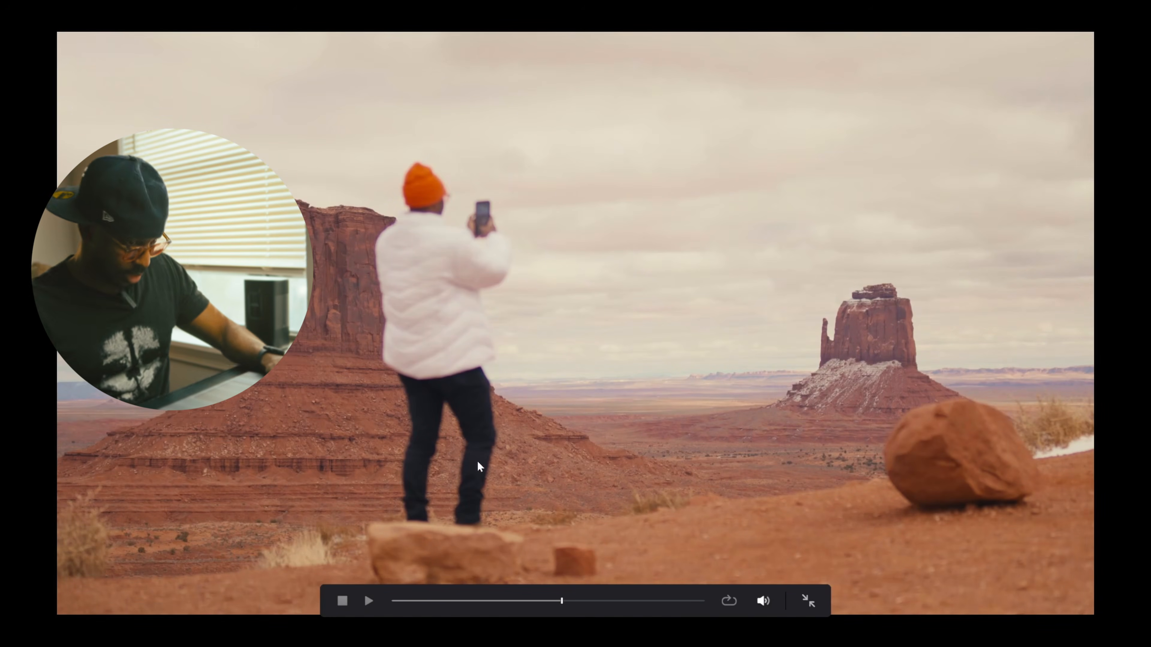
key(ctrl+f)
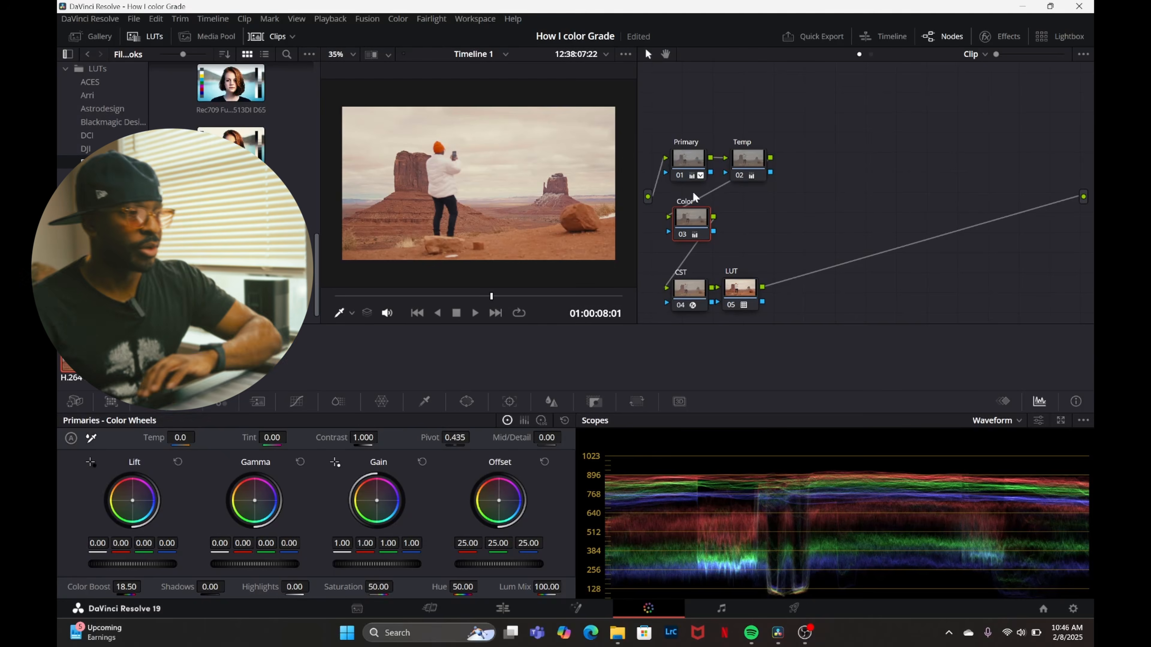
click(682, 235)
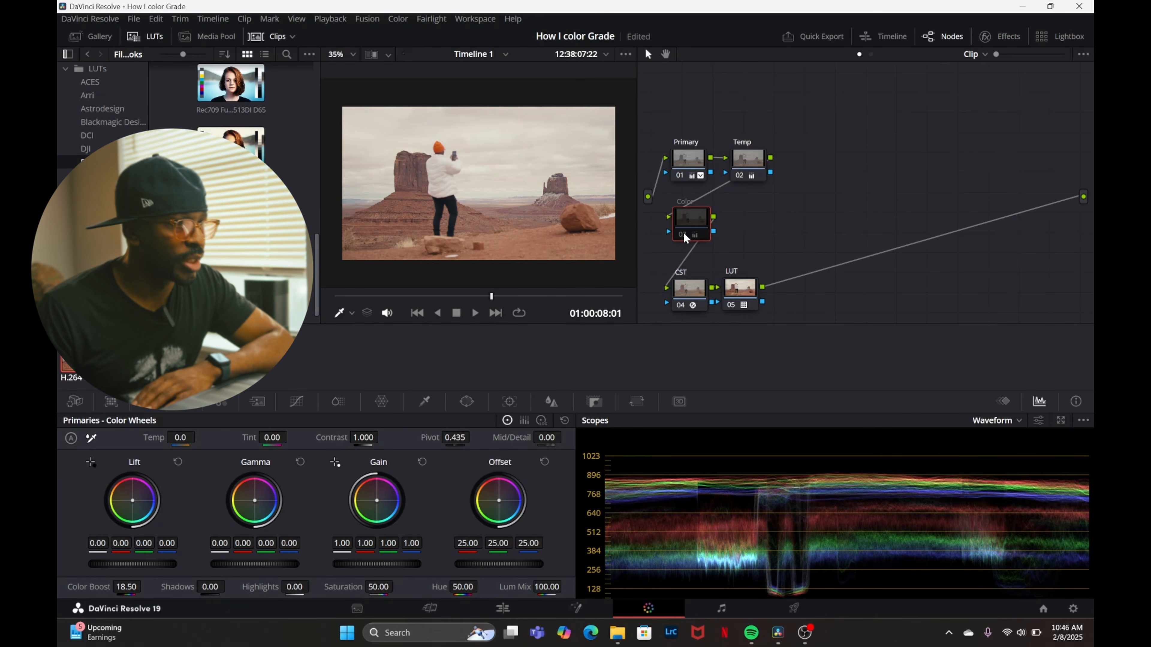
click(684, 235)
Add a serial node after Color and label it Look.
key(alt+s)
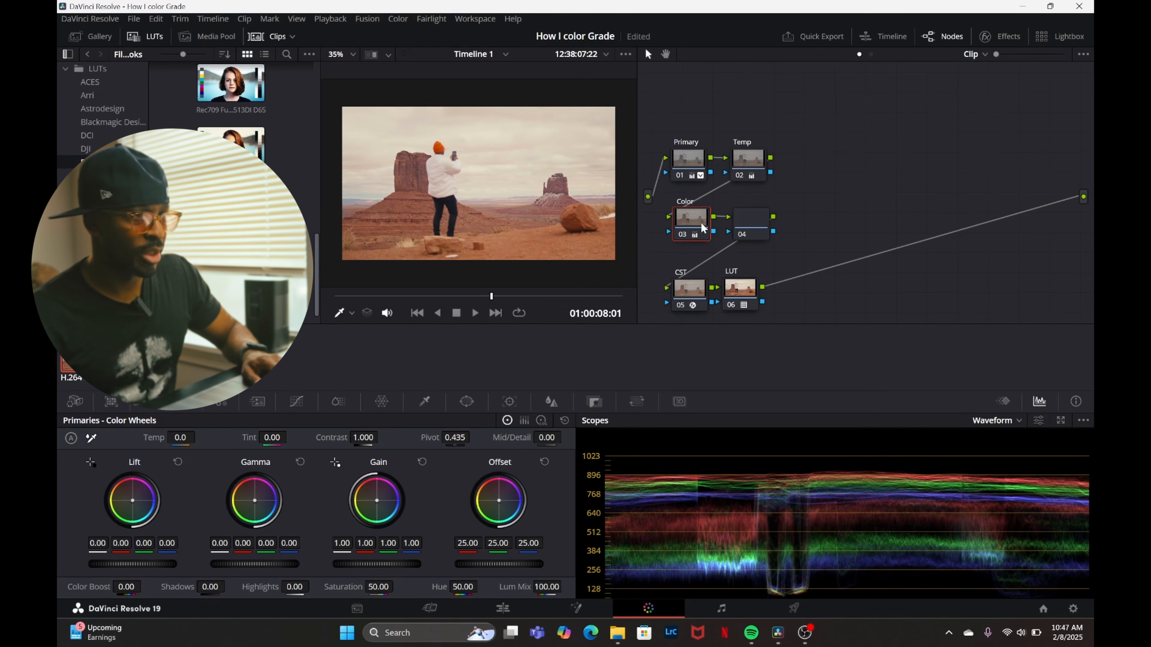
right_click(757, 213)
click(779, 219)
text(Look)
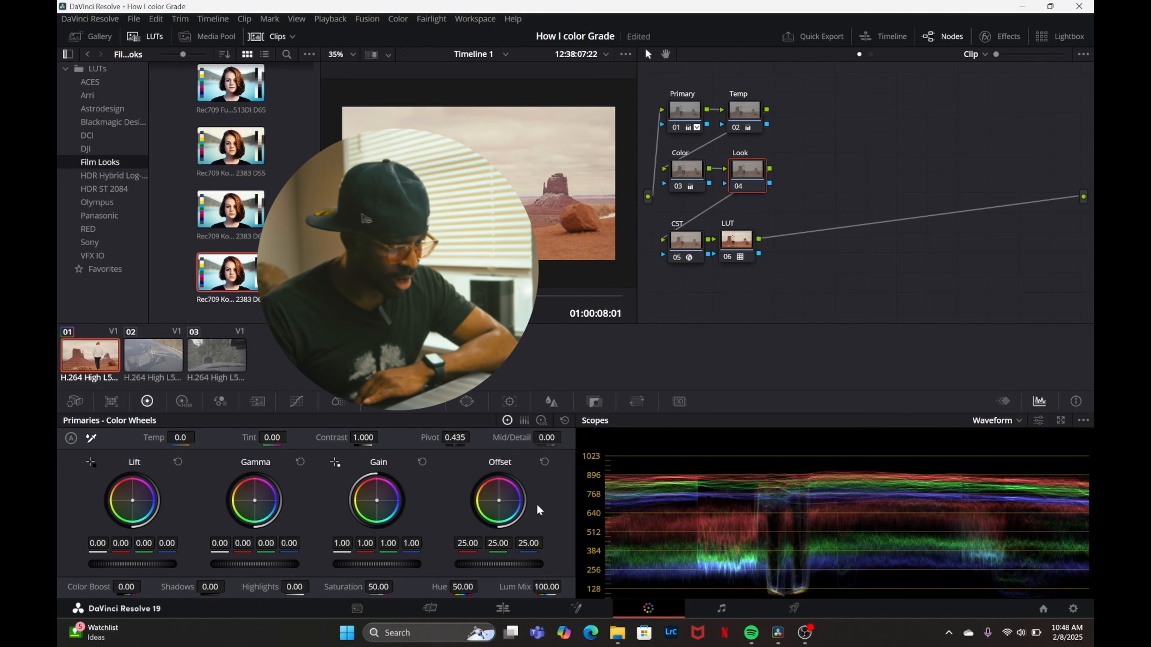
Tint the Look node with the HDR Global color wheel, shifting its balance to X 0.02 and Y 0.00.
click(183, 402)
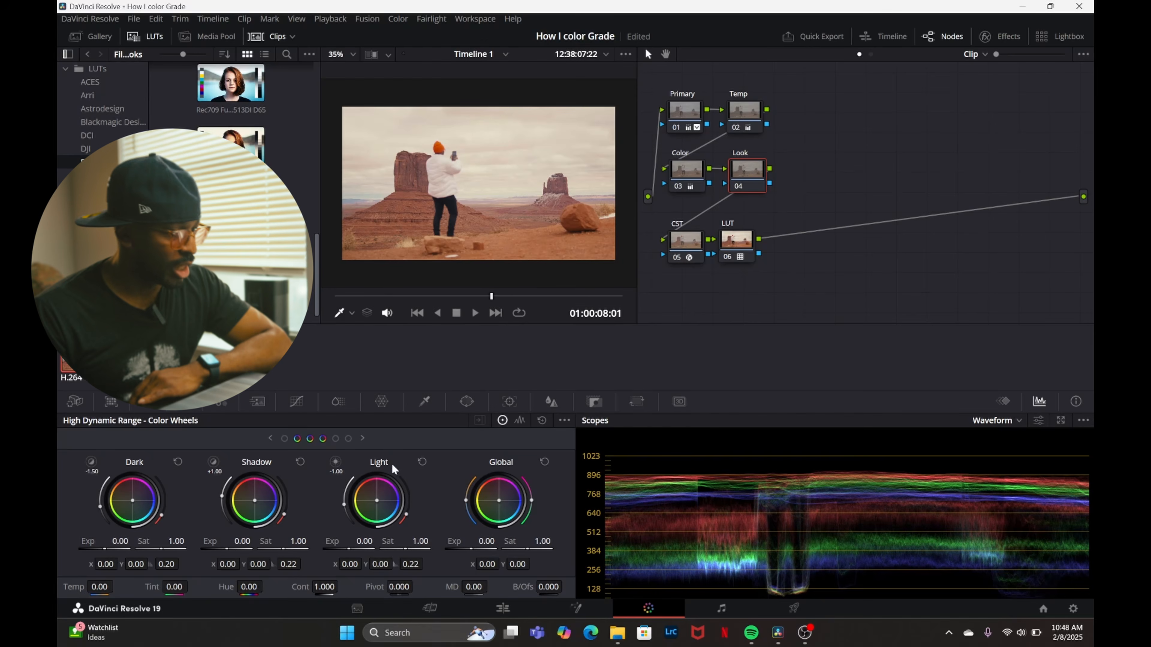
drag(499, 499, 500, 501)
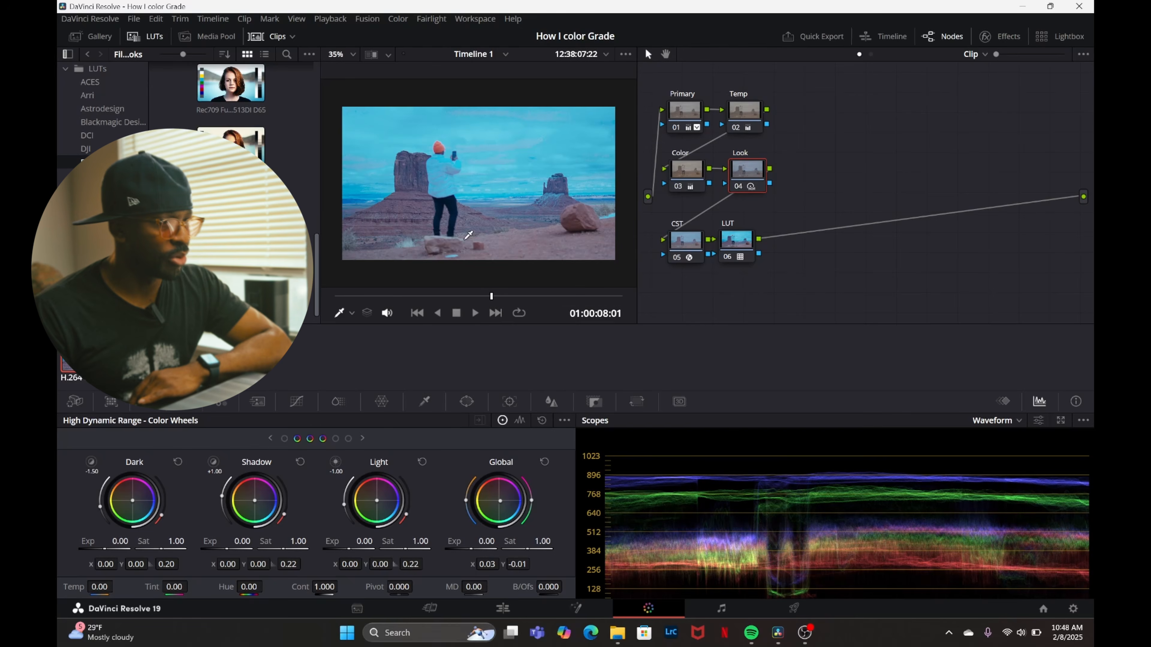
click(468, 235)
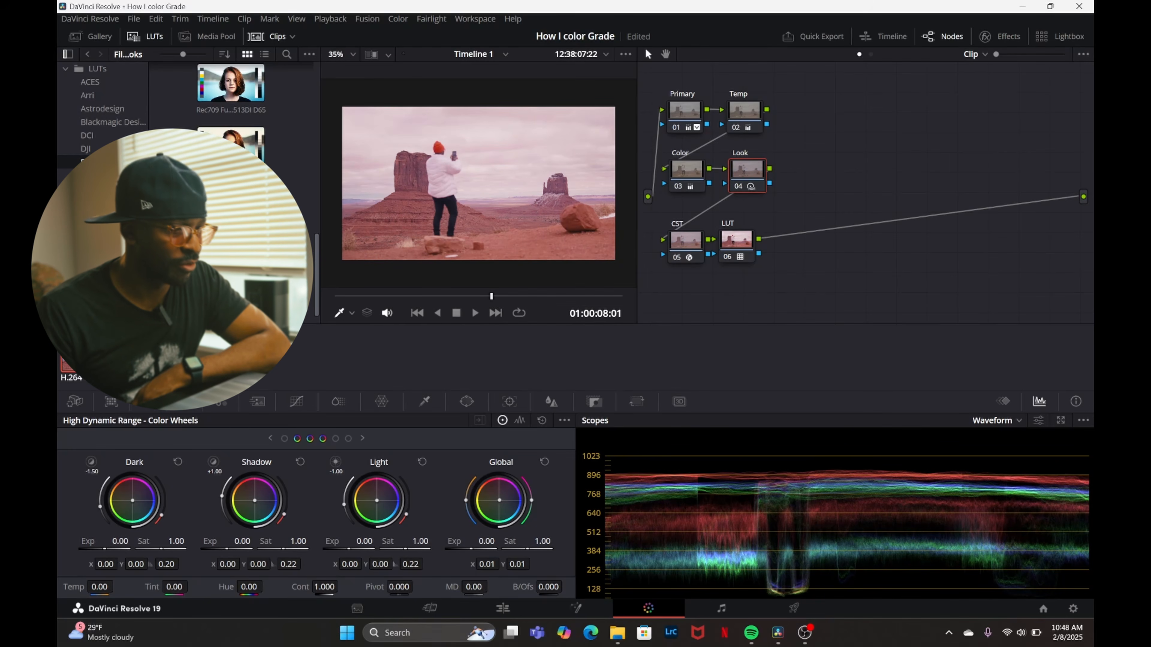
drag(499, 500, 499, 500)
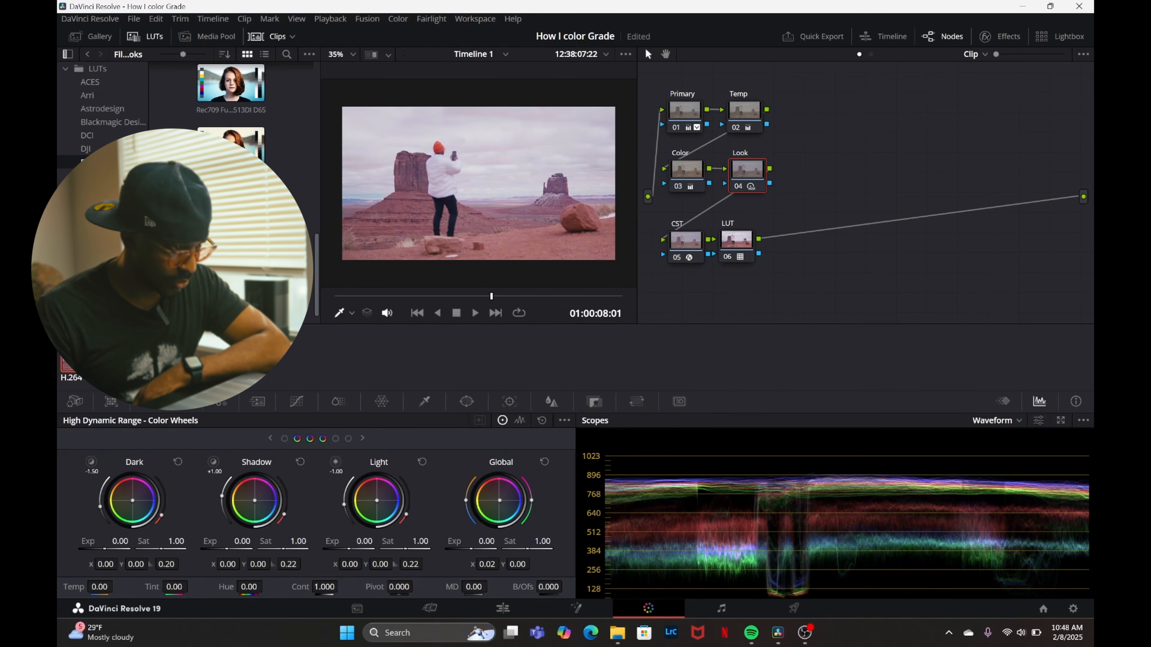
Undo the Look node's Global tint, replacing it with HDR Light wheel balance X 0.01, Y -0.01 and a slight Shadow wheel shift.
key(ctrl+z)
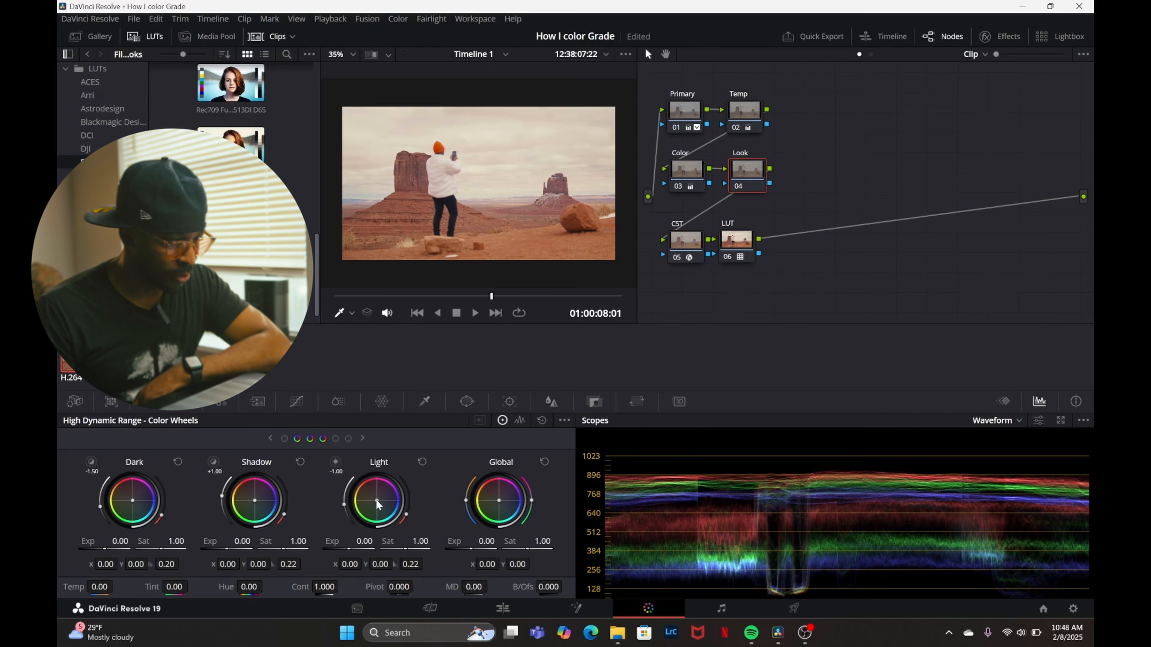
drag(377, 501, 378, 503)
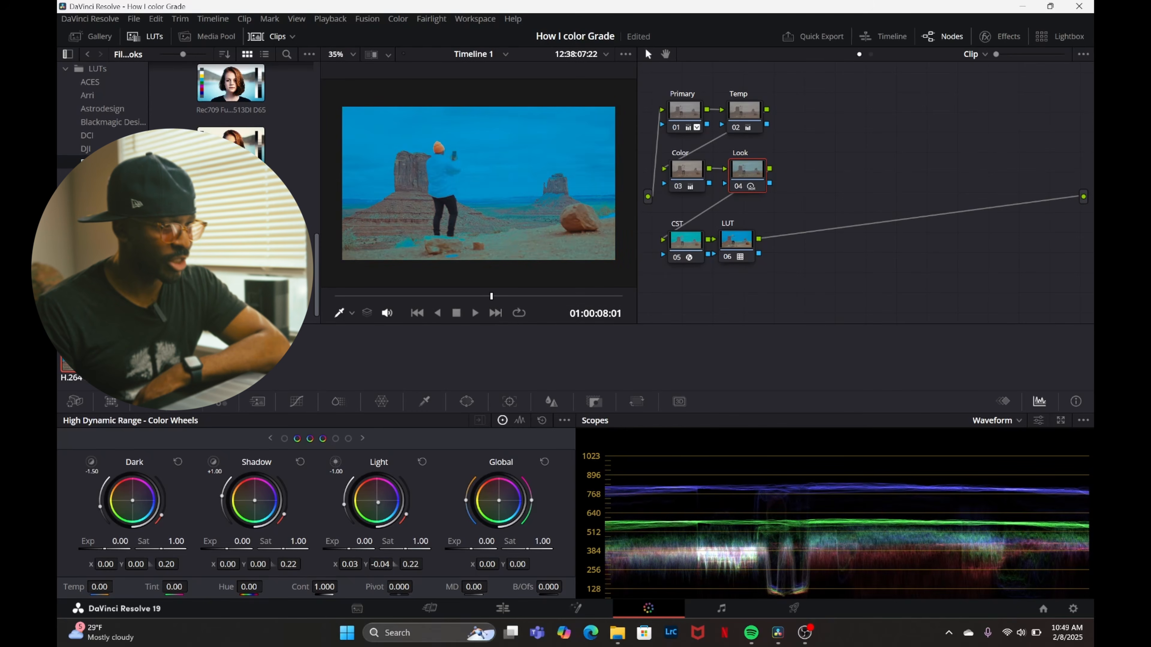
key(ctrl+z)
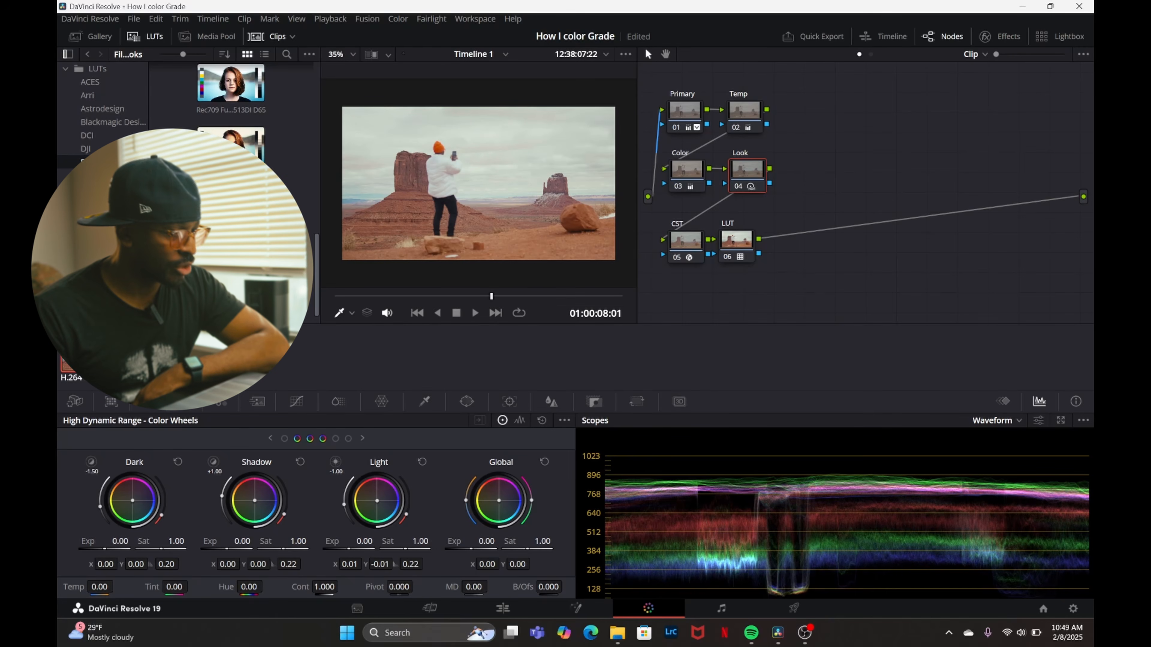
drag(255, 500, 254, 500)
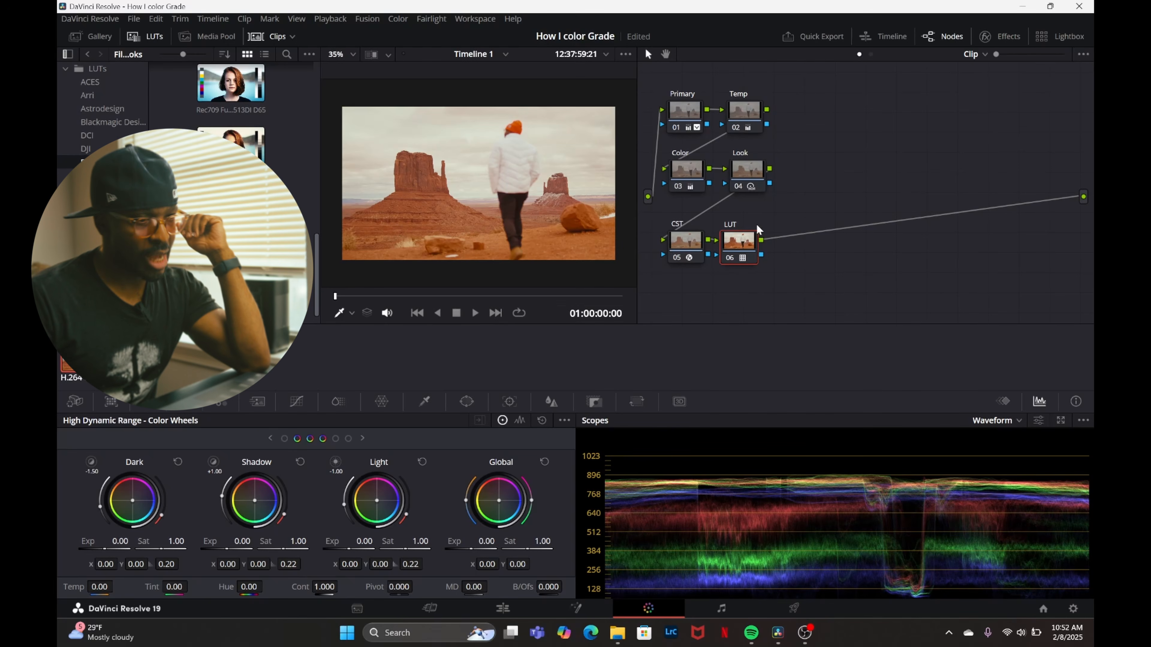
Add a serial node after LUT, place it on its own row below CST and LUT, and label it Blur.
right_click(742, 252)
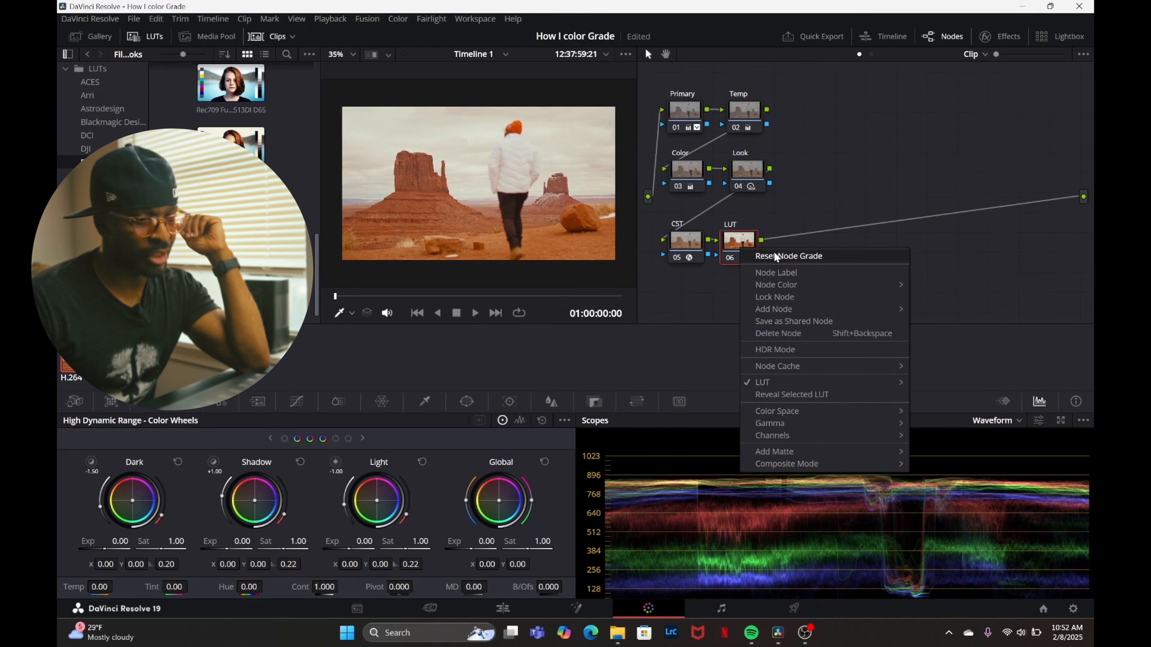
mouse_move(773, 465)
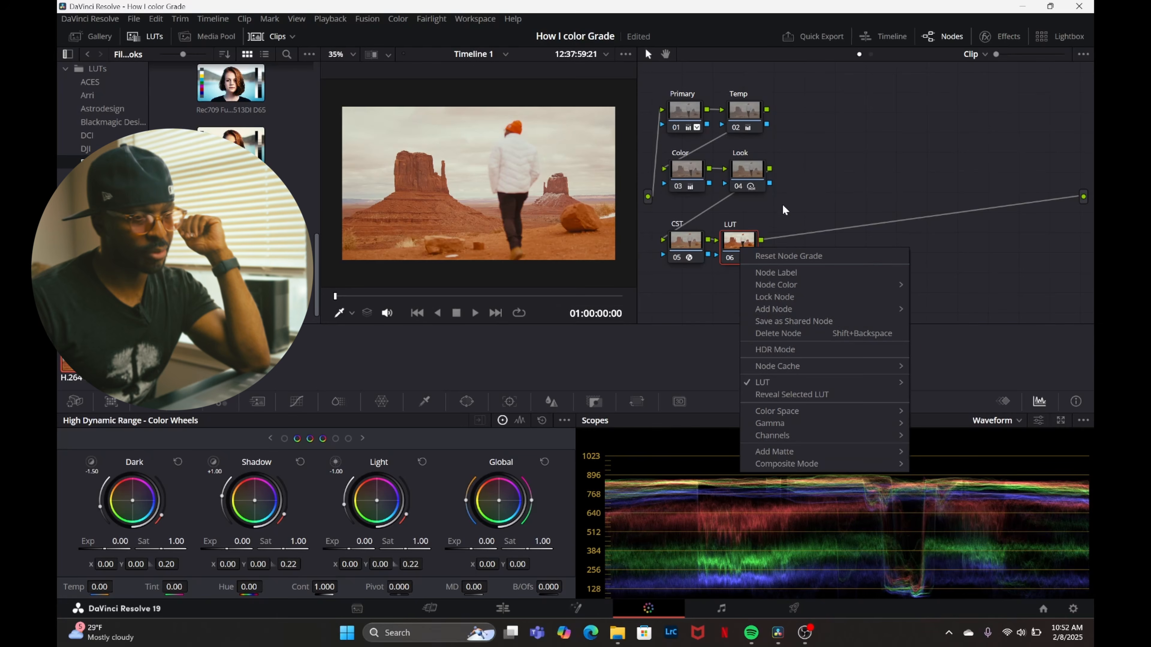
click(744, 239)
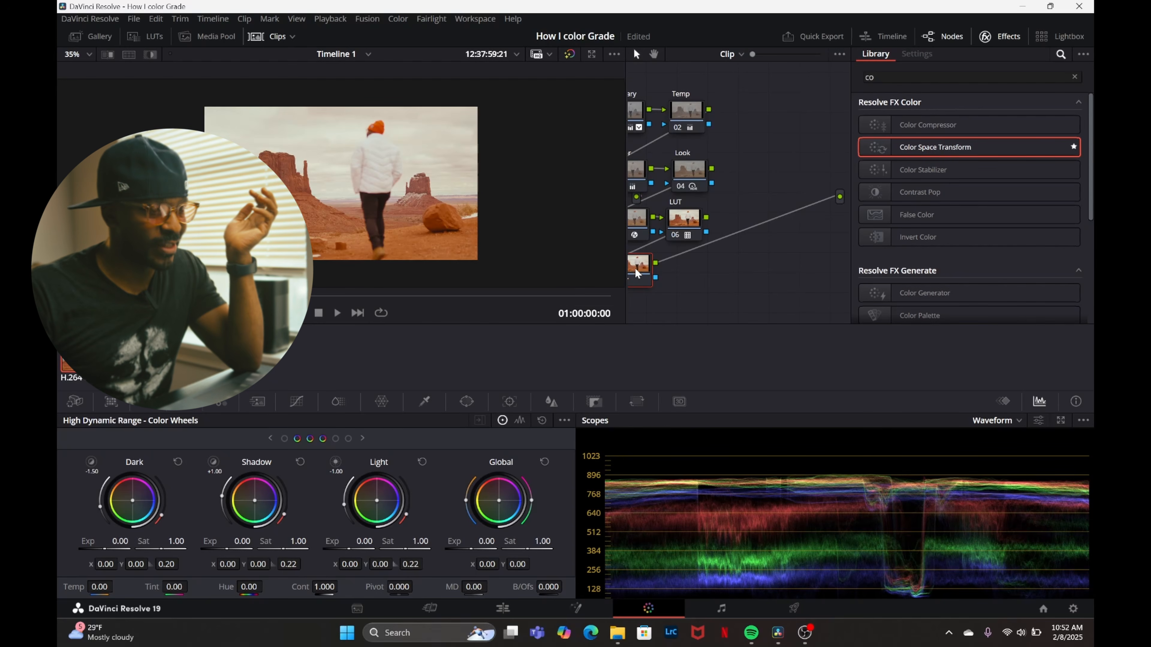
drag(626, 247, 449, 248)
drag(617, 301, 473, 107)
drag(494, 117, 562, 132)
click(562, 289)
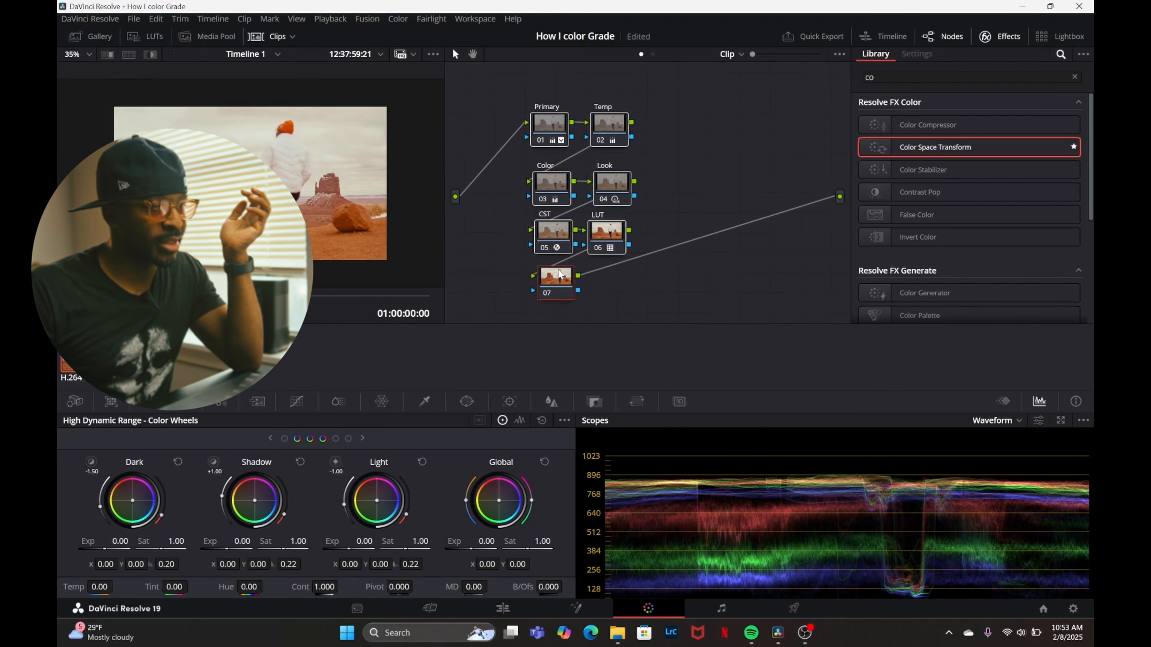
right_click(560, 274)
click(570, 294)
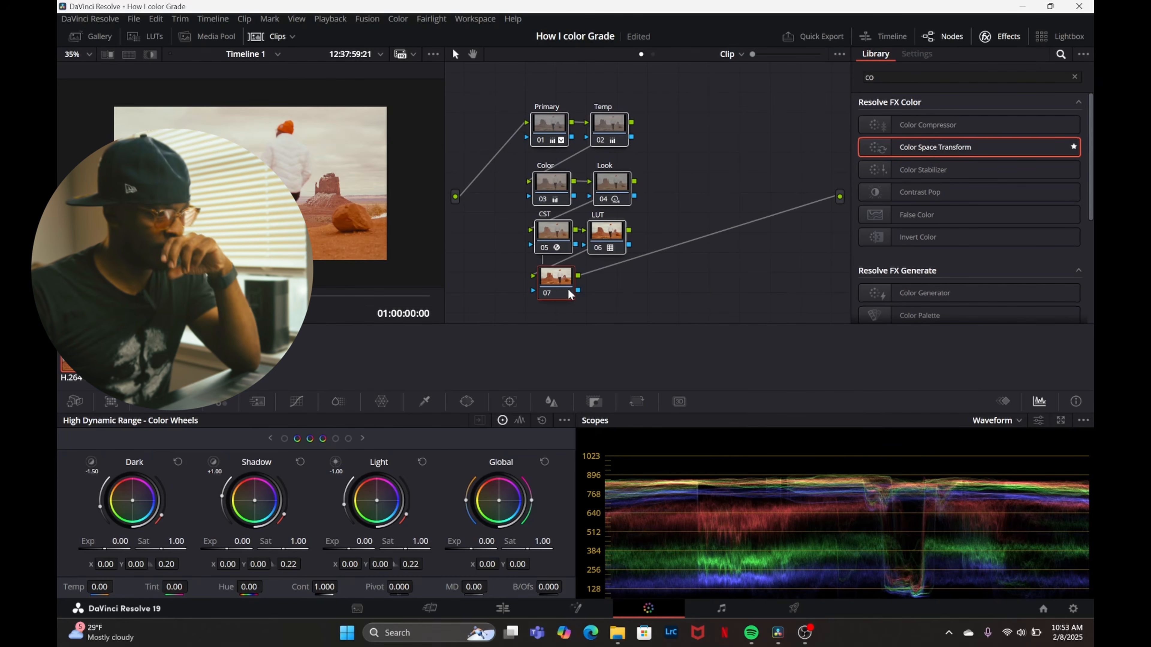
Clear the effects library search and apply the Radial Blur effect to the Blur node.
click(999, 36)
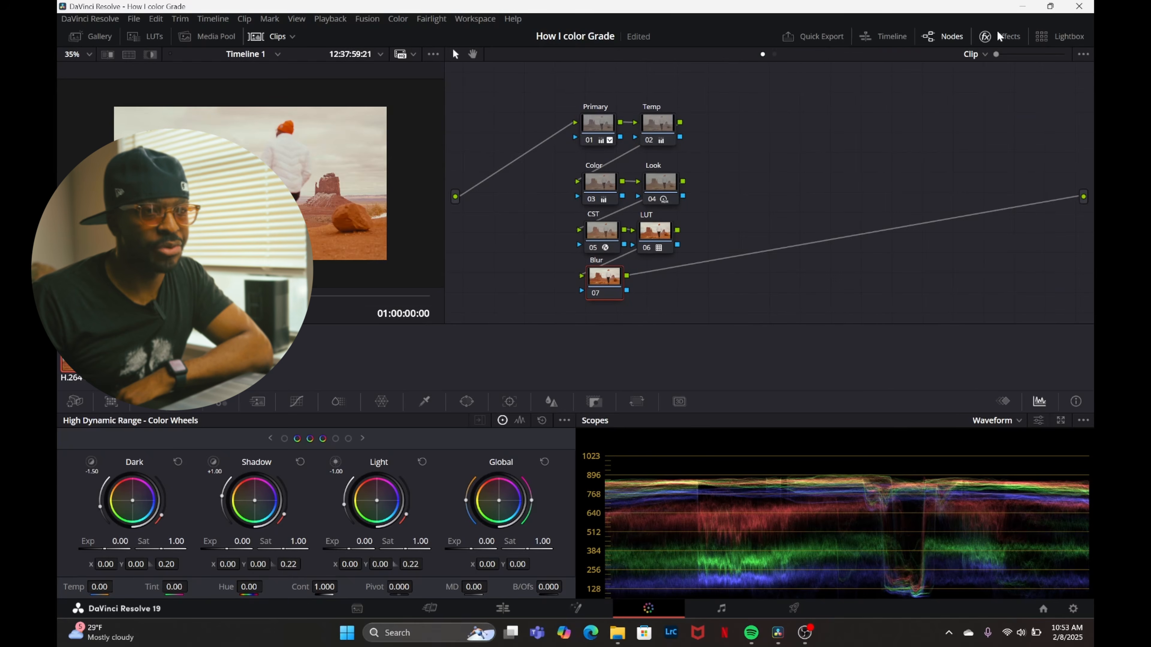
click(999, 36)
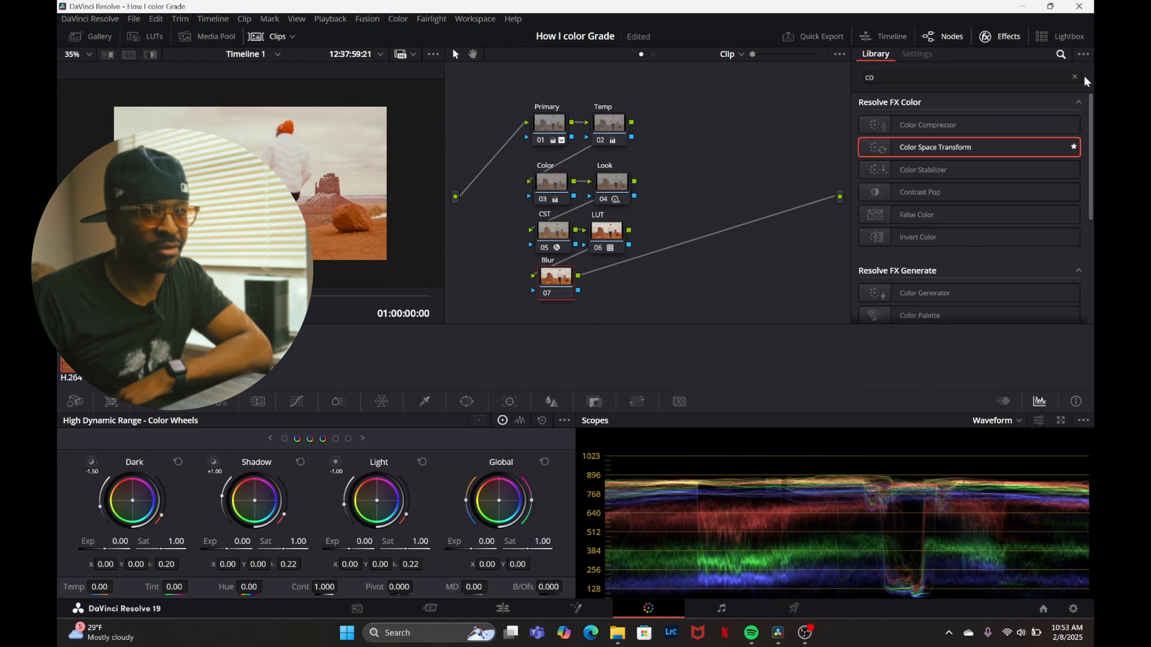
click(1074, 77)
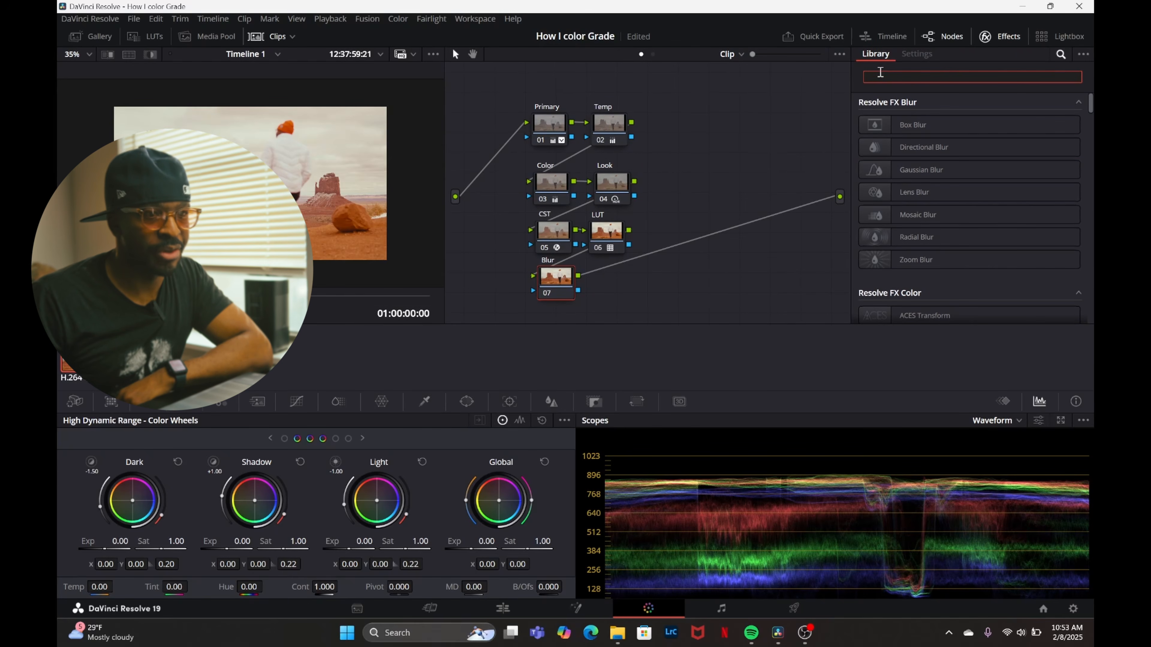
scroll(935, 279, down, 5)
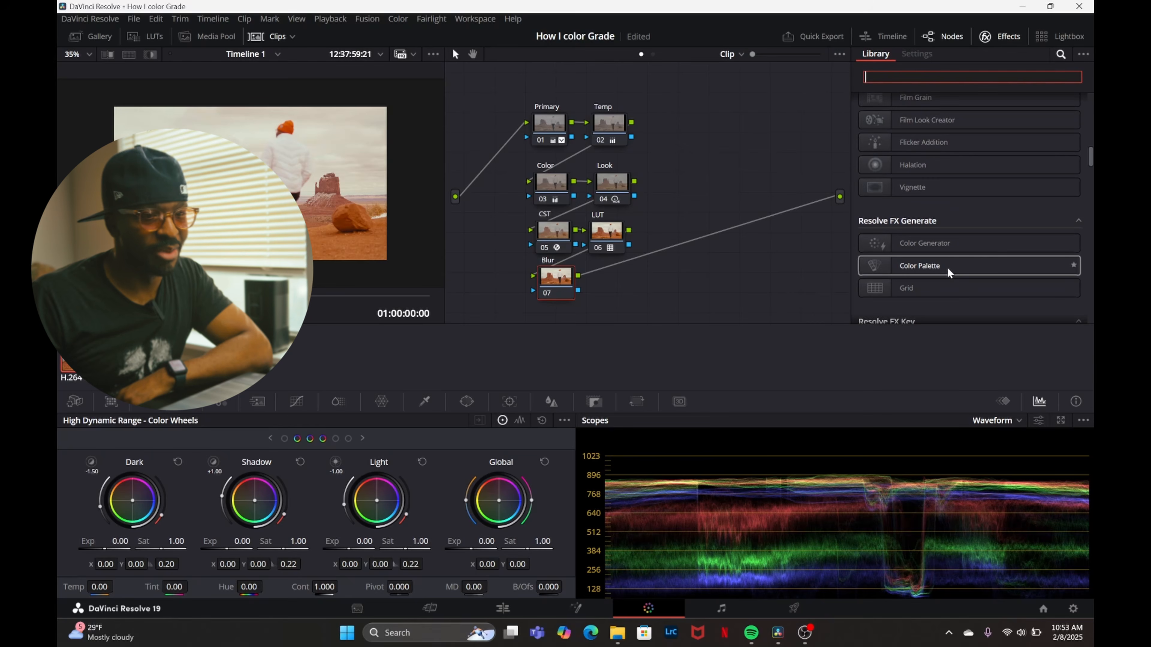
scroll(946, 273, up, 5)
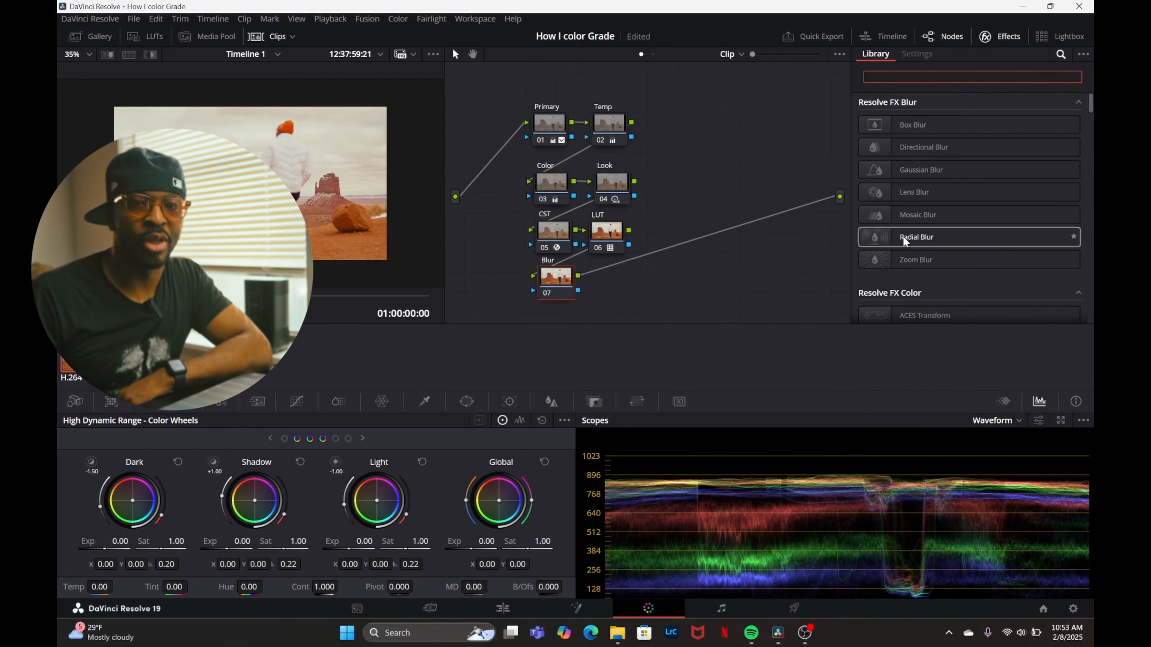
drag(622, 304, 548, 219)
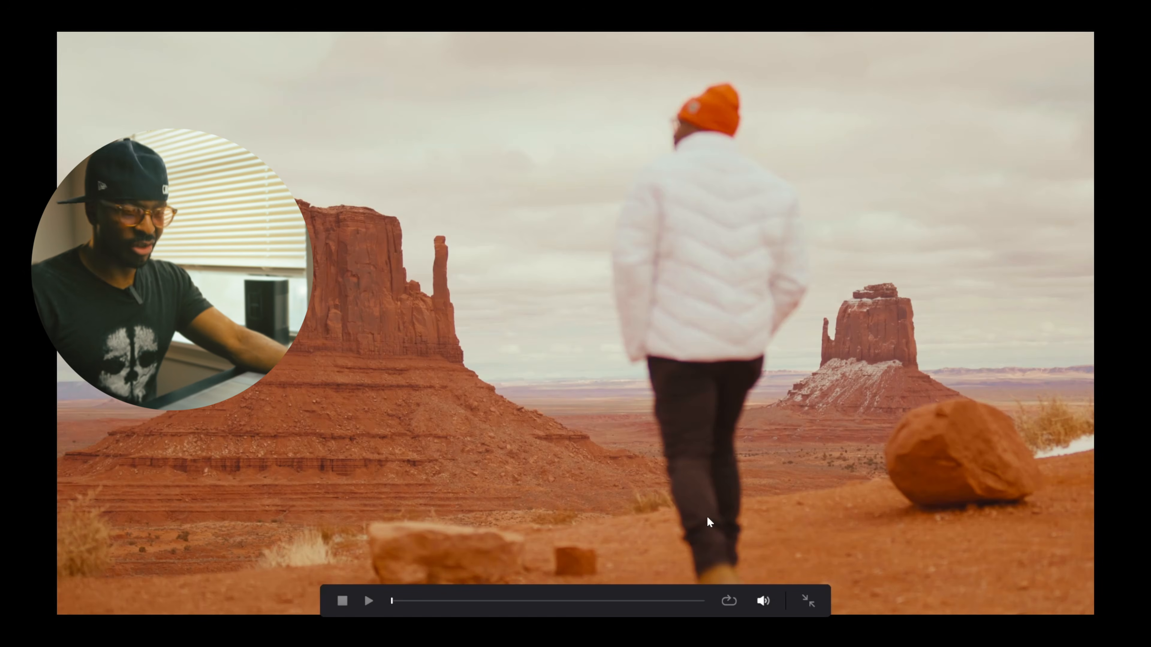
key(Escape)
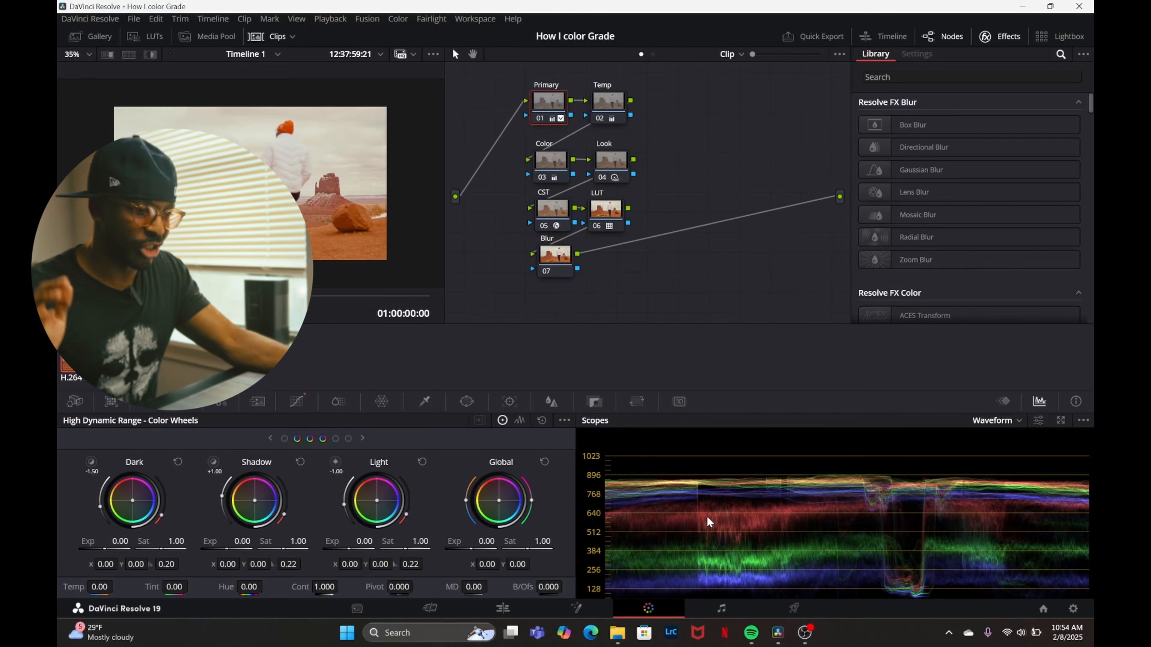
click(546, 259)
drag(883, 241, 553, 260)
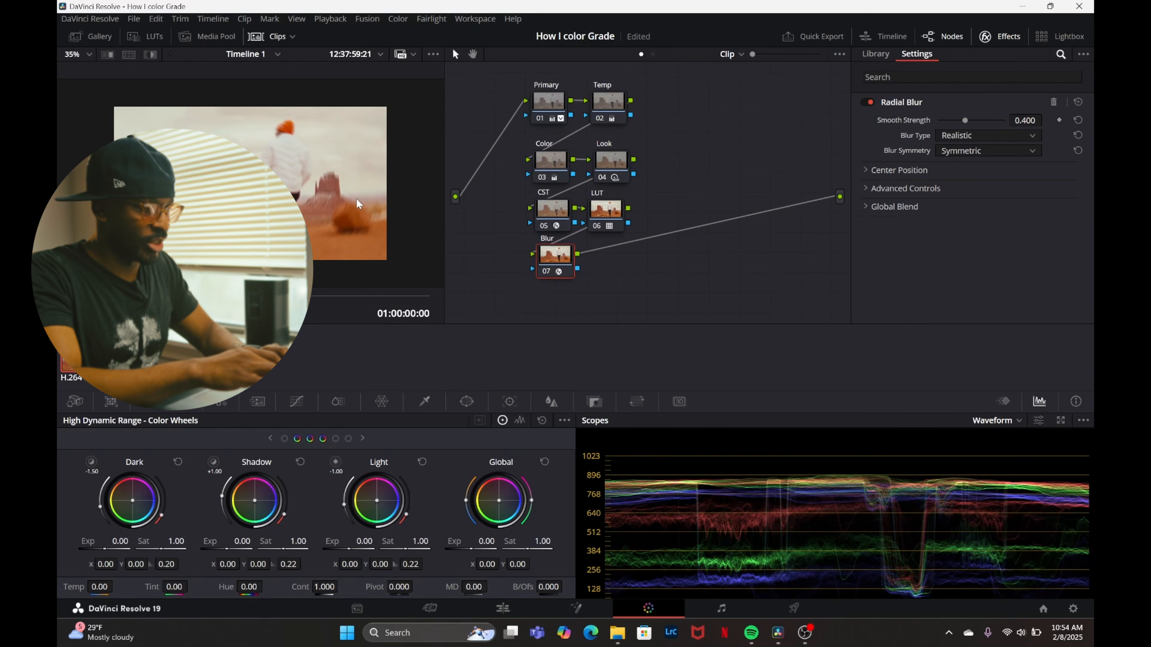
Set the Radial Blur's smooth strength to 0.238 and play the clip full screen to check the blur.
key(ctrl+f)
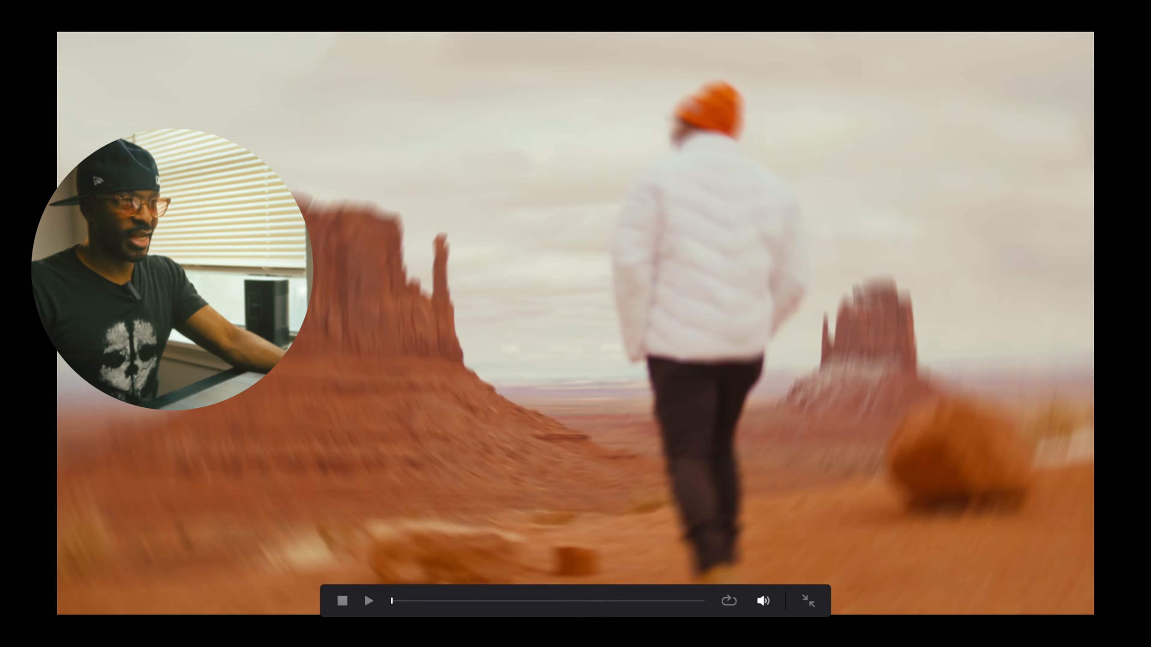
key(ctrl+f)
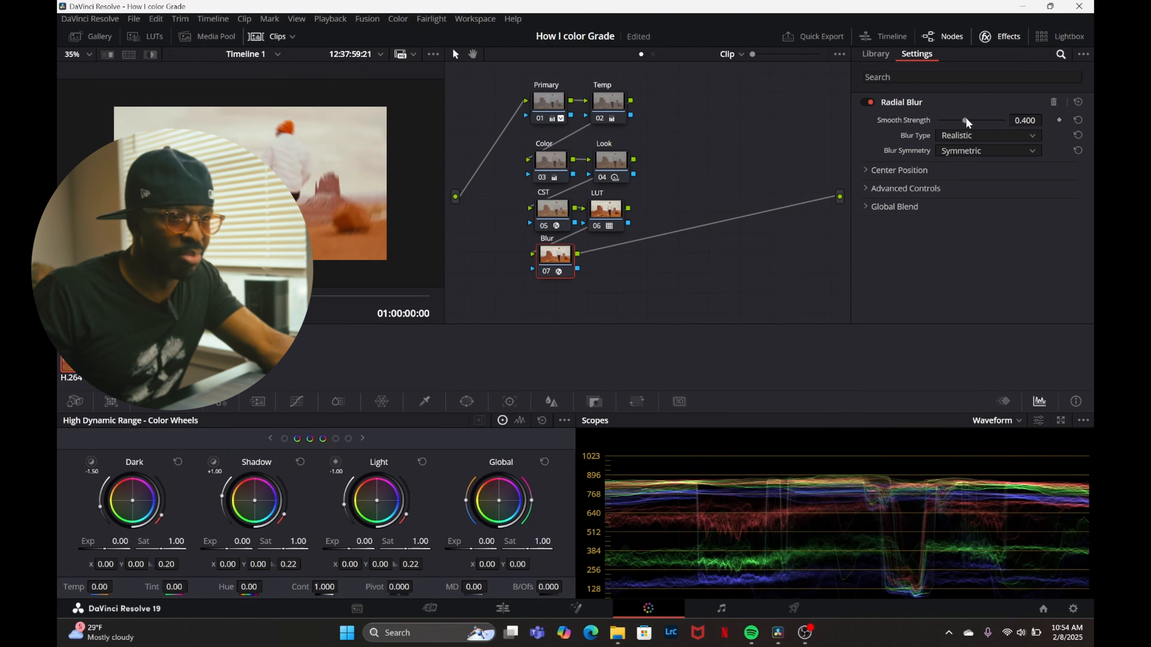
mouse_move(964, 120)
mouse_down()
mouse_move(929, 128)
mouse_move(954, 133)
mouse_up()
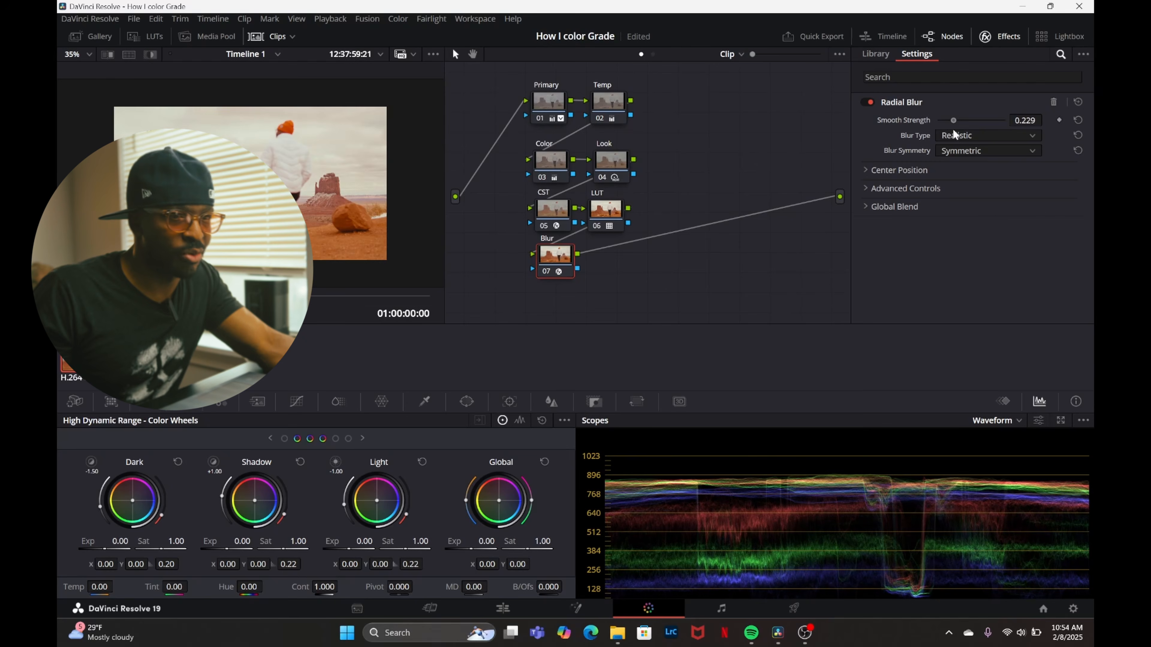
drag(953, 134, 957, 136)
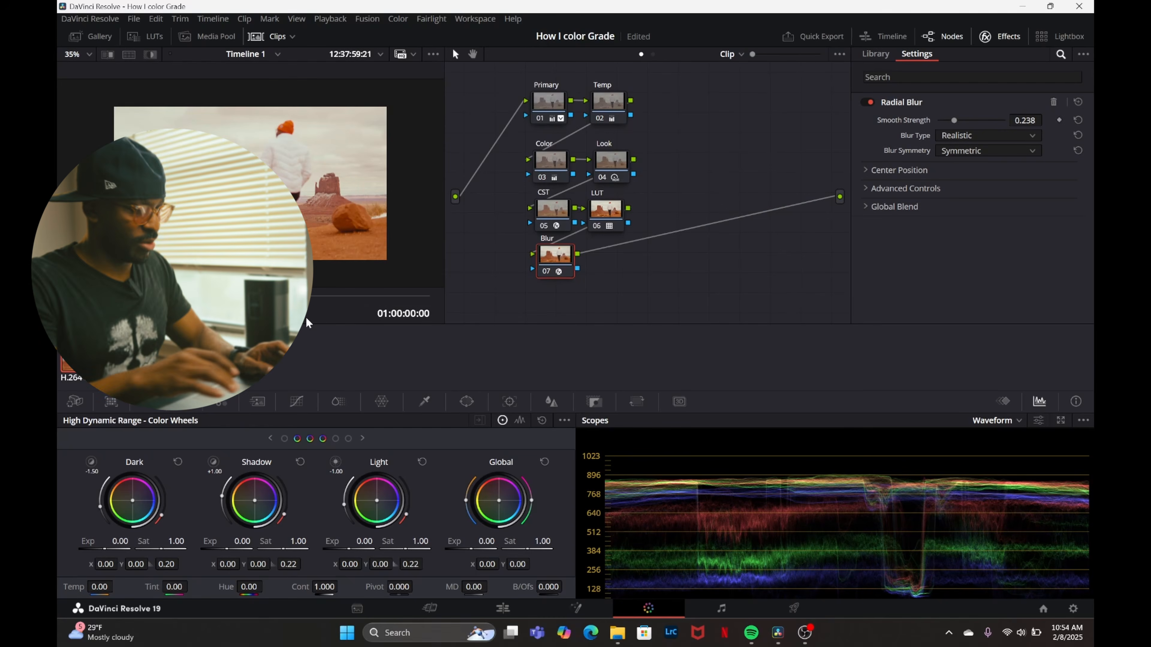
key(ctrl+f)
key(space)
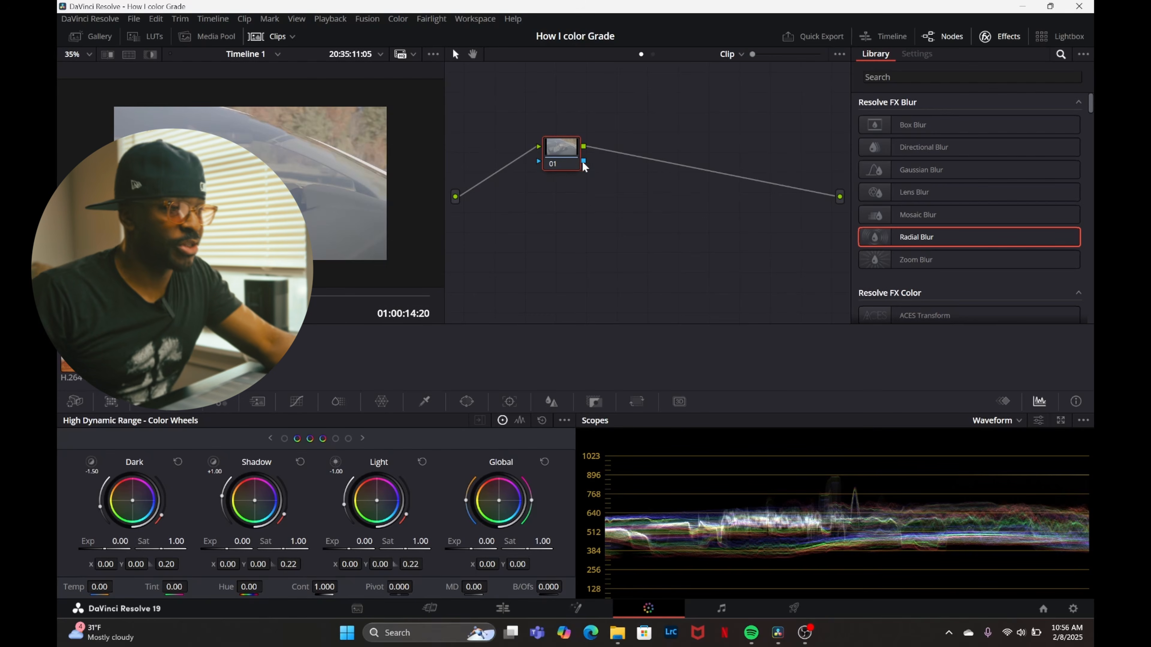
Add two serial nodes after the car clip's first node and label the first node Prim.
drag(572, 165, 550, 161)
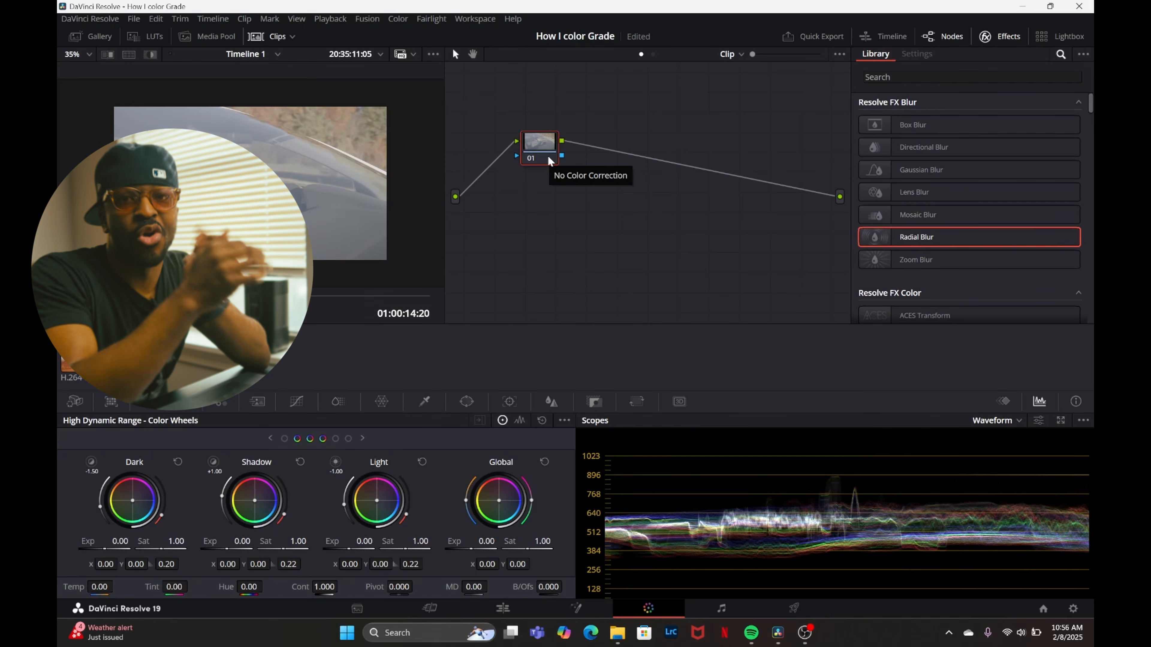
key(alt+s)
key(alt+s)
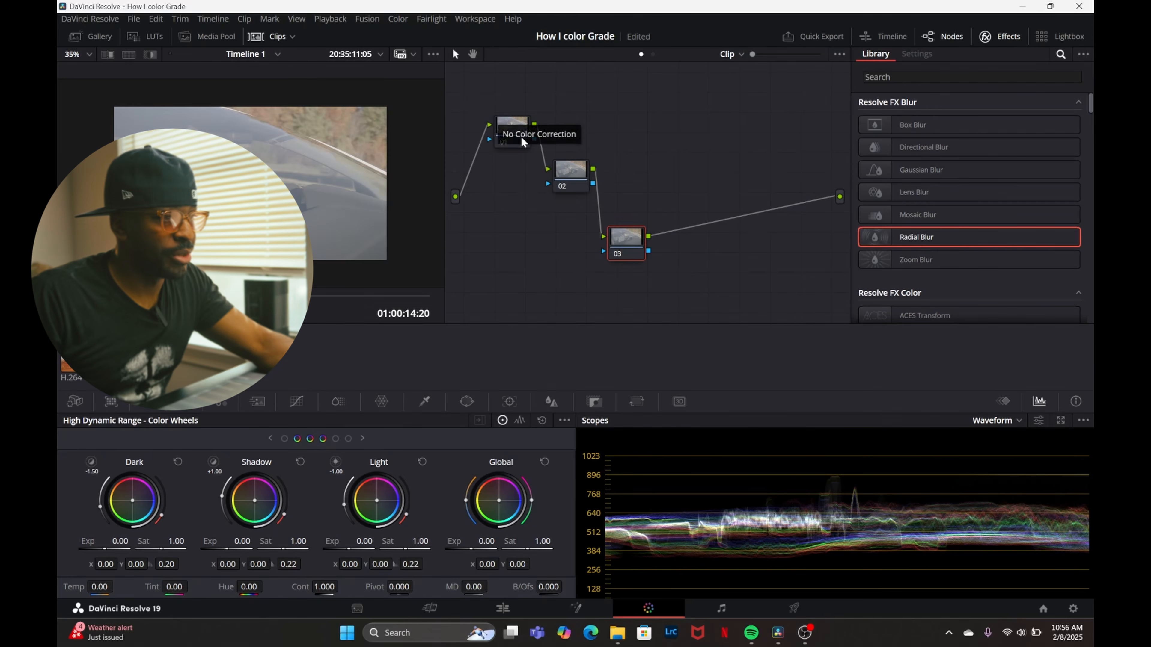
click(517, 120)
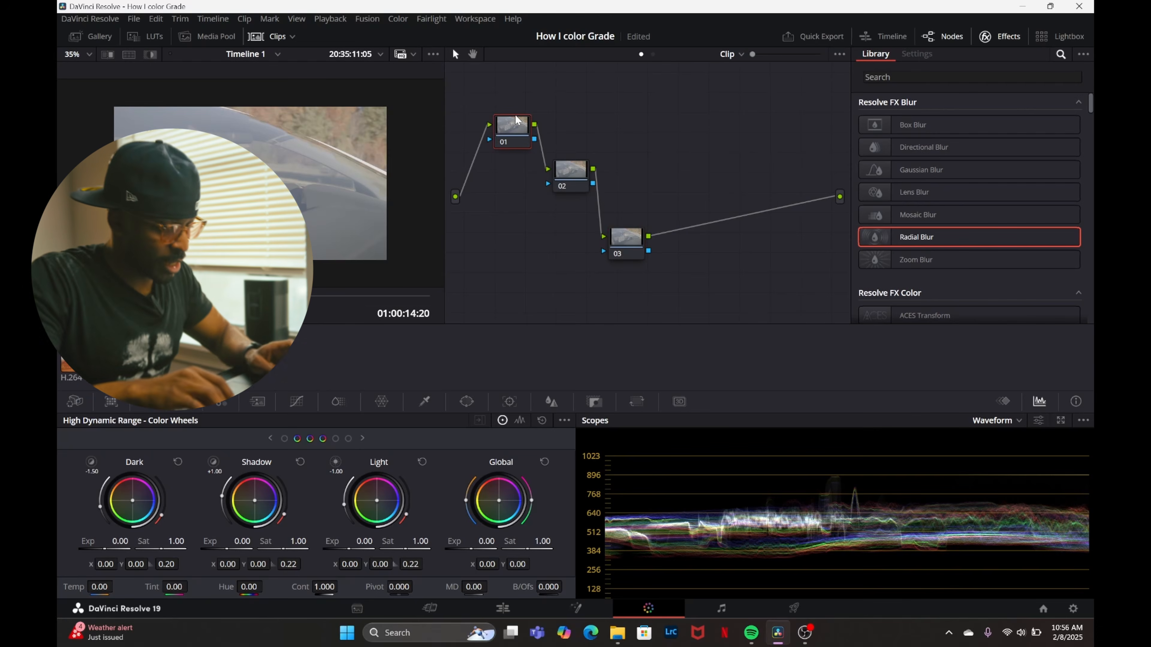
text(mPrim)
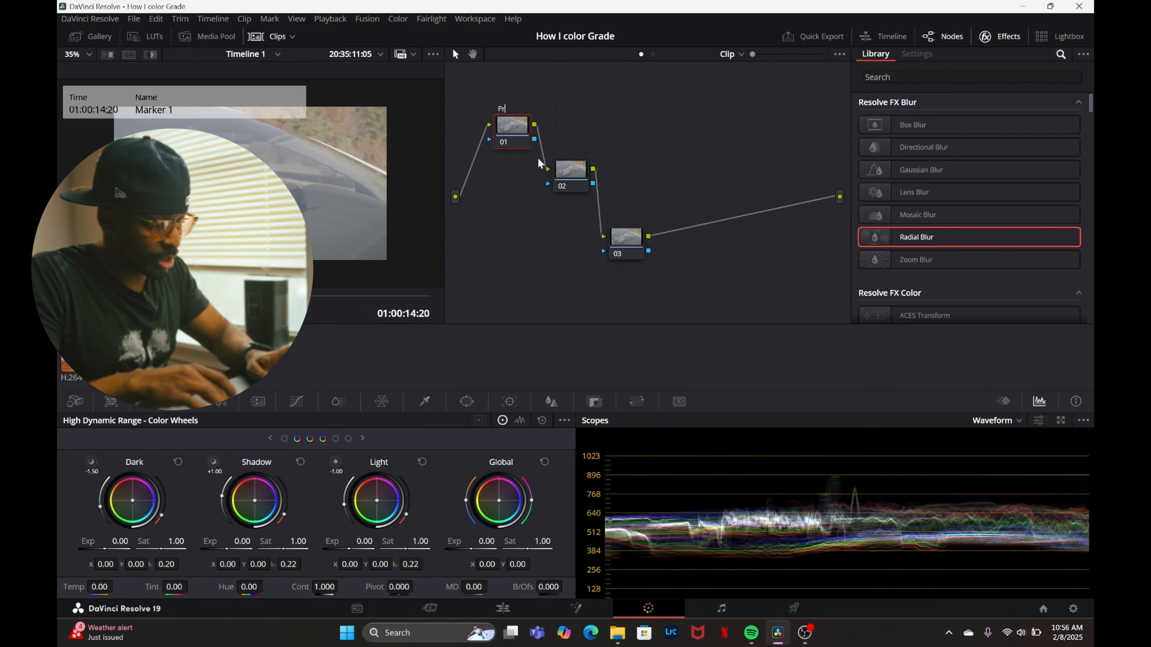
click(444, 268)
Label the car clip's second node CST and its third node LUT.
right_click(572, 175)
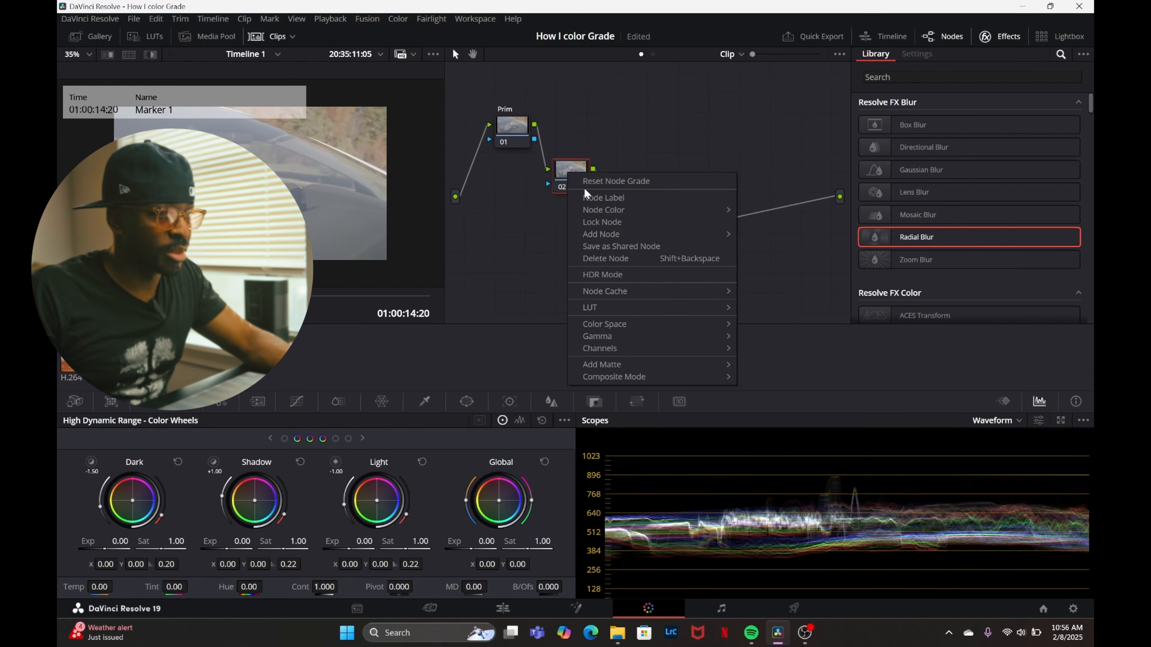
click(588, 203)
text(CST)
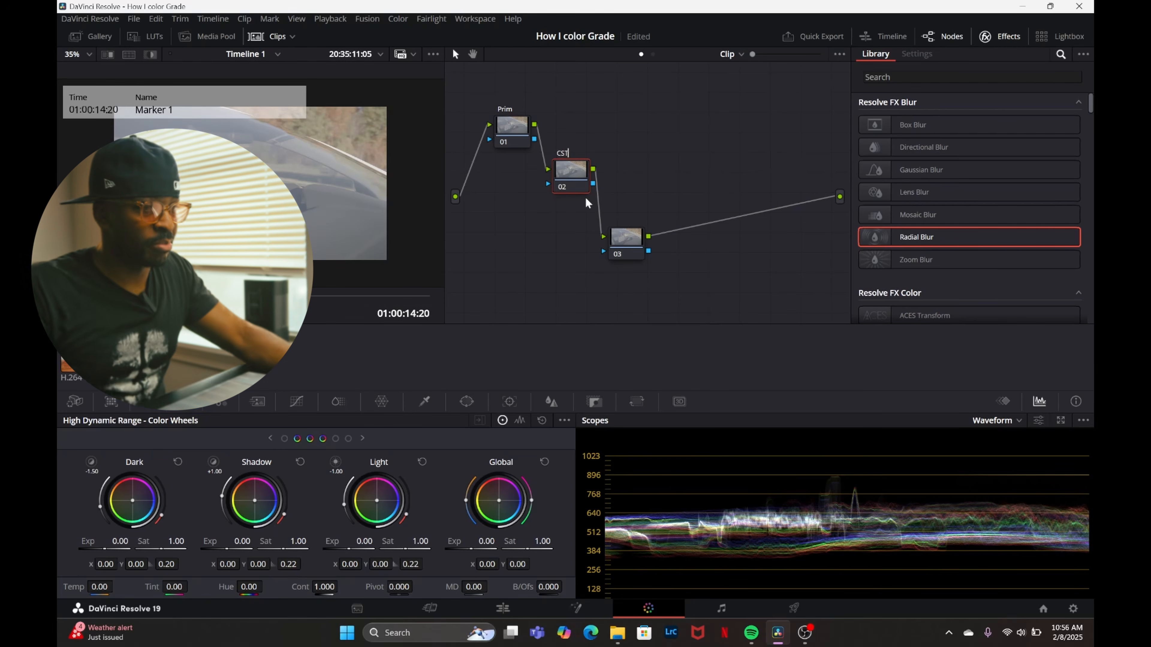
click(627, 240)
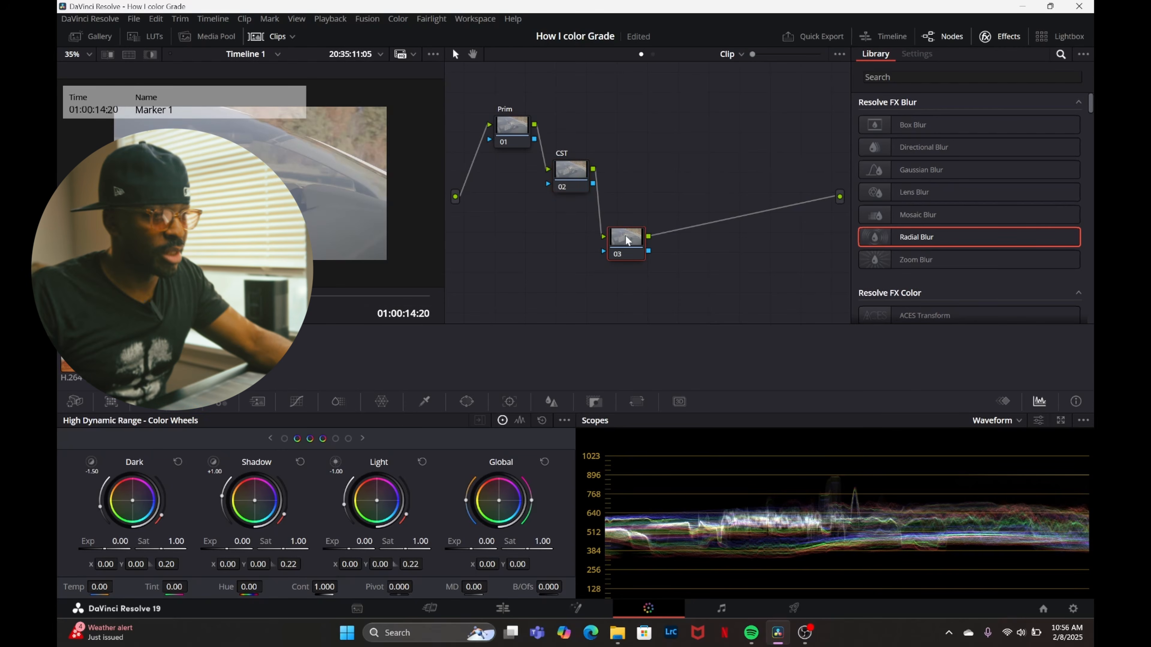
right_click(627, 241)
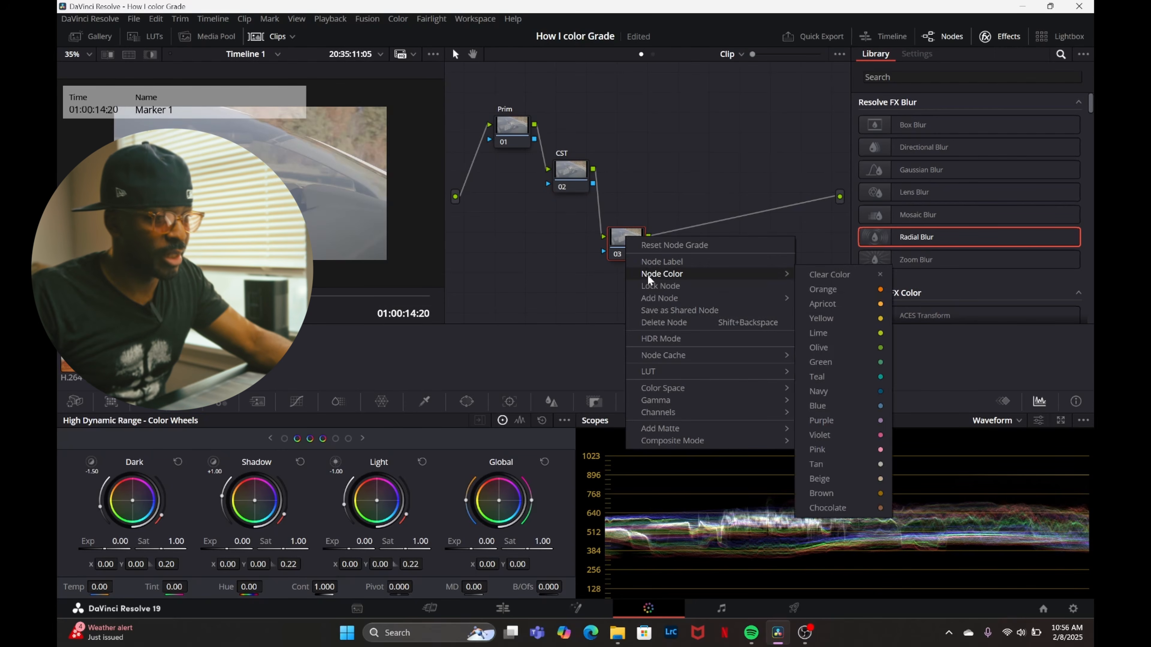
click(660, 262)
text(L)
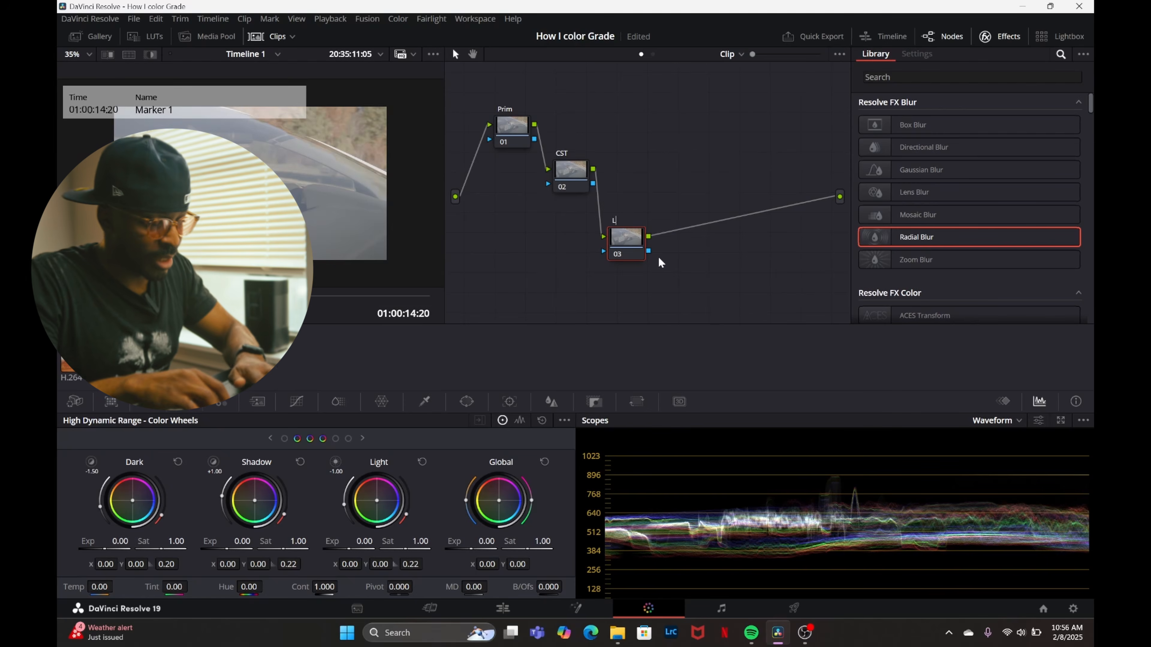
text(UT)
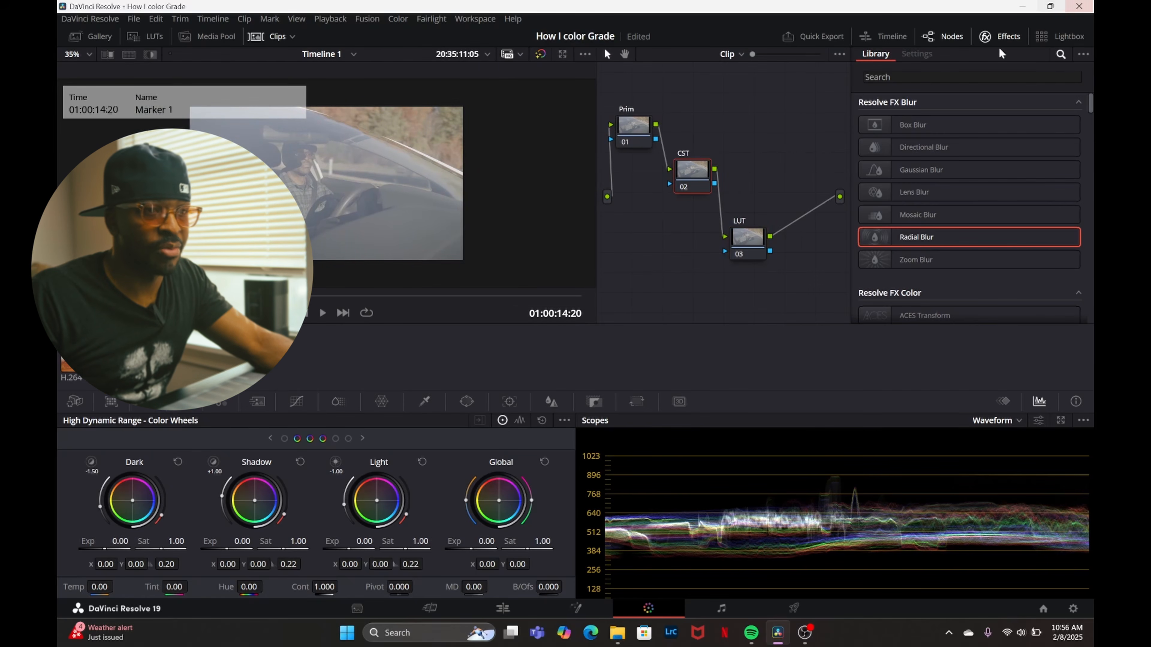
Find the Color Space Transform effect in the effects library and apply it to the CST node.
click(1004, 45)
click(1006, 44)
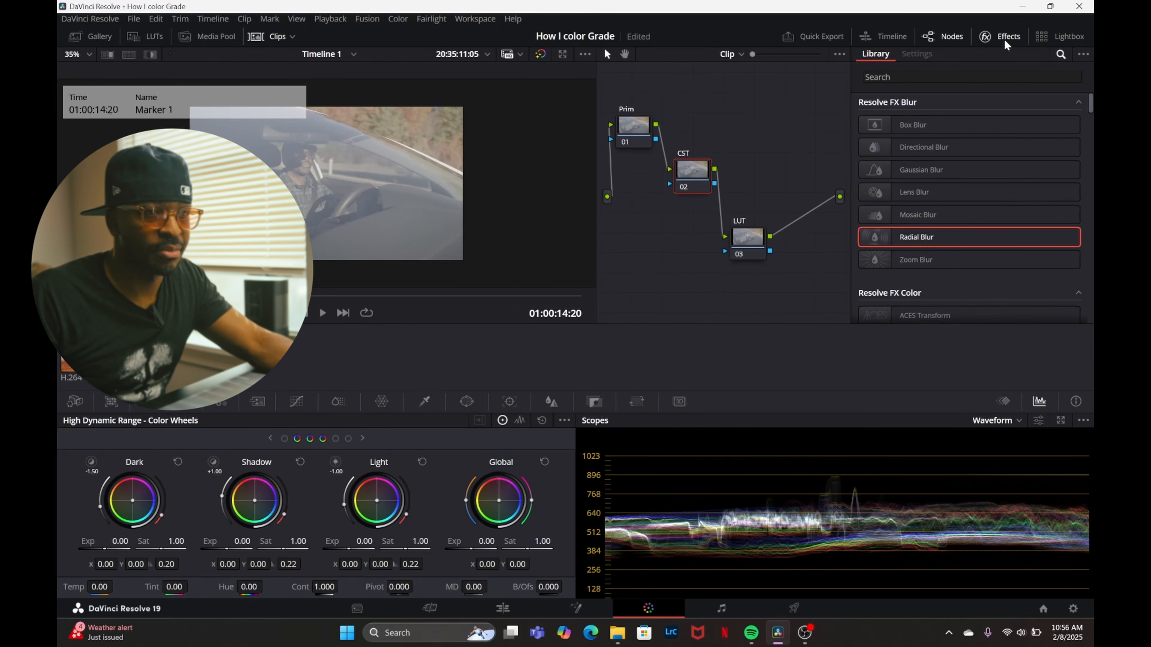
click(995, 77)
text(c)
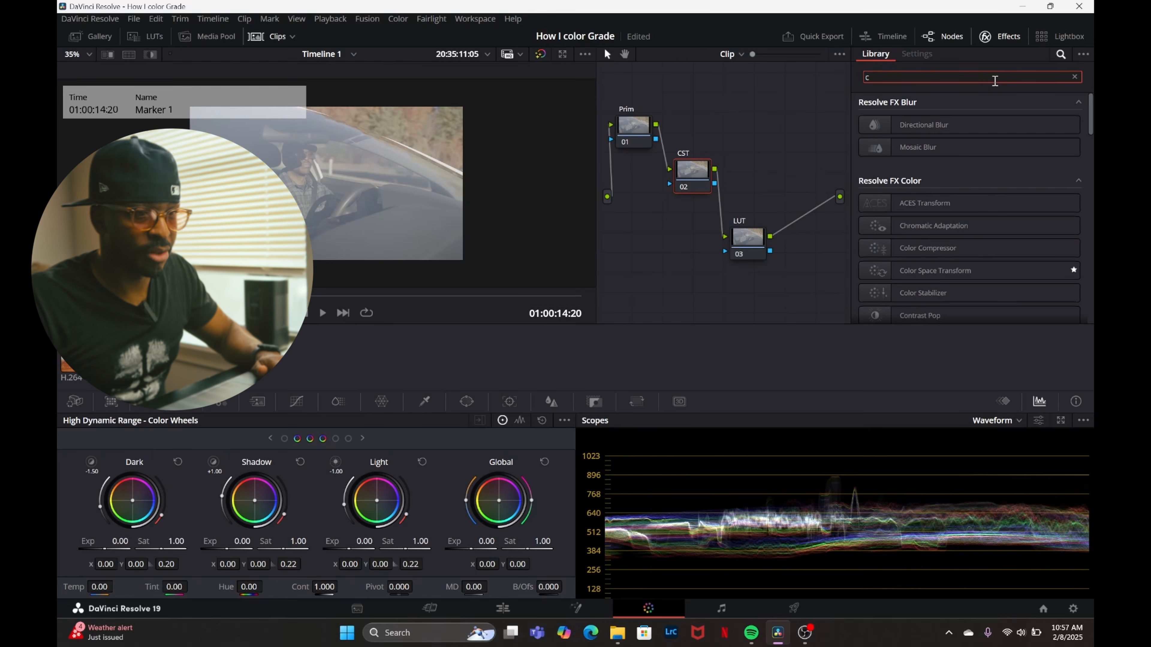
drag(963, 270, 691, 177)
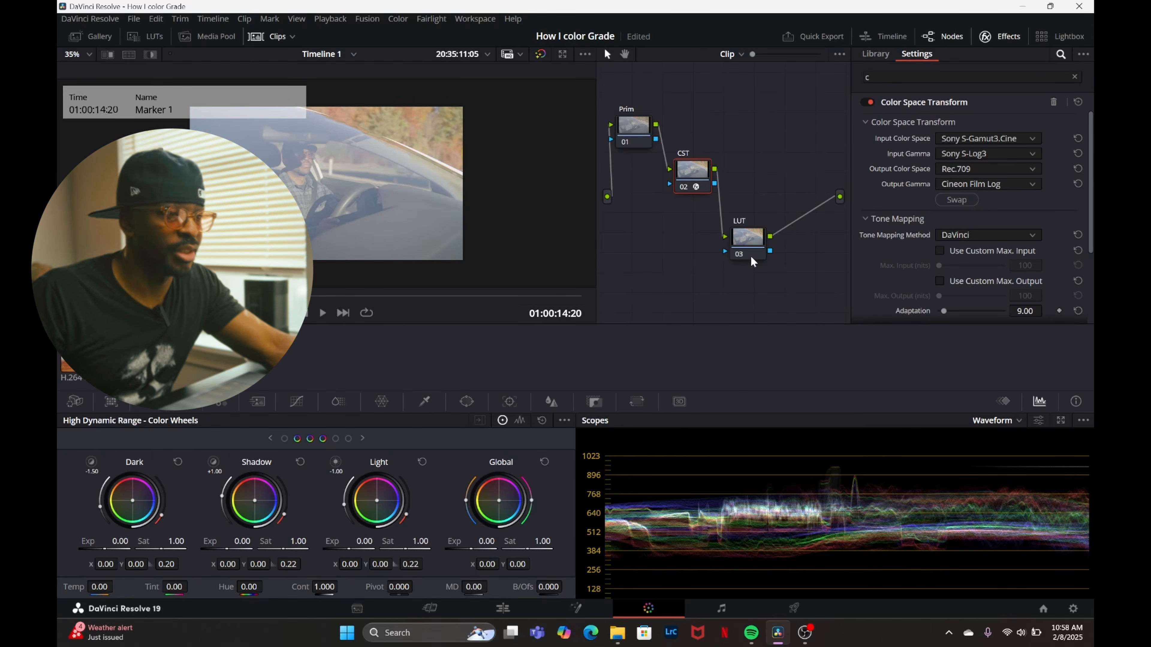
Apply the Sony LUT SLog3SGamut3.CineToSLog2-709 to the LUT node and rearrange the three nodes in the graph.
drag(778, 280, 648, 136)
click(763, 254)
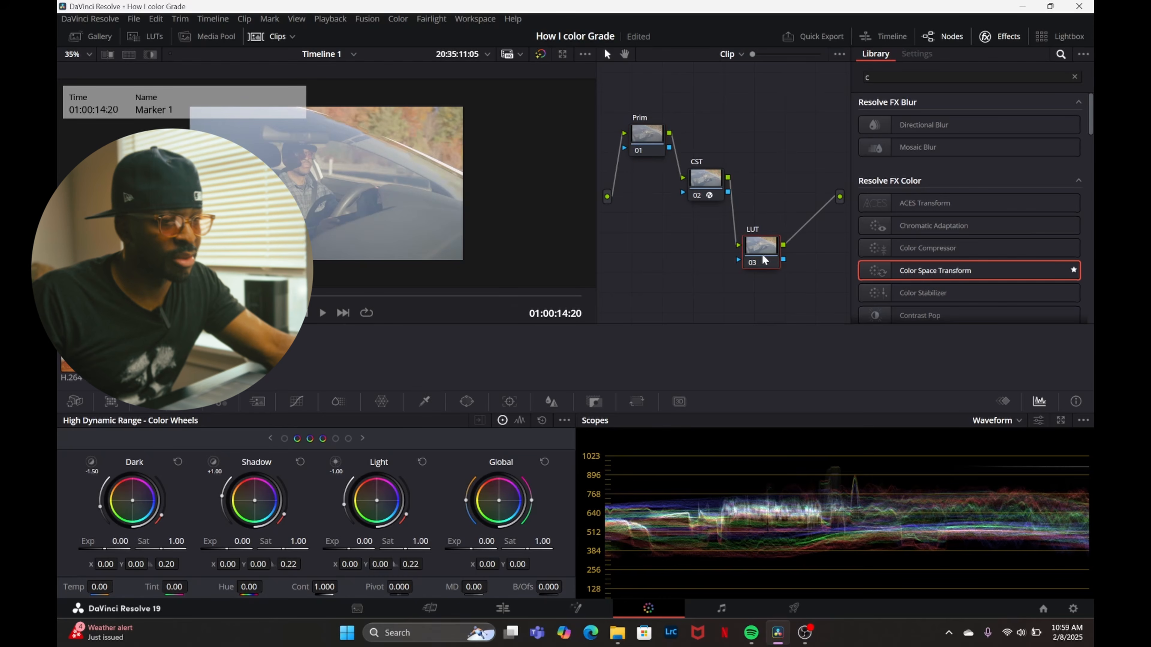
click(706, 179)
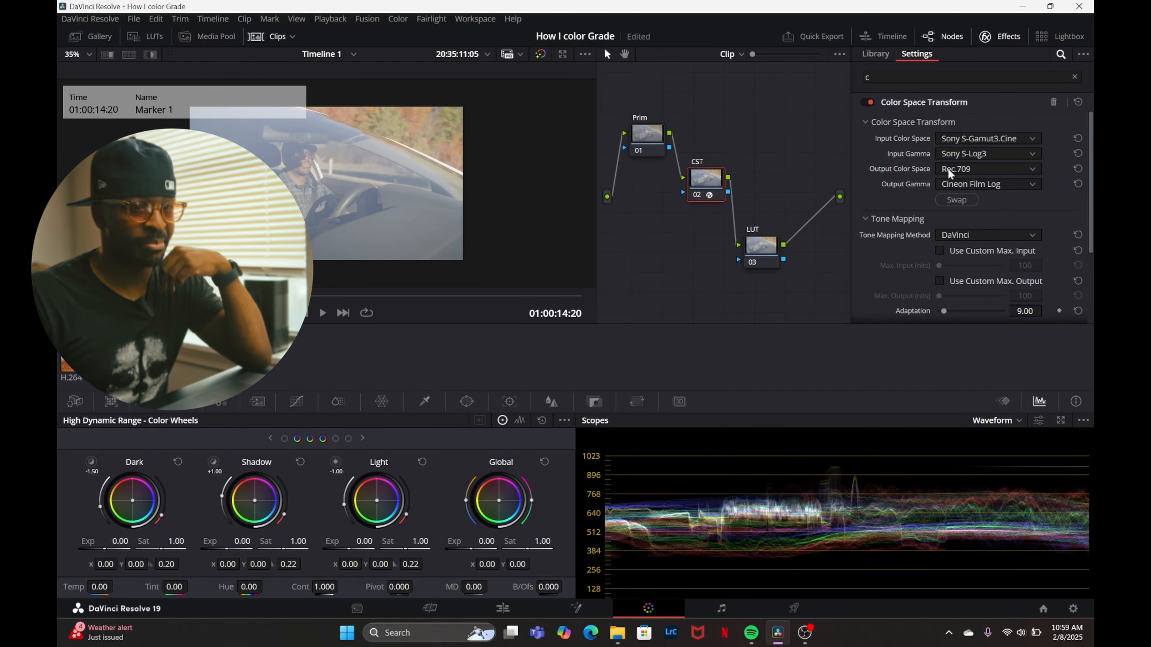
click(762, 250)
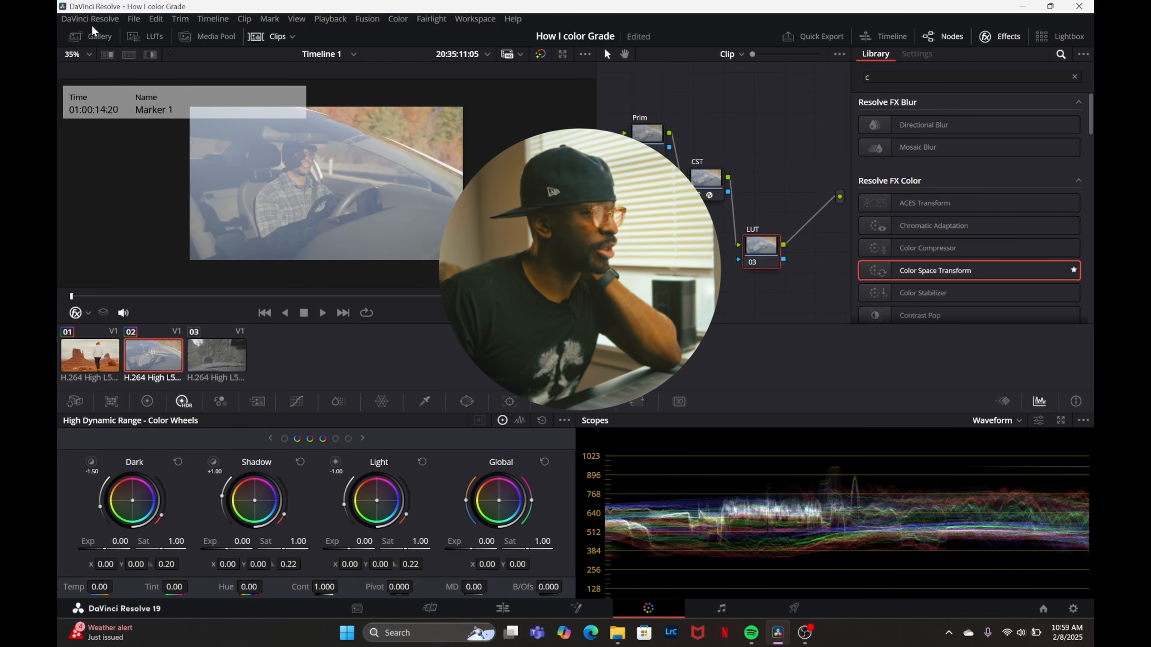
click(128, 40)
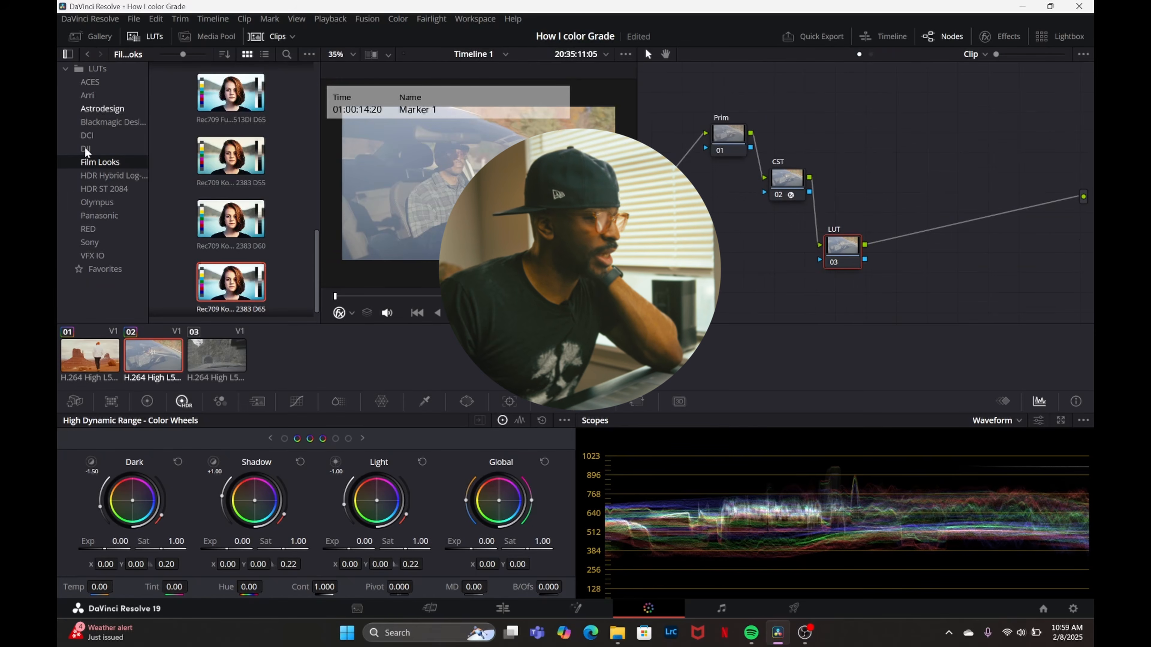
click(97, 244)
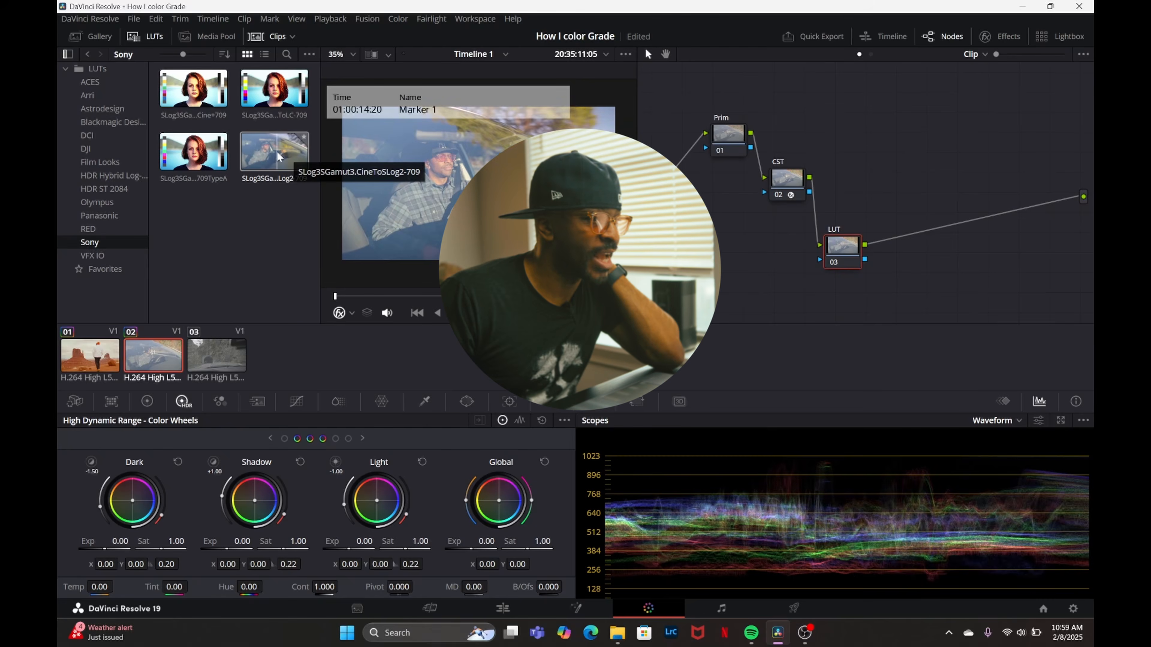
drag(268, 154, 848, 254)
drag(887, 295, 711, 72)
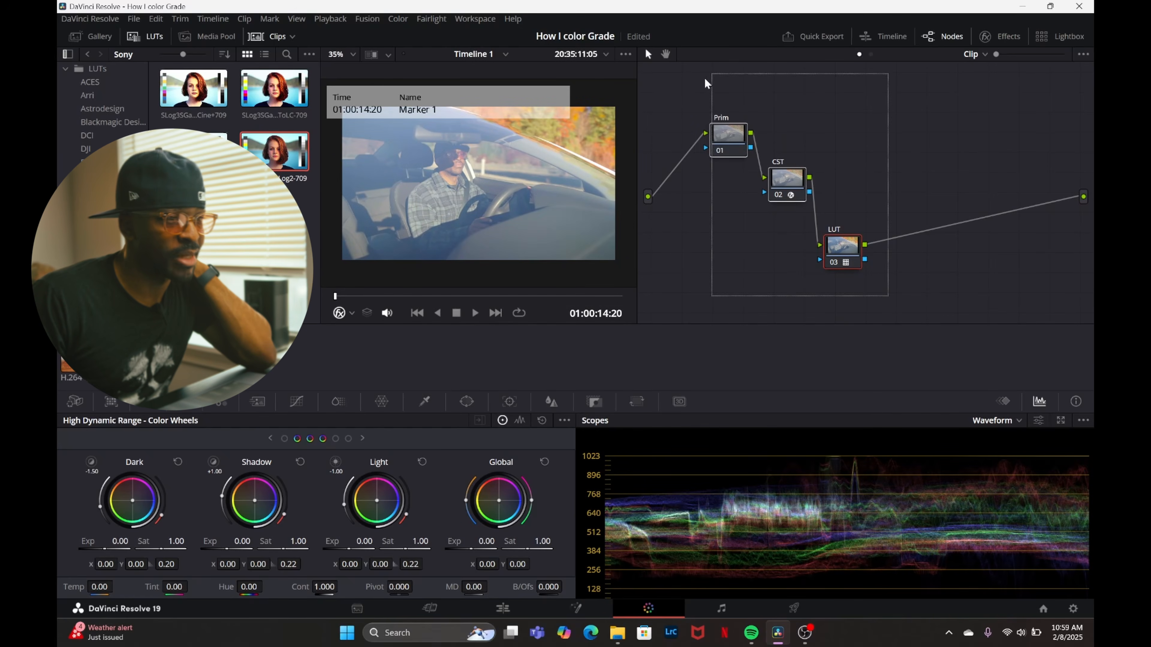
drag(715, 145, 682, 114)
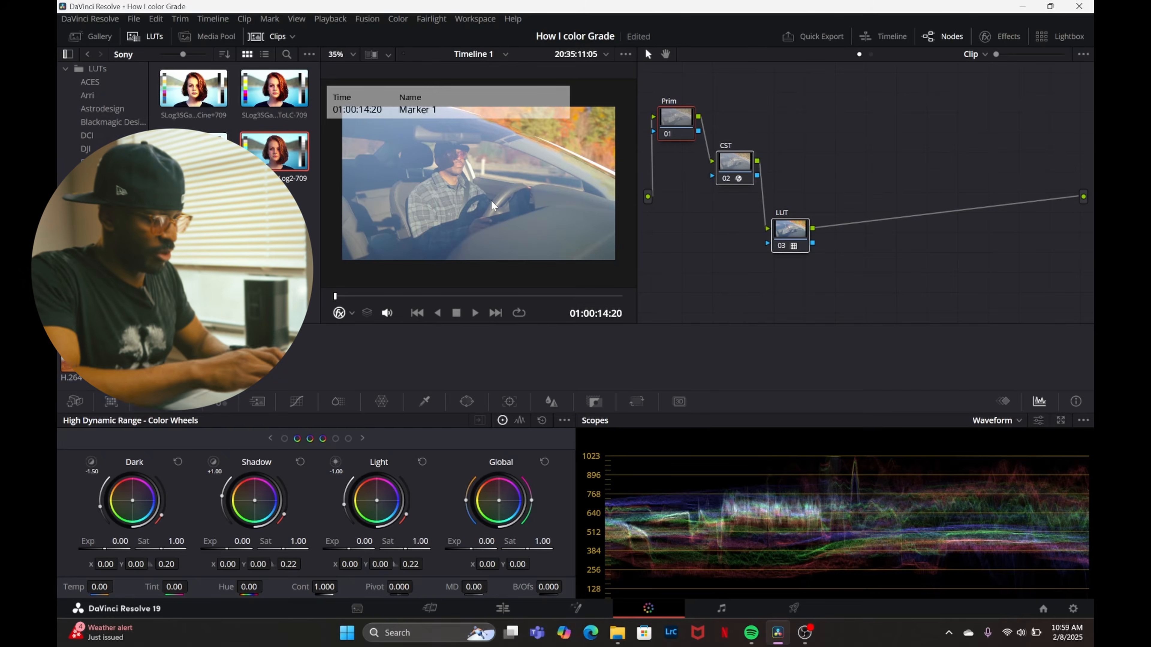
Play the car clip full screen and pause at different points to review the image with the Sony LUT.
key(ctrl+f)
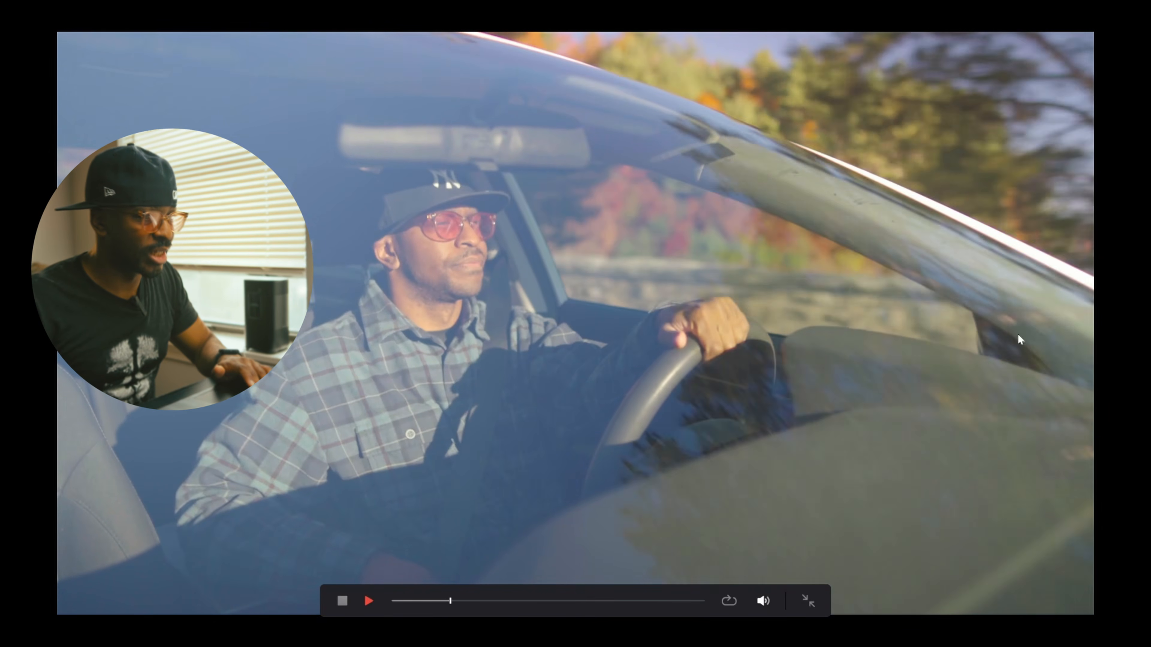
key(space)
key(space)
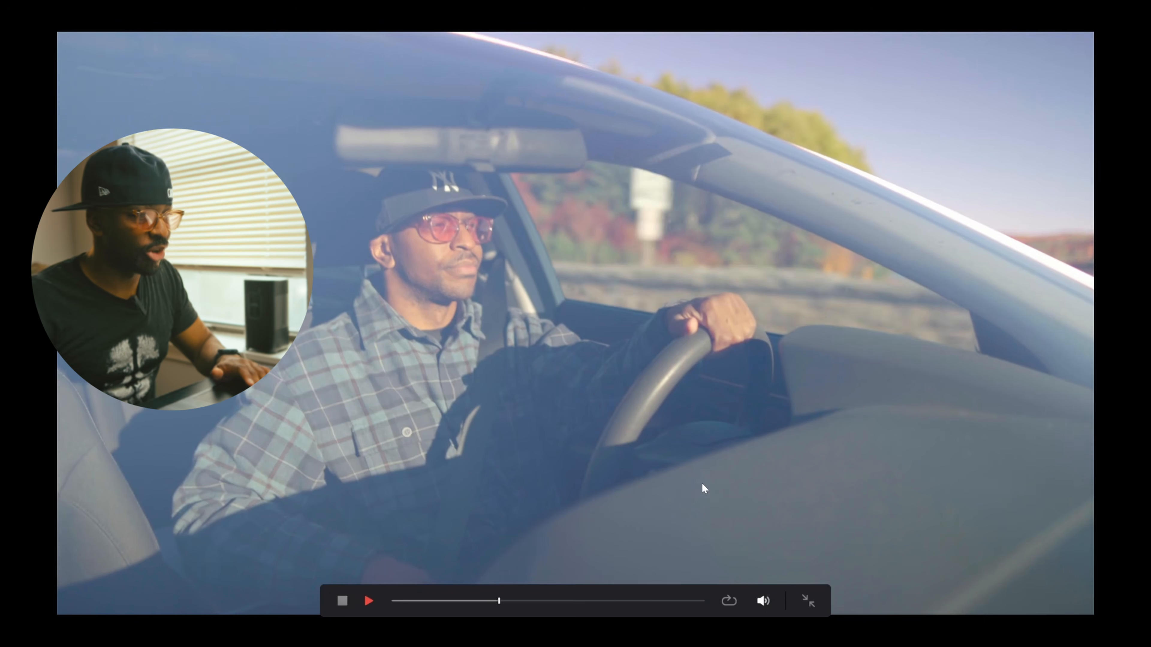
key(space)
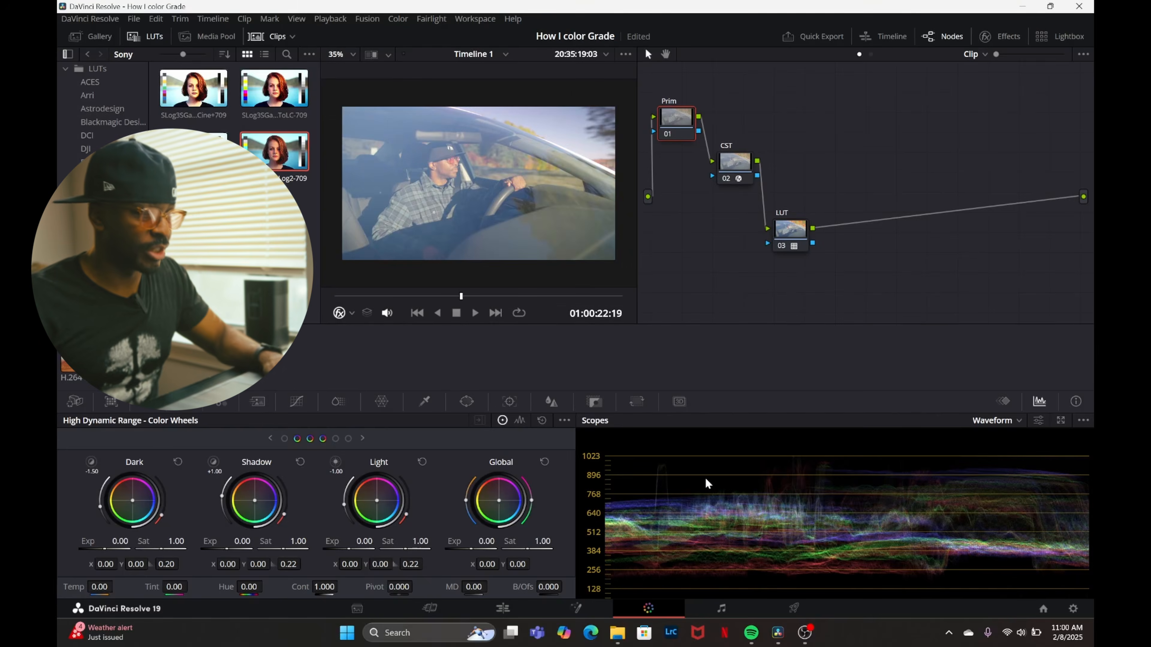
key(Escape)
click(380, 296)
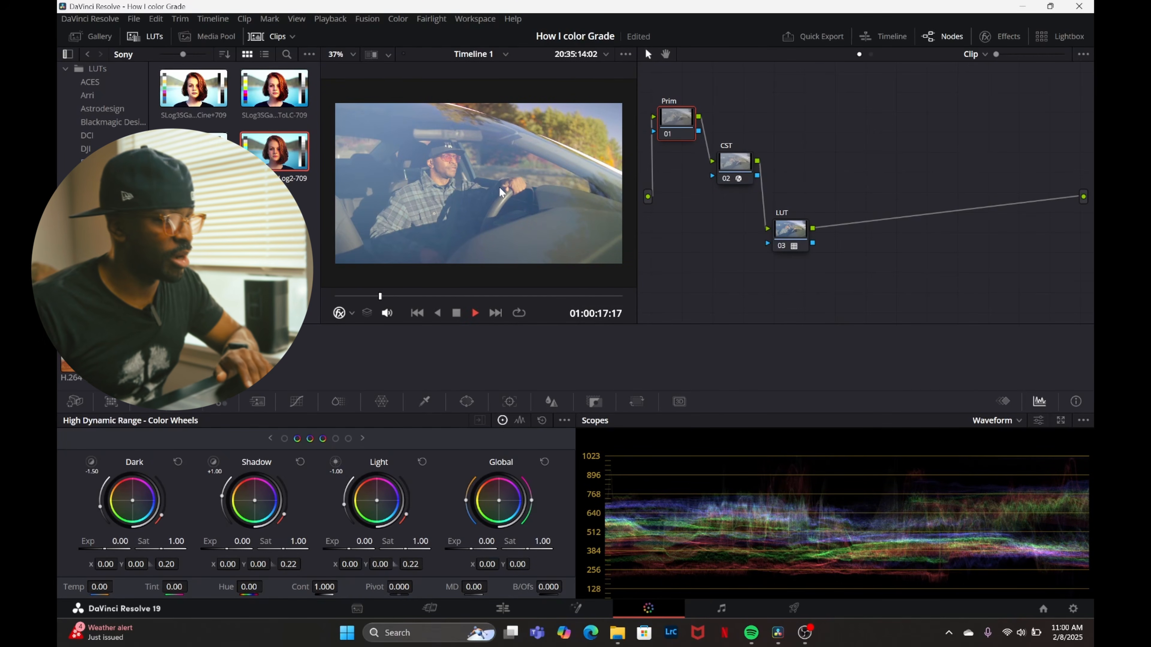
key(space)
key(ctrl+f)
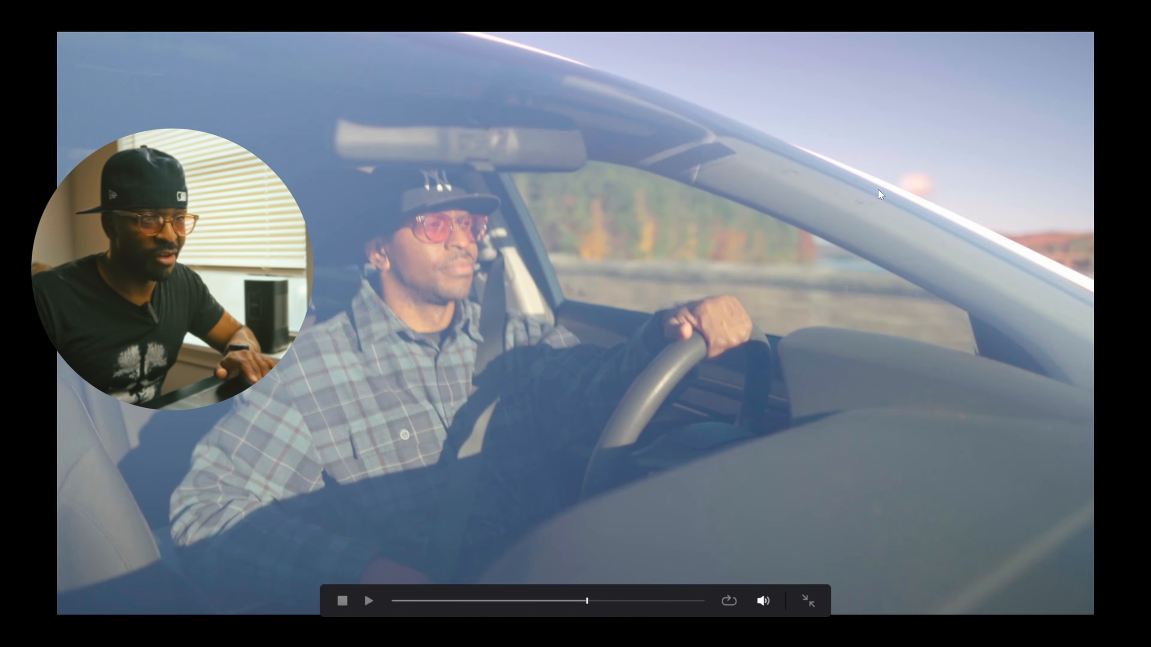
key(Escape)
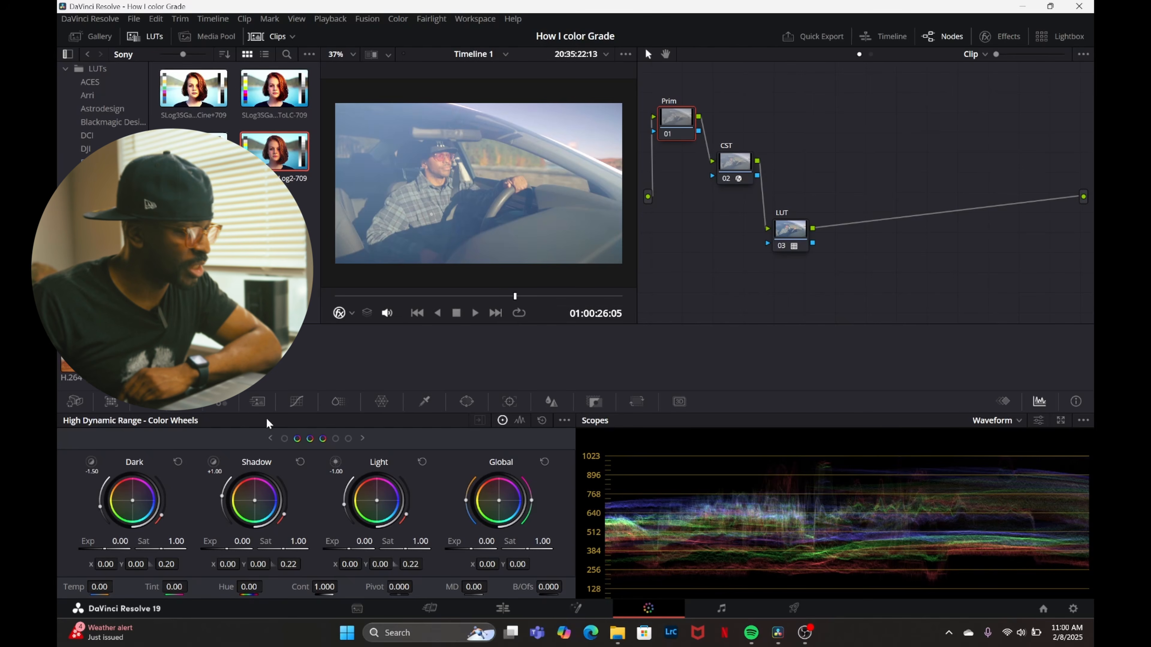
Try raising the Prim node's primary contrast to 1.232, reduce it to 1.194, and reset it.
click(148, 401)
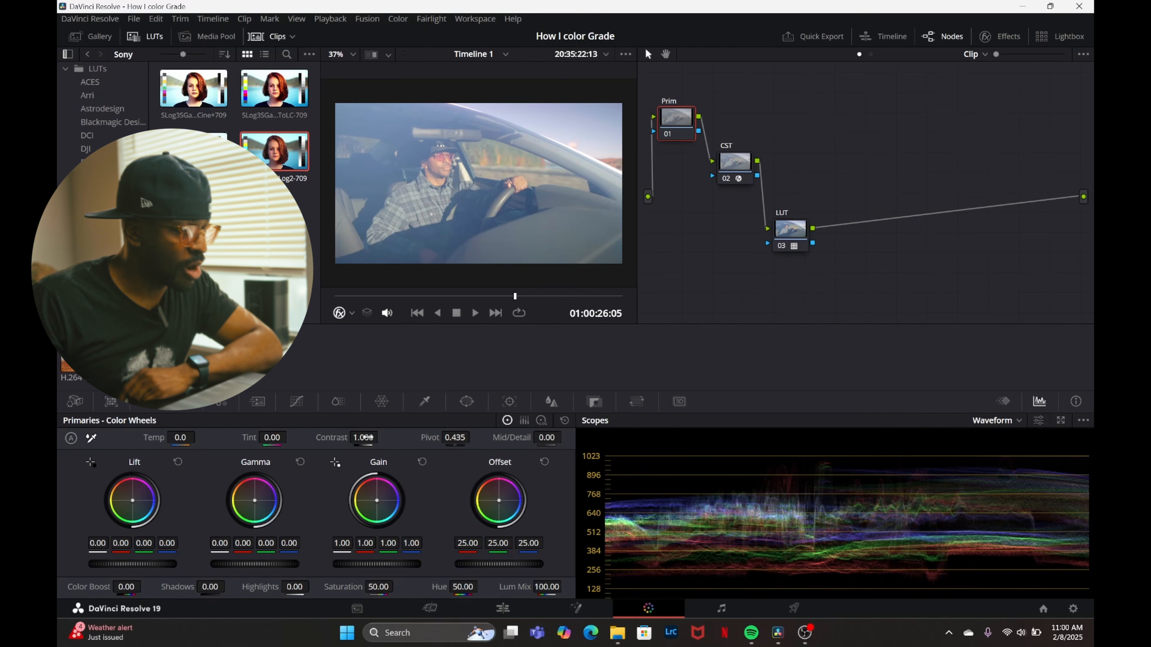
drag(364, 438, 419, 438)
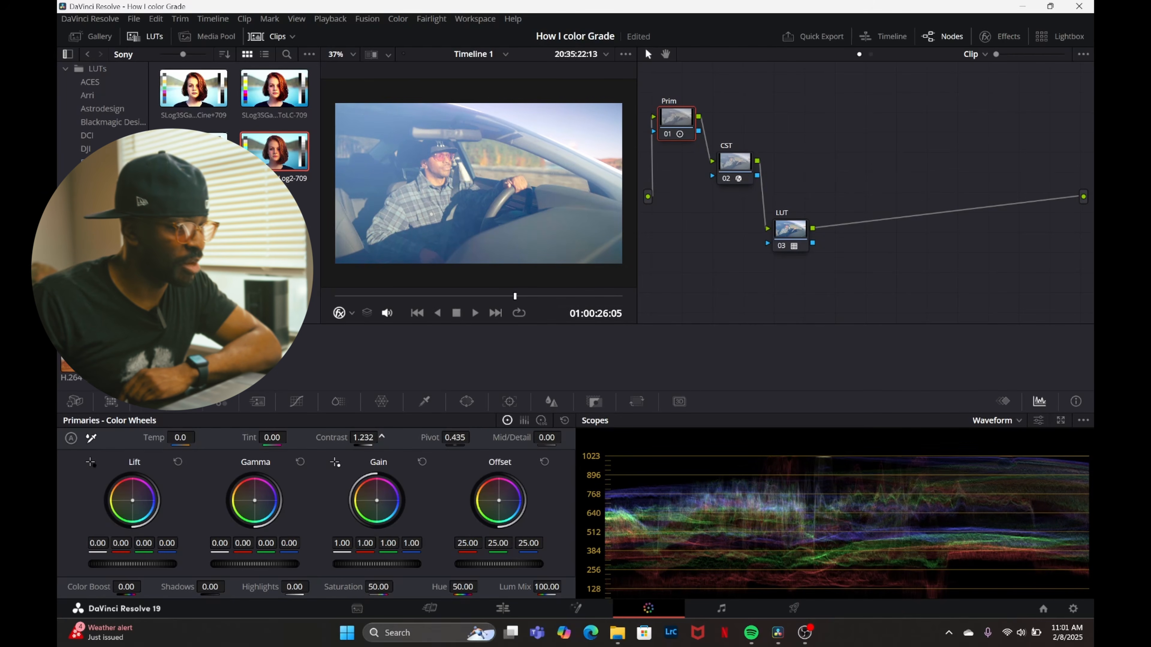
drag(382, 438, 370, 438)
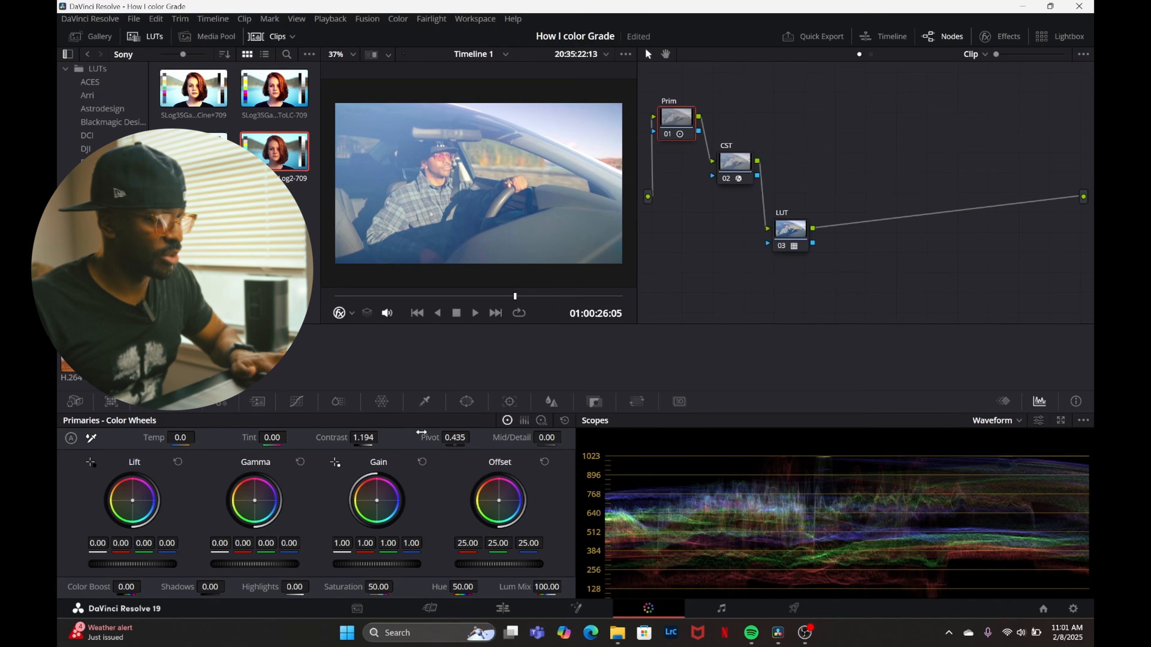
double_click(425, 437)
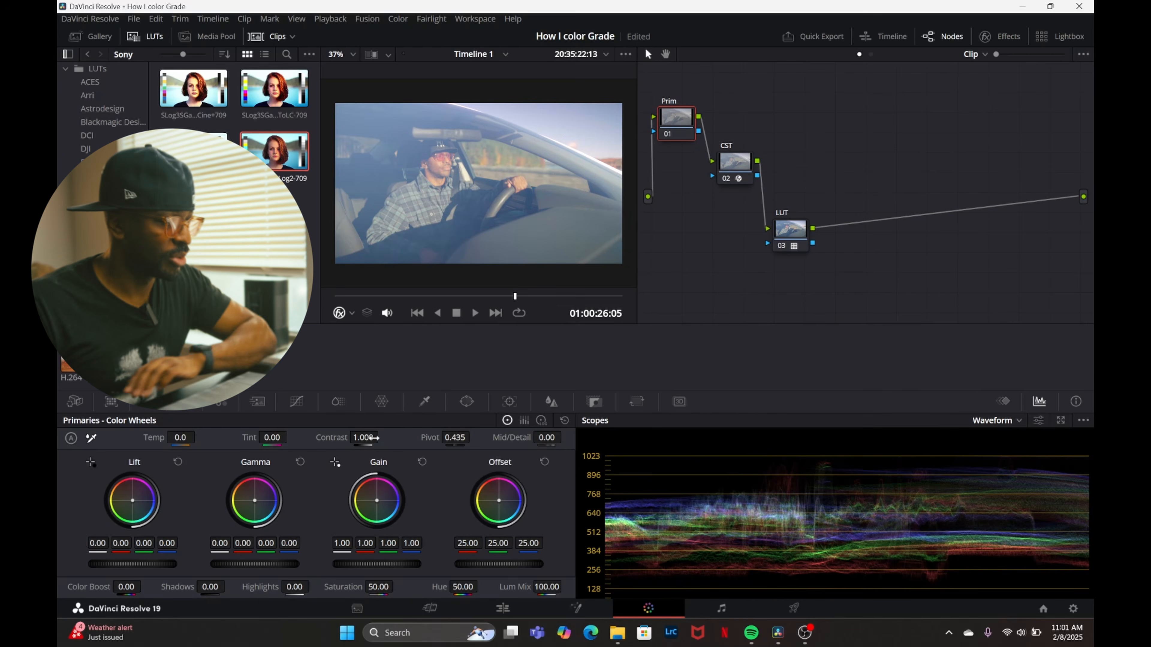
Open the Prim node's custom curve and toggle Editable Splines off and back on to show the spline handles.
click(296, 405)
click(564, 421)
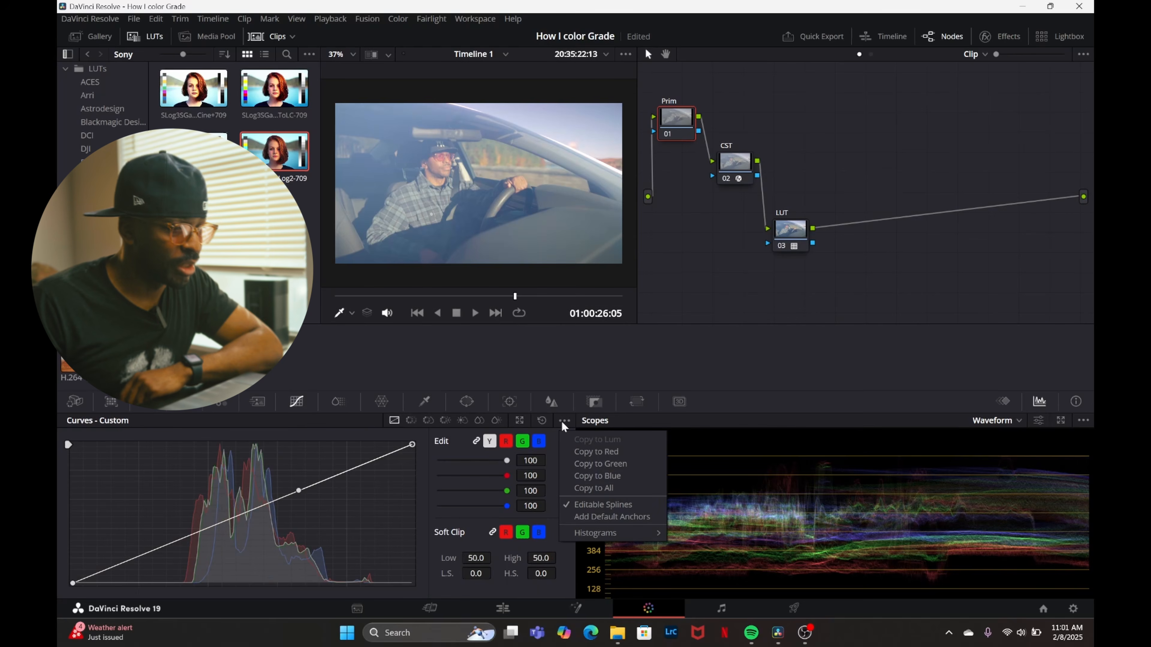
click(583, 504)
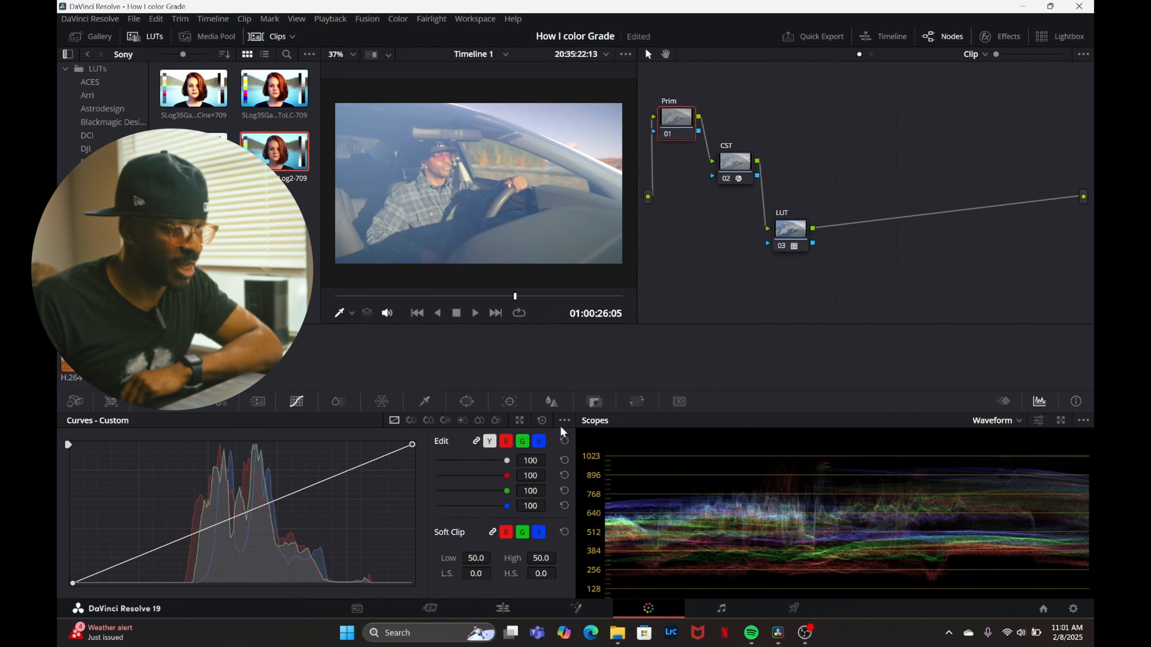
click(563, 422)
click(570, 508)
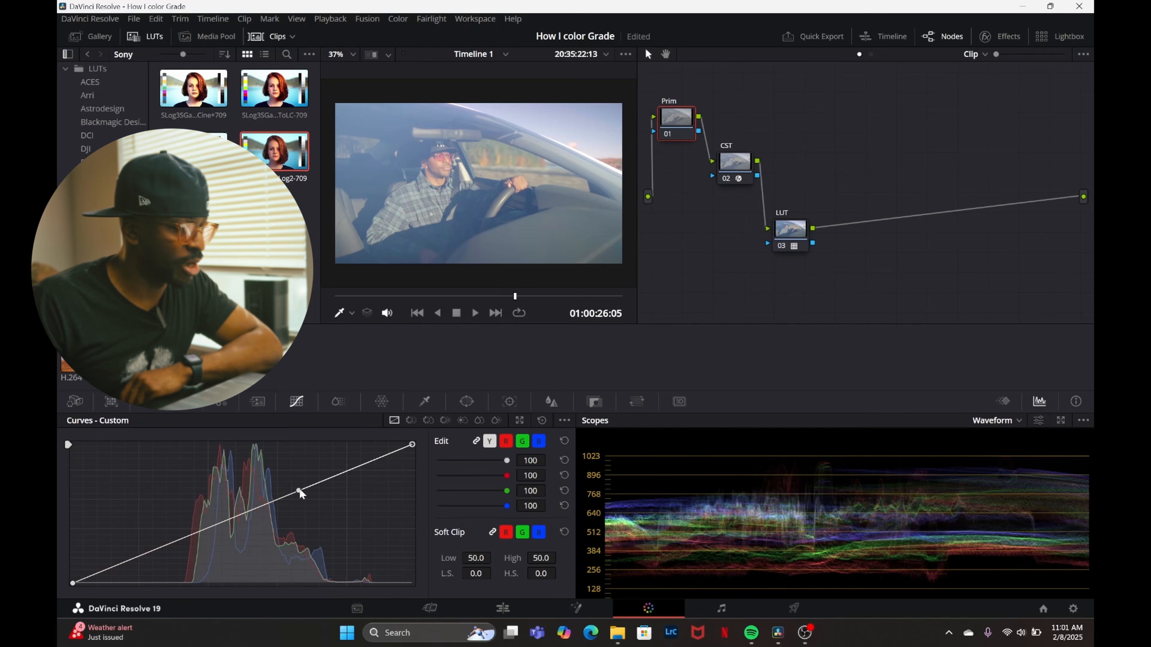
Shape the Prim node's custom curve into an S by raising the highlight handle, lowering the shadow handle and bringing down the white point.
drag(300, 494, 271, 465)
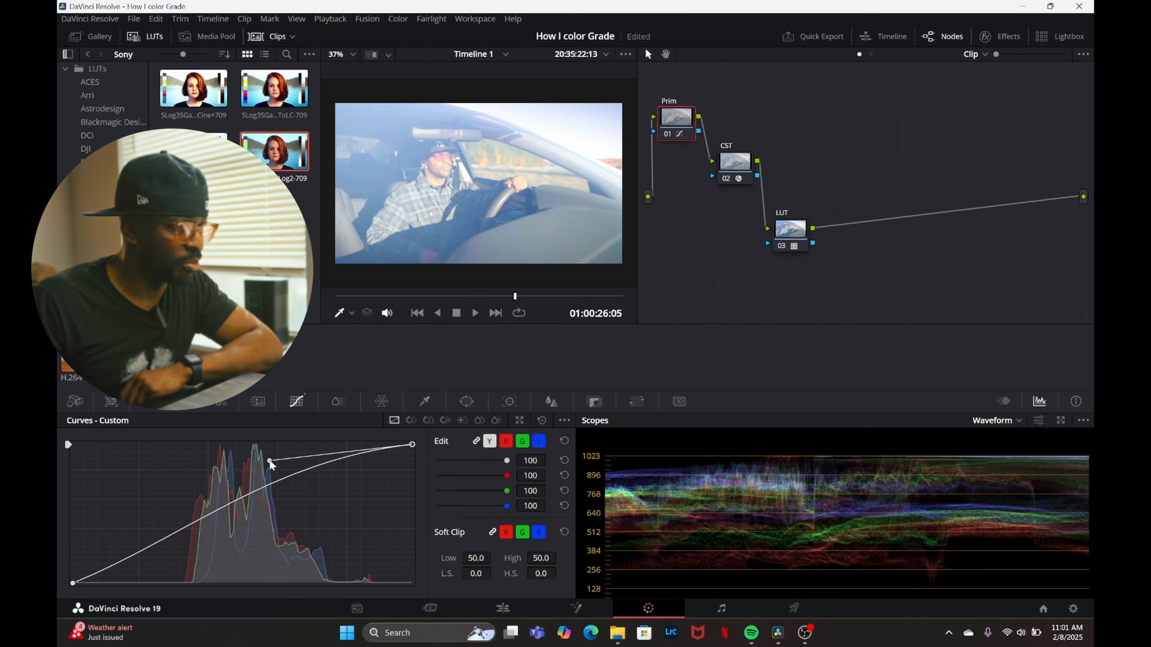
drag(129, 550, 225, 563)
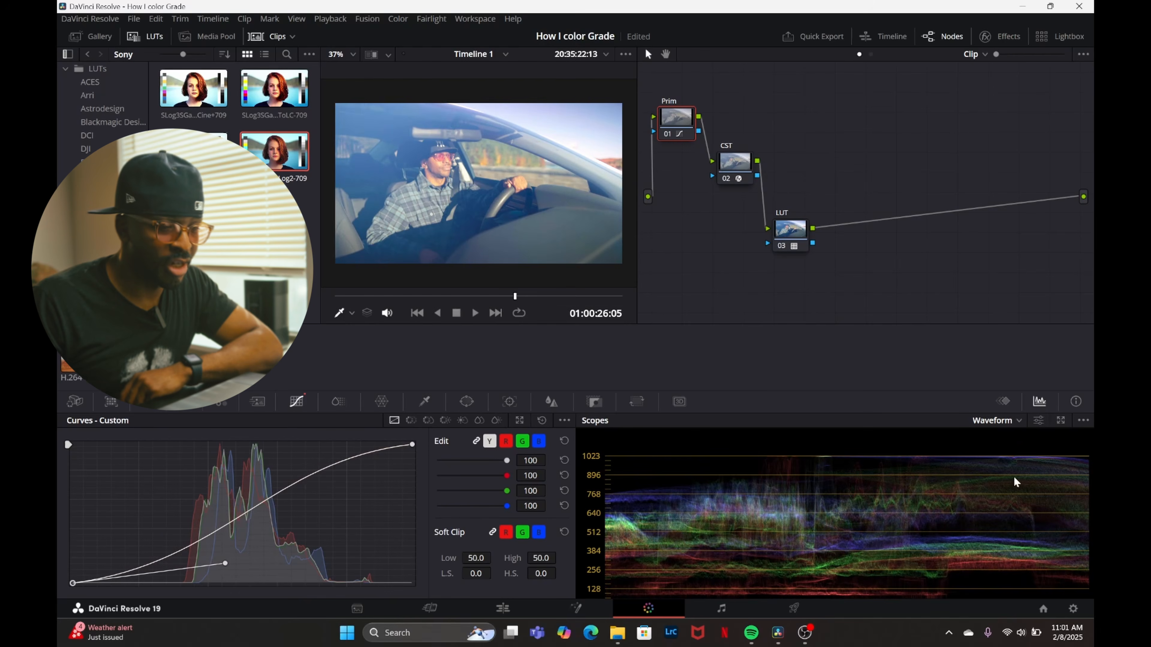
drag(412, 444, 429, 461)
Play the car clip full screen to check the S-curve's effect on the sky and shadows.
key(ctrl+f)
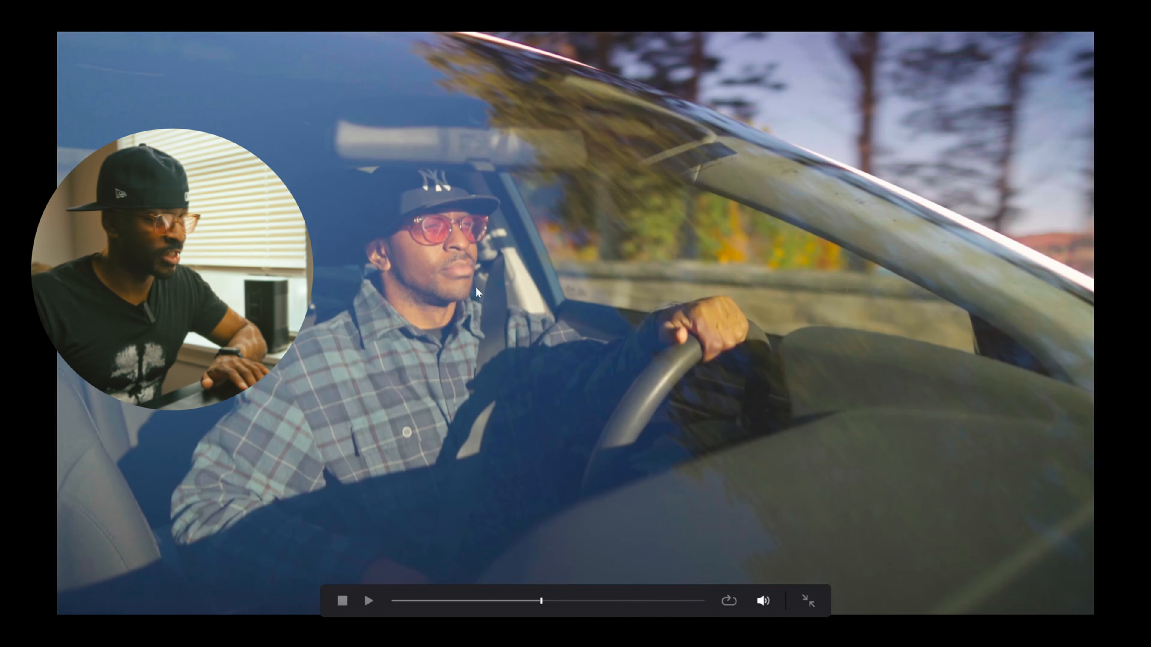
key(space)
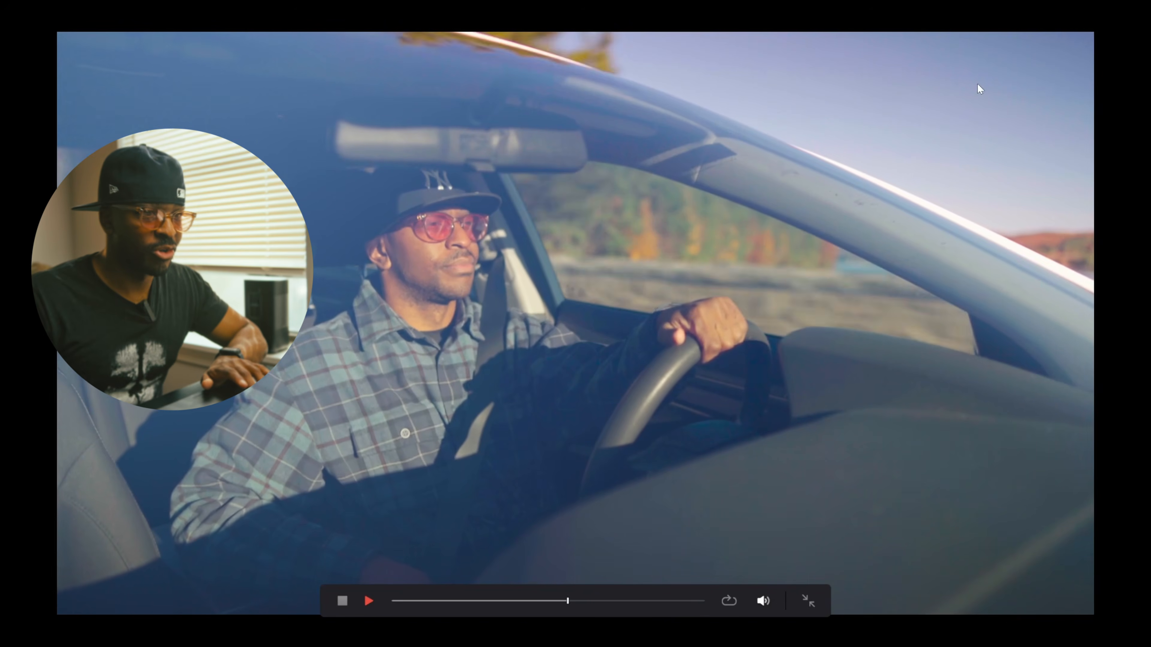
key(space)
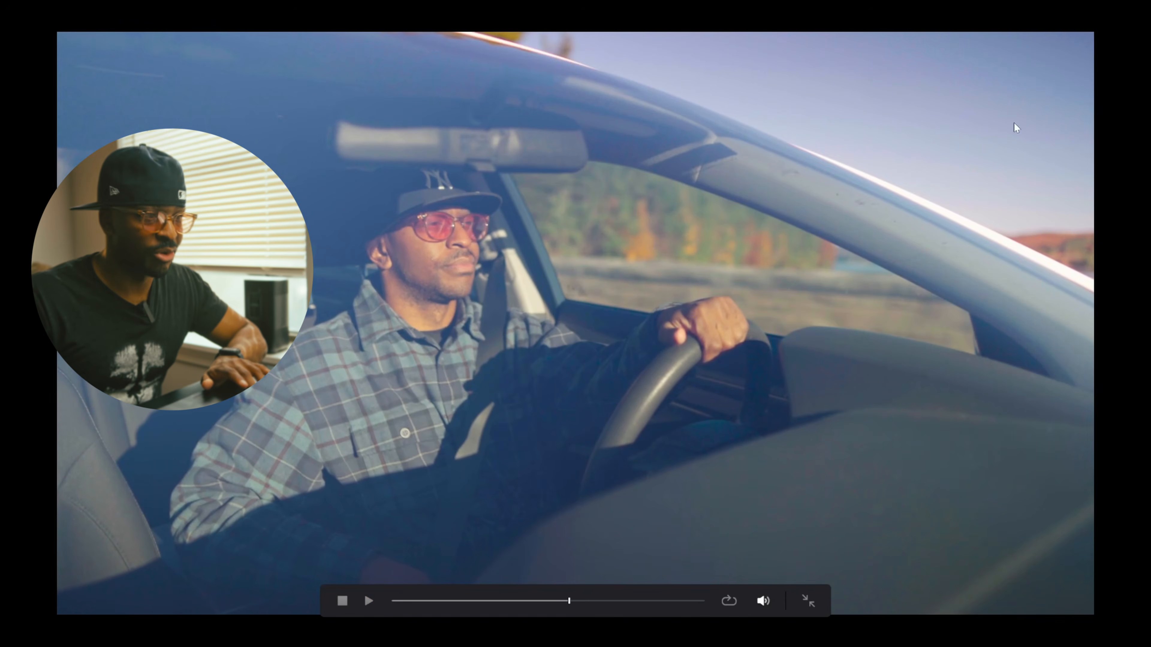
key(ctrl+f)
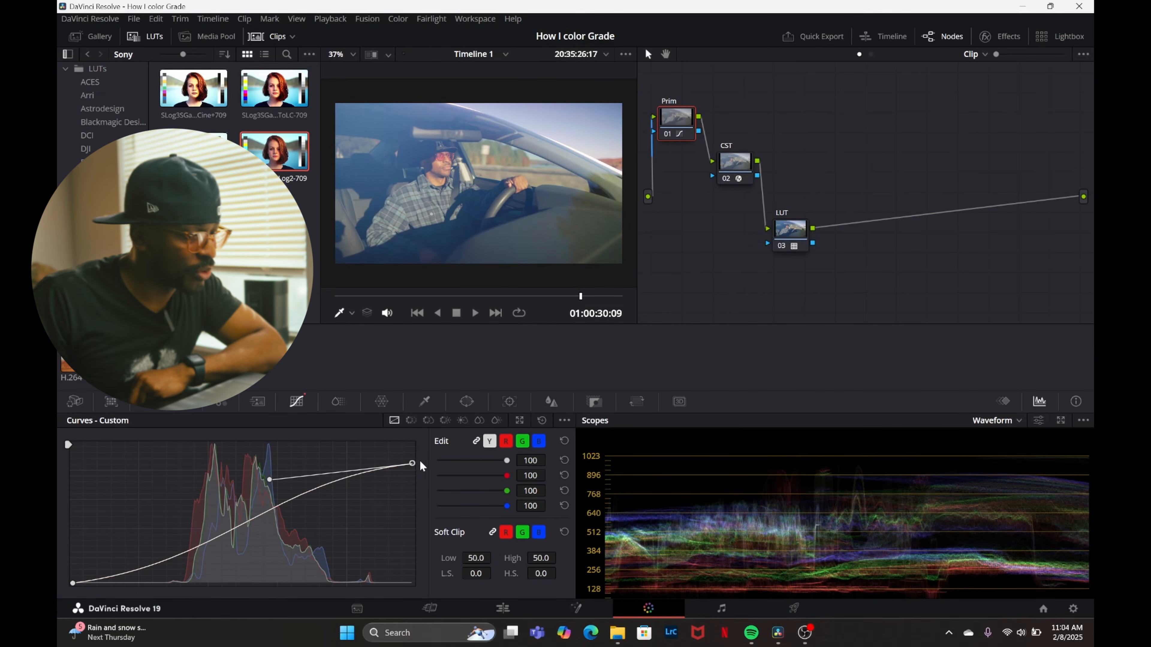
Lower the custom curve's white point further and pull its shadow handle down to deepen the dark tones.
drag(412, 464, 438, 470)
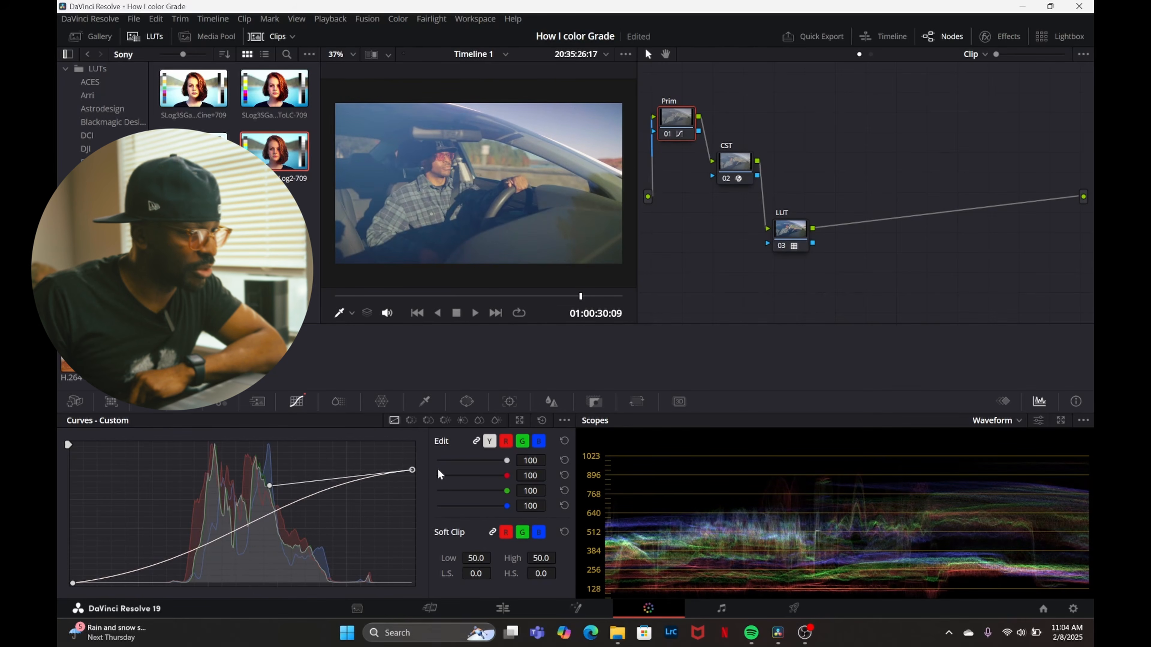
drag(213, 568, 240, 585)
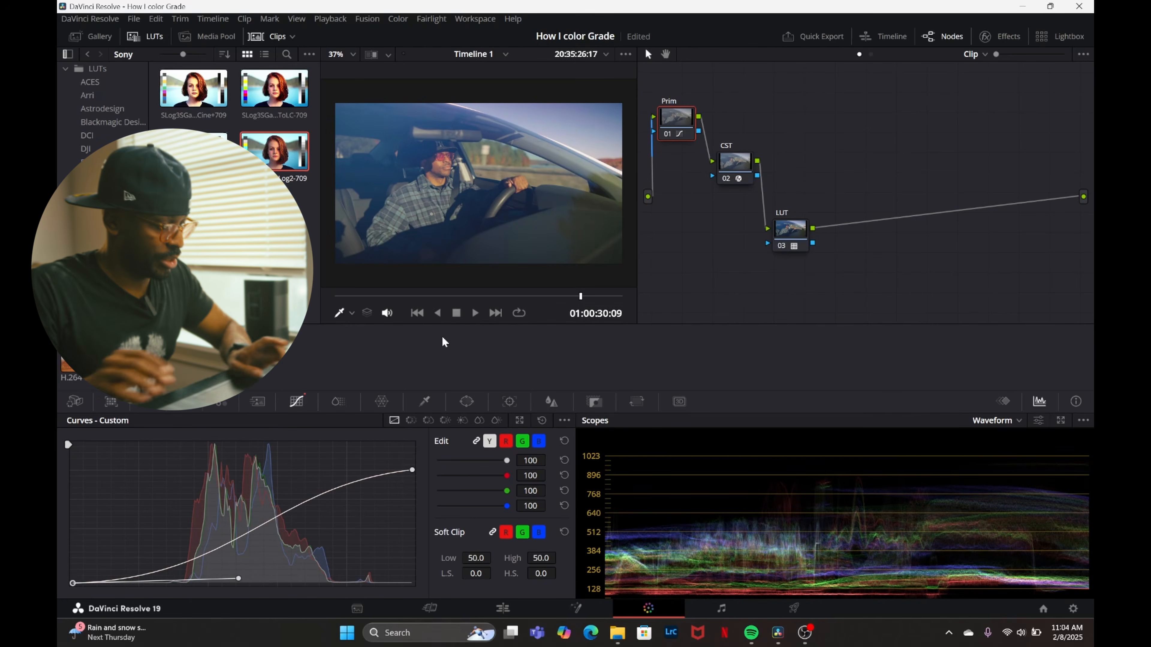
Replay the car clip full screen in short bursts to examine the deeper shadows and reduced highlights.
key(ctrl+f)
key(space)
key(Escape)
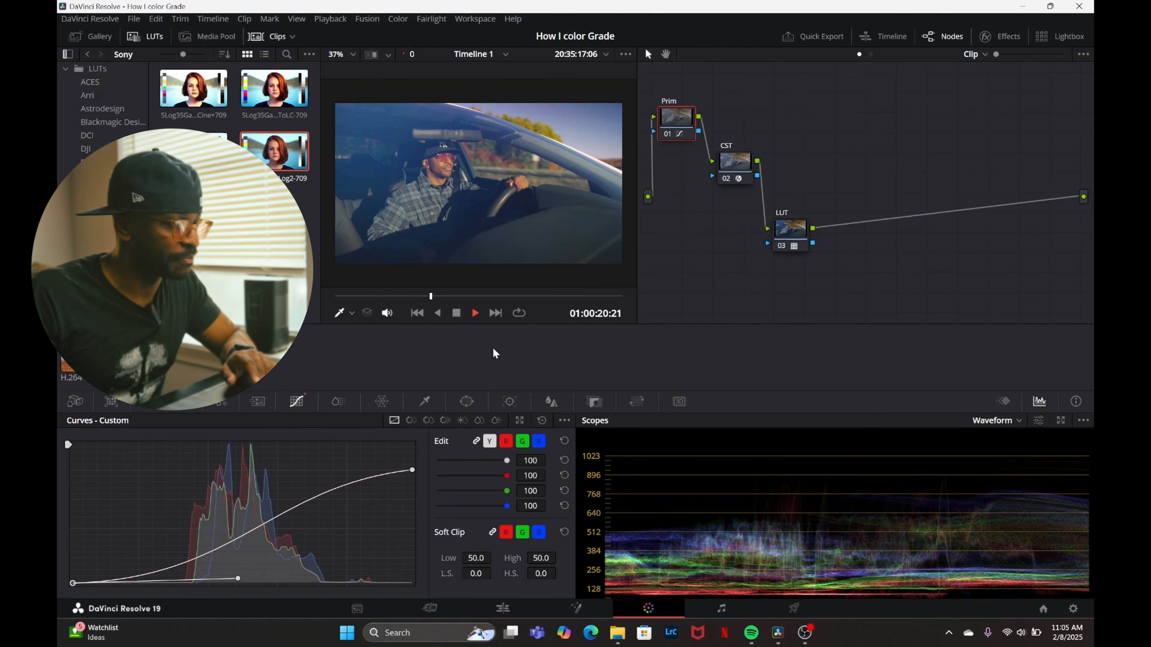
click(475, 314)
click(474, 313)
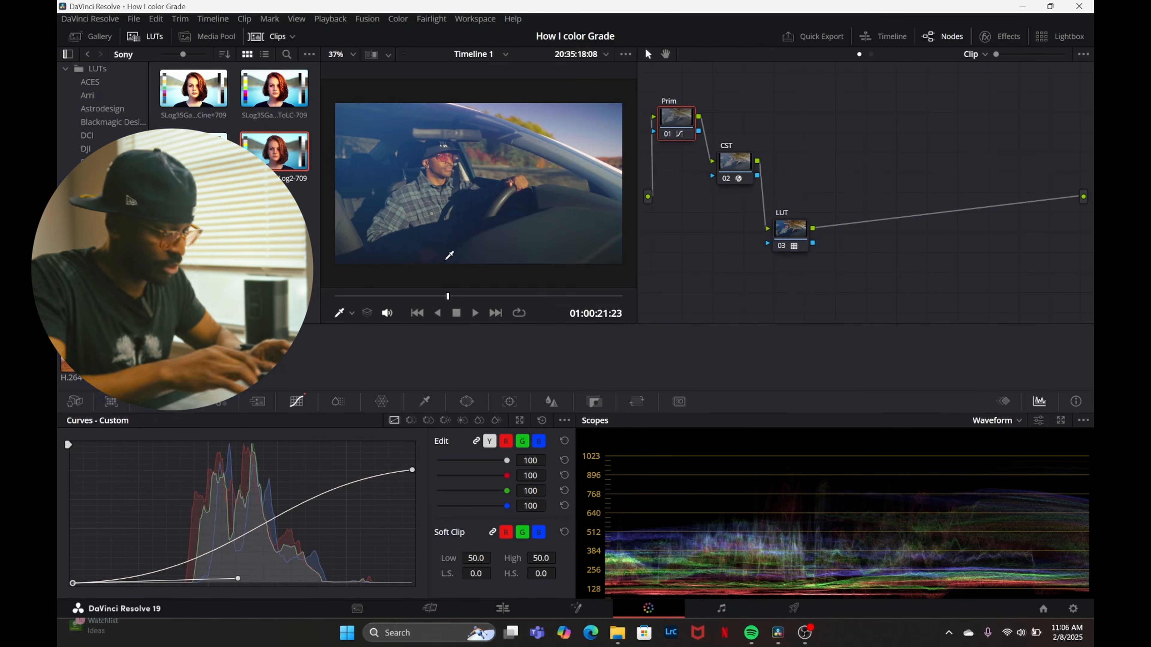
key(ctrl+f)
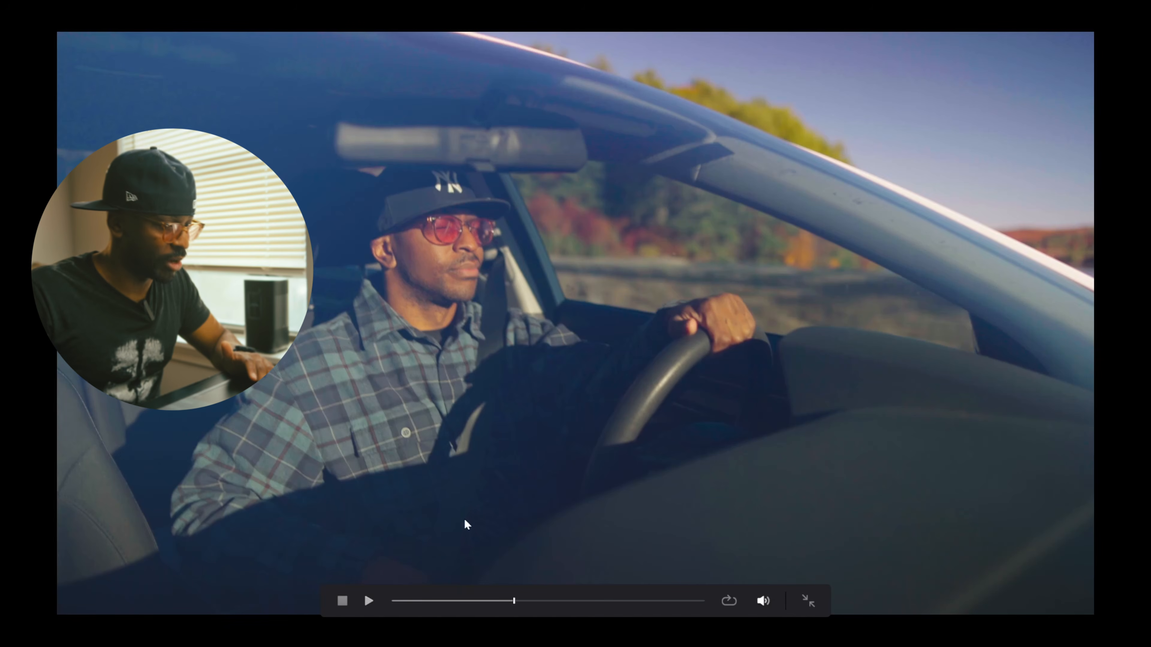
key(space)
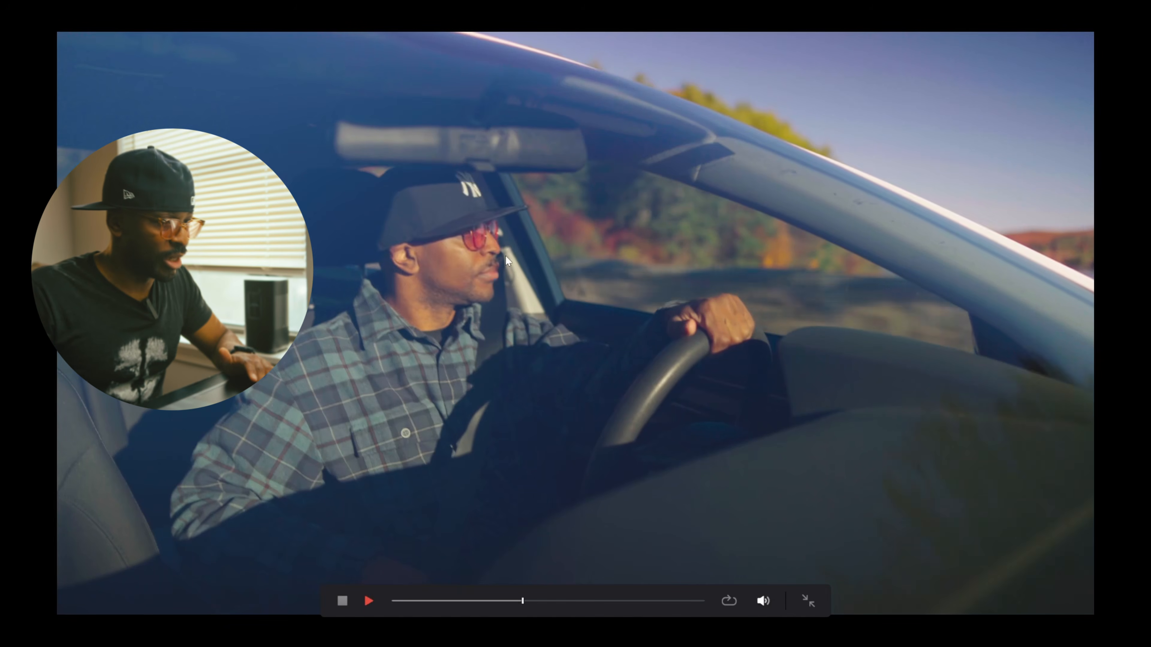
key(space)
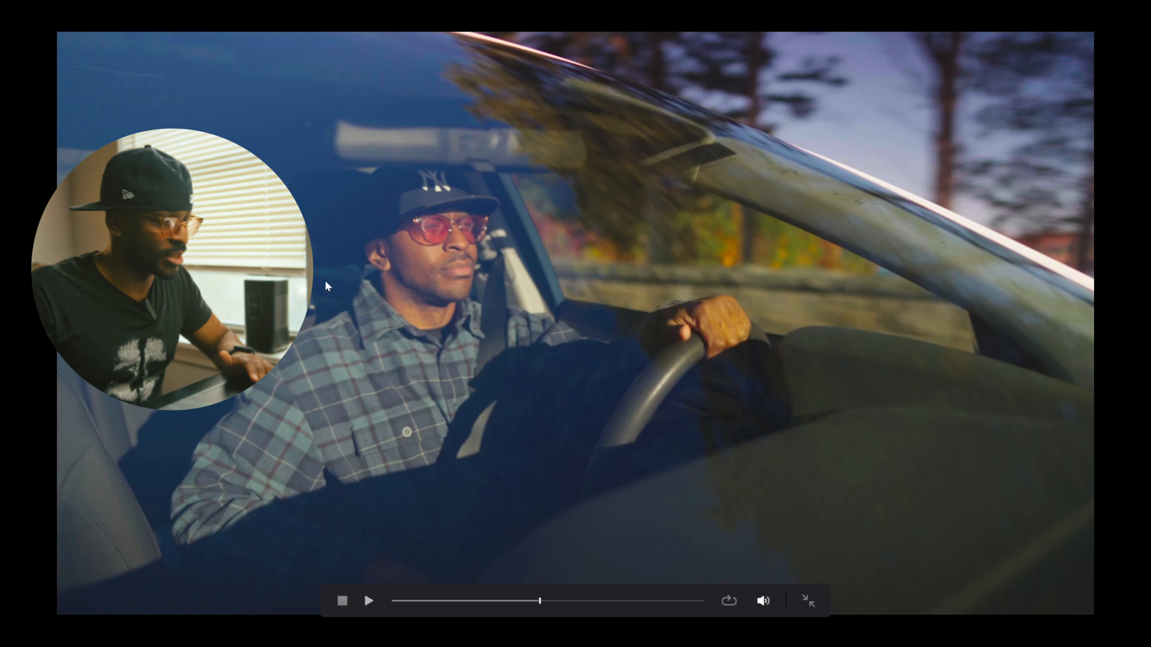
key(space)
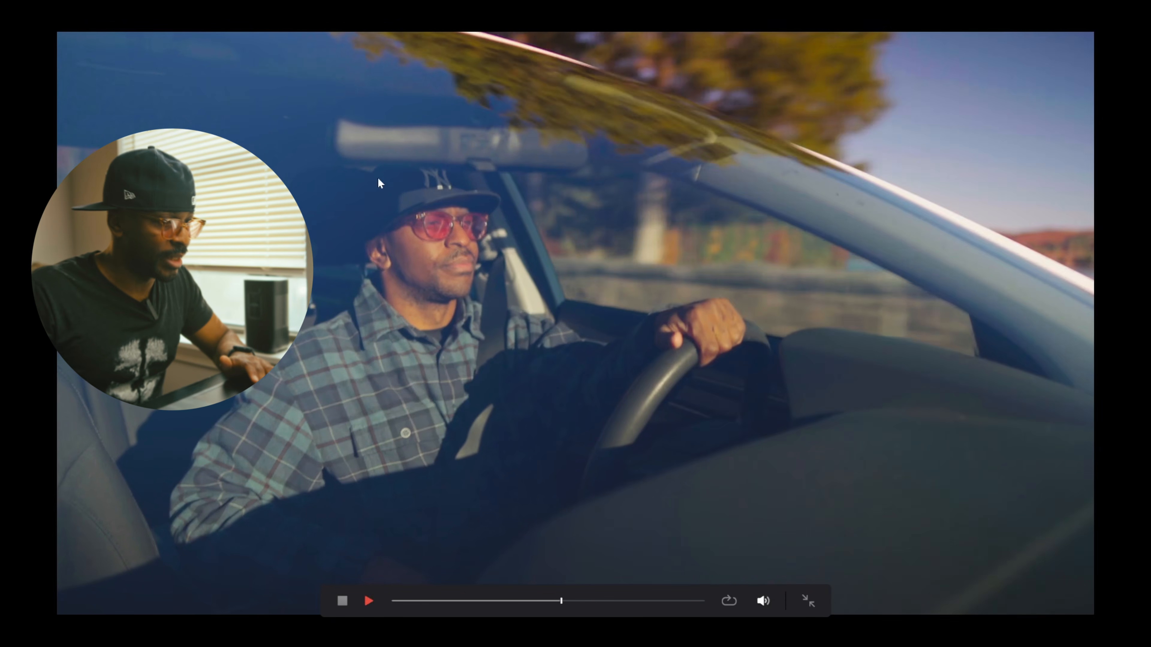
key(space)
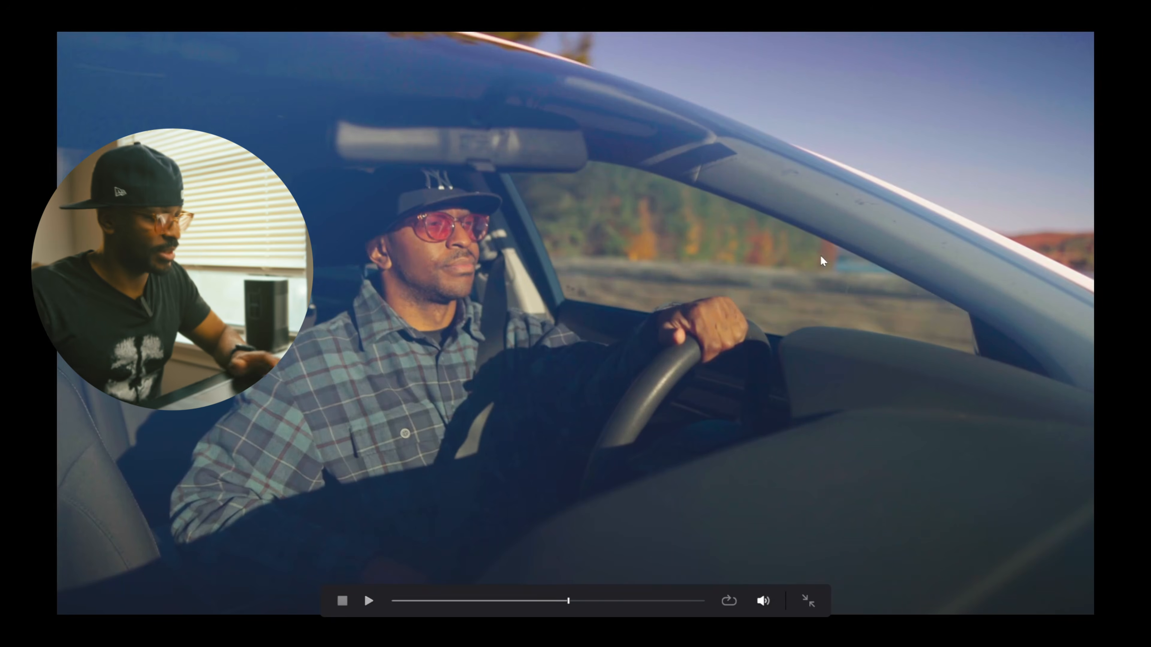
Replay part of the car clip full screen from an earlier frame to examine the current grade.
key(Escape)
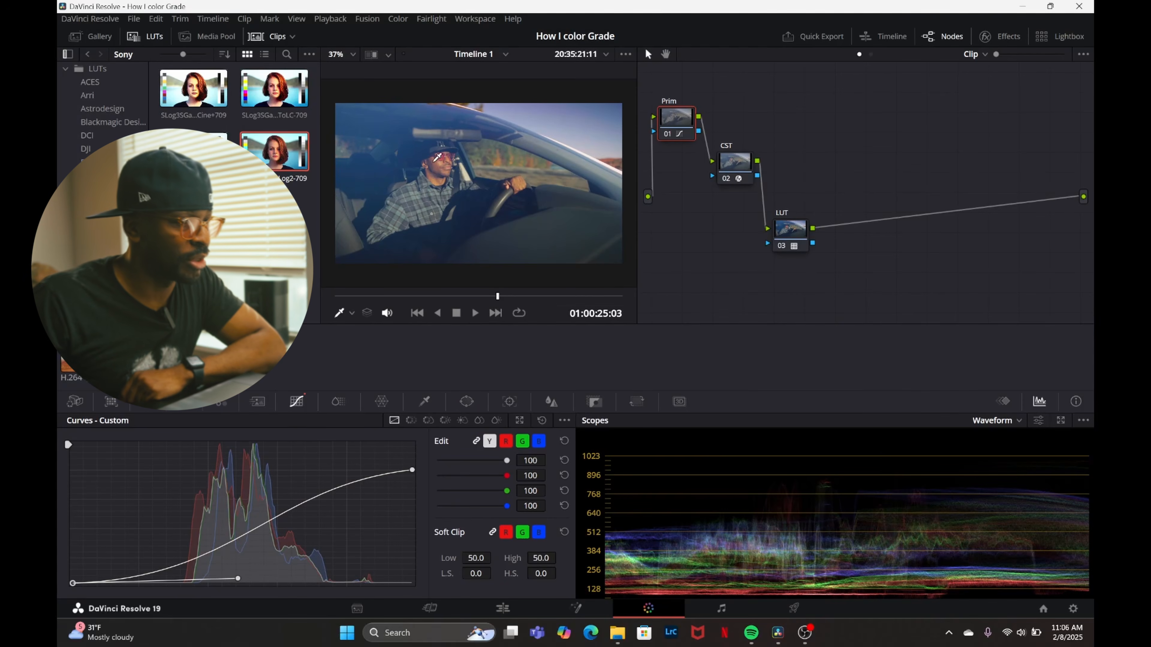
drag(489, 297, 426, 312)
key(ctrl+f)
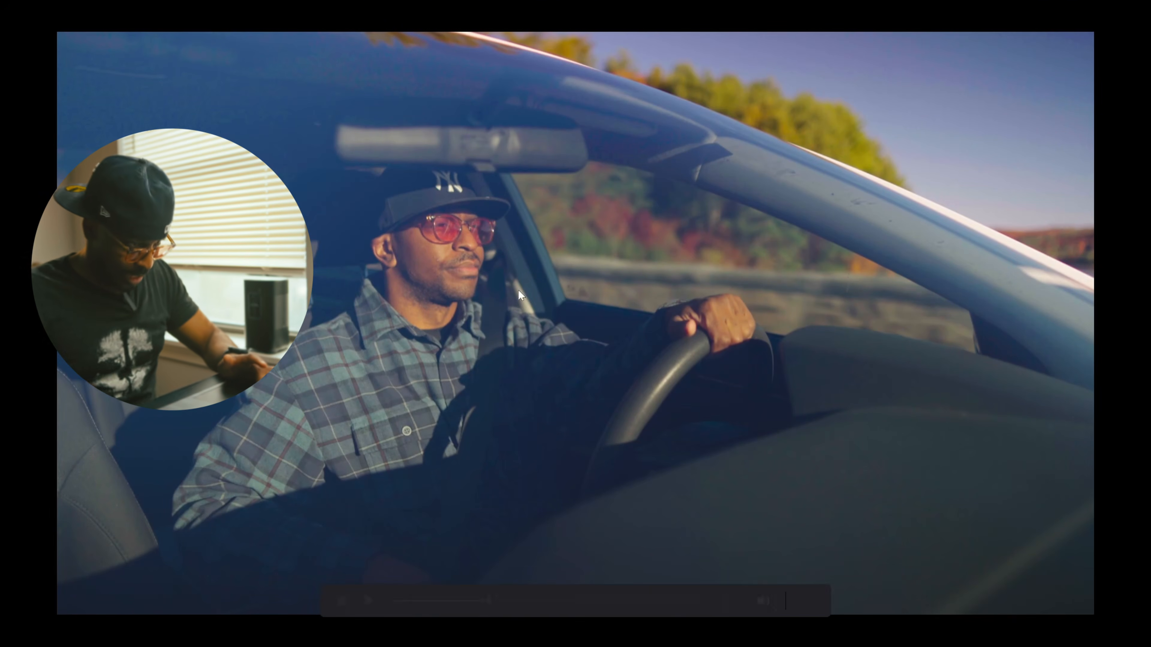
key(space)
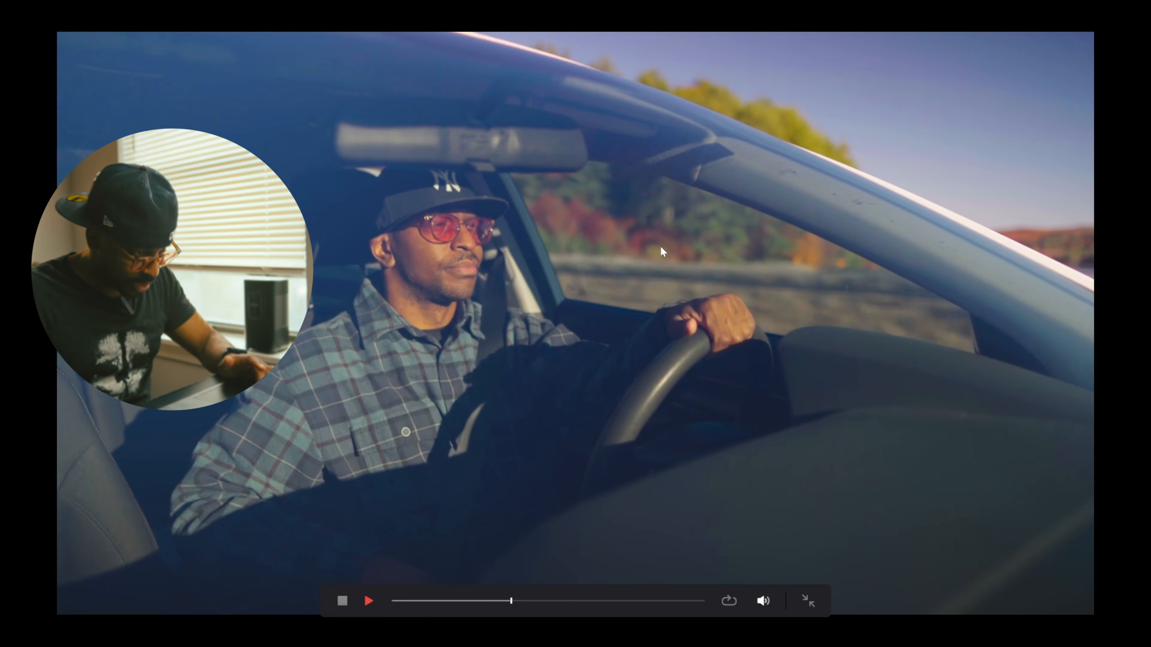
key(space)
key(ctrl+f)
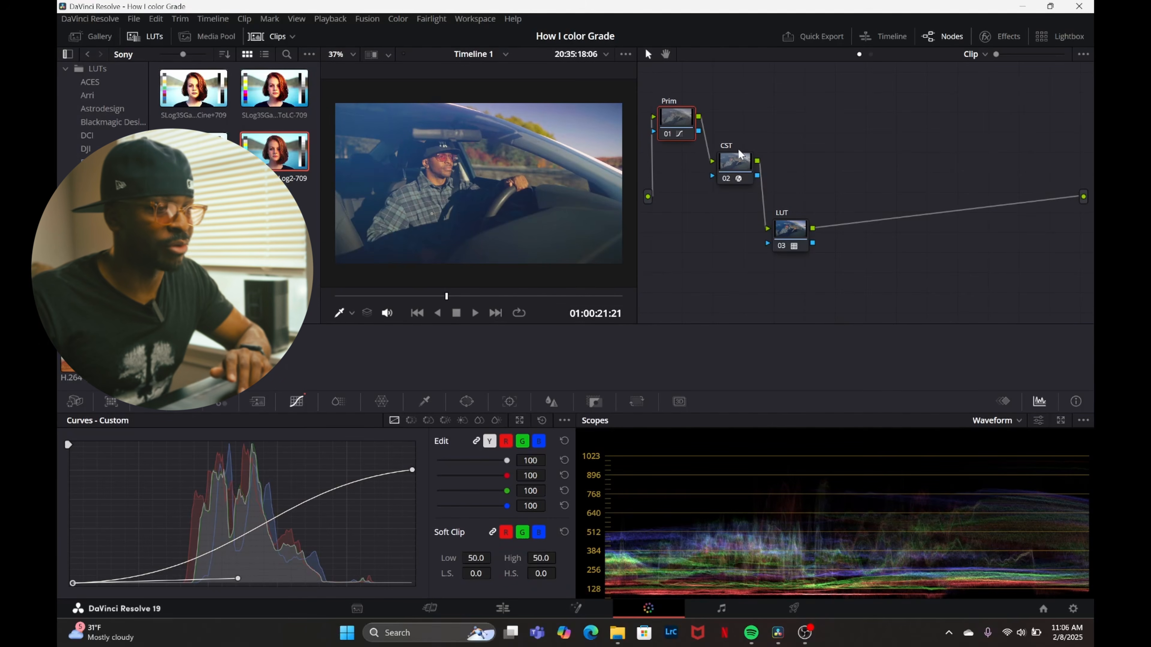
Move the CST and LUT nodes into a row below Prim and insert a serial node between Prim and CST.
drag(736, 182, 743, 198)
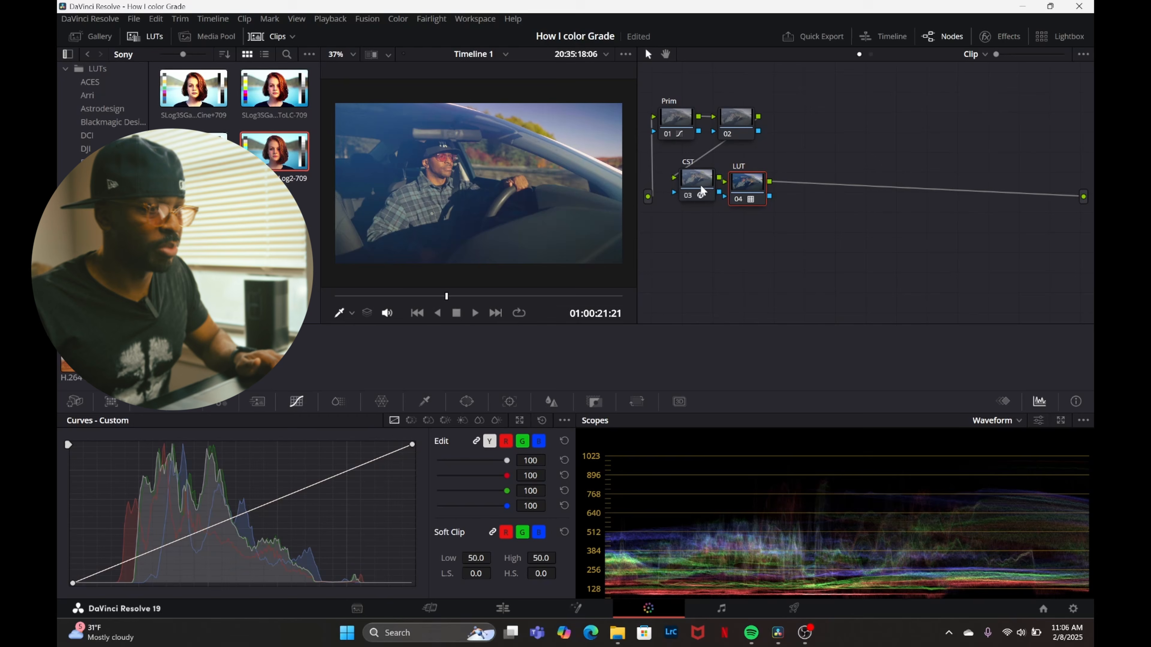
drag(701, 189, 744, 188)
click(737, 118)
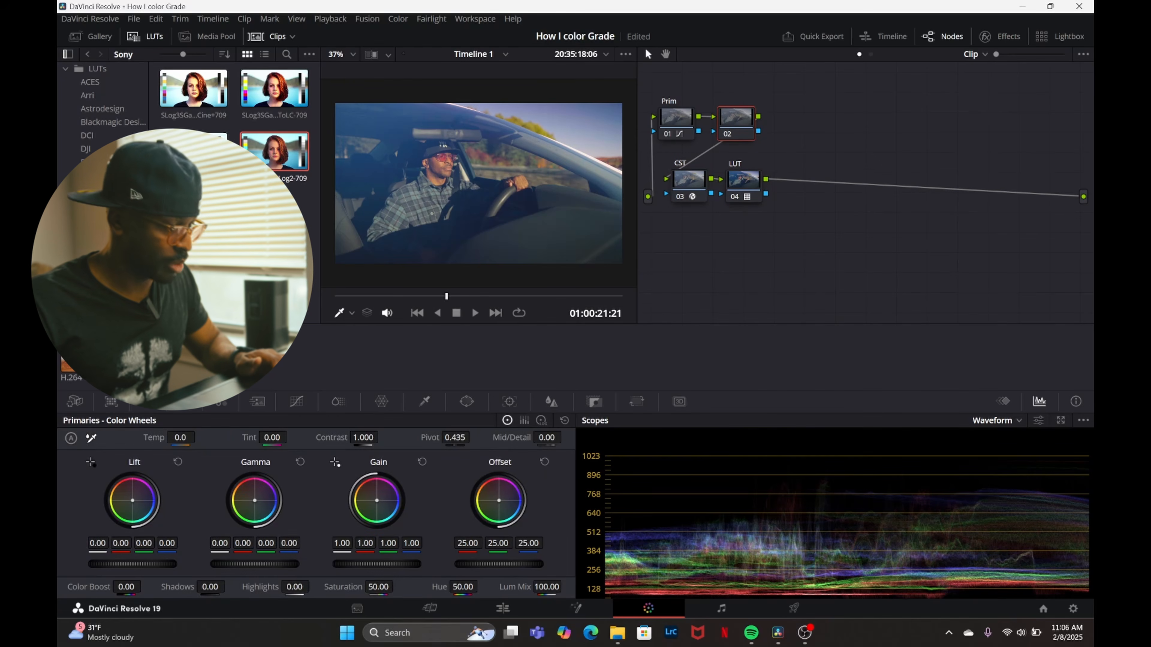
Warm the new node by setting its temperature to 540, and label the node Temp.
drag(179, 437, 182, 435)
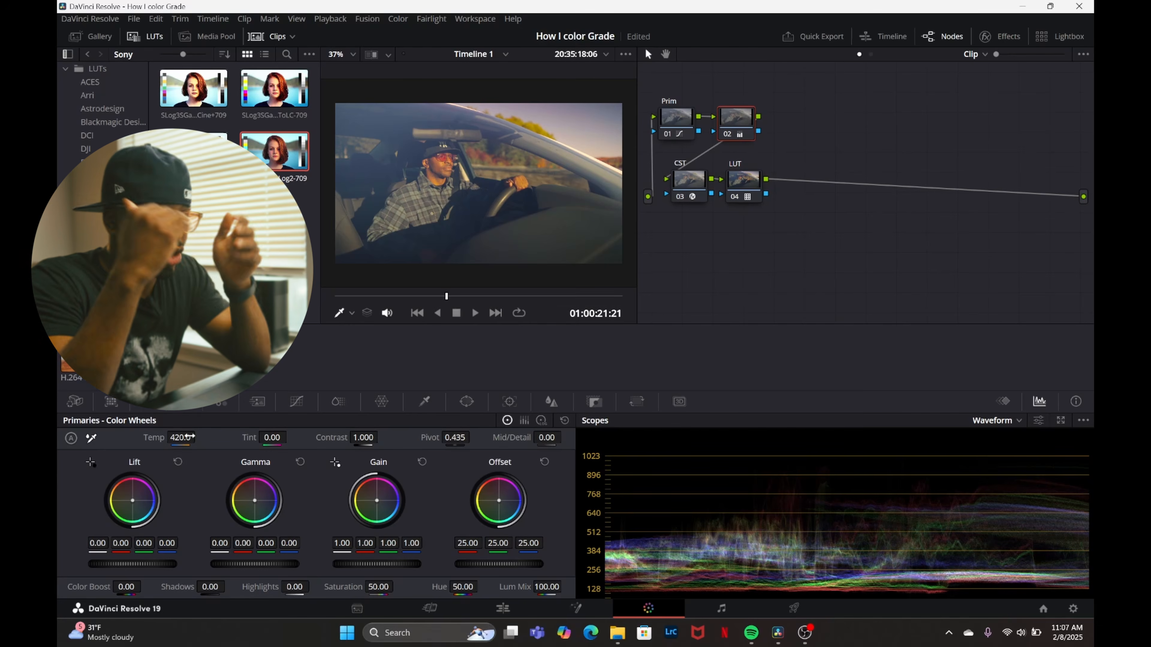
mouse_move(181, 438)
mouse_down()
mouse_move(156, 438)
mouse_move(167, 437)
mouse_up()
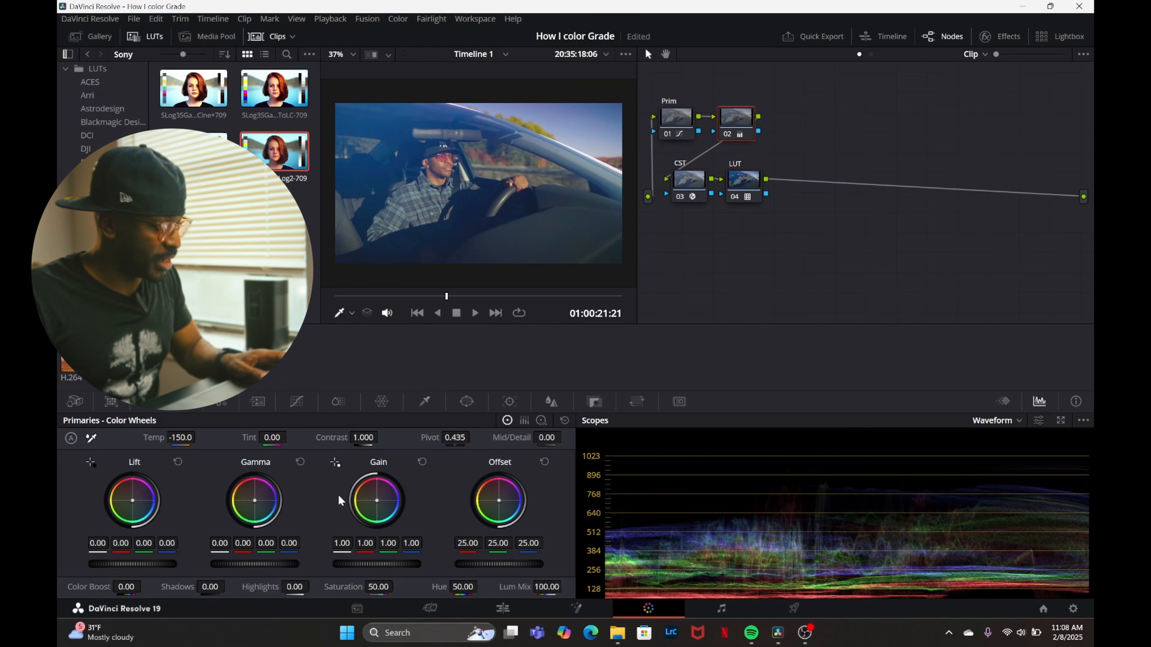
key(ctrl+z)
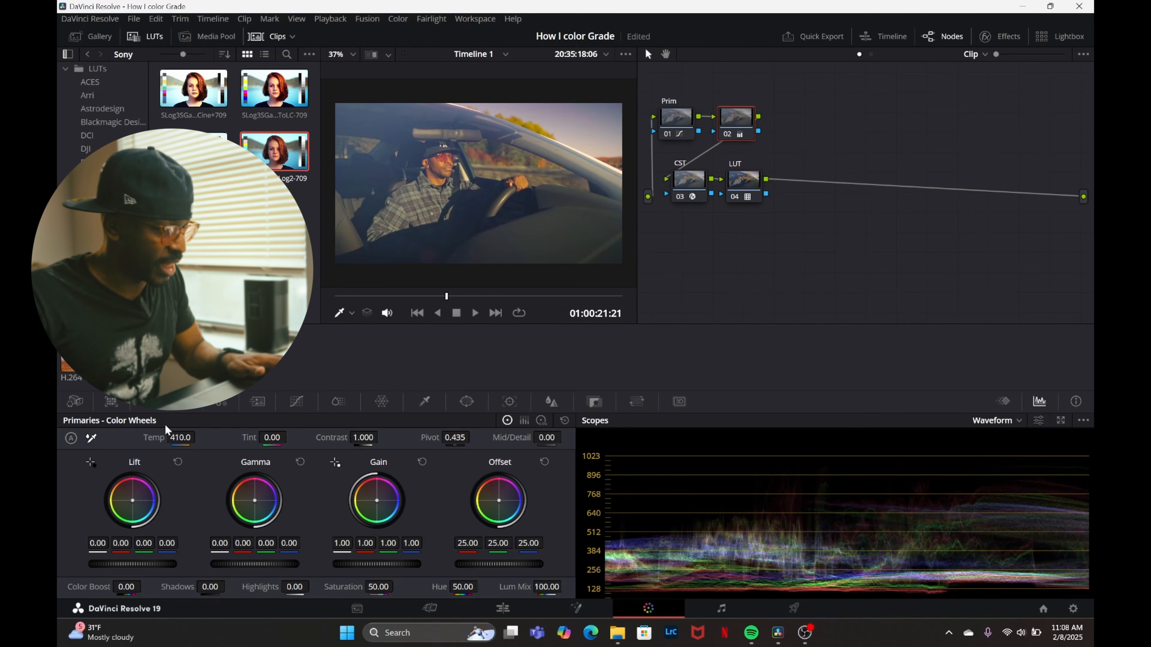
drag(181, 438, 199, 437)
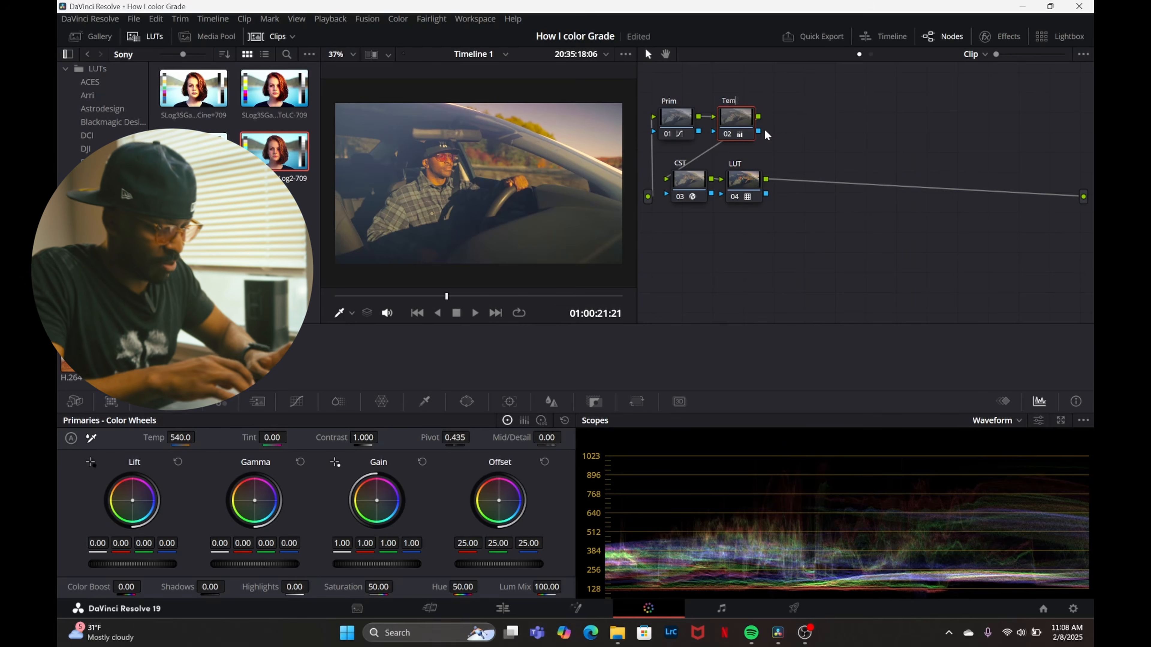
Move CST and LUT lower, add a serial node after Temp, place it beneath Prim and label it Color.
drag(847, 218, 674, 260)
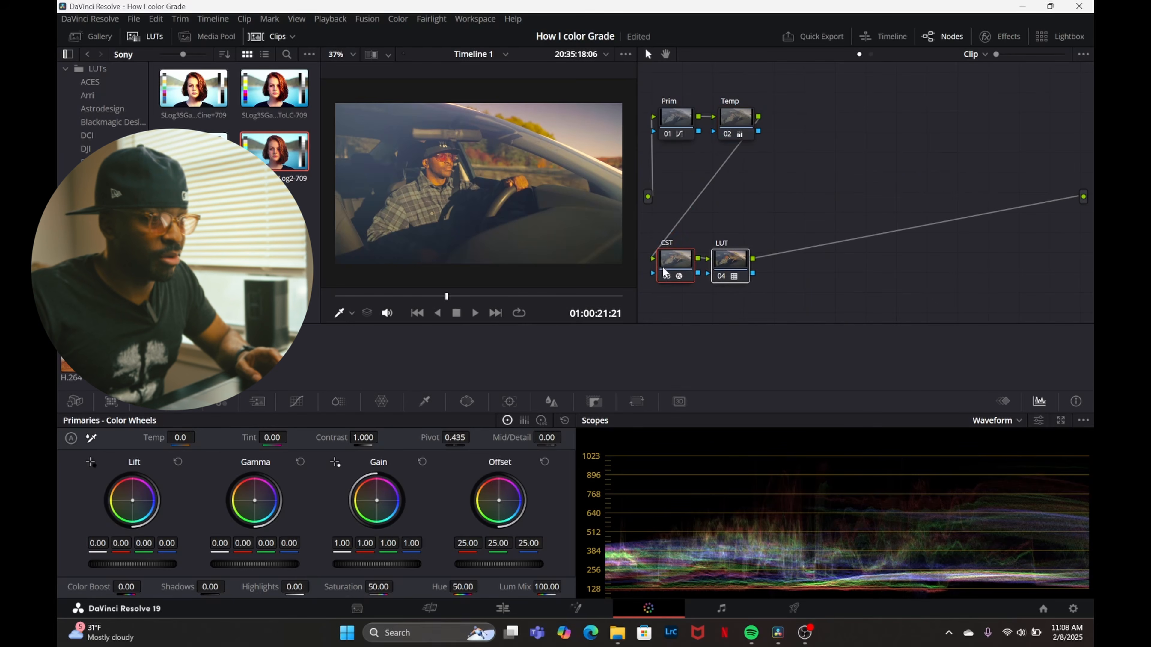
click(736, 118)
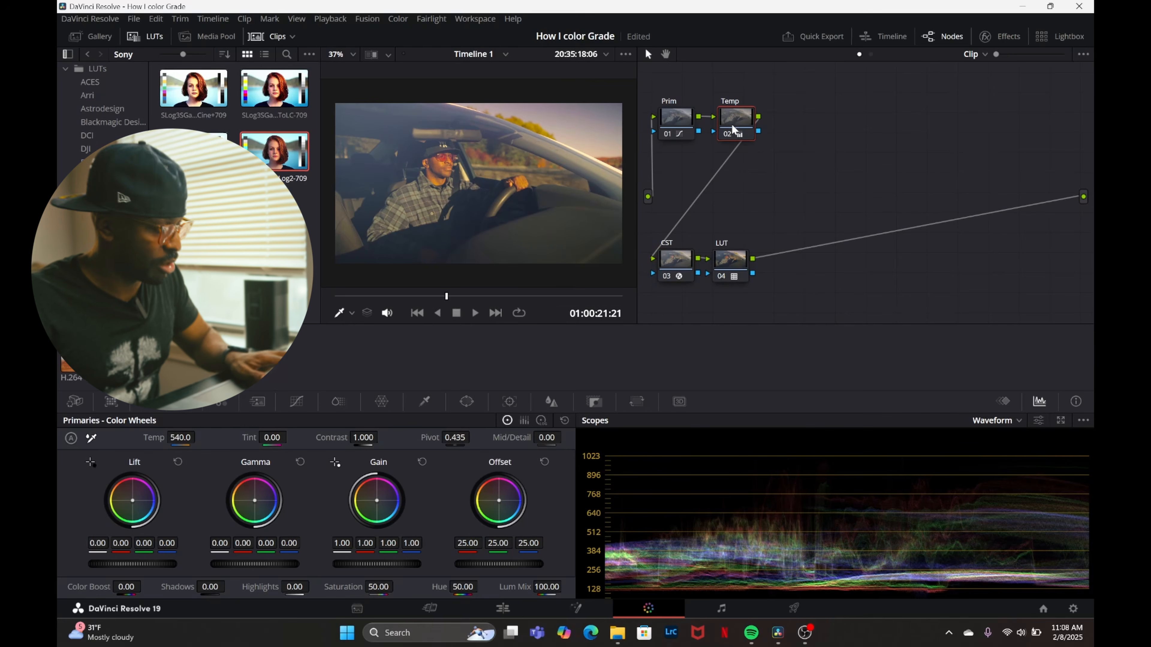
key(alt+s)
drag(800, 125, 681, 192)
right_click(680, 190)
click(700, 212)
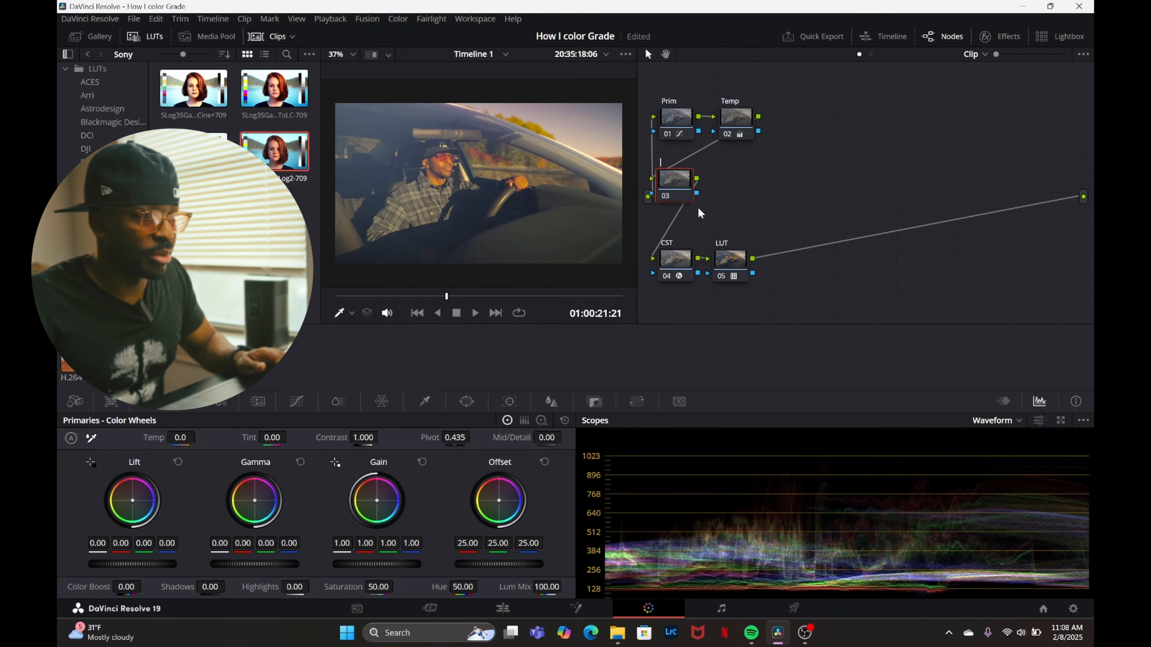
text(Color)
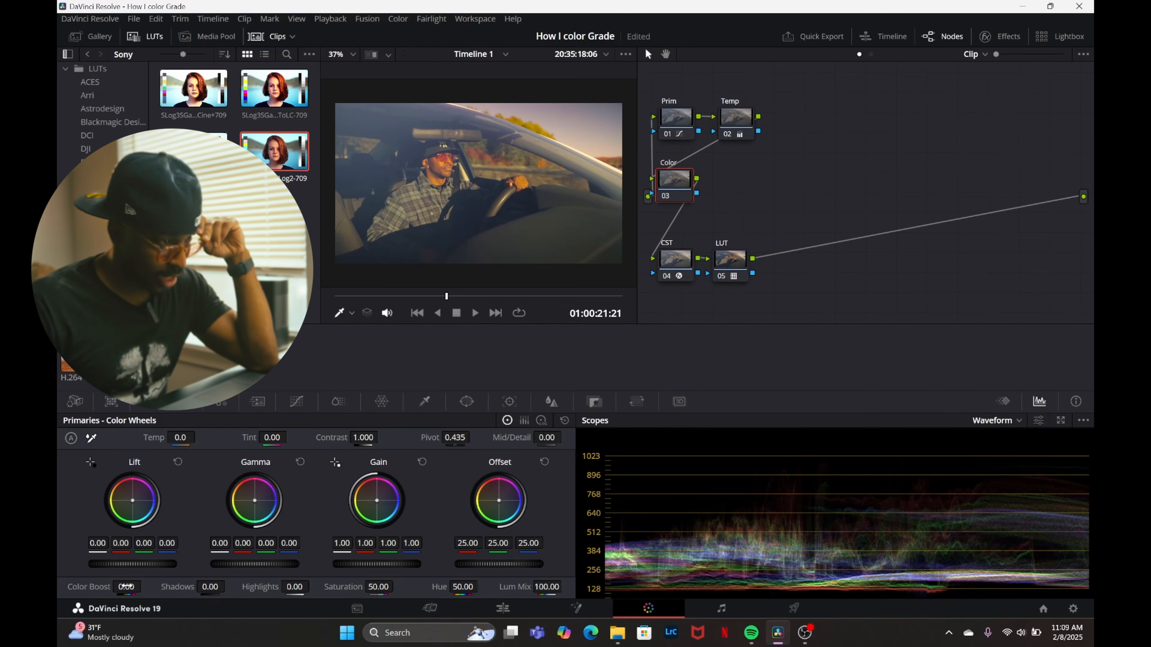
Set the Color node's Color Boost to 14.00, testing stronger amounts and playing the clip full screen to judge the saturation.
drag(126, 587, 163, 586)
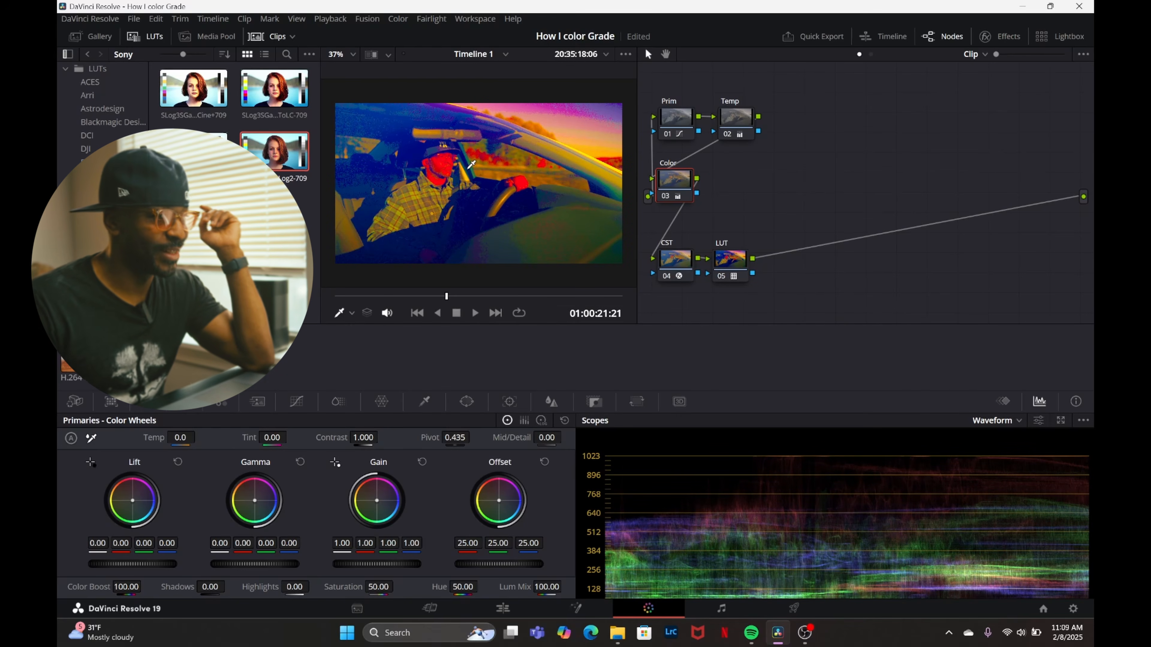
double_click(136, 586)
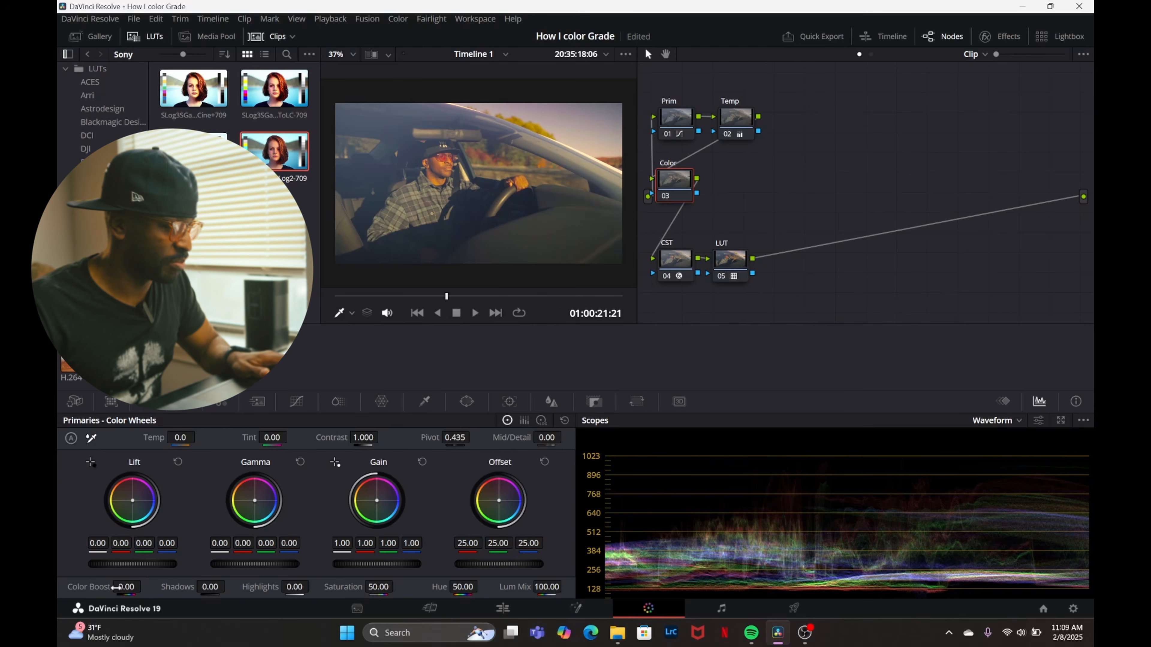
drag(116, 587, 121, 587)
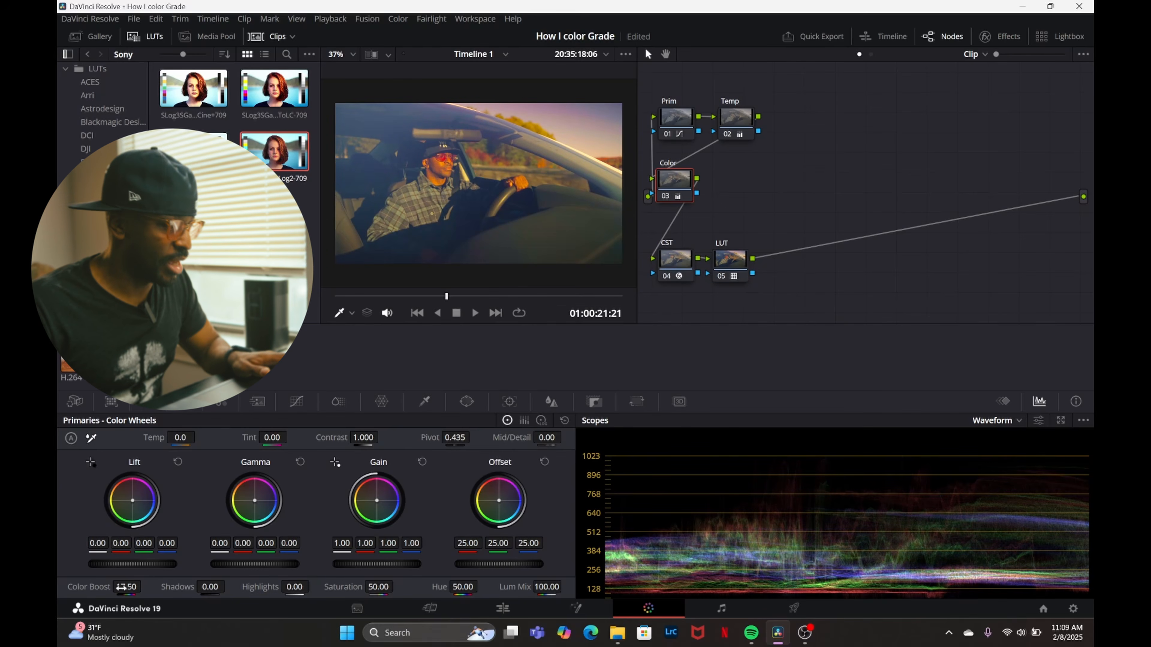
key(ctrl+f)
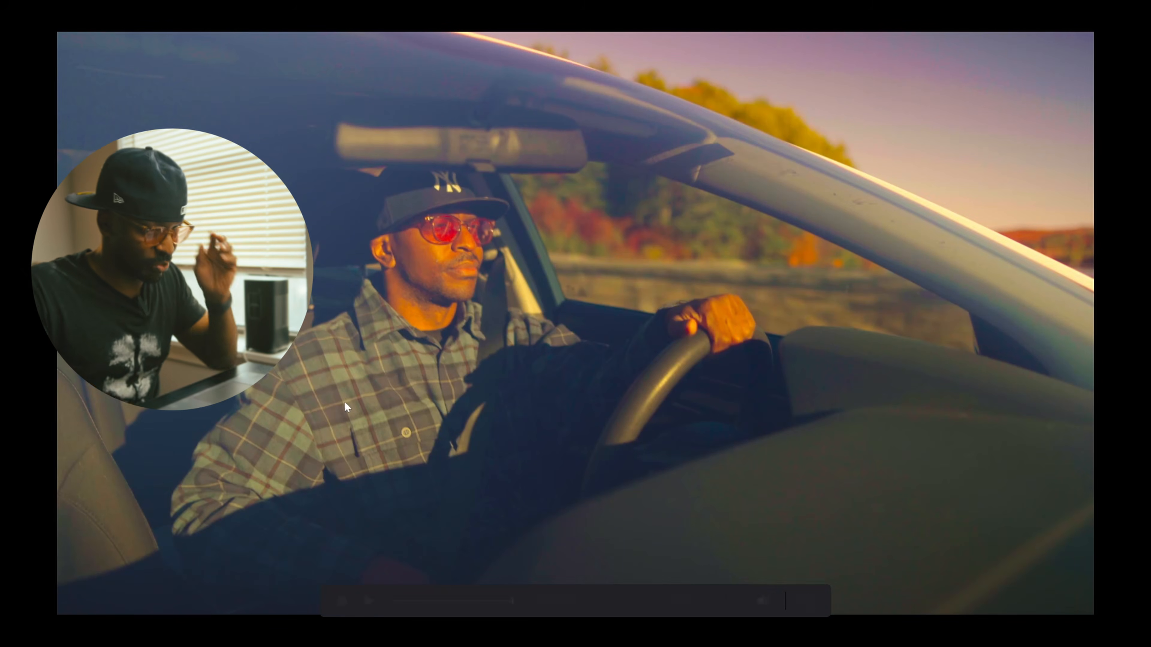
key(space)
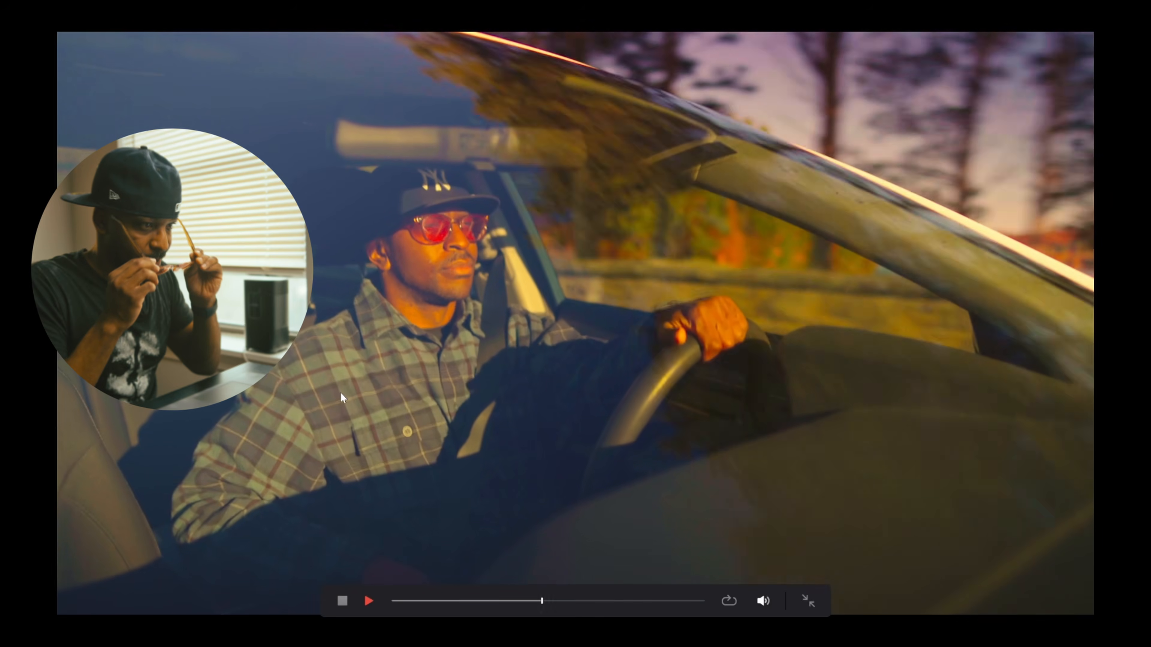
key(ctrl+f)
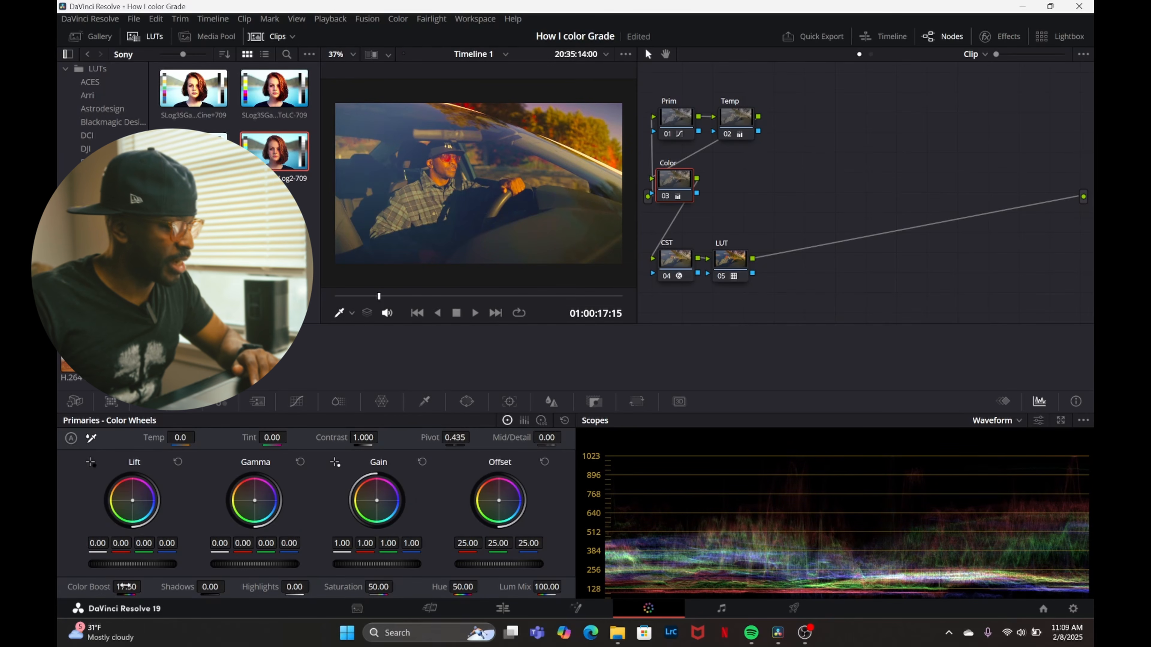
drag(125, 586, 121, 586)
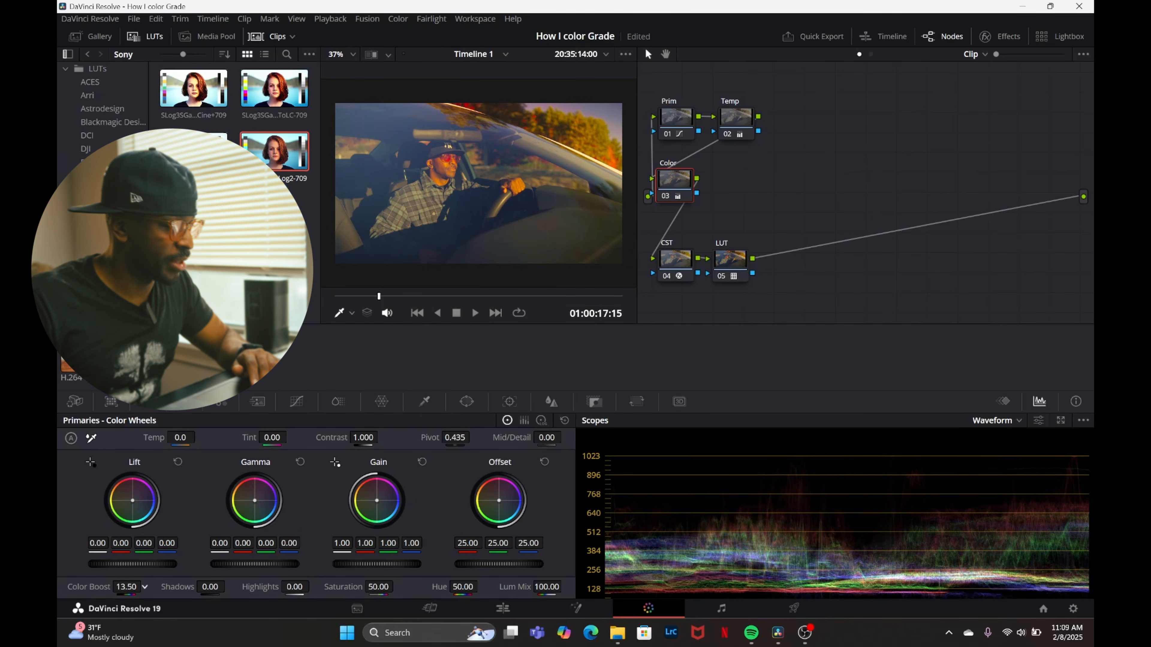
Toggle the LUT node off and on, and compare the bypassed and active grade full screen.
click(722, 277)
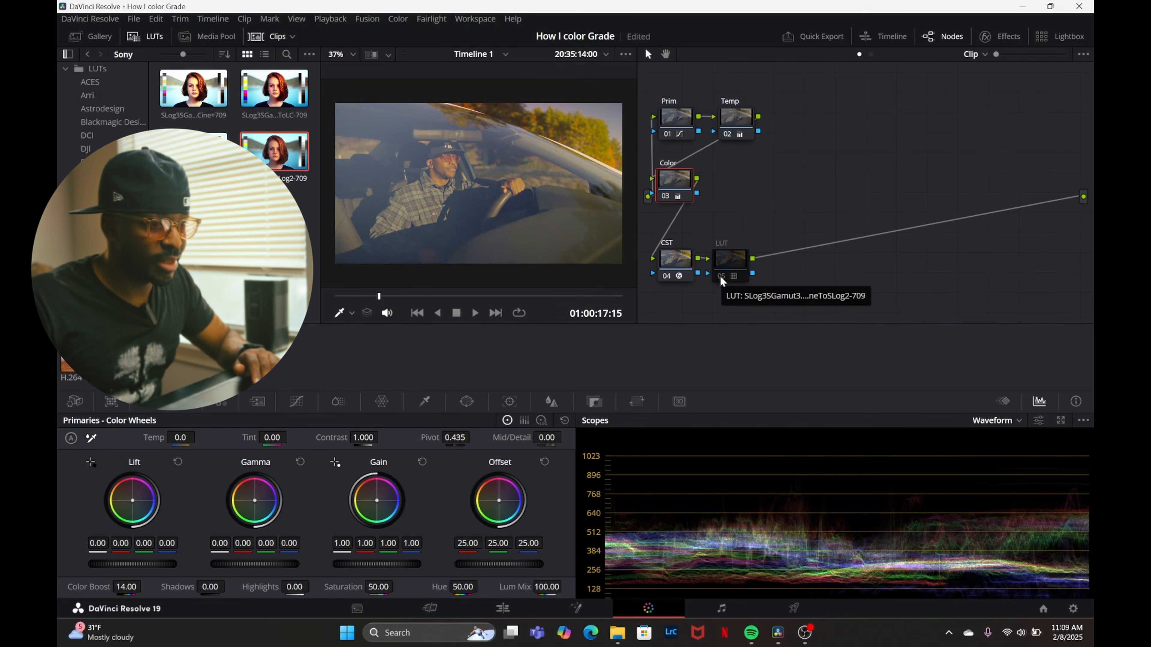
click(722, 277)
click(722, 278)
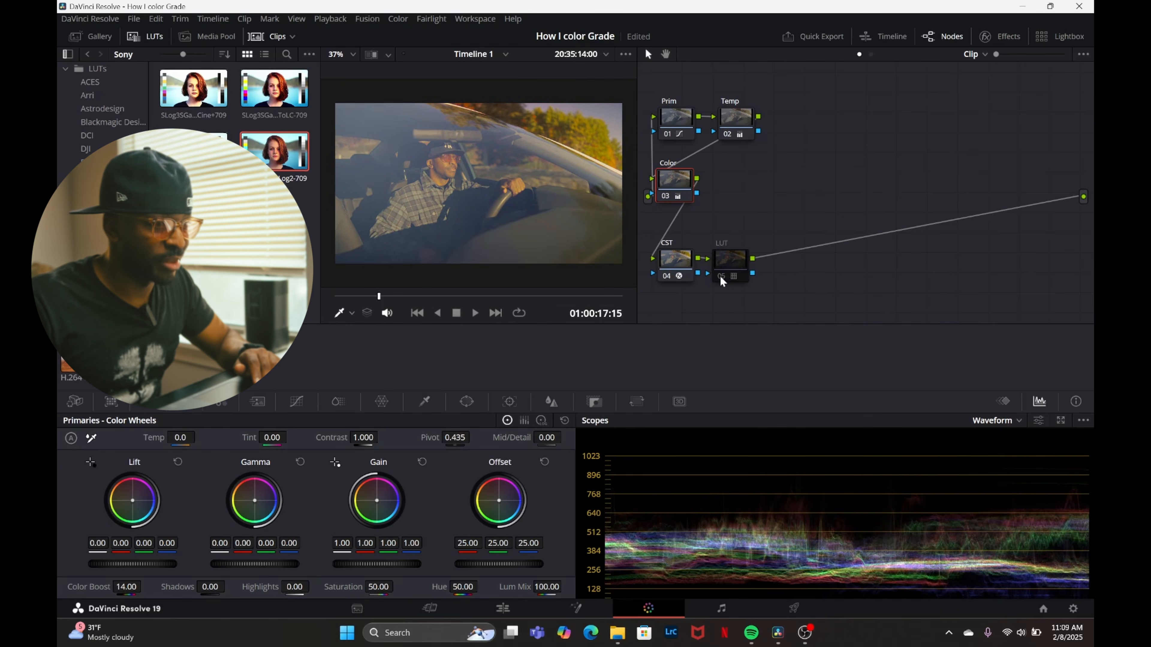
click(721, 277)
key(ctrl+f)
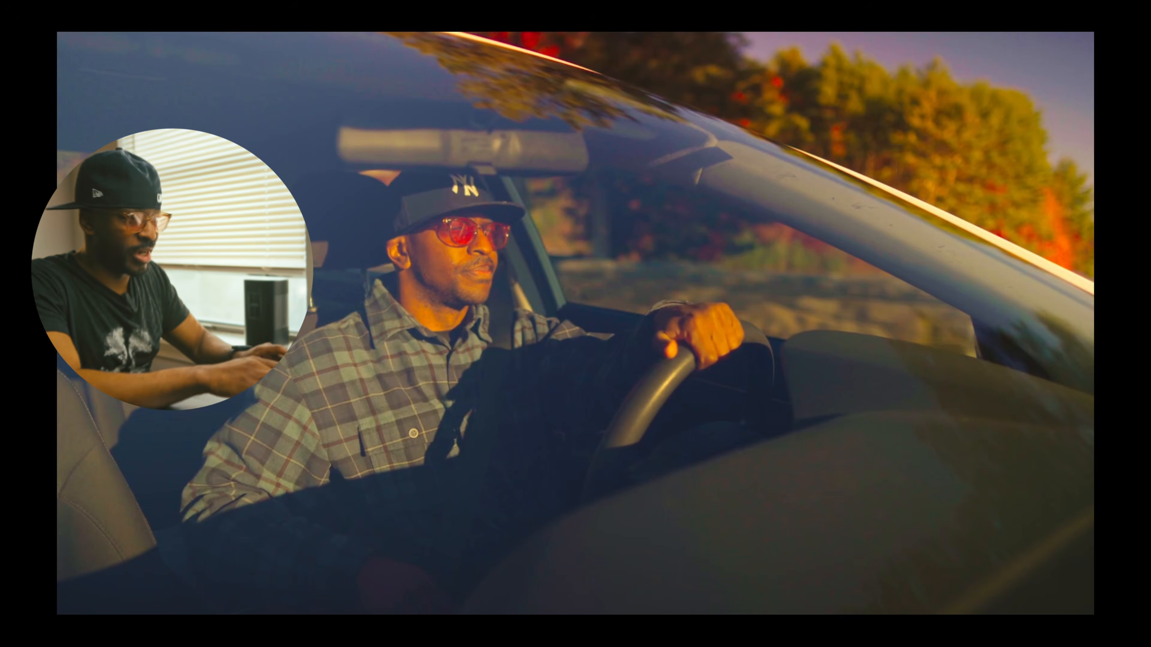
key(ctrl+f)
key(ctrl+d)
key(ctrl+f)
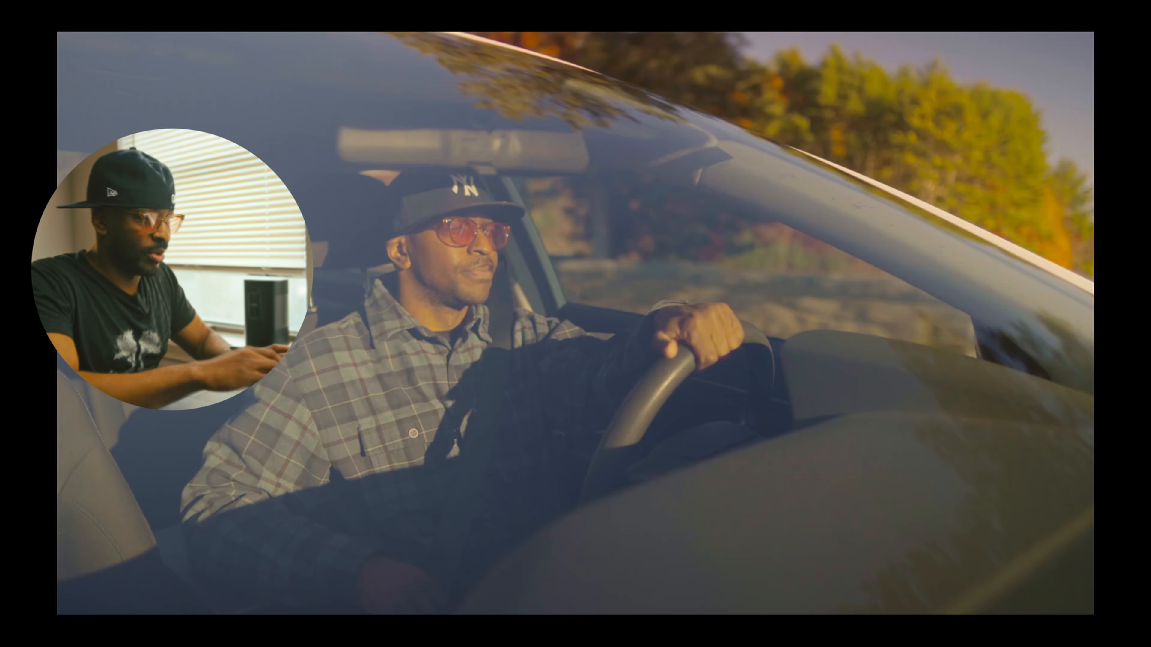
key(ctrl+f)
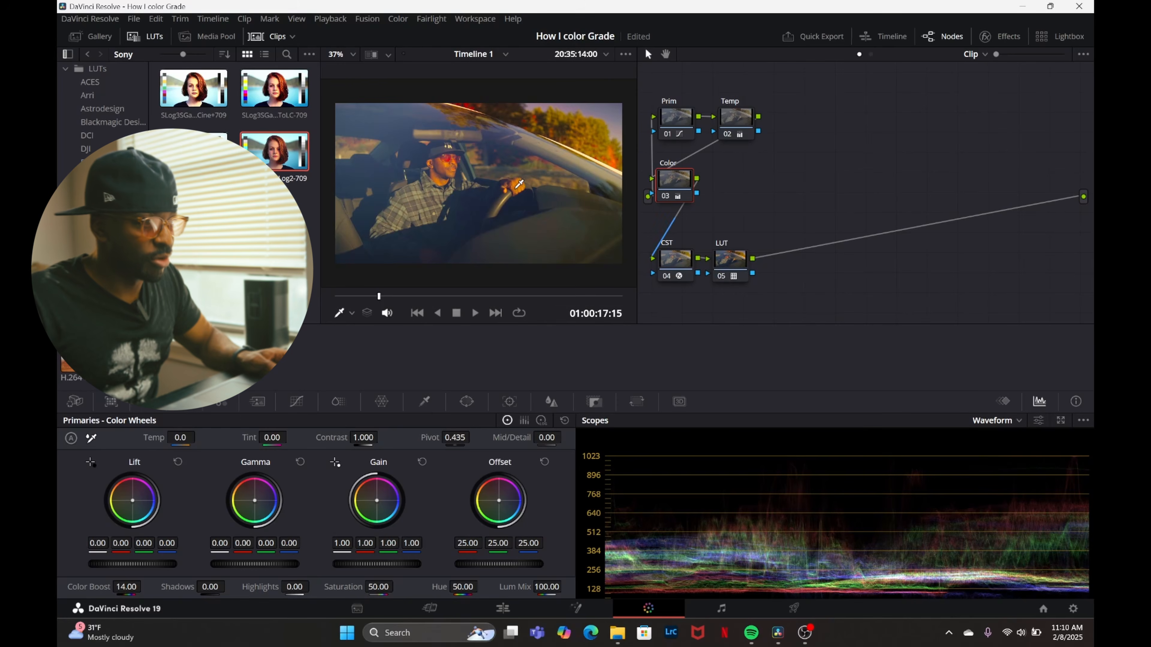
right_click(689, 183)
click(720, 202)
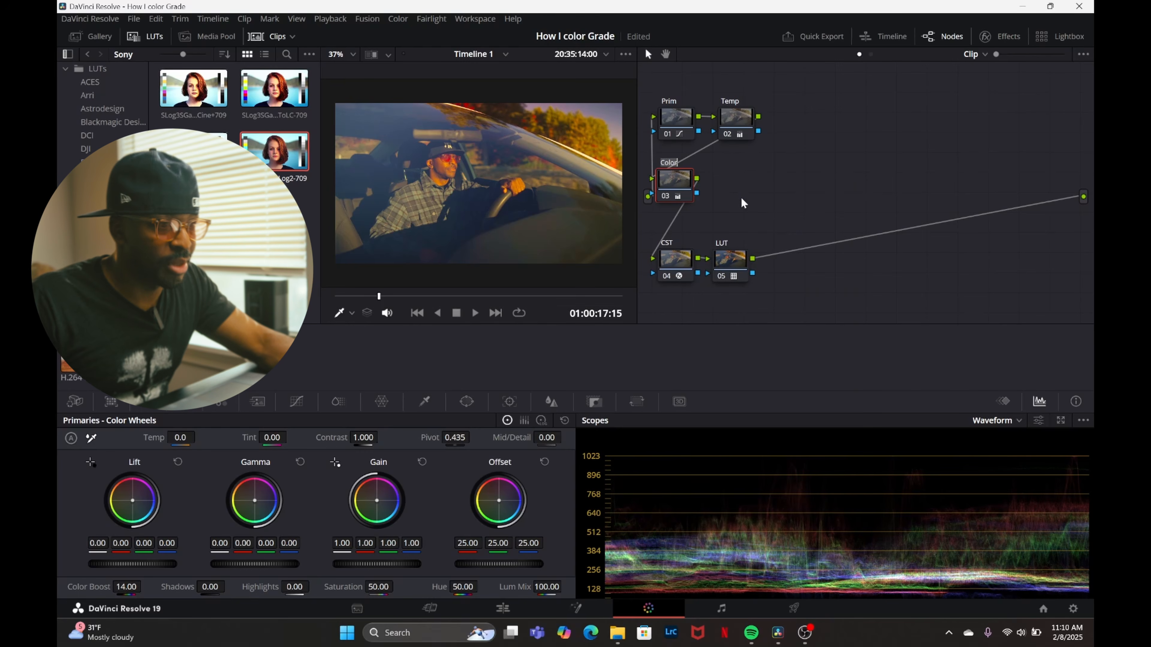
click(687, 197)
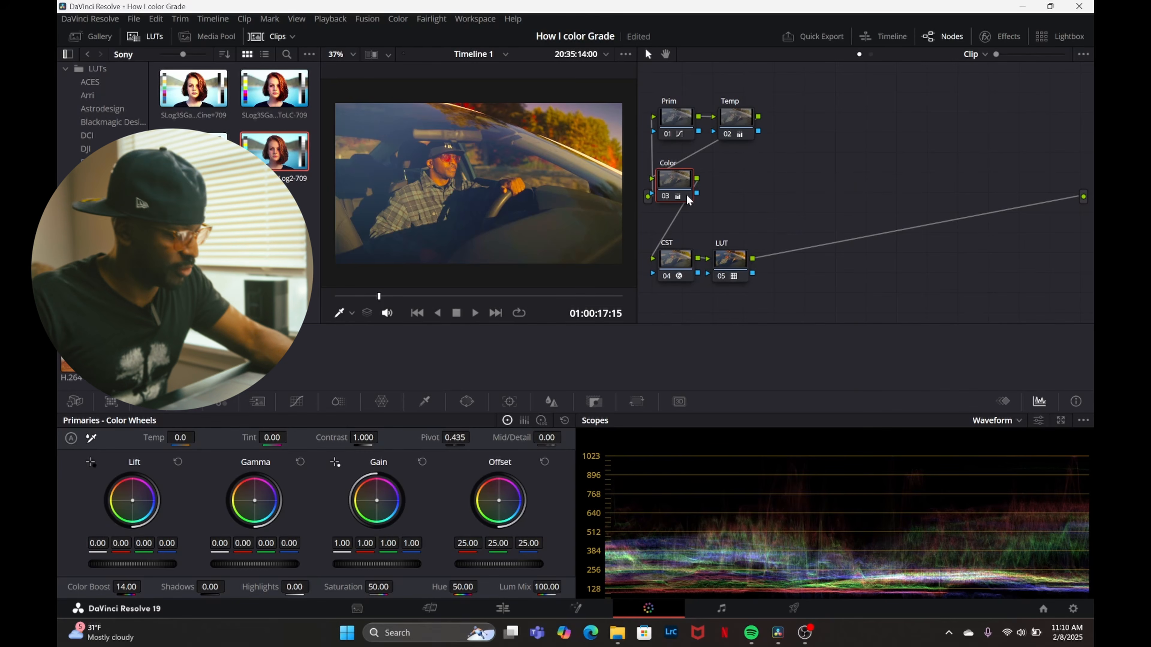
Add a serial node after Color and label it Look.
key(alt+s)
right_click(728, 183)
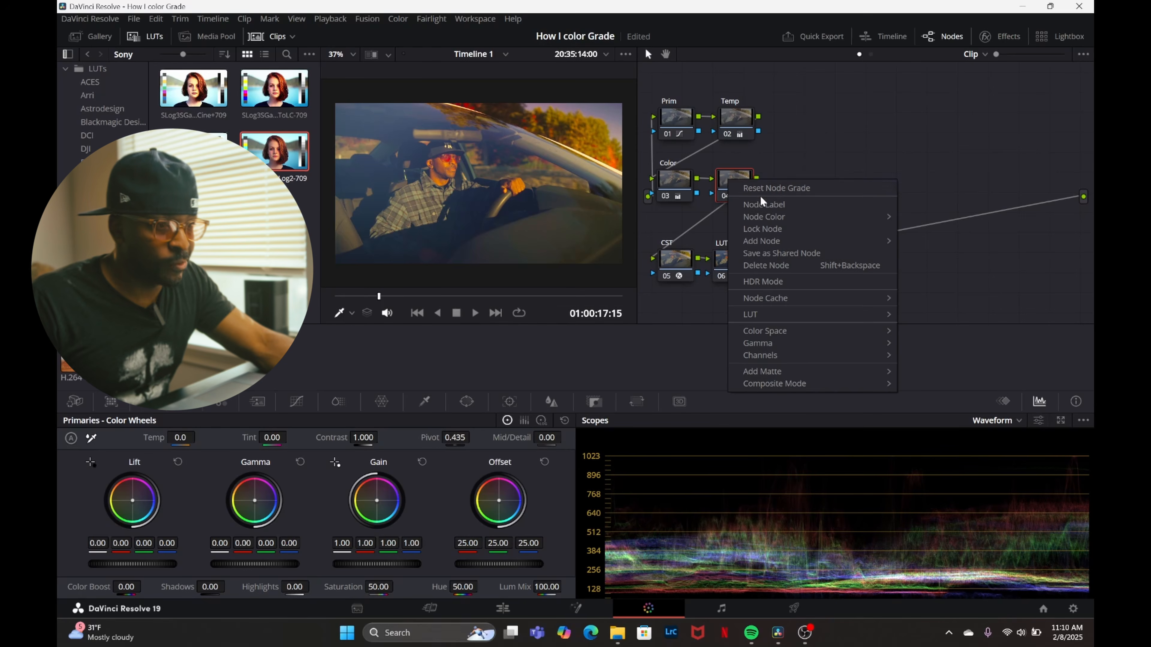
click(761, 204)
text(Look)
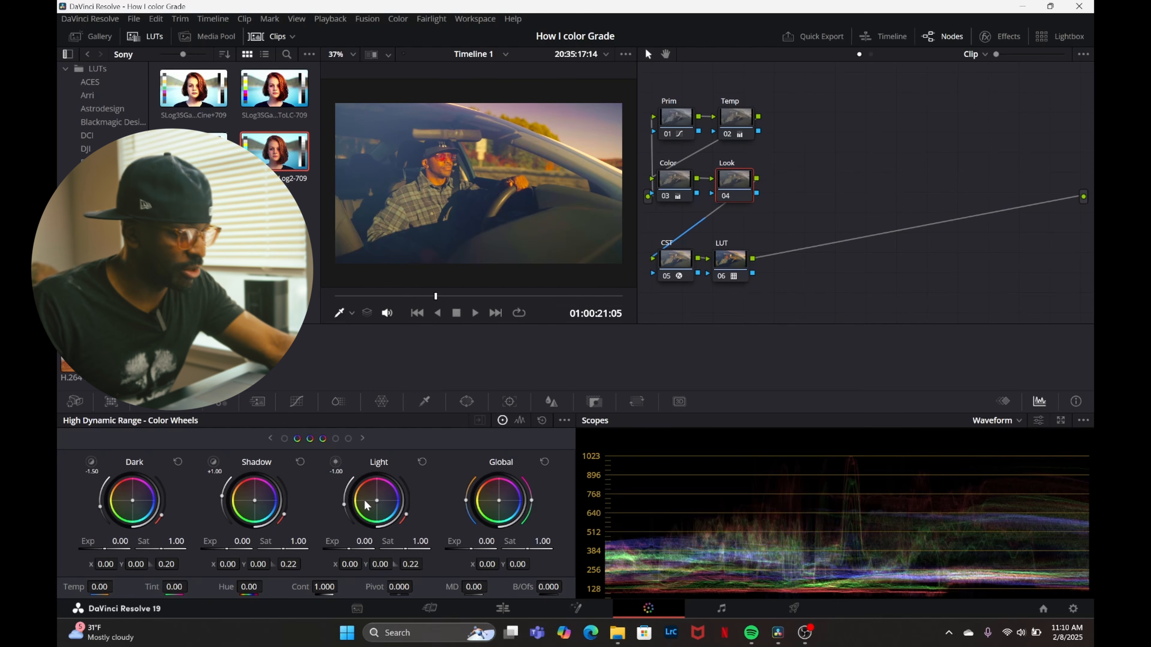
Tint the Look node's HDR Light wheel toward golden orange, with X about -0.04 and Y about 0, and check the clip full screen.
drag(381, 505, 381, 504)
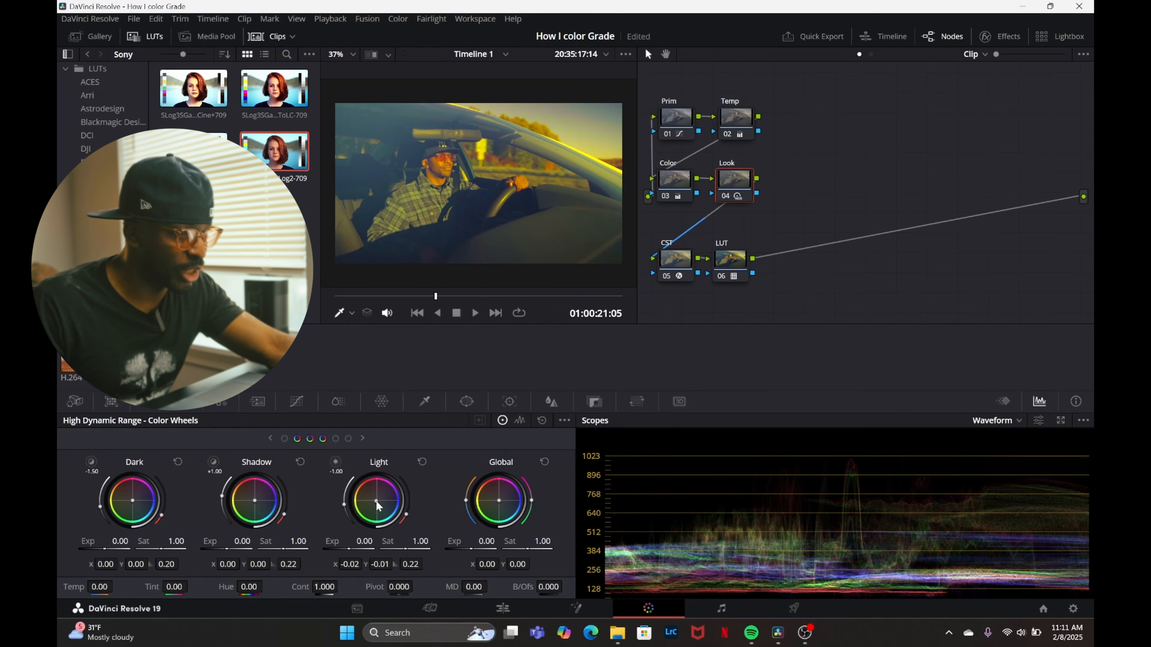
drag(380, 504, 380, 504)
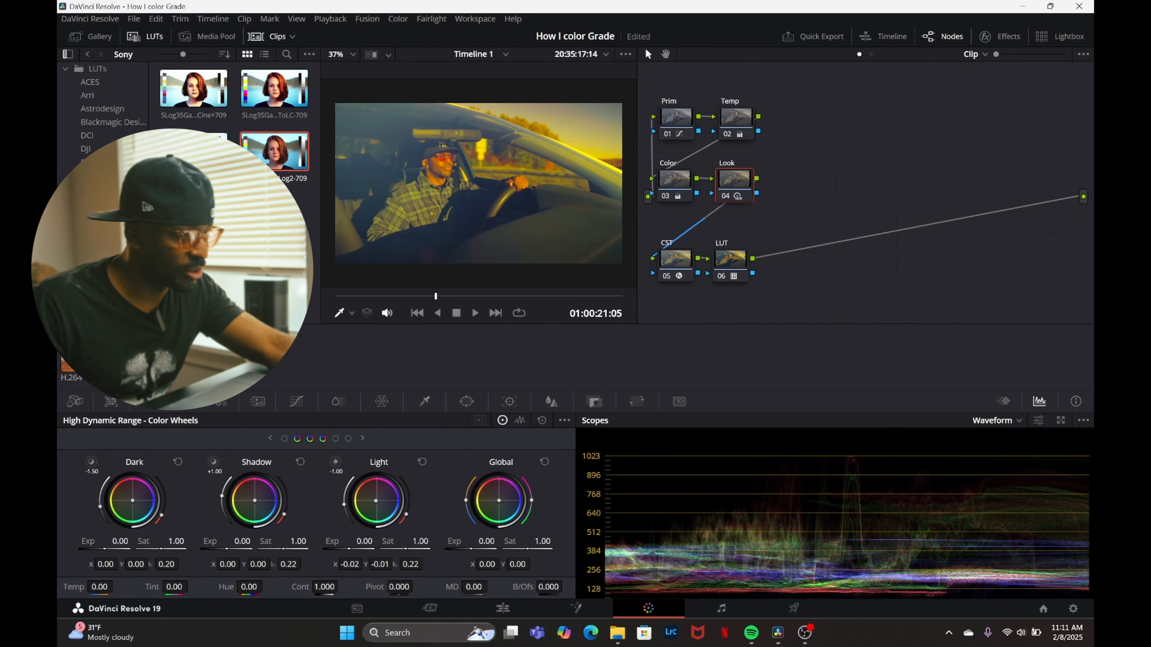
drag(376, 500, 375, 500)
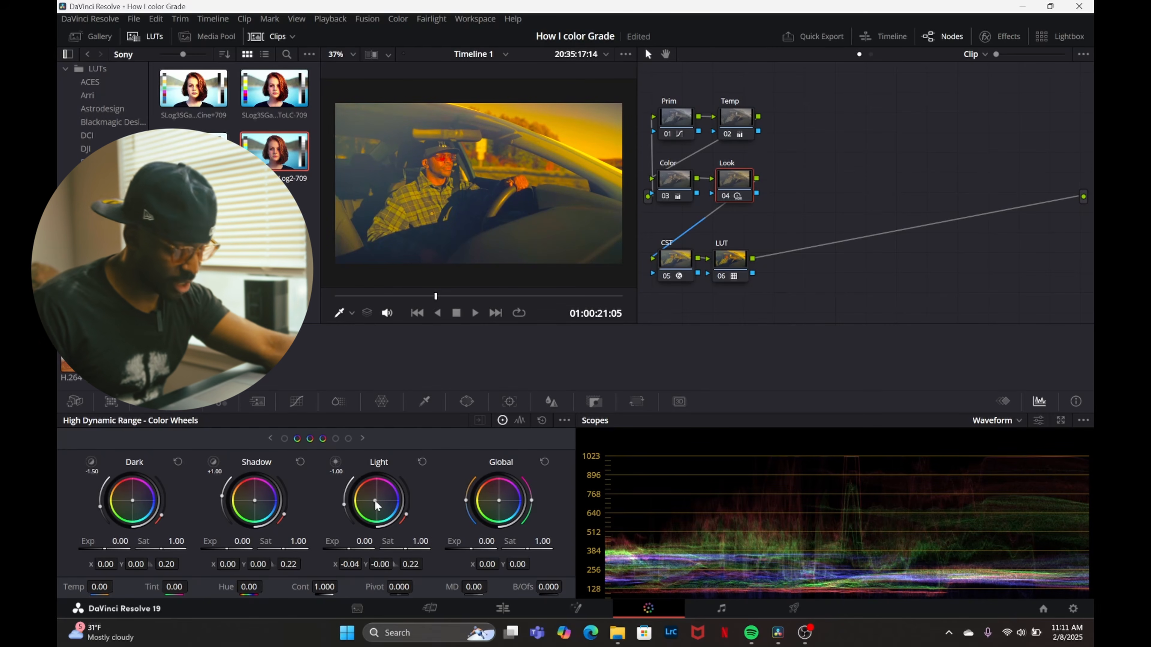
key(ctrl+f)
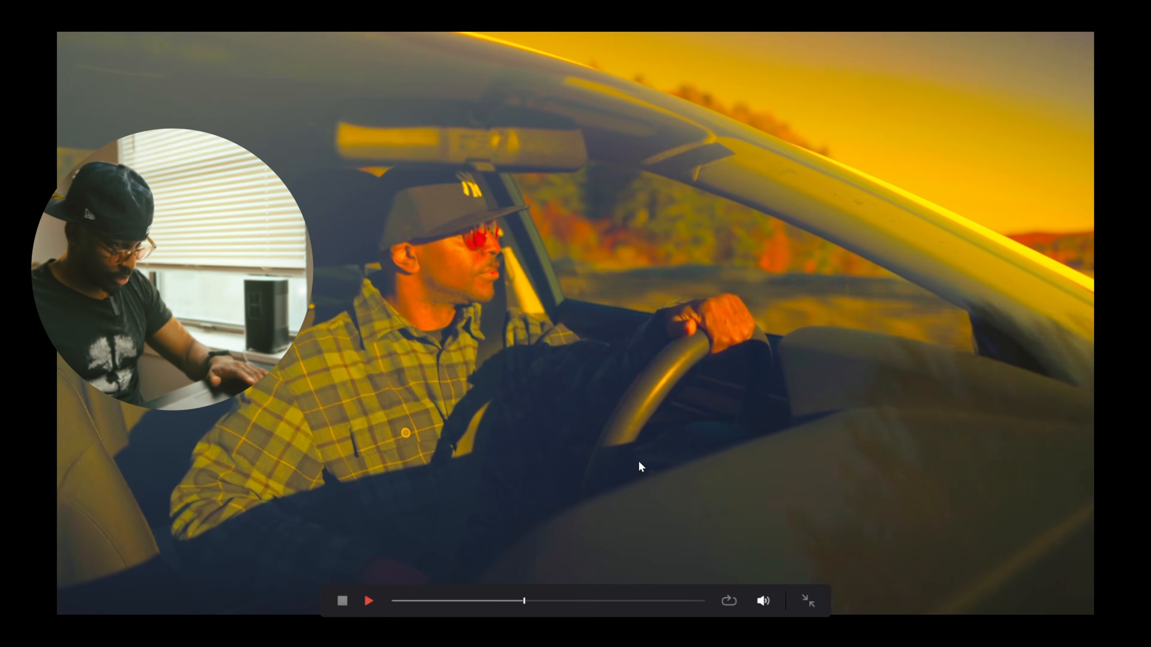
key(Escape)
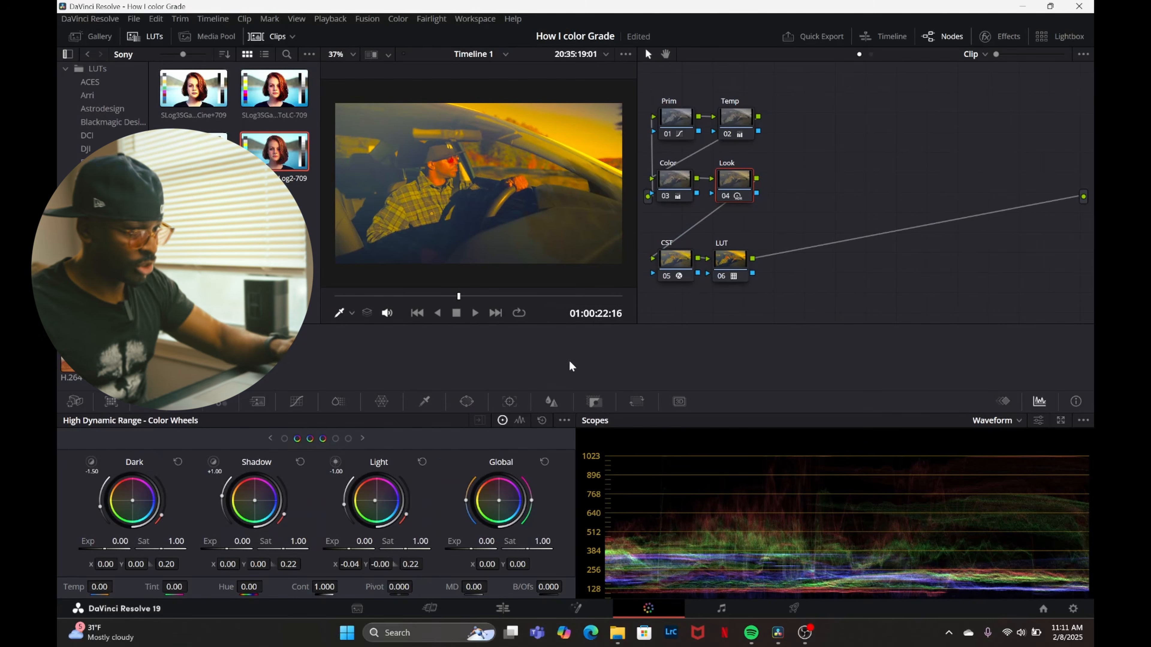
Retint the Look node's HDR Light wheel to X about -0.02 and Y about -0.01, and nudge the Shadow wheel very slightly.
double_click(377, 500)
drag(380, 505, 376, 508)
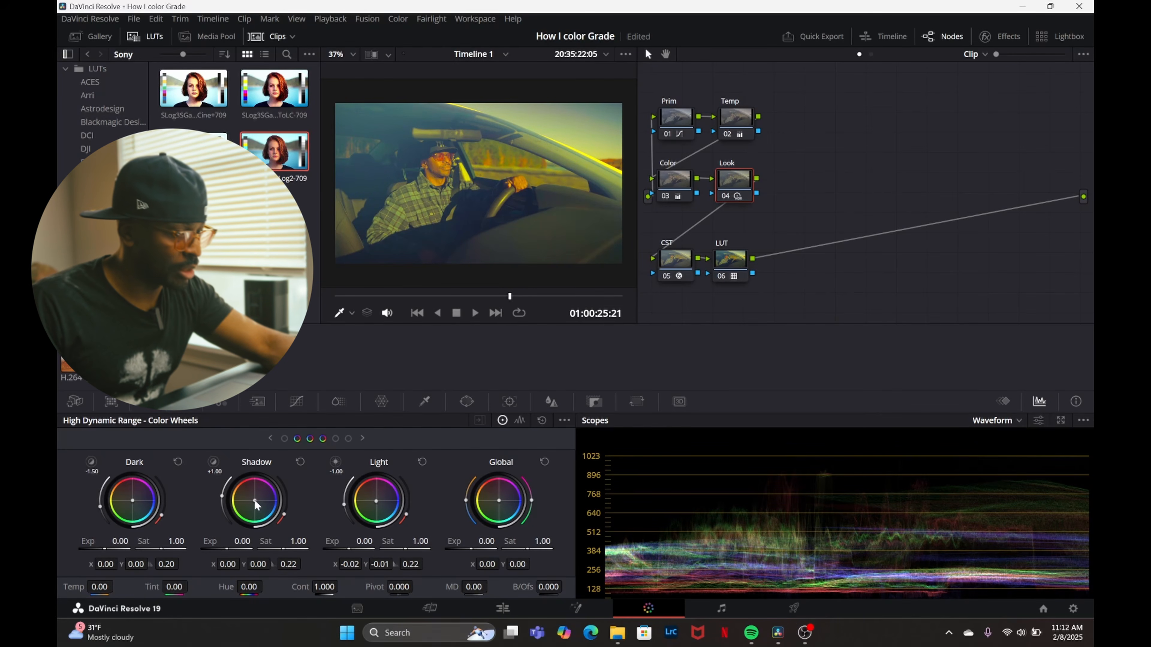
drag(255, 501, 255, 501)
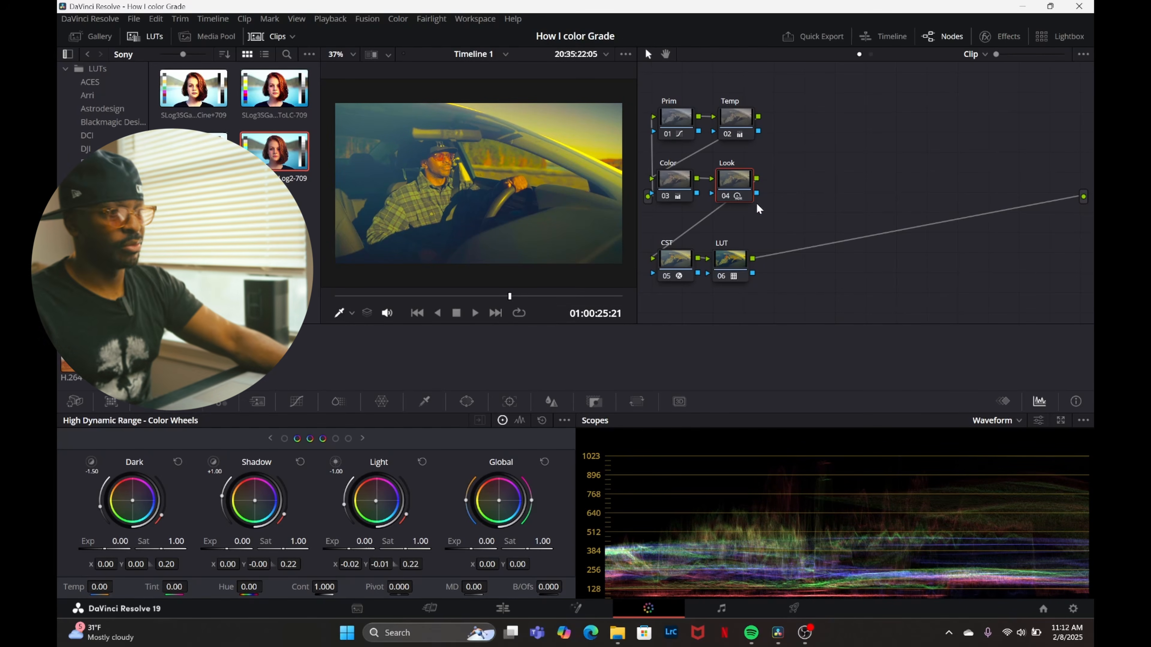
Toggle the Look node off and on to compare the image with and without the tint.
click(726, 194)
click(726, 194)
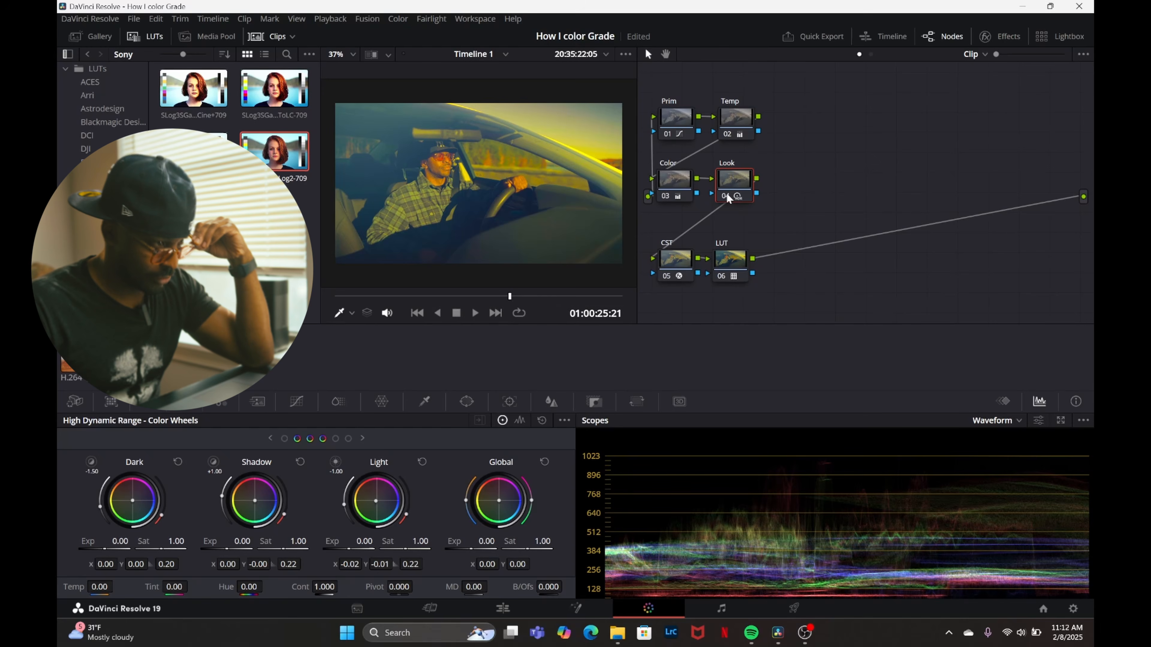
click(726, 194)
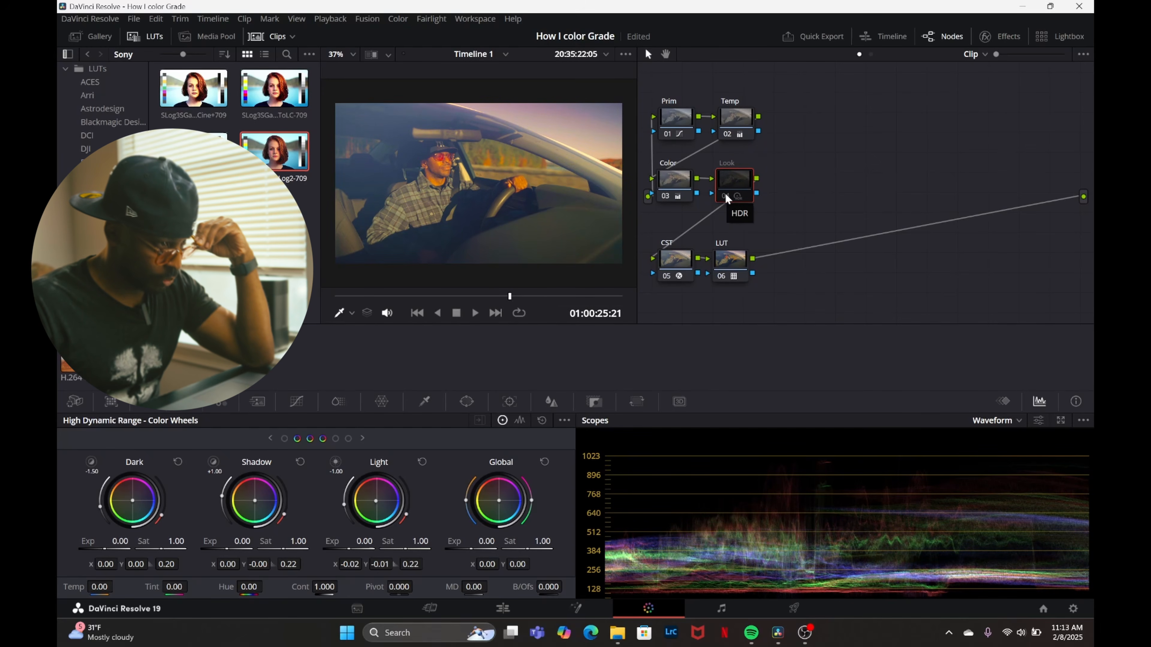
click(725, 193)
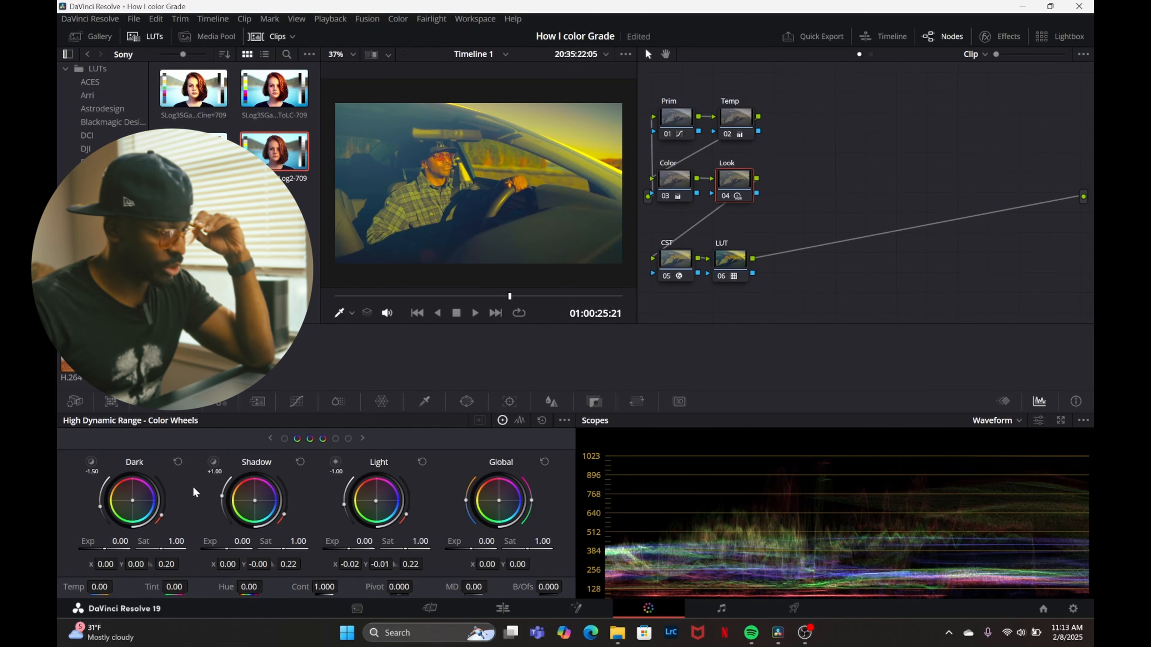
Lower the white point of the Prim node's custom curve to darken the brightest highlights.
click(683, 118)
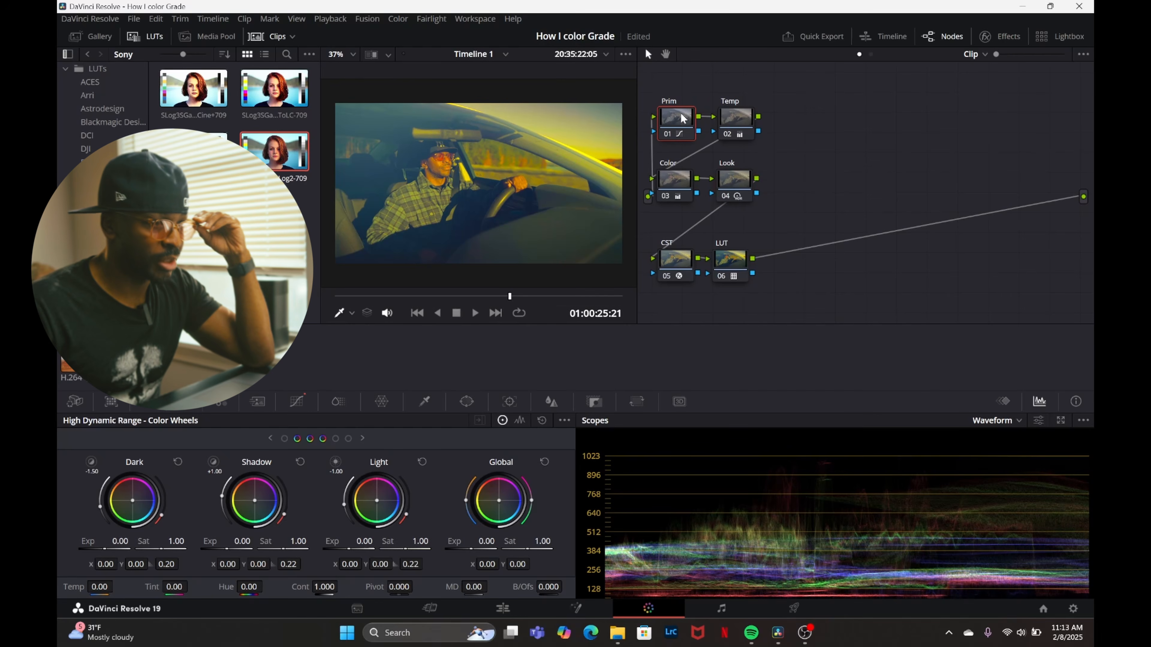
click(148, 402)
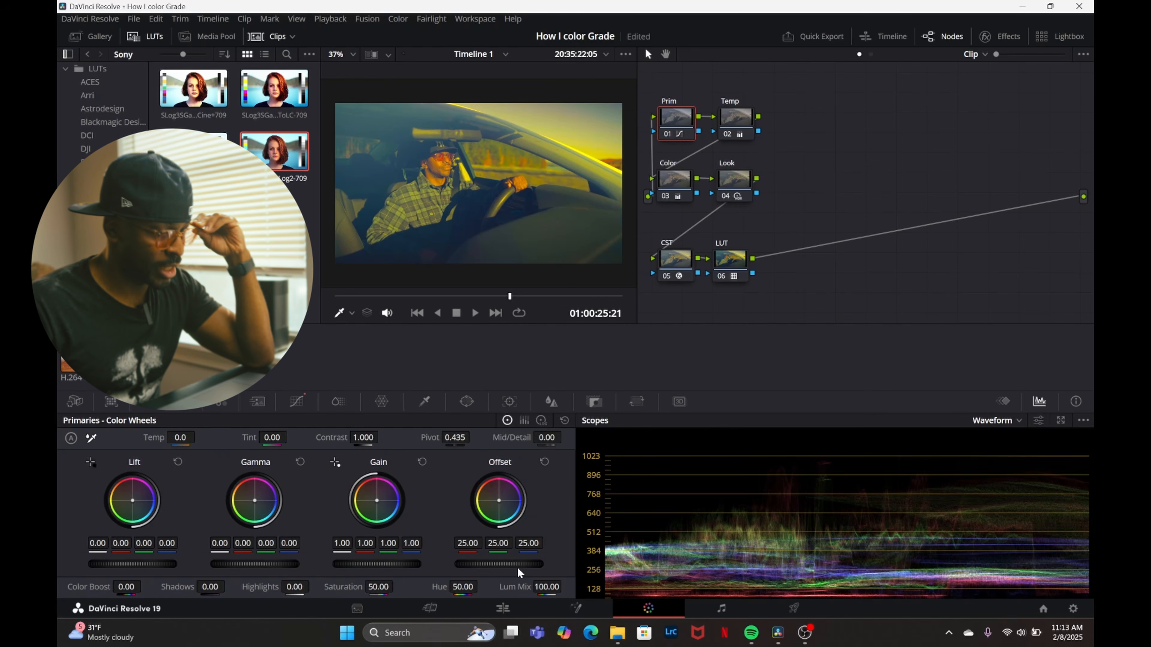
click(297, 402)
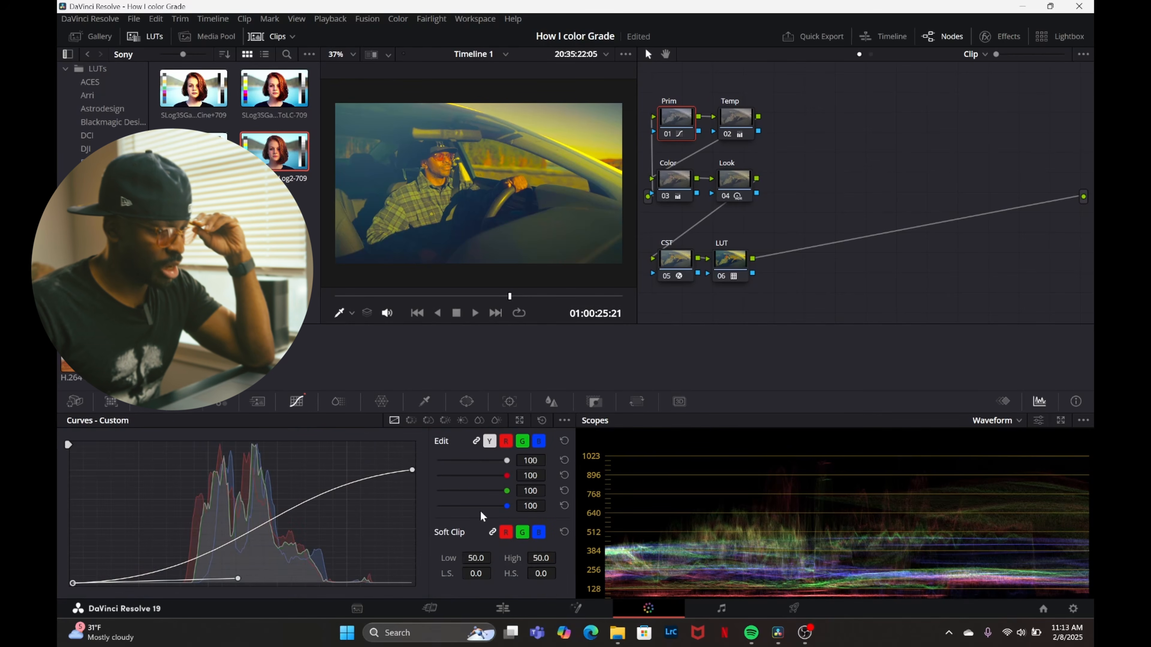
mouse_move(413, 470)
mouse_down()
mouse_move(434, 483)
mouse_move(413, 482)
mouse_up()
Set the Prim node's Contrast to 1.026, Shadows to -7.00 and Highlights to 3.00, and scrub back through the clip.
click(147, 403)
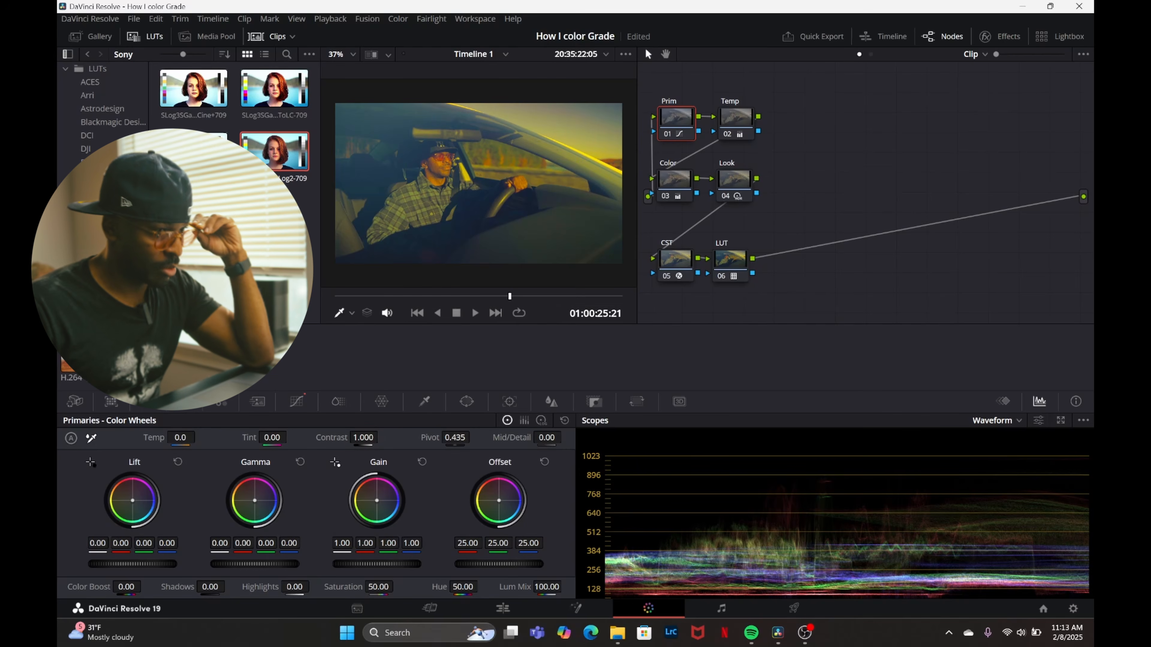
drag(364, 438, 373, 438)
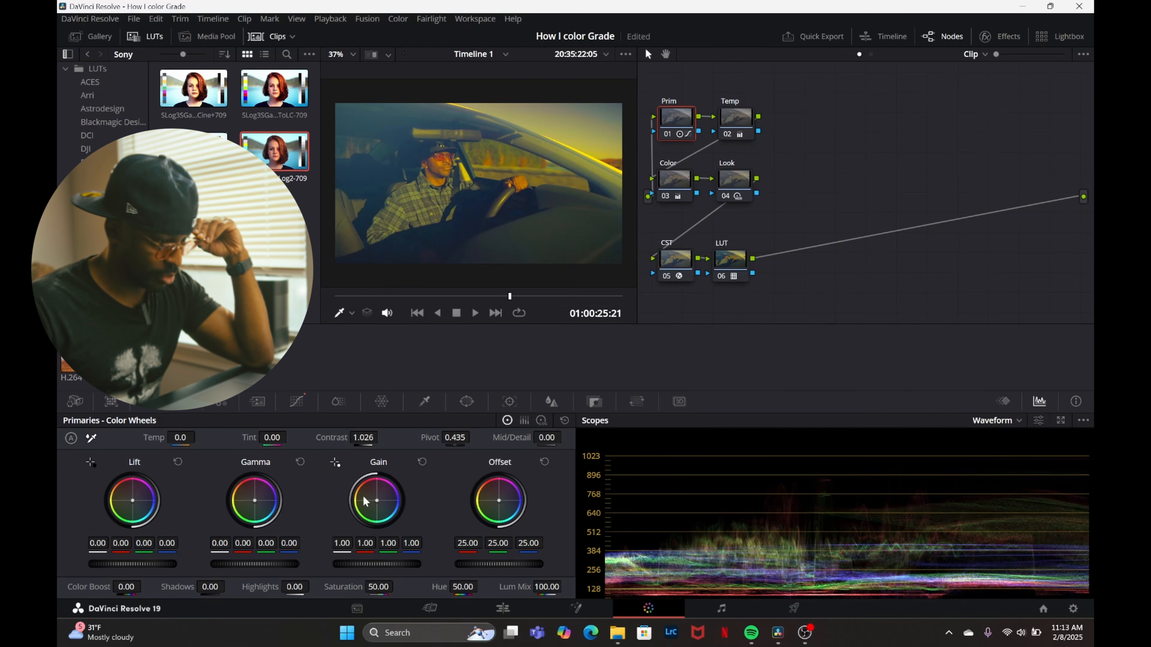
drag(294, 586, 282, 587)
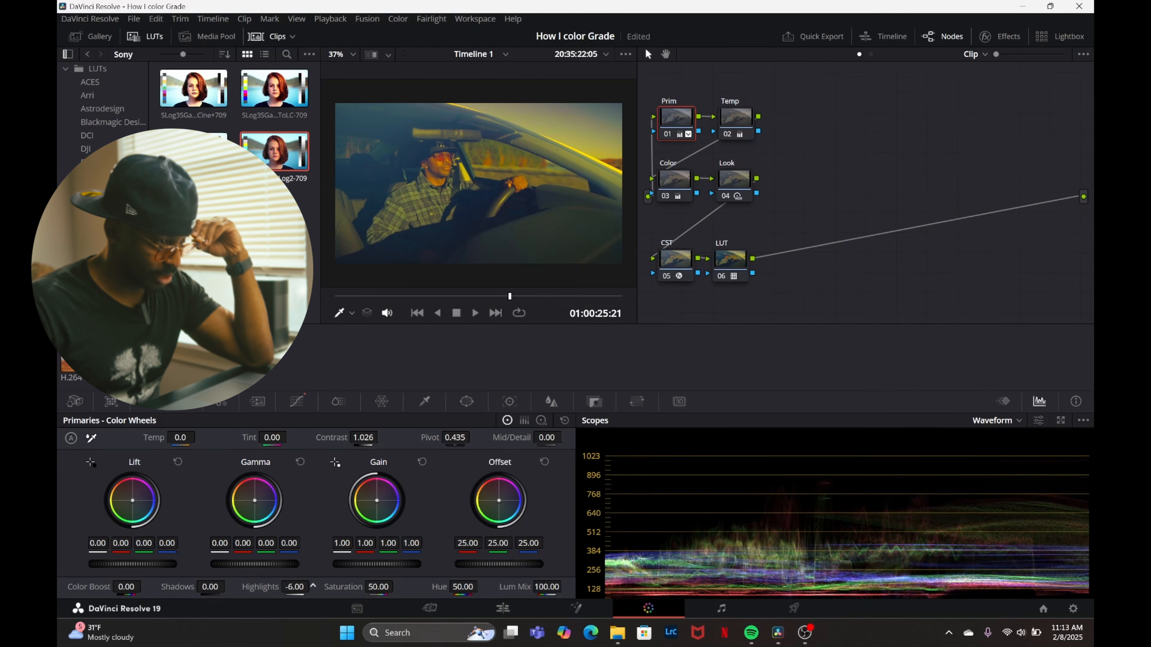
drag(210, 586, 203, 587)
drag(291, 588, 309, 588)
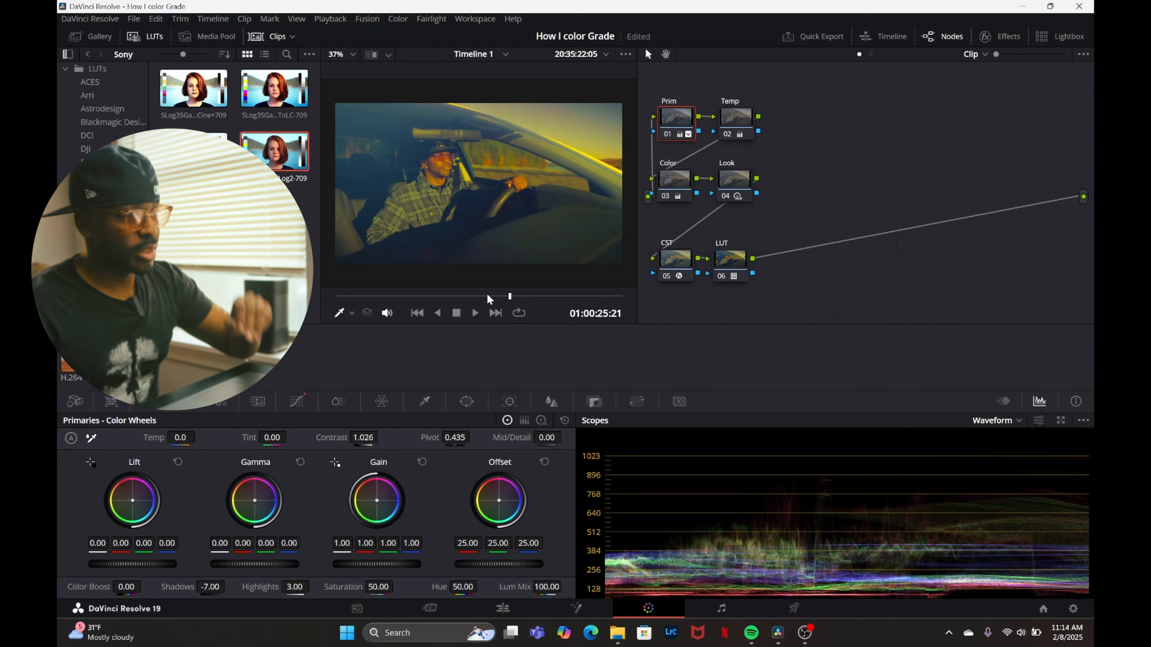
drag(487, 296, 334, 297)
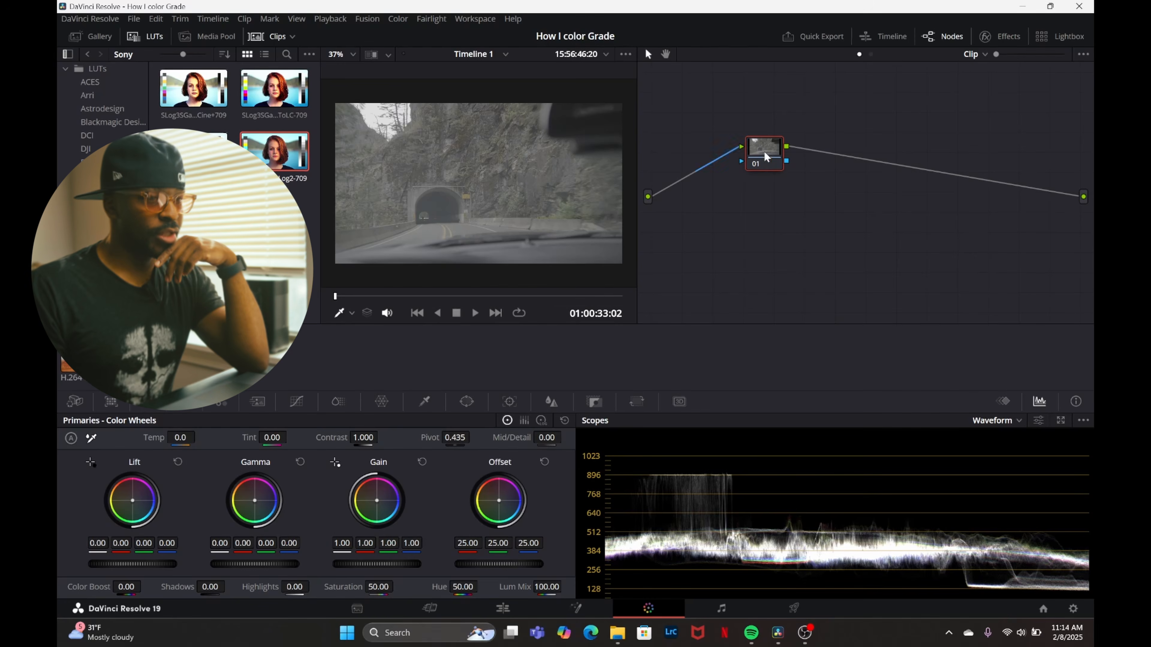
Reposition the tunnel clip's first node nearer the source input and label it Prim.
drag(765, 156, 717, 149)
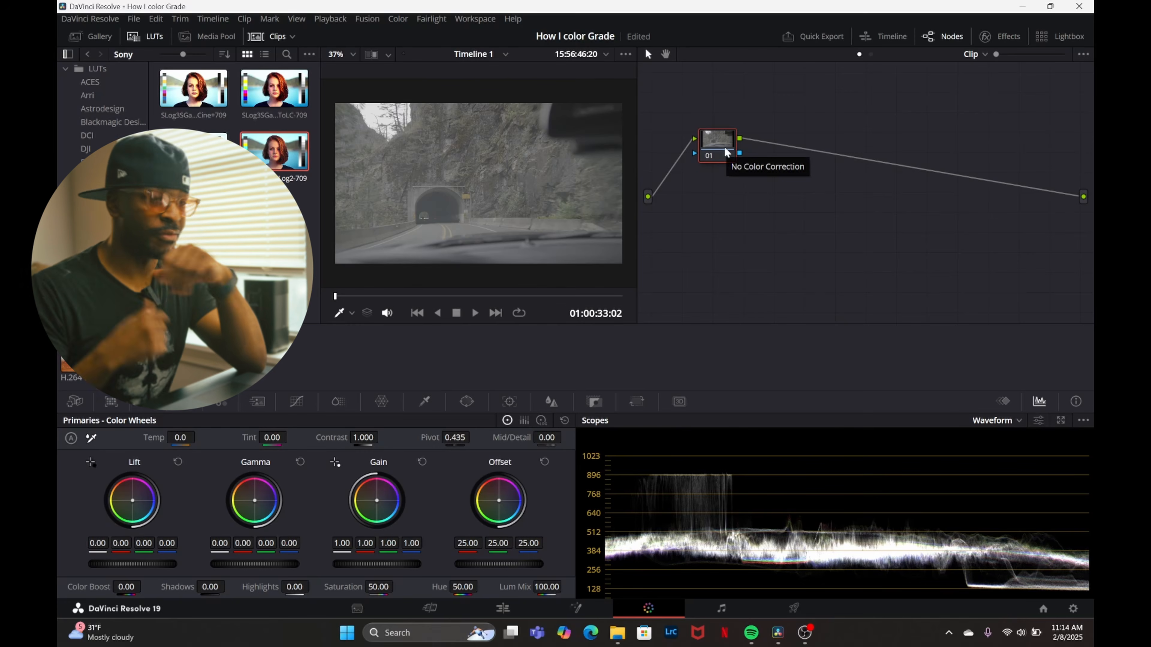
drag(730, 151, 707, 162)
right_click(700, 162)
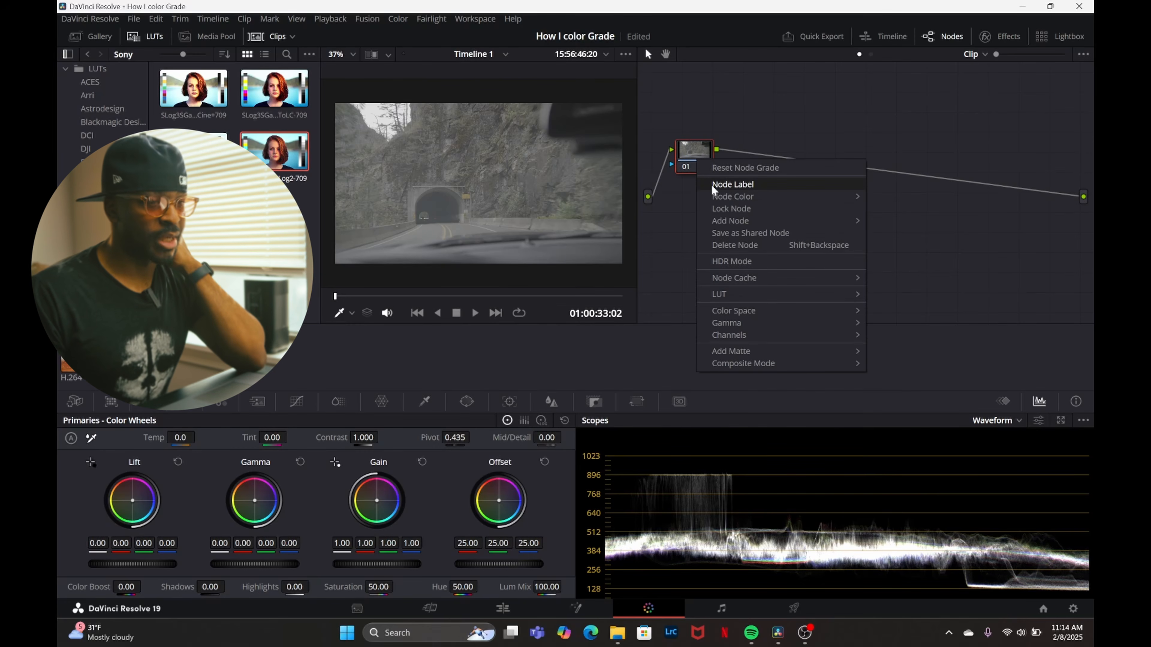
click(712, 187)
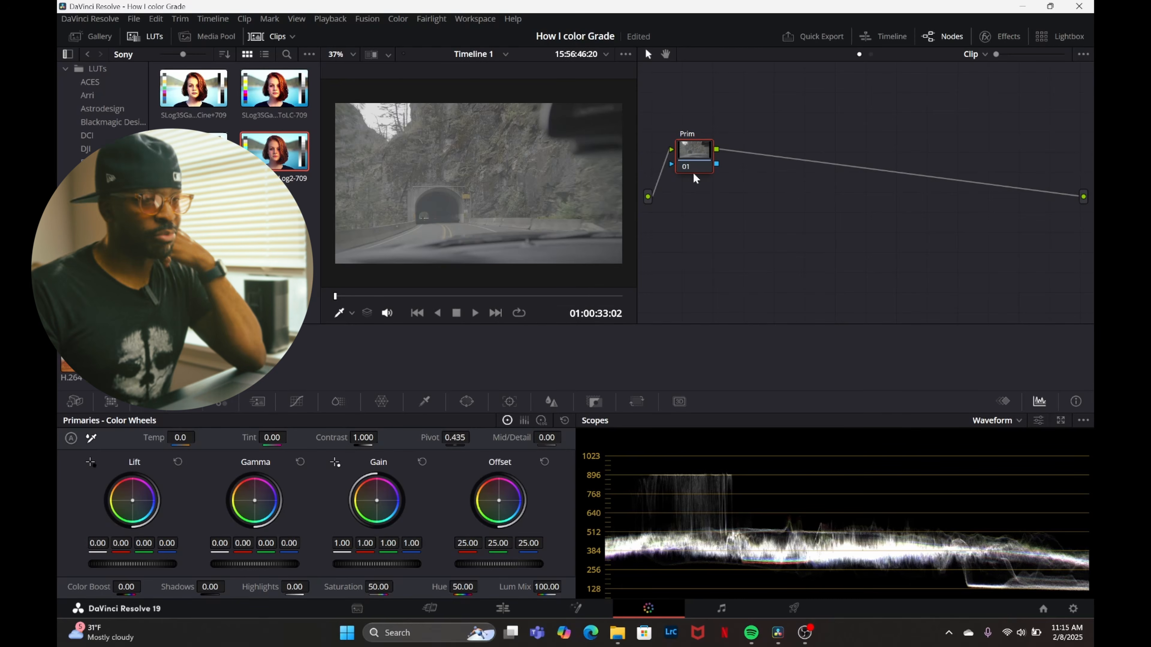
Add a serial node after Prim on the tunnel clip and label it Temp, replacing the label Color.
right_click(707, 153)
click(695, 158)
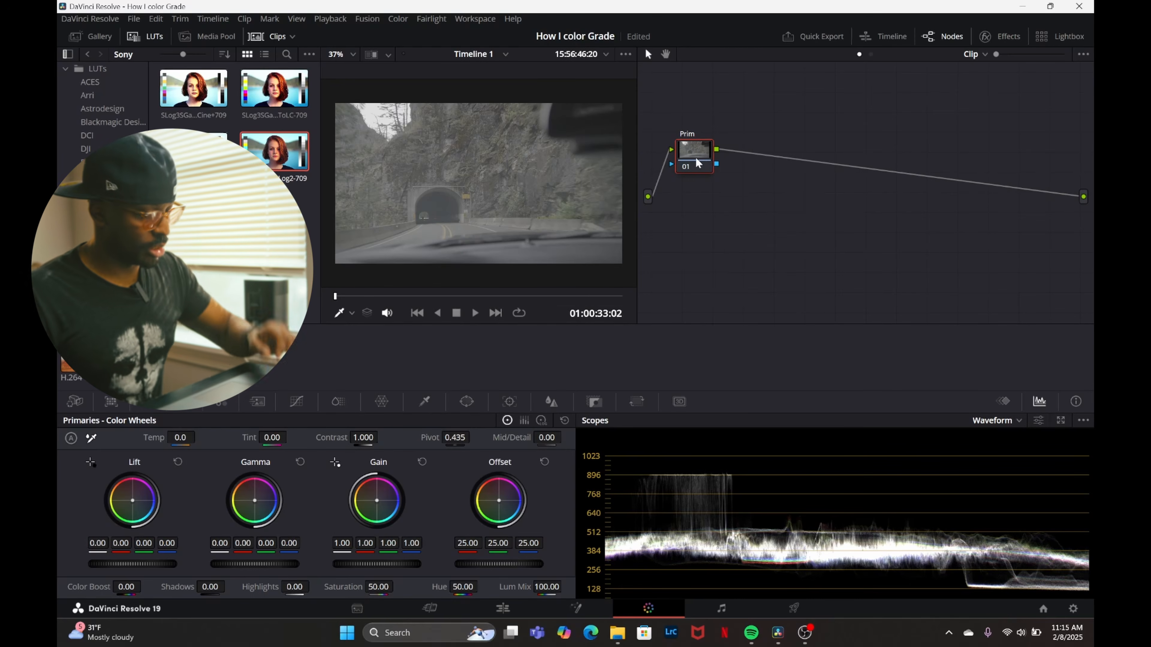
key(alt+s)
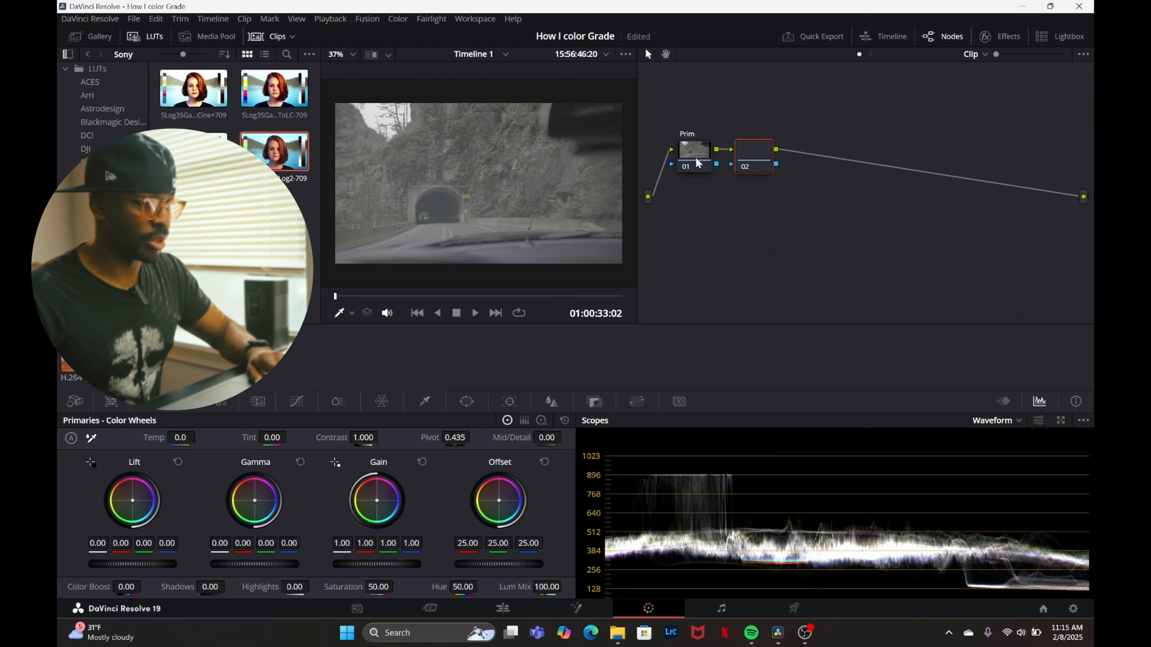
text(Color)
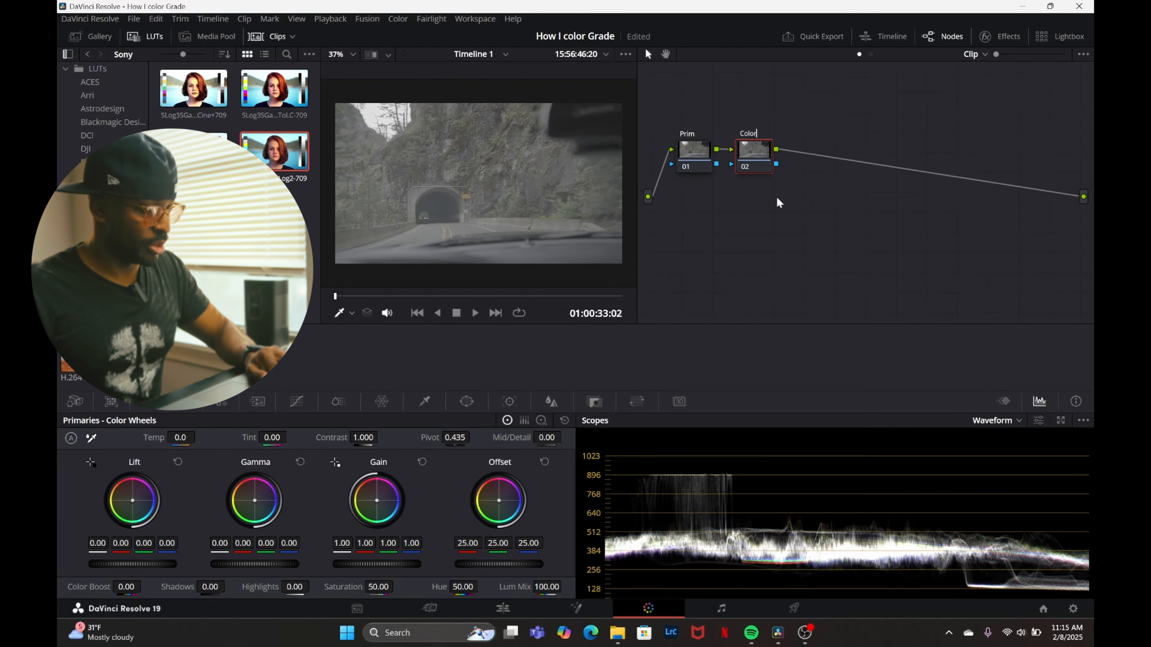
text(a)
key(BackSpace)
key(BackSpace)
key(BackSpace)
key(BackSpace)
key(BackSpace)
key(BackSpace)
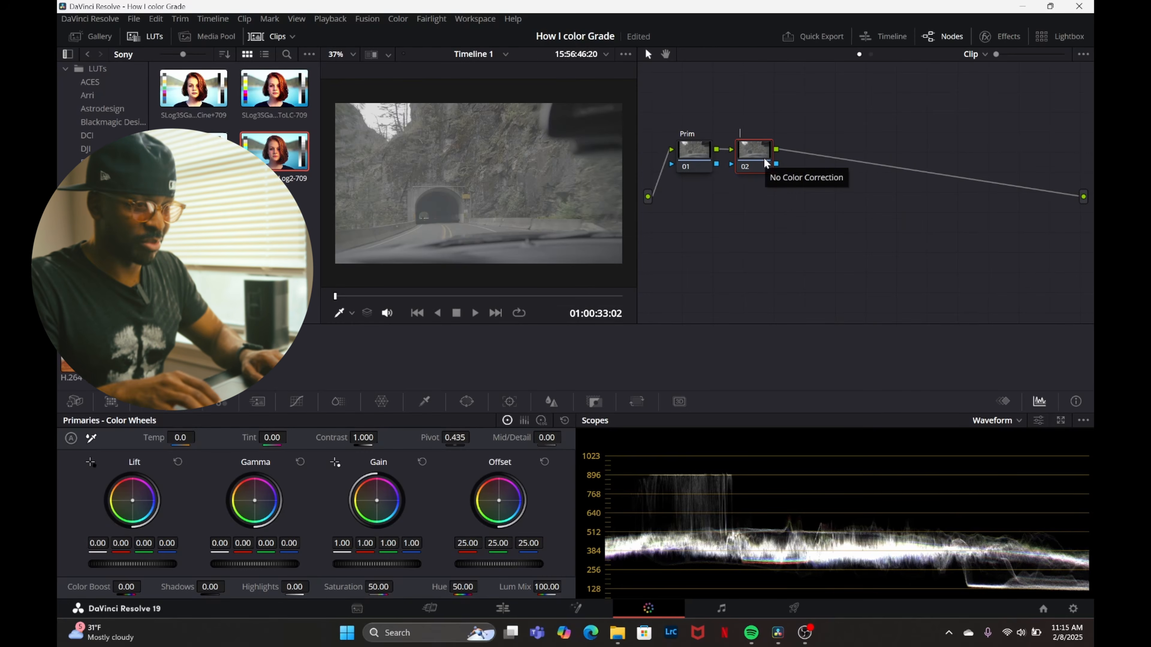
text(Color)
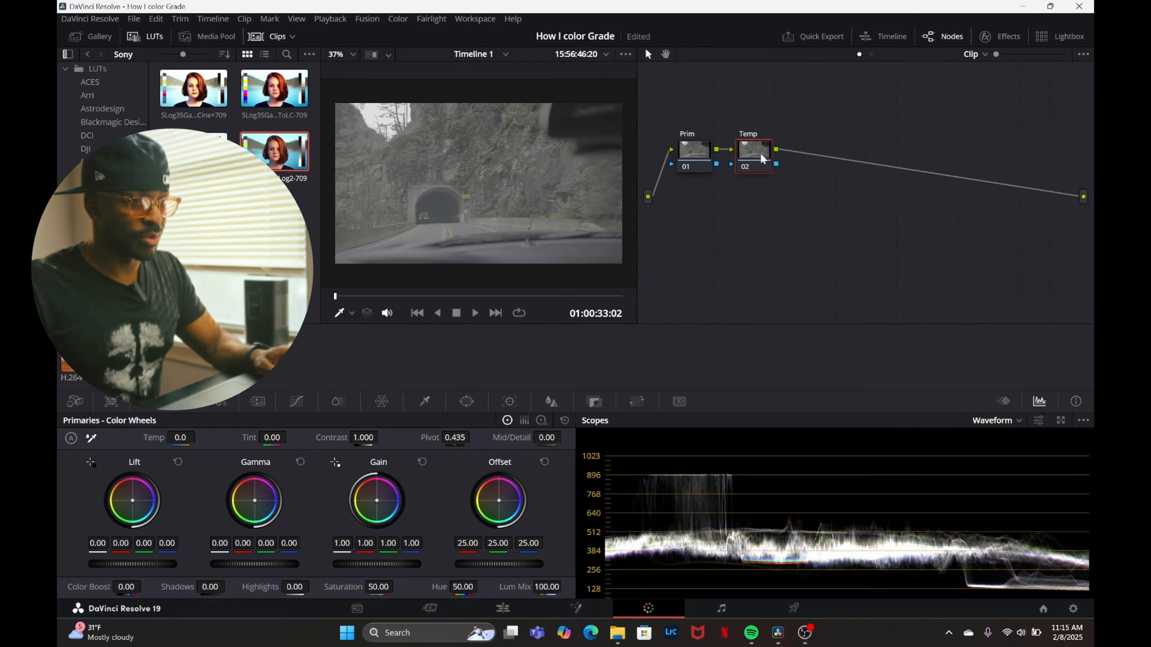
Space the Temp node away from the first node and relabel the Prim node Curlves.
mouse_move(760, 153)
mouse_down()
mouse_move(781, 157)
mouse_move(766, 172)
mouse_up()
click(709, 153)
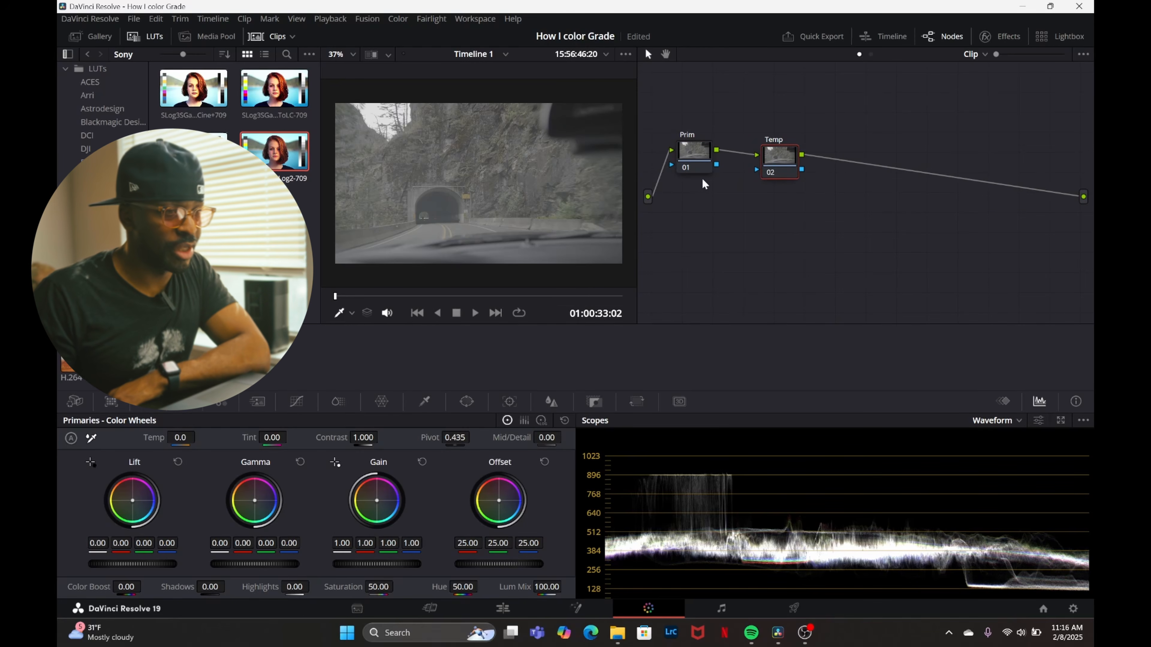
right_click(708, 159)
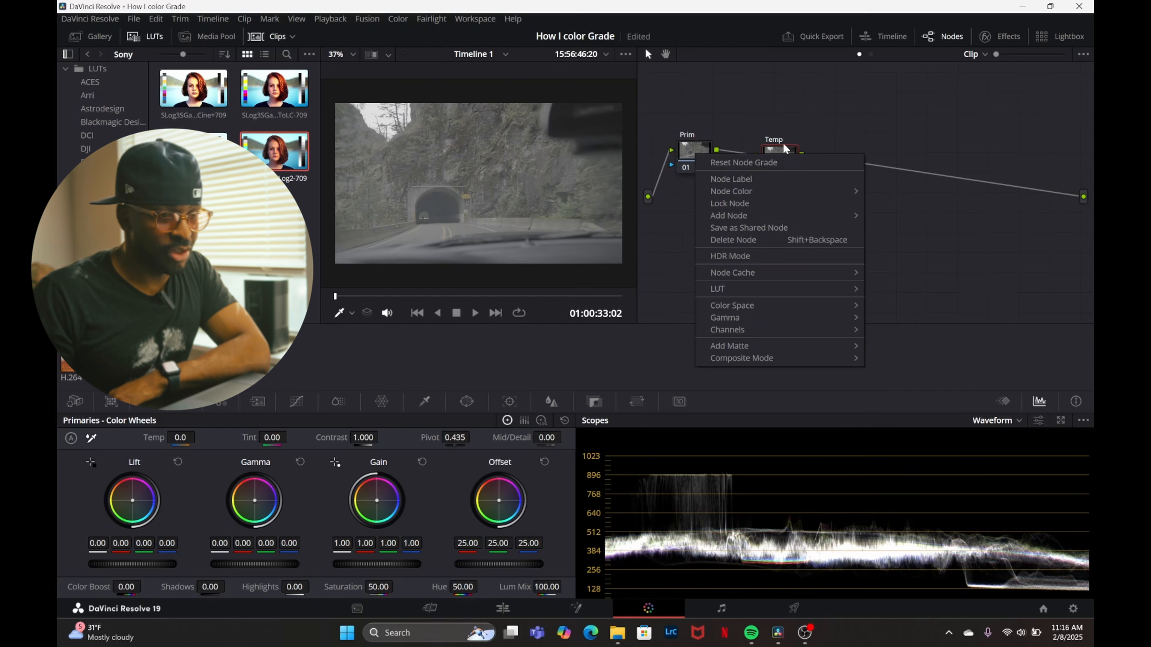
click(727, 179)
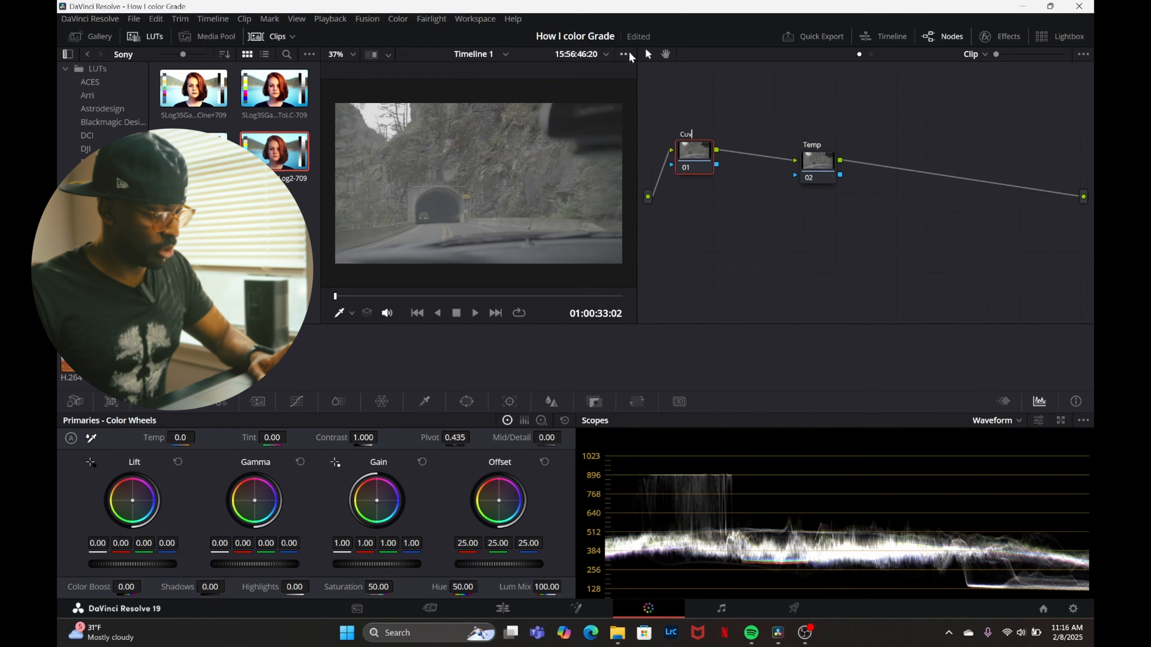
text(Cur)
text(lves)
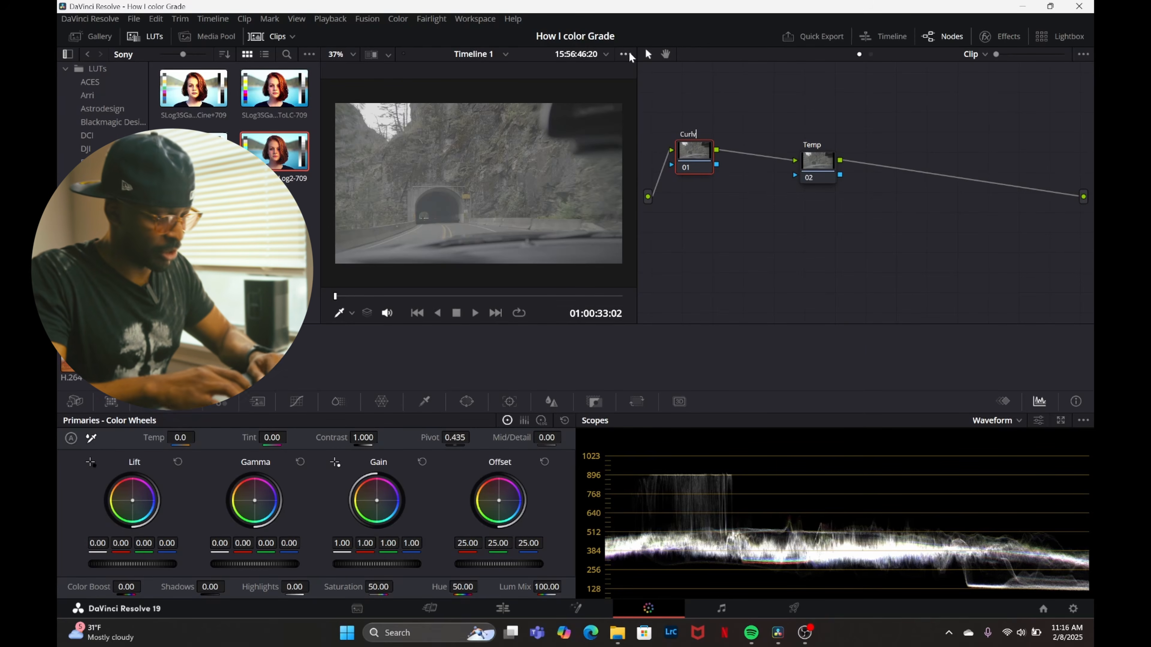
key(Return)
Move the Temp node back up in line with the Curlves node.
right_click(692, 154)
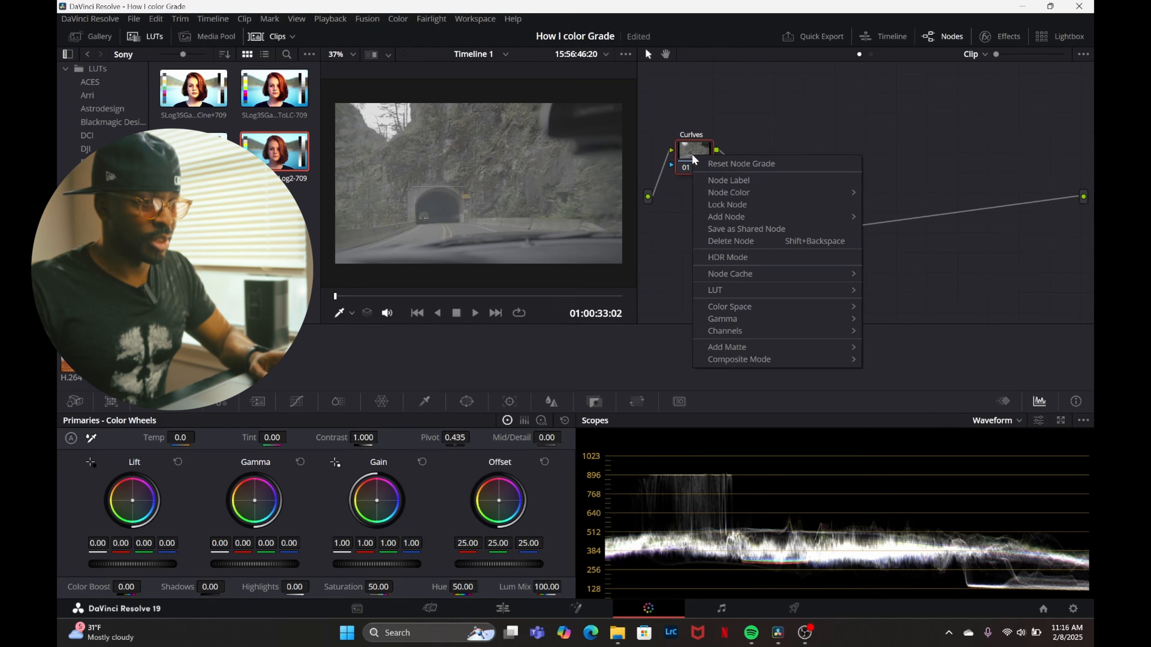
click(725, 189)
click(698, 153)
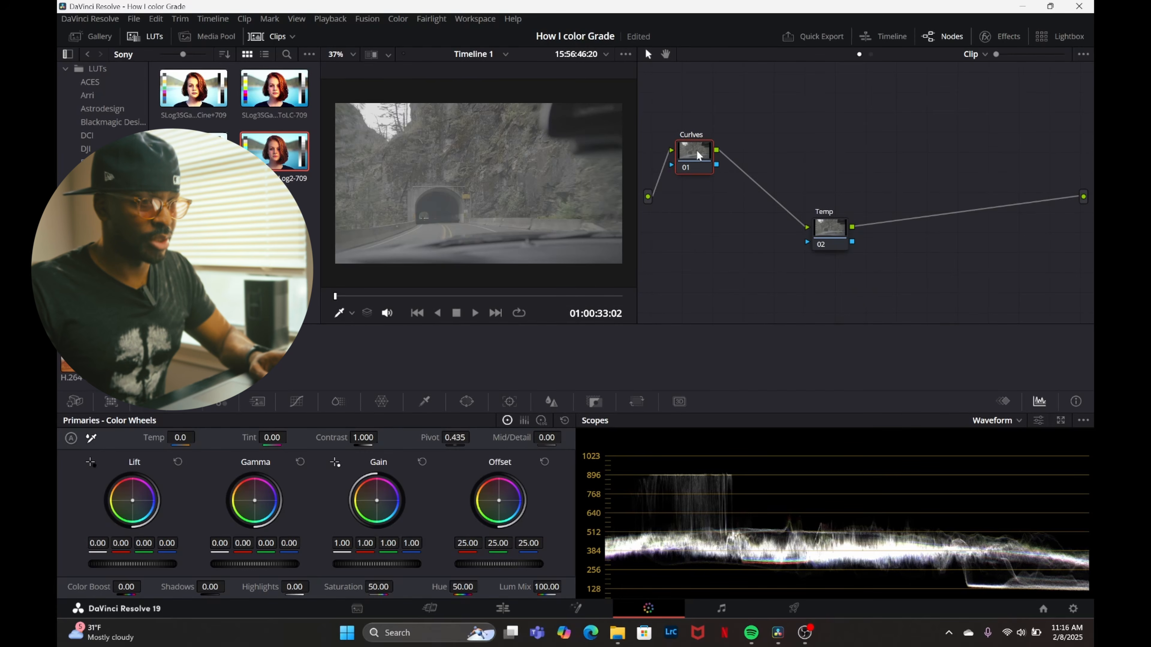
drag(832, 224, 799, 145)
Shape an S-curve on the Curlves node by lifting the highlights, pulling down the shadows and moving the black point slightly inward.
click(694, 153)
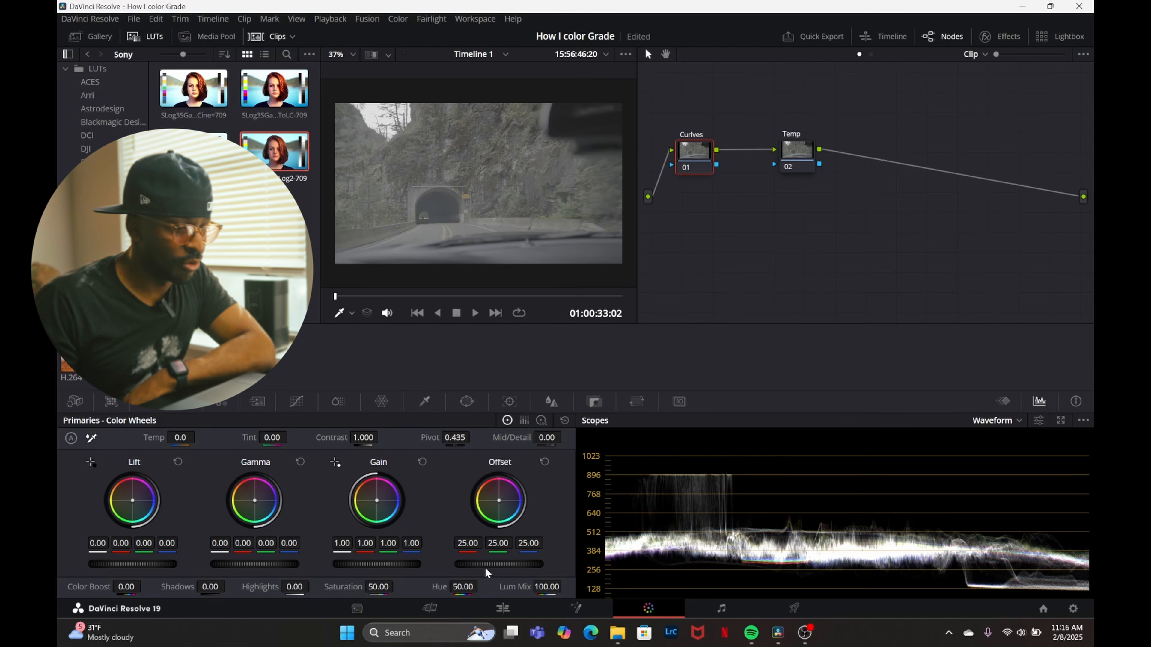
click(304, 401)
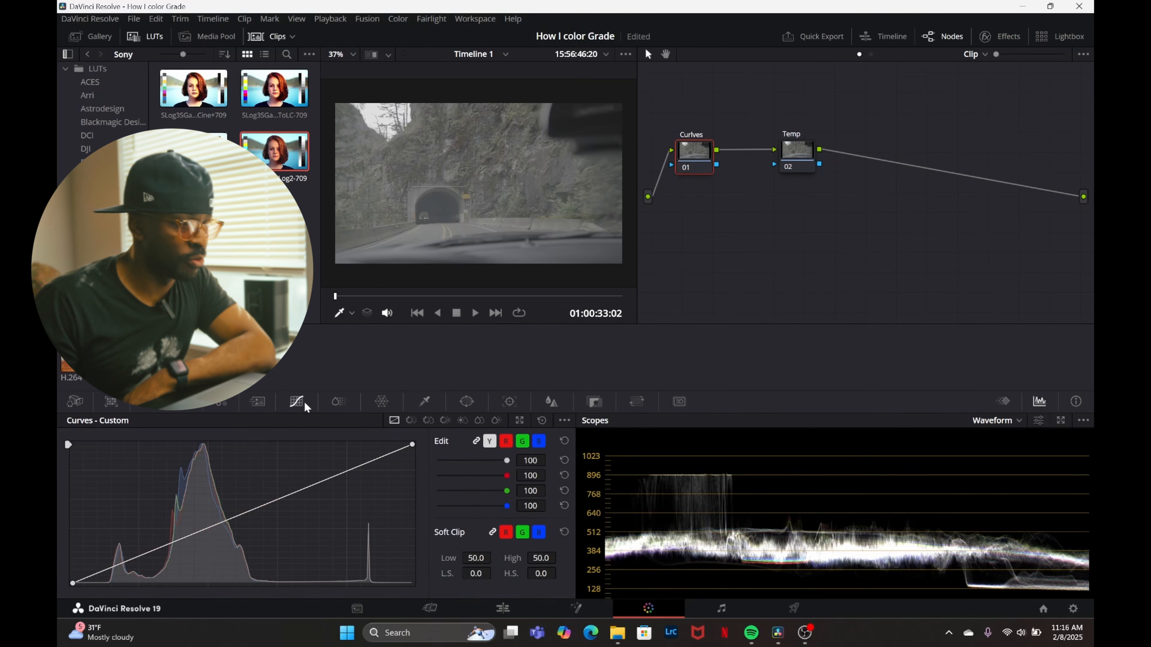
drag(297, 491, 279, 452)
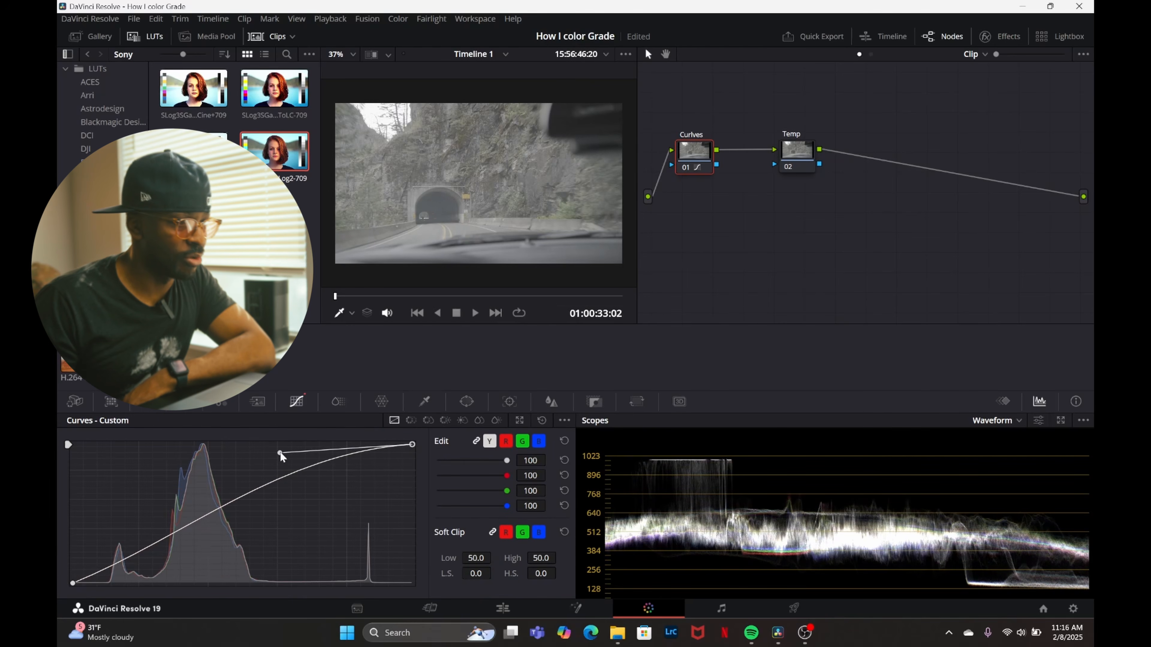
drag(185, 529, 251, 583)
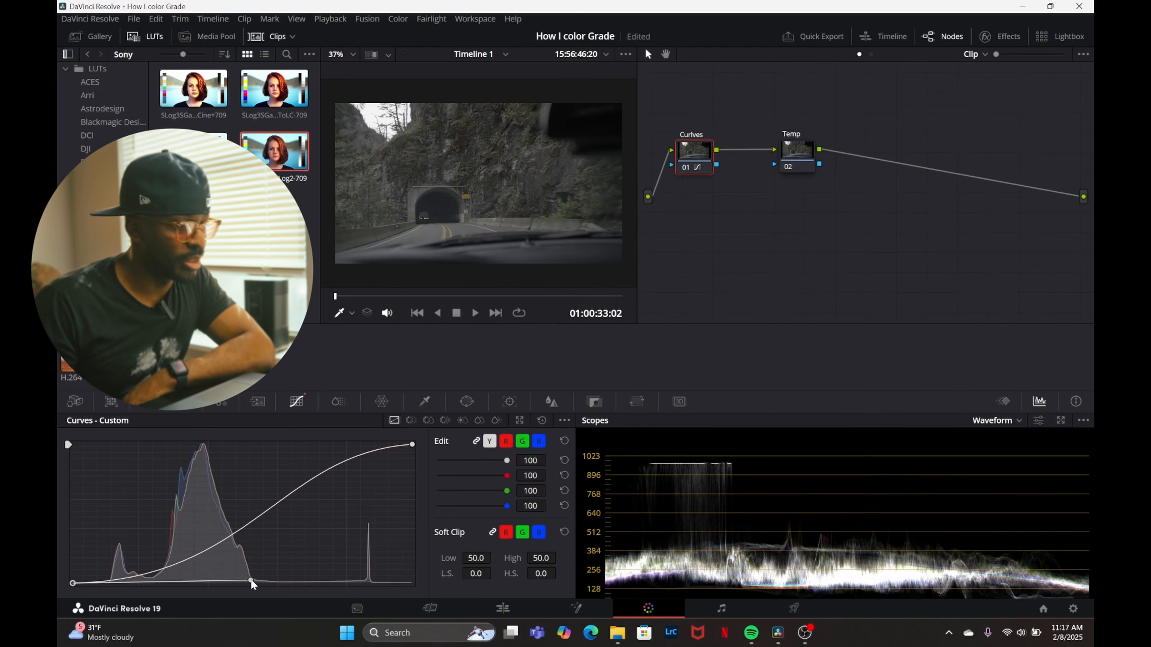
drag(411, 444, 276, 449)
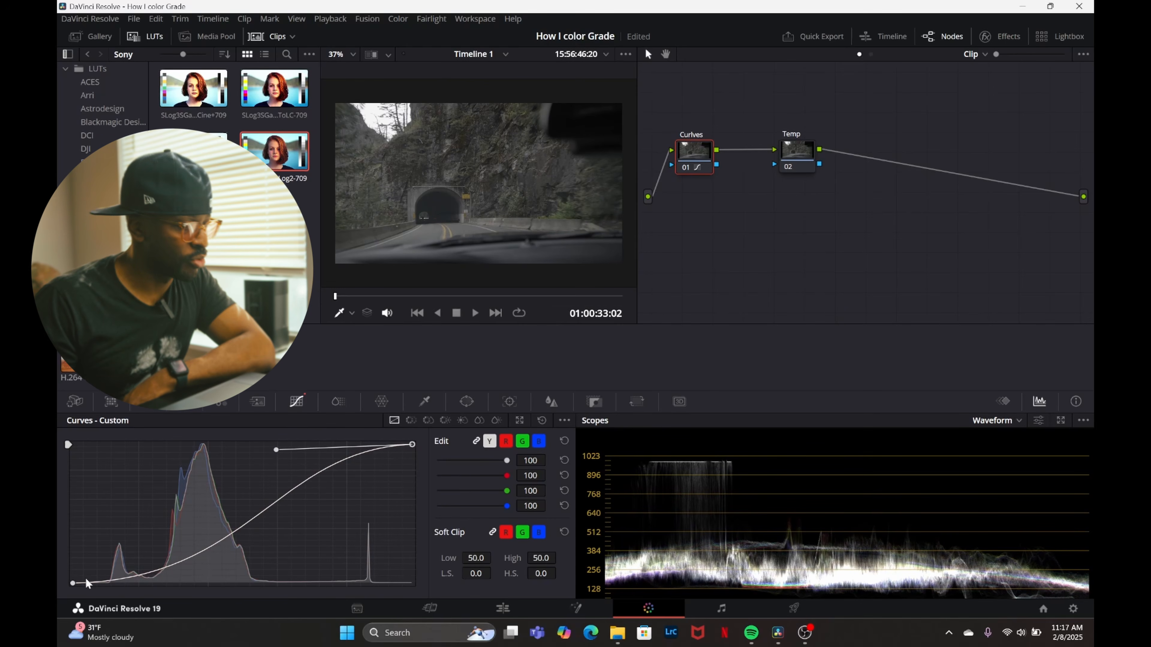
drag(72, 585, 90, 584)
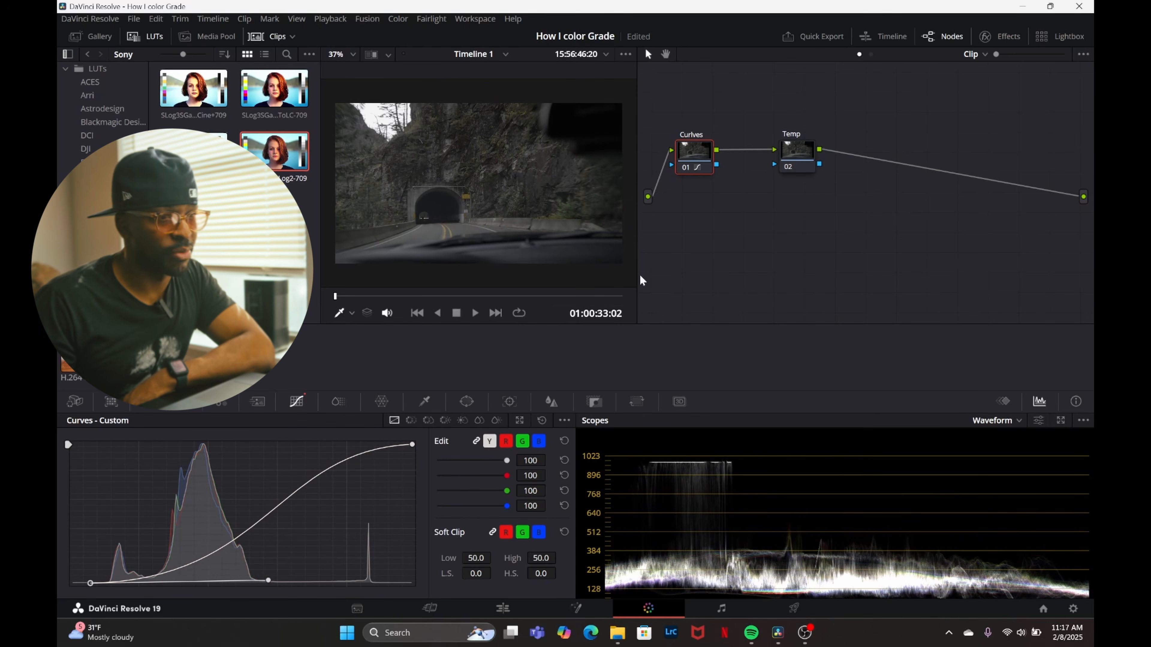
Play the tunnel clip full screen to judge the contrast from the curve.
drag(802, 169, 801, 172)
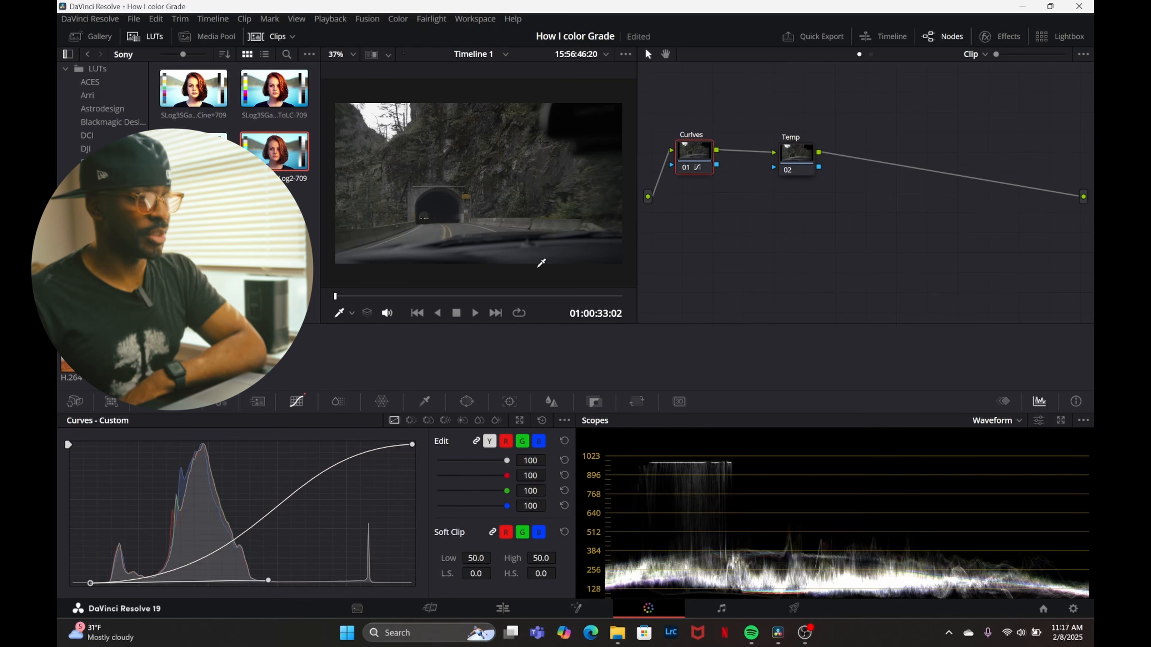
key(space)
key(ctrl+f)
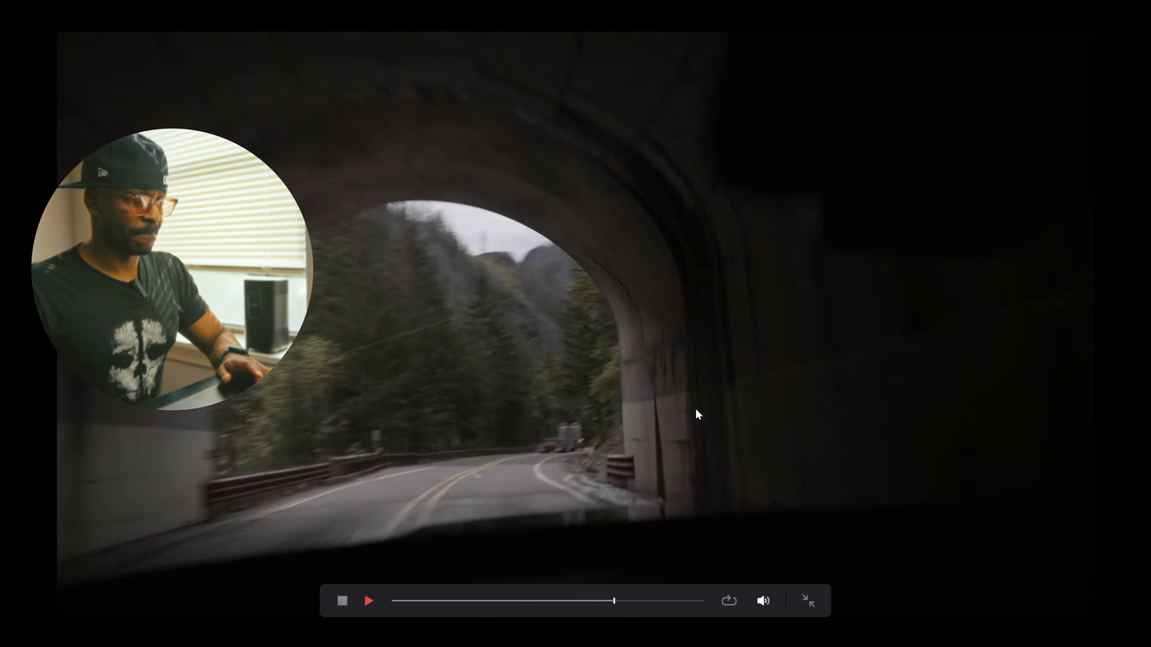
Leave the full-screen playback and lower the white point of the Curlves node's custom curve to tame the highlights.
key(Escape)
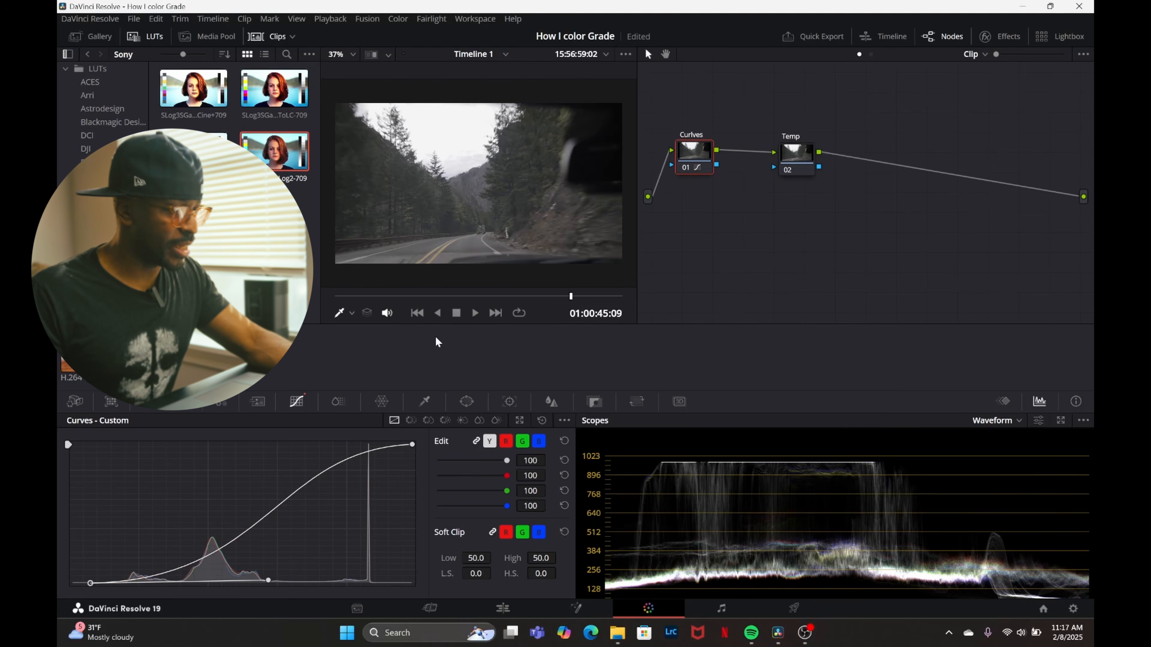
click(412, 444)
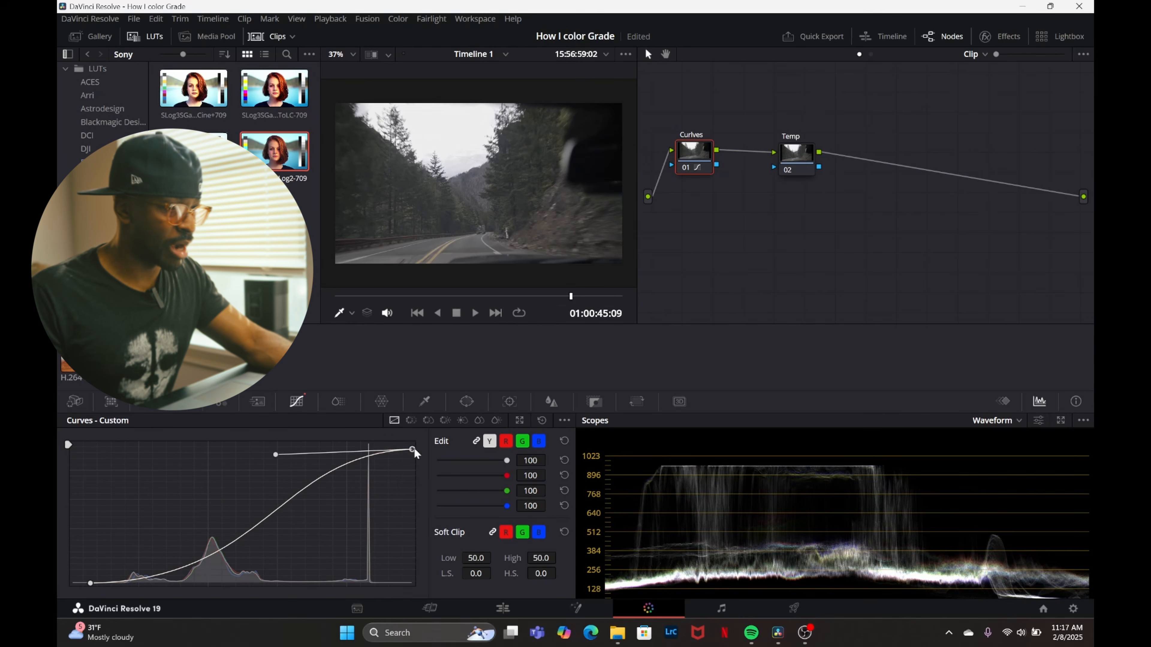
drag(438, 449, 443, 460)
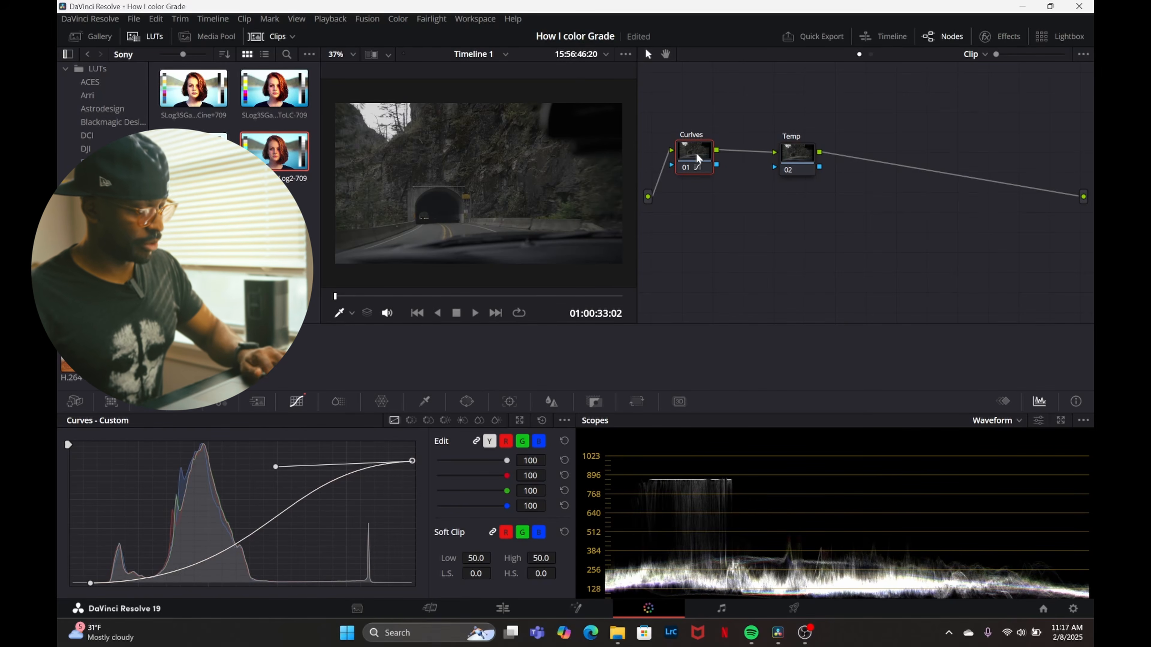
Add a serial node between the Curlves and Temp nodes, space the nodes apart and label the new one Color W.
key(alt+s)
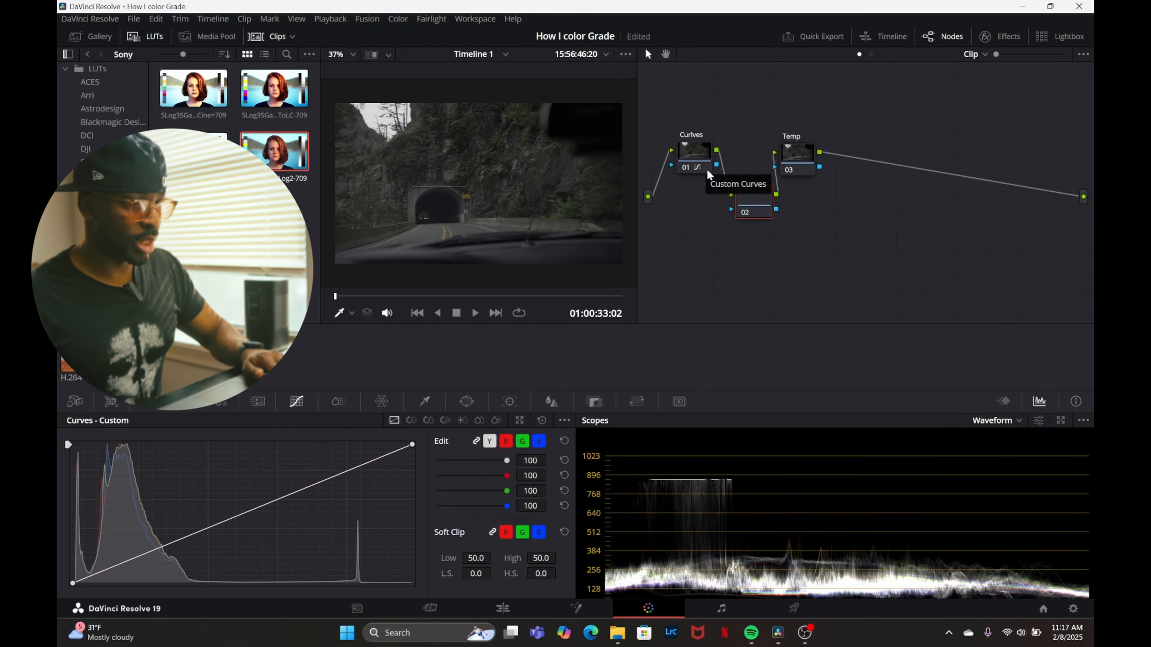
drag(809, 164, 833, 255)
drag(761, 194, 758, 169)
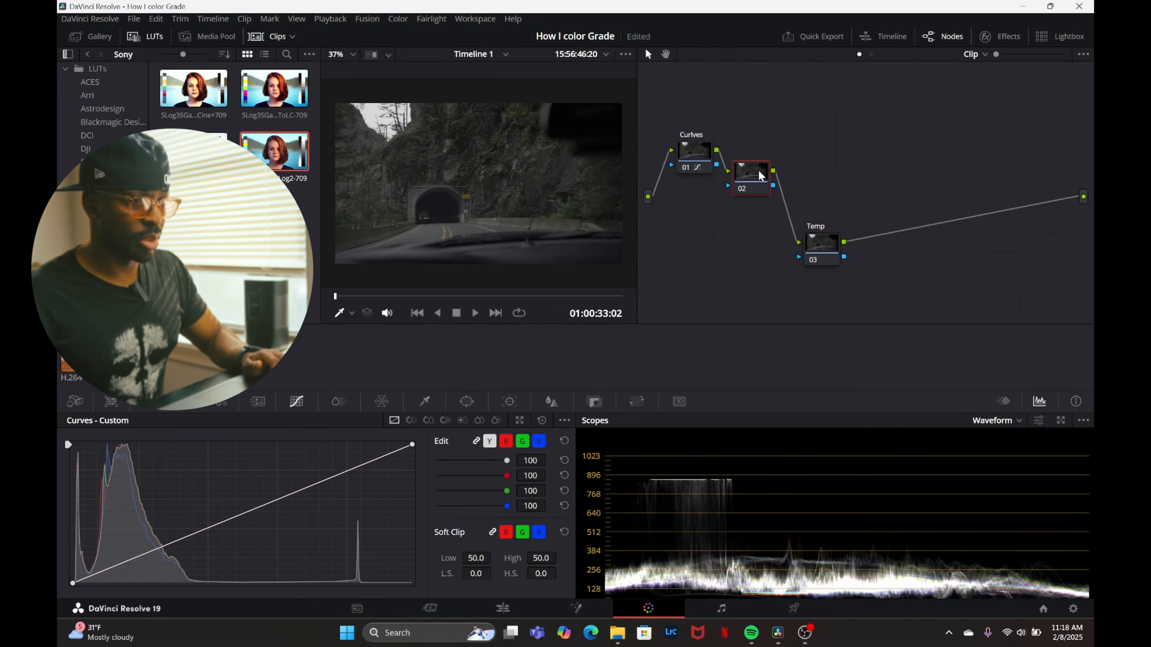
right_click(758, 170)
click(797, 198)
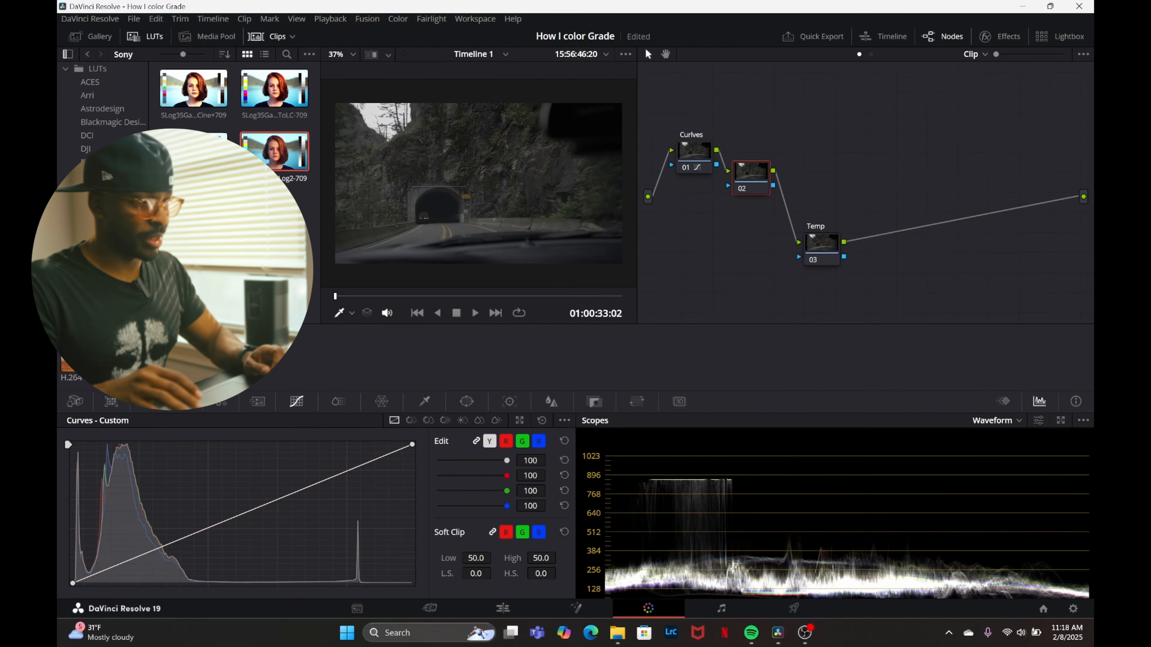
Bring the Temp node closer to Color W and set its Color Boost to 41.50 in the primary color wheels.
click(183, 402)
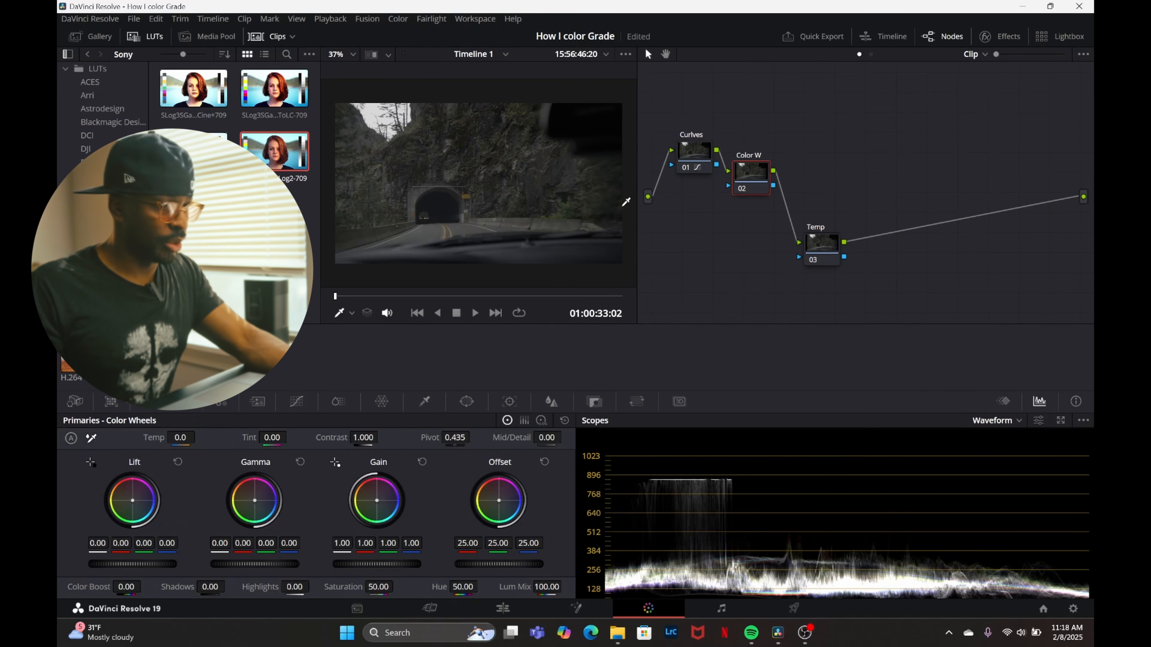
drag(816, 250, 796, 221)
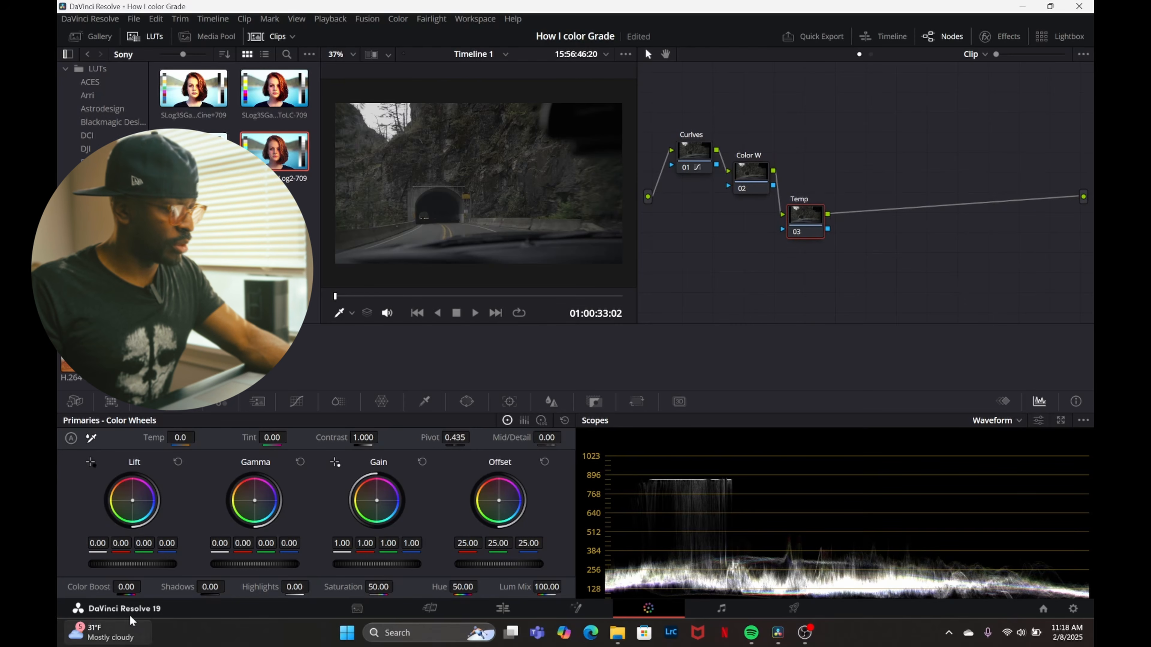
drag(126, 587, 145, 586)
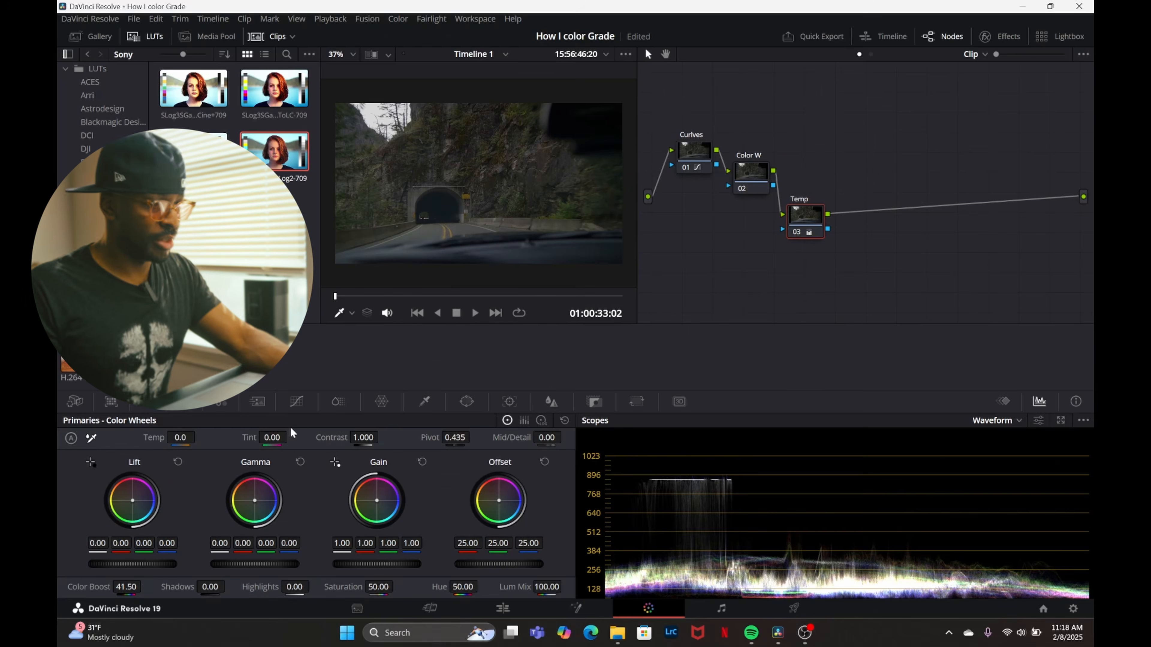
Review the boosted colors of the tunnel clip full screen up to its end and save the project.
key(ctrl+f)
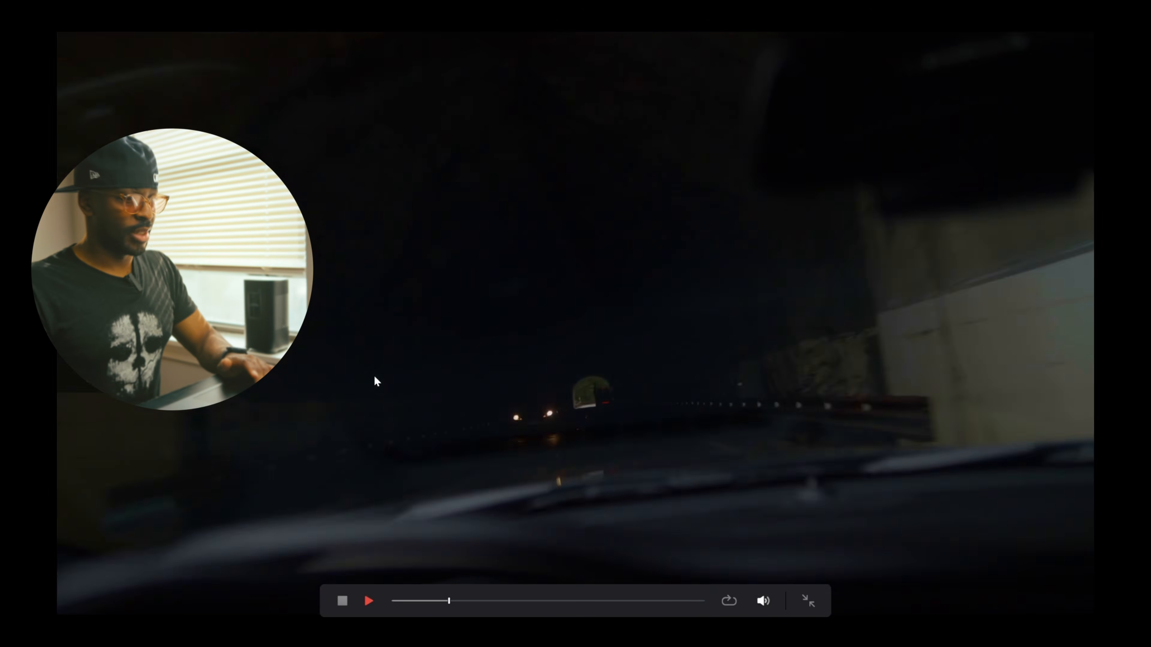
click(605, 601)
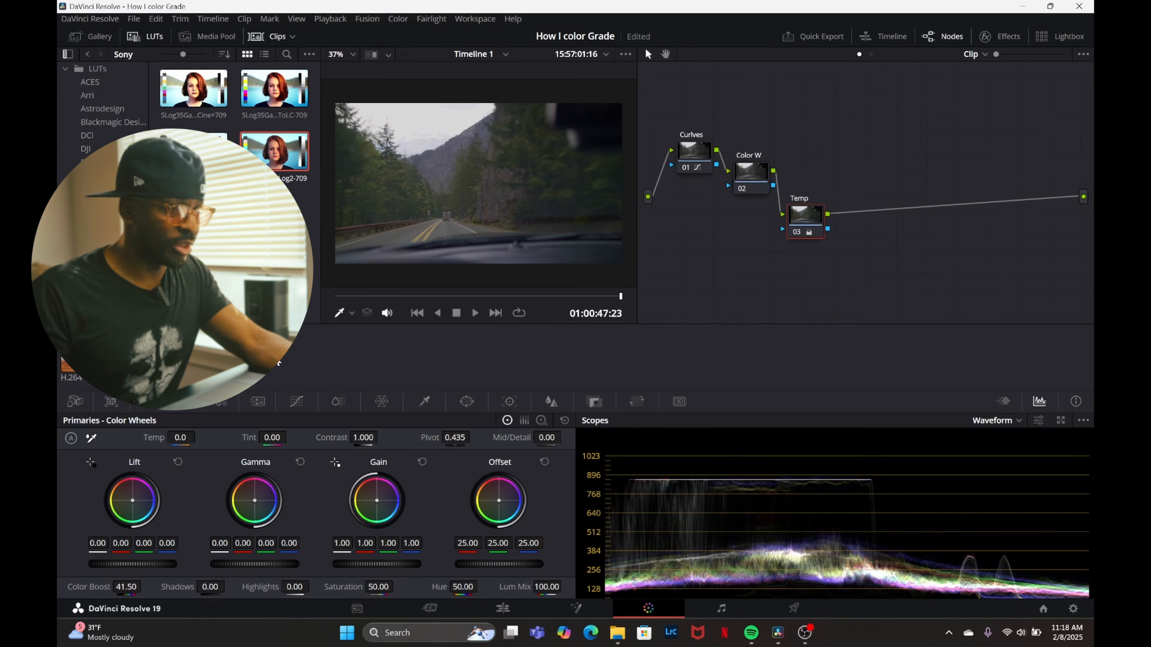
key(ctrl+s)
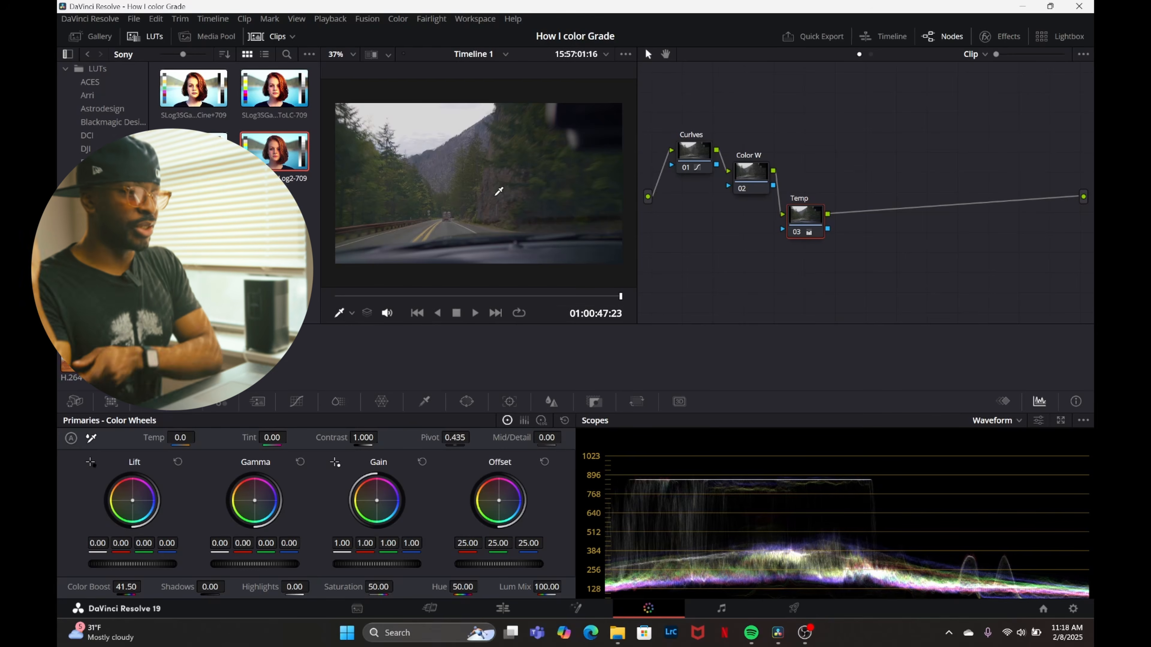
Move the Color W node up beside the Curlves node and shift the Temp node farther down the node graph.
click(753, 171)
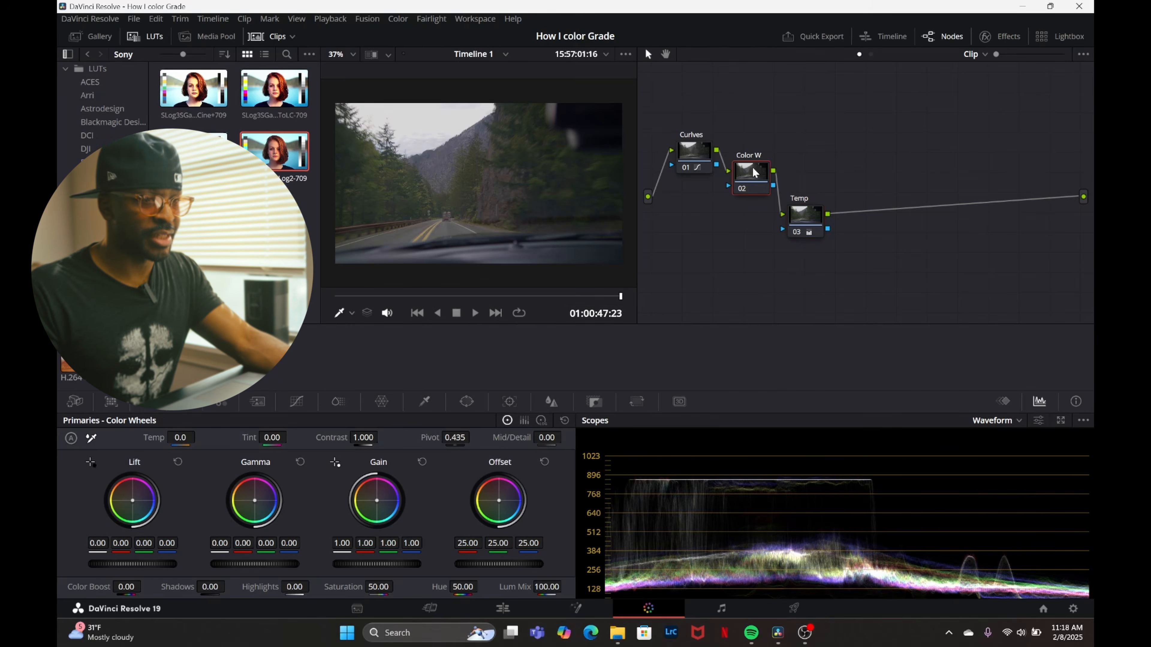
drag(754, 172, 756, 152)
drag(801, 222, 806, 257)
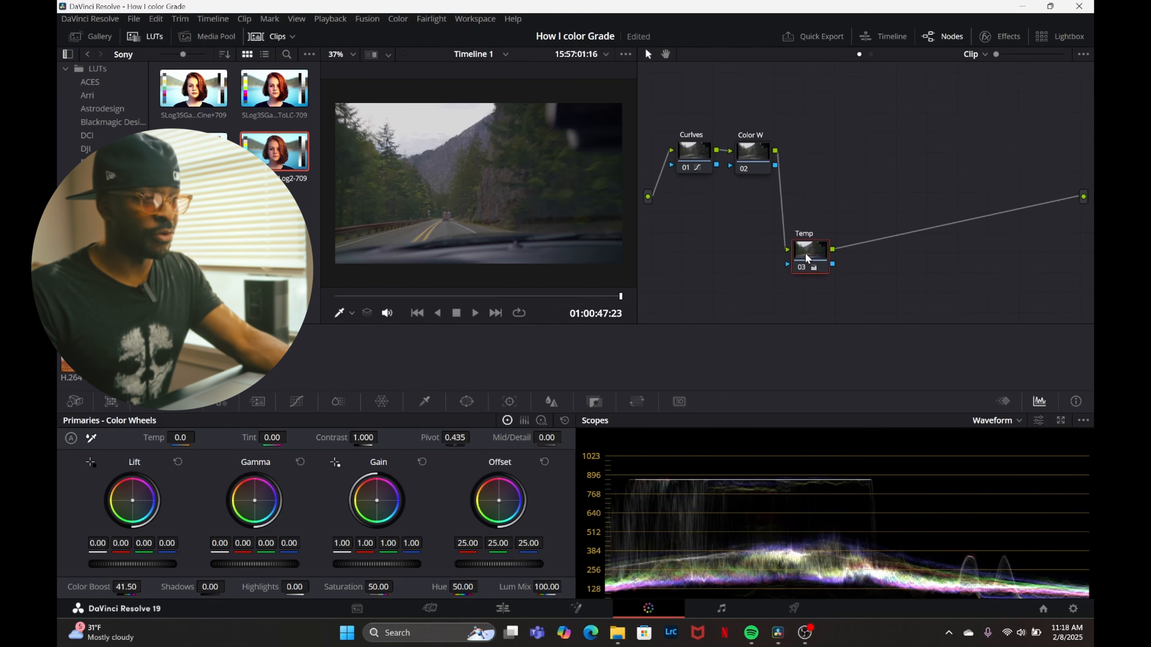
click(756, 160)
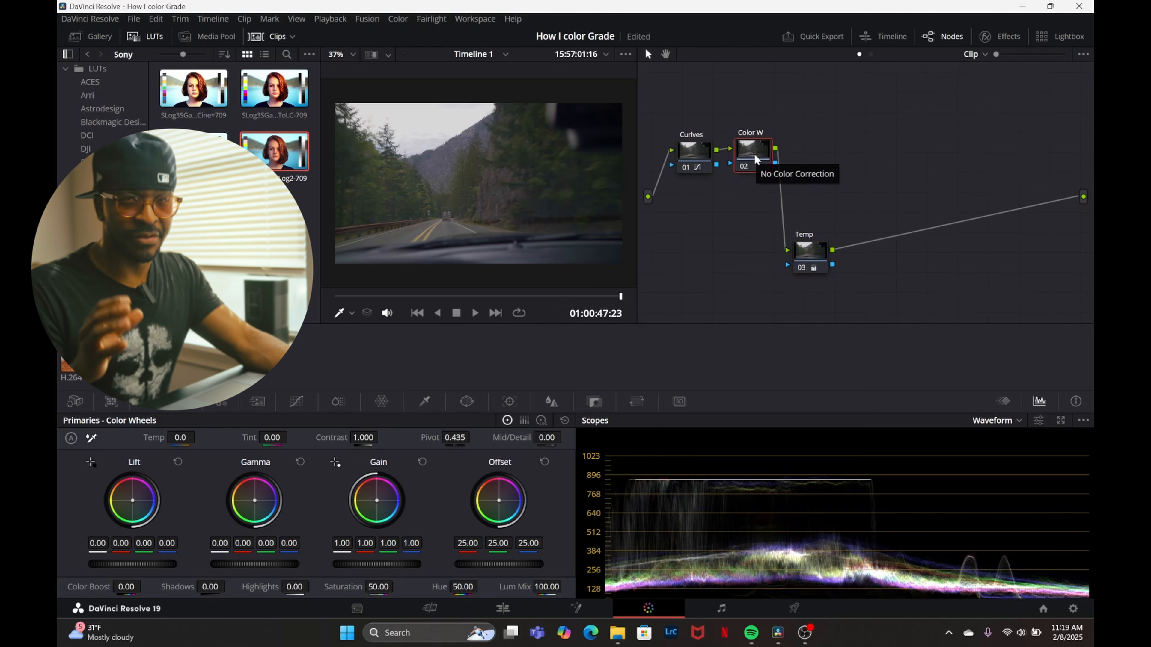
drag(756, 160, 744, 164)
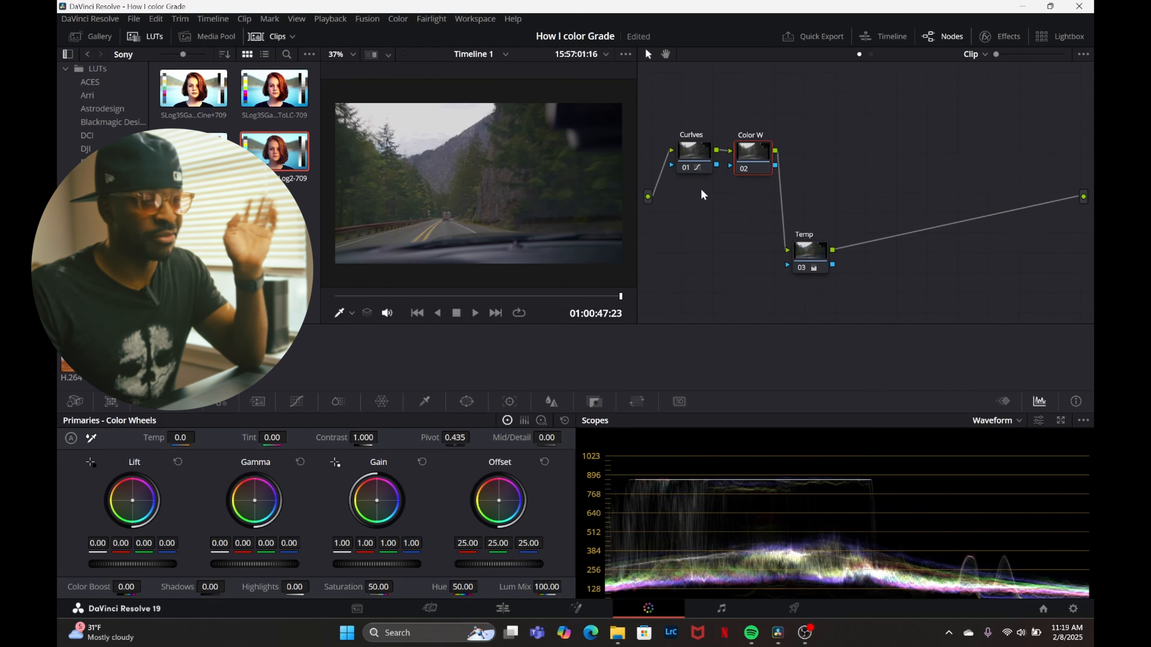
drag(766, 152, 765, 162)
Play the clip from its start into the tunnel and move the Temp node beneath the Curlves node.
click(337, 296)
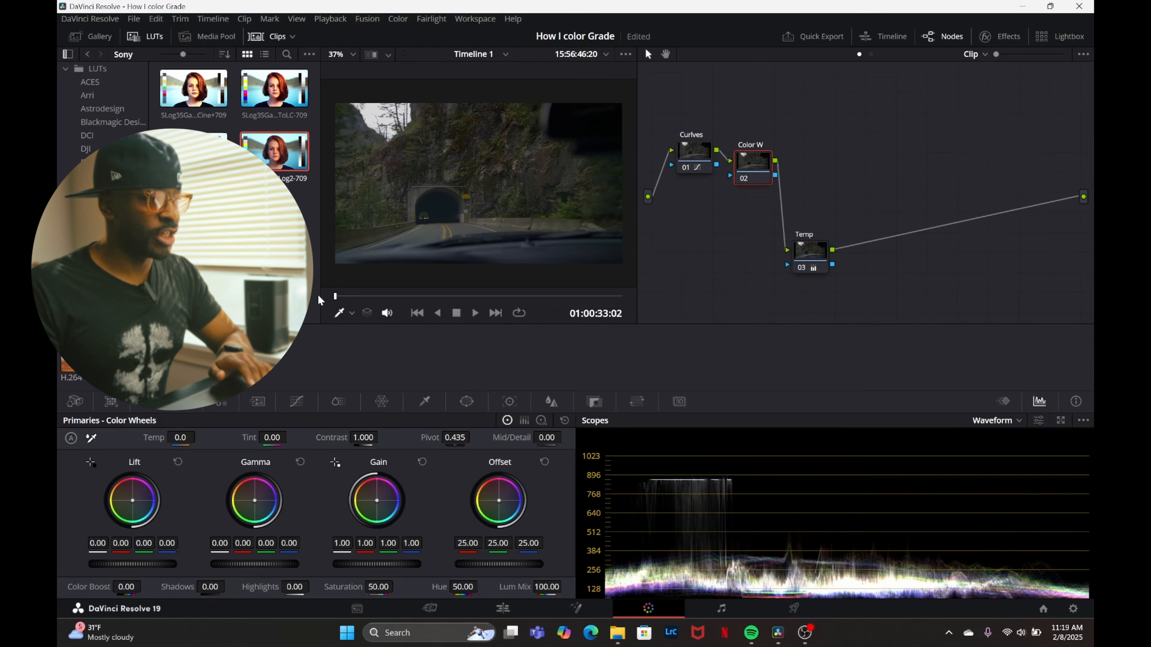
key(space)
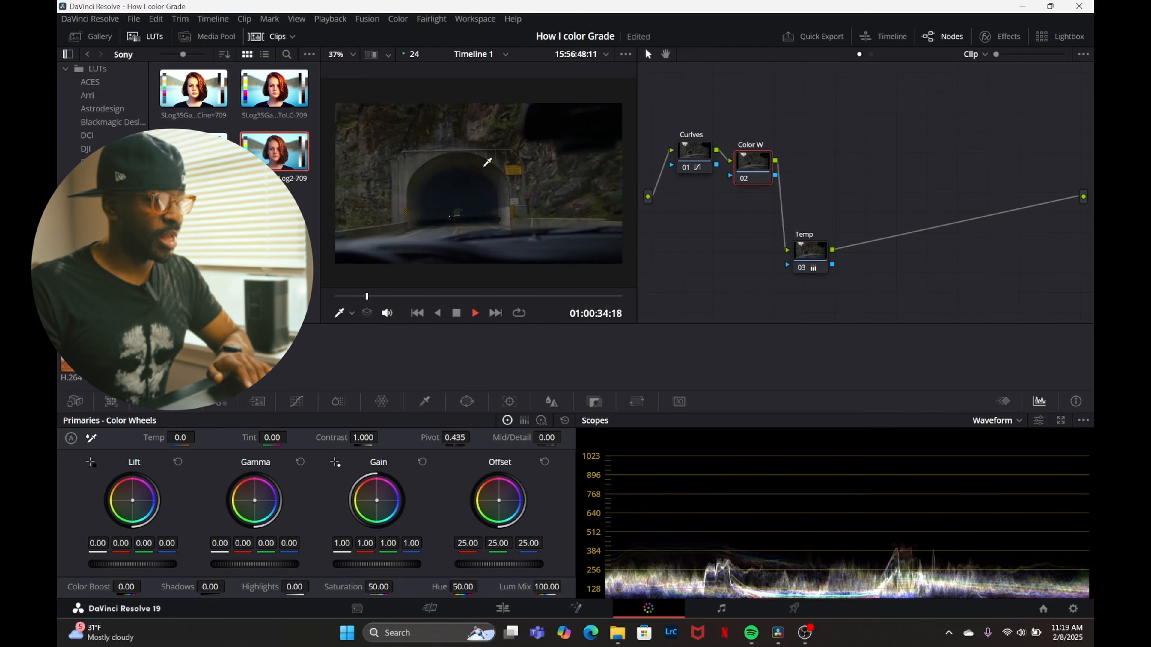
key(space)
drag(821, 275, 709, 246)
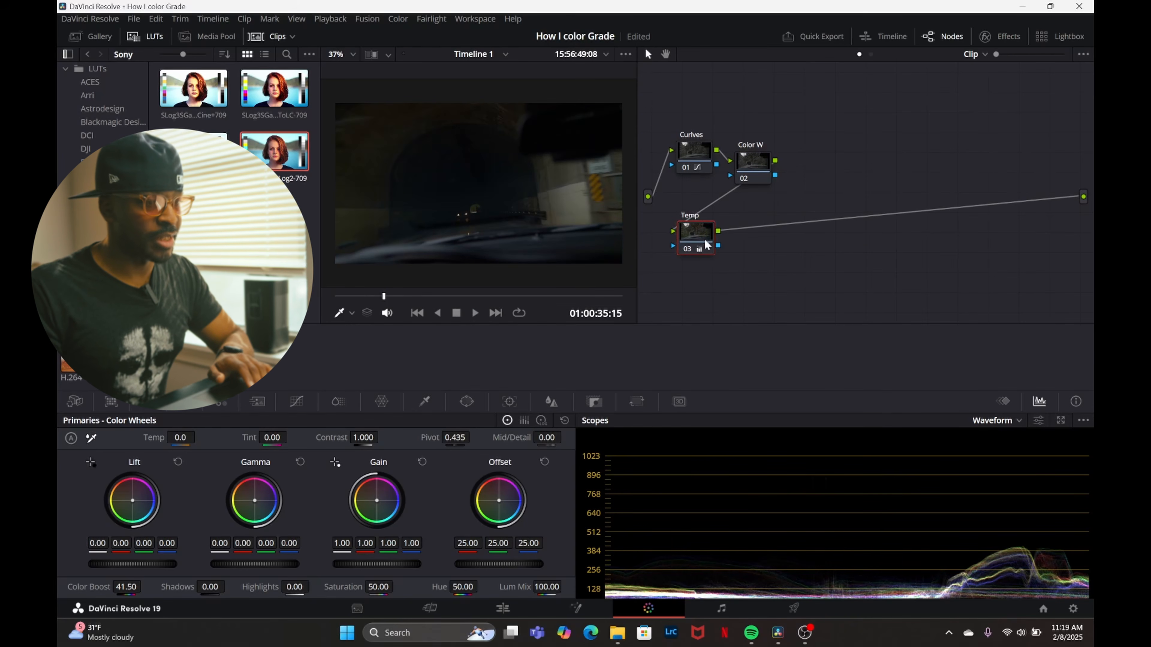
Play from the dark tunnel interior towards the exit full screen, pausing to examine the shadows and the arch.
click(335, 296)
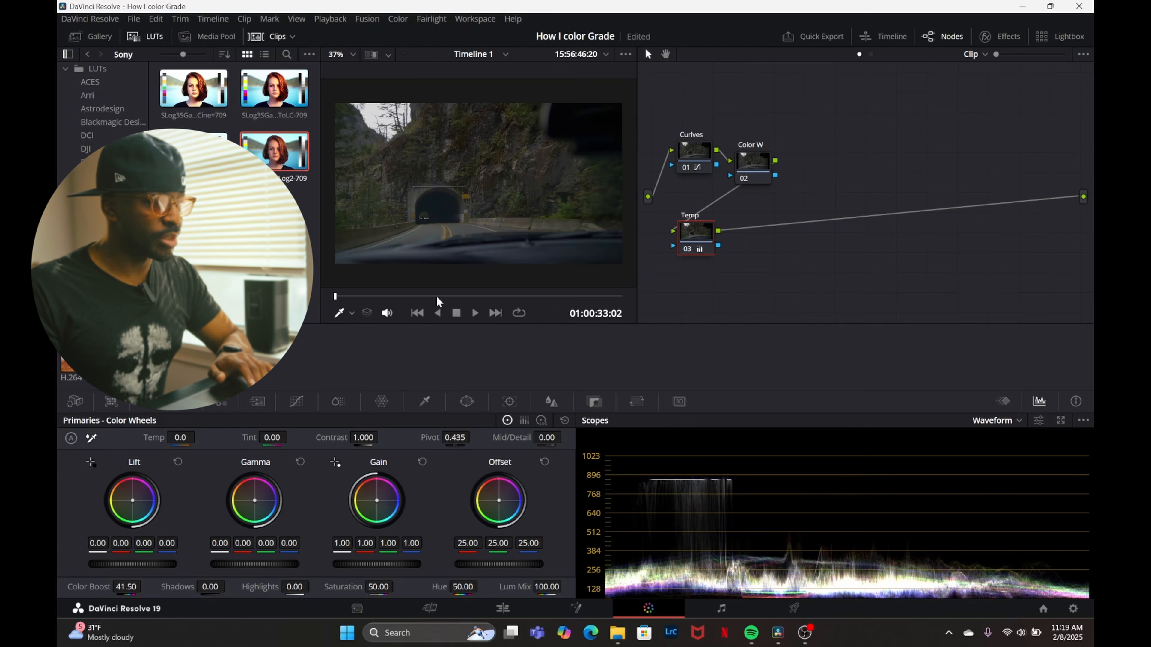
drag(336, 297, 482, 292)
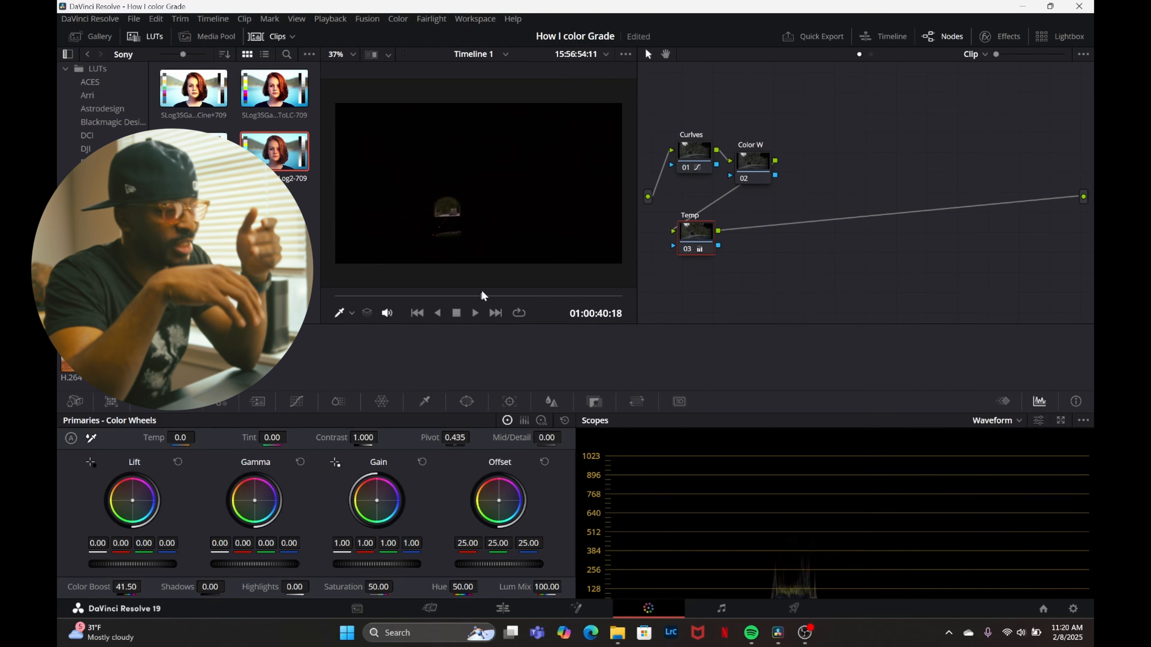
key(ctrl+f)
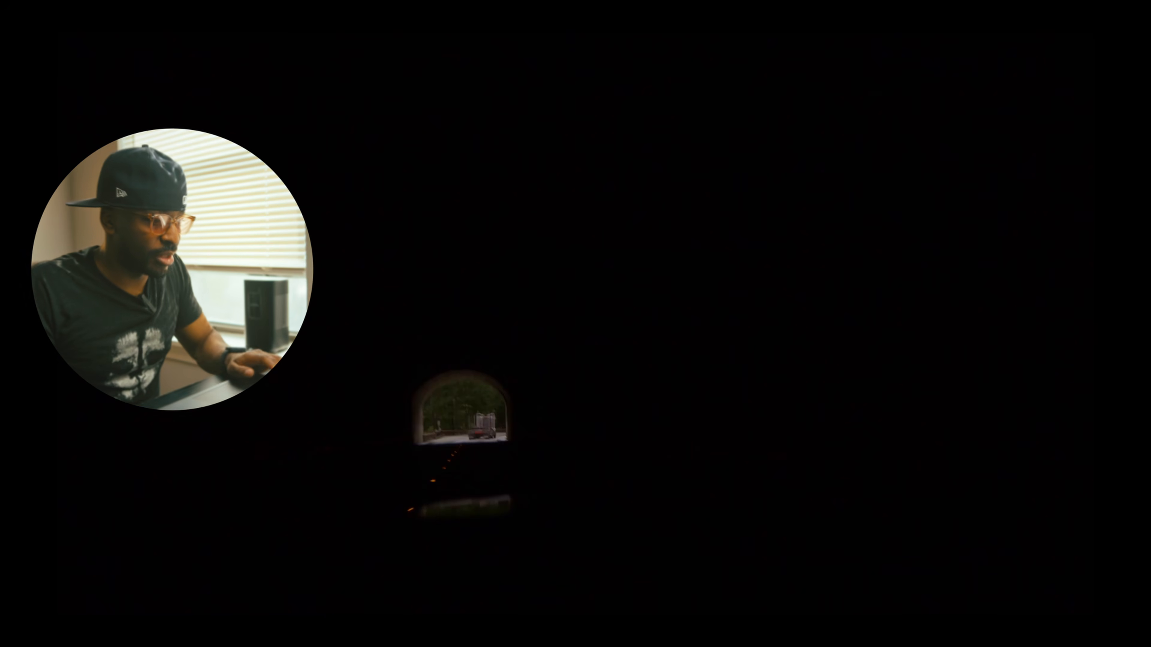
key(space)
key(space)
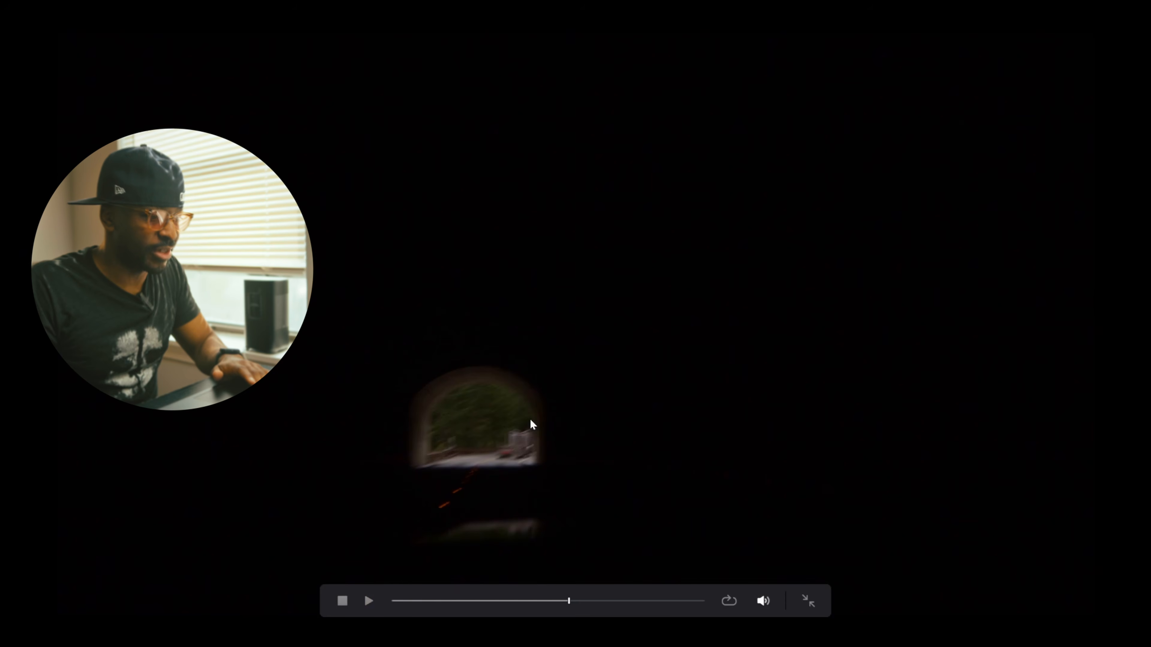
key(space)
key(space)
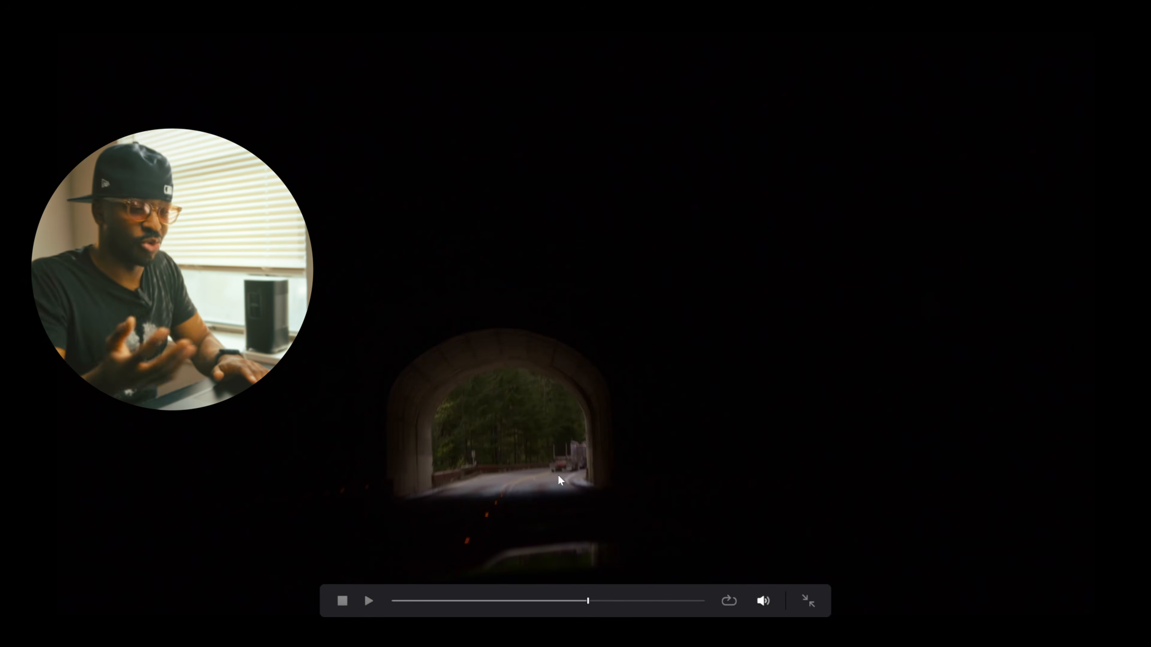
key(space)
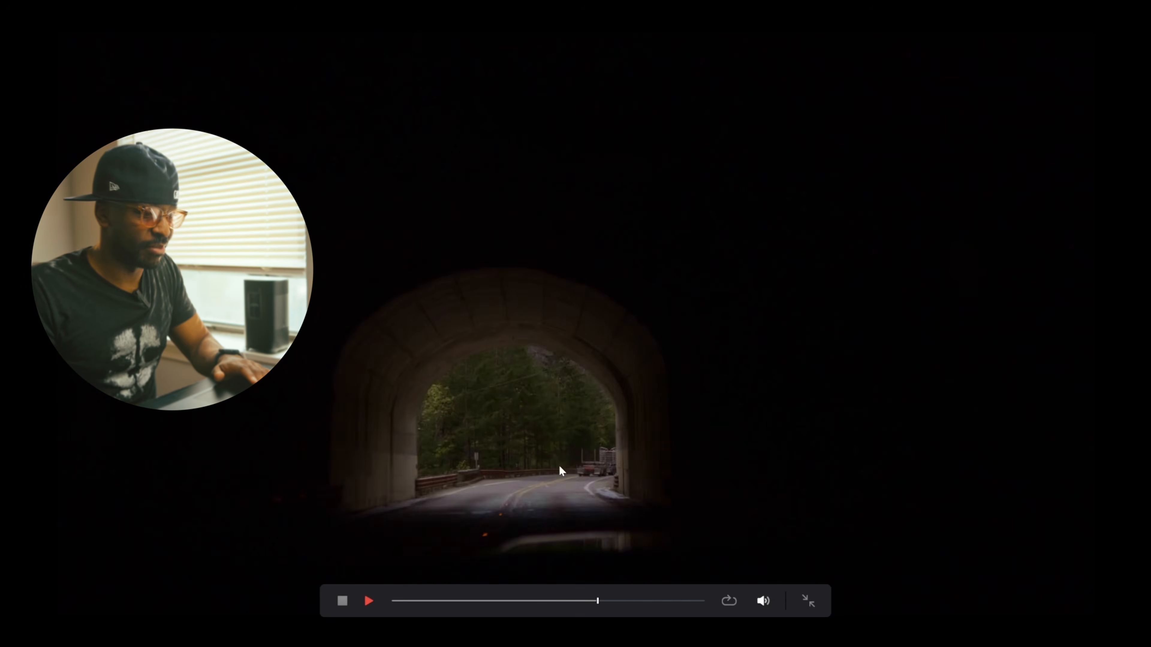
Play the open road after the tunnel exit full screen, pausing to examine the sky, mountain and trees.
key(space)
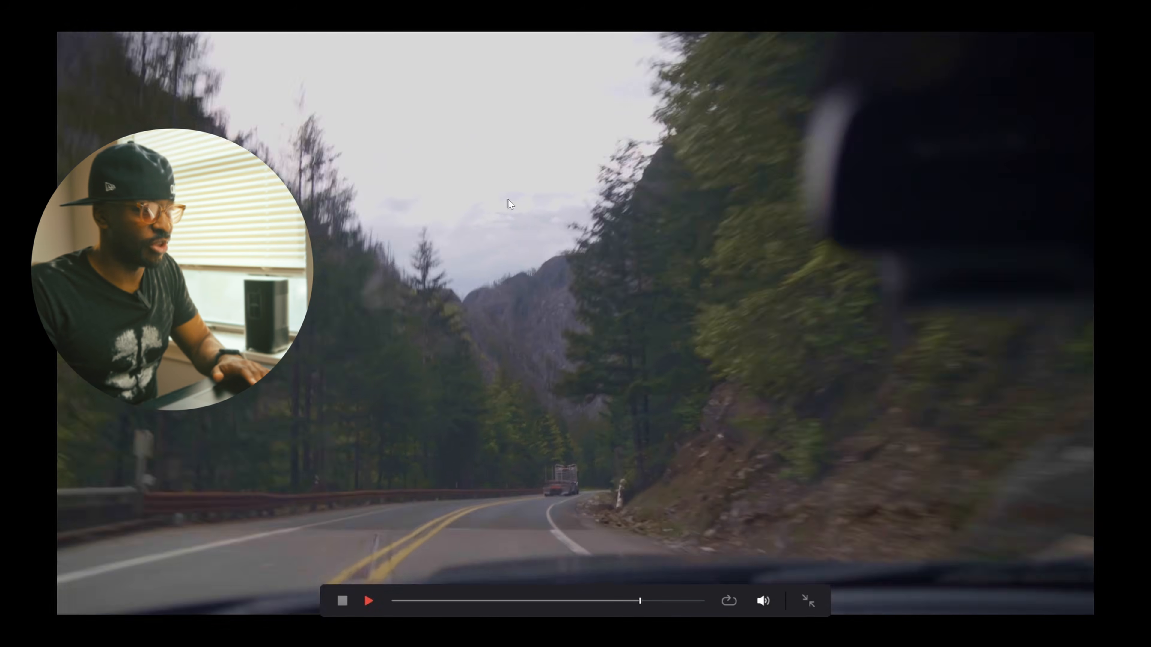
key(space)
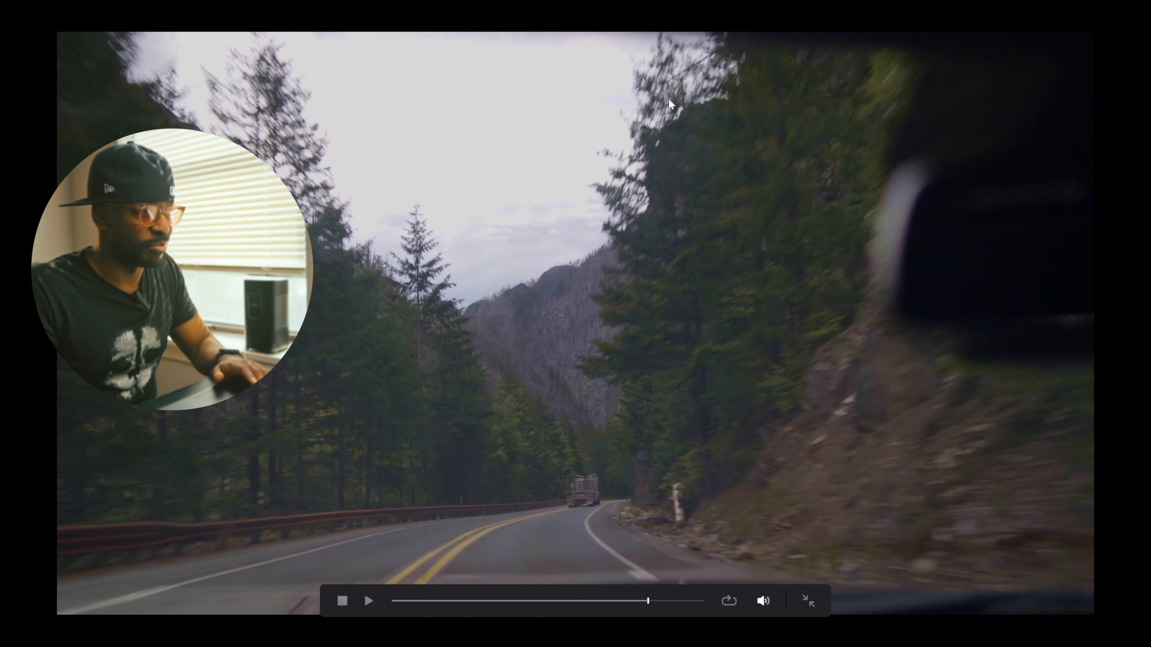
key(space)
key(space)
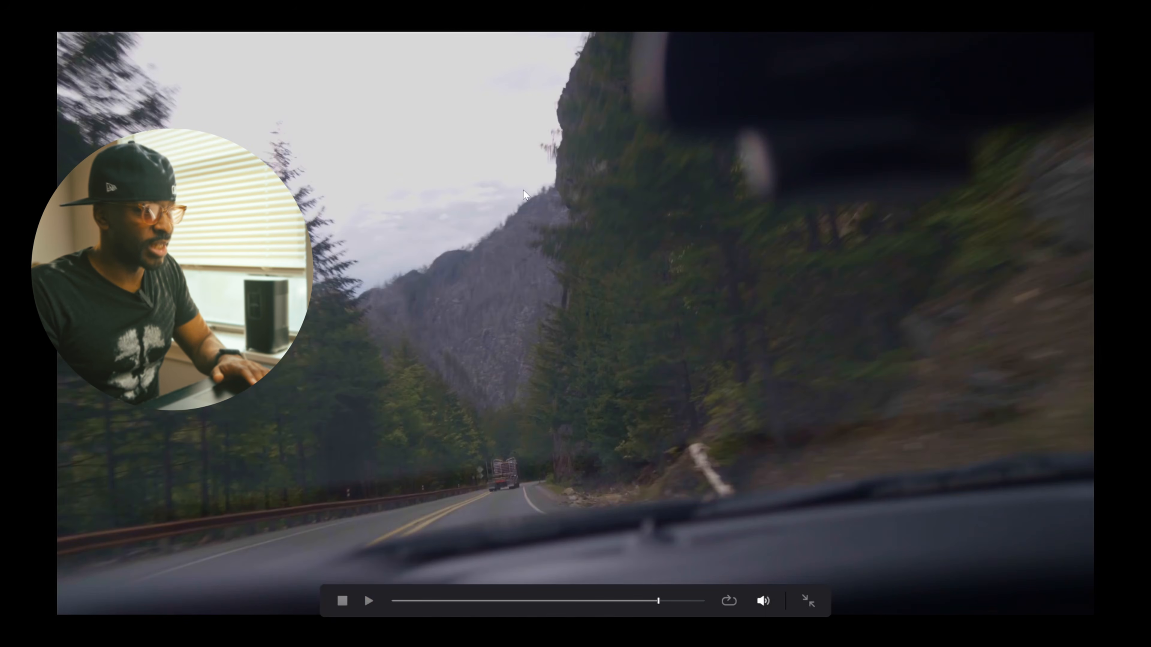
key(space)
key(space)
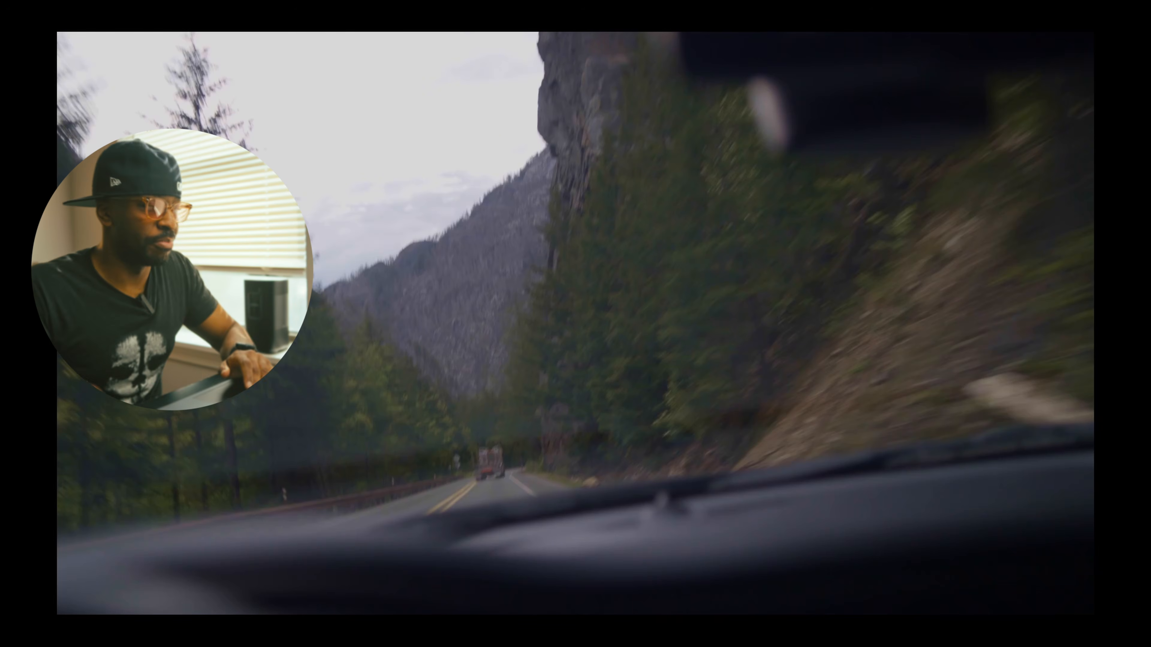
key(space)
key(space)
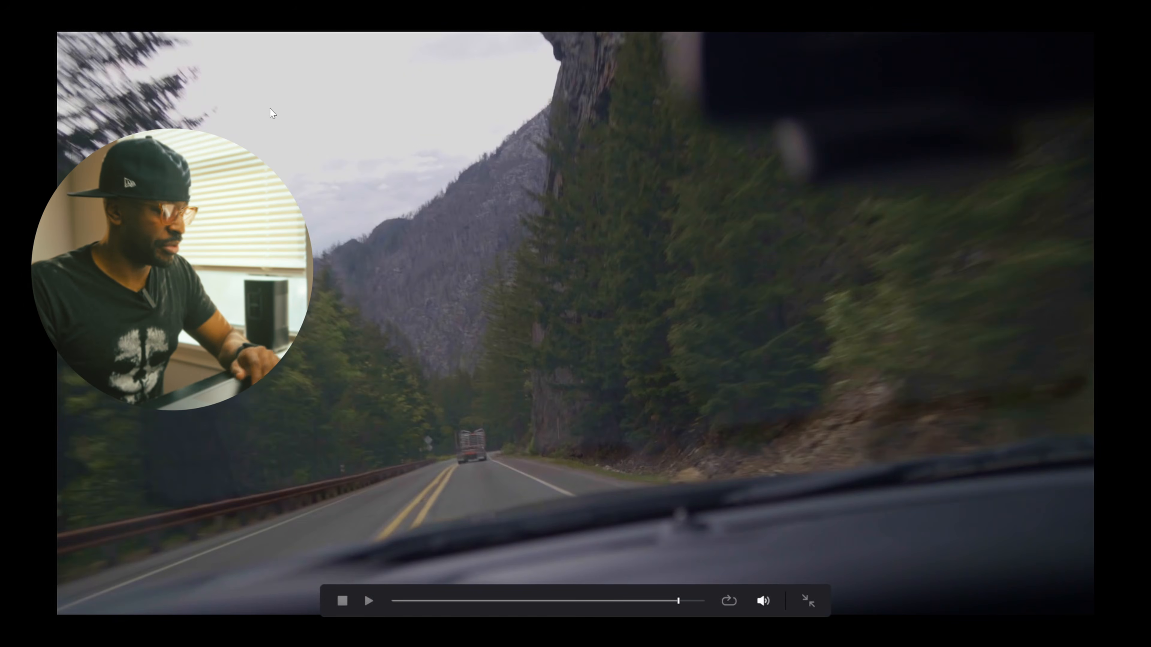
key(Escape)
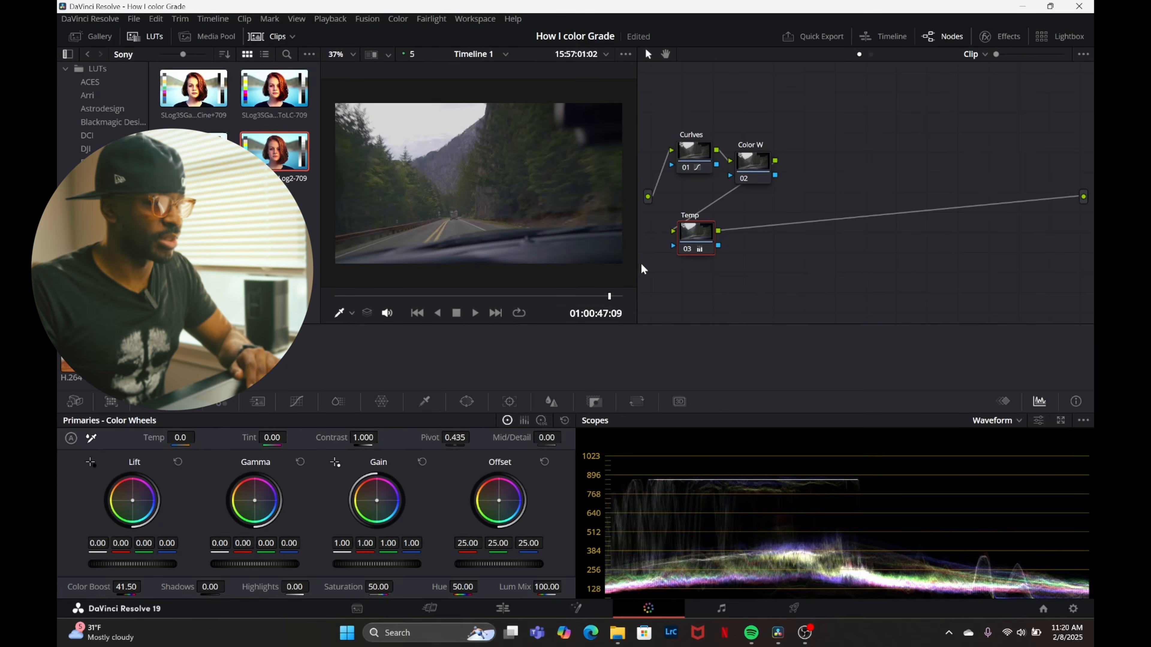
Return to the tunnel entrance shot and warm the Temp node by setting its temperature to 660.0.
drag(610, 296, 311, 297)
key(space)
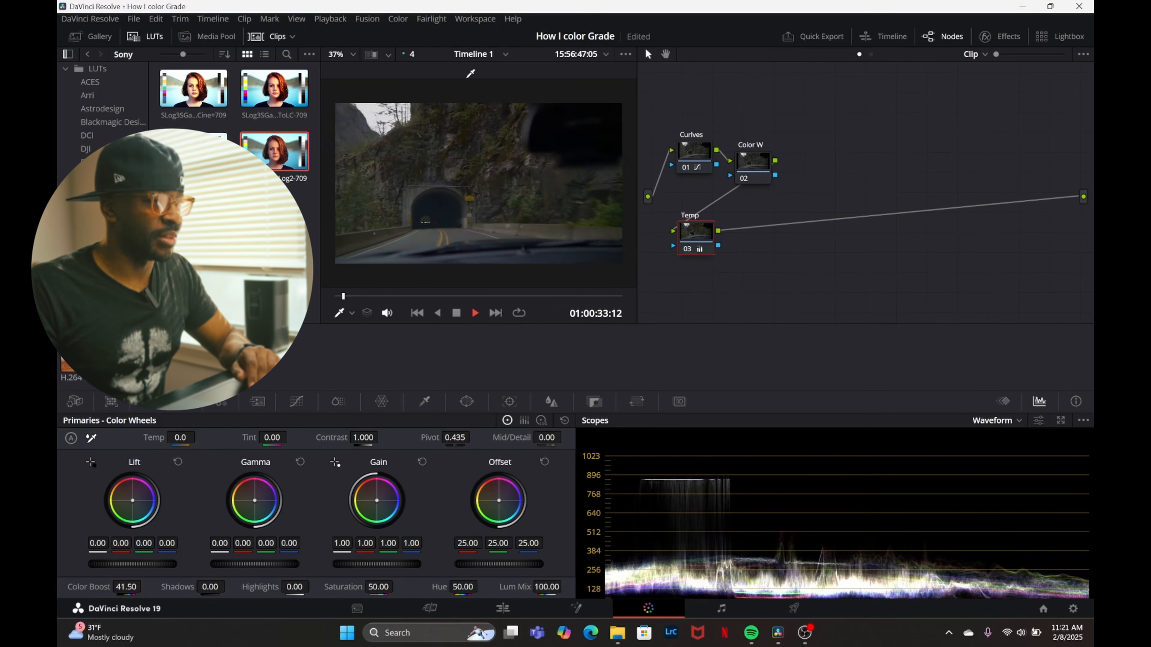
key(space)
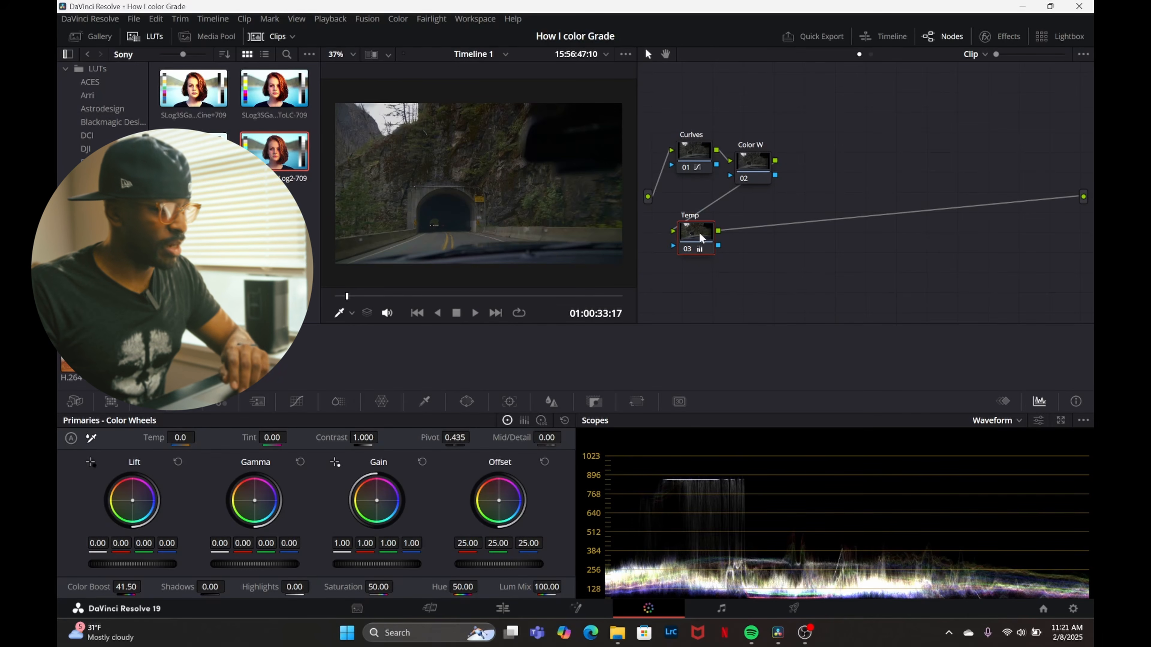
drag(181, 437, 196, 437)
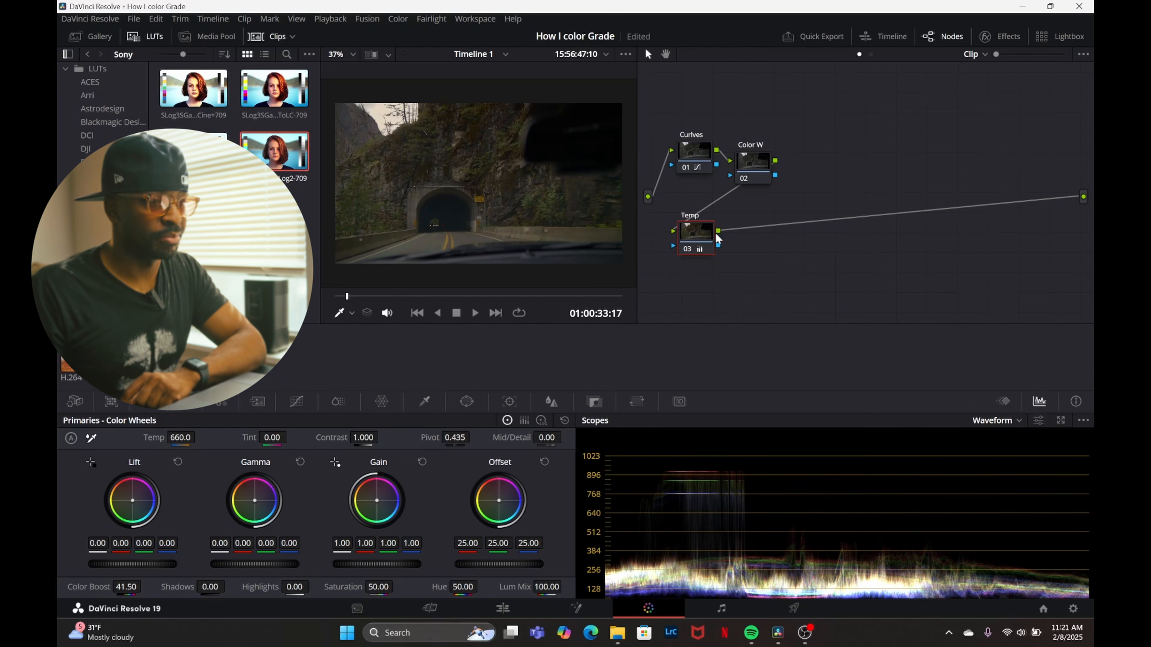
Review the warmer grade full screen on the open road and at the tunnel entrance.
drag(716, 234, 724, 245)
drag(348, 296, 586, 290)
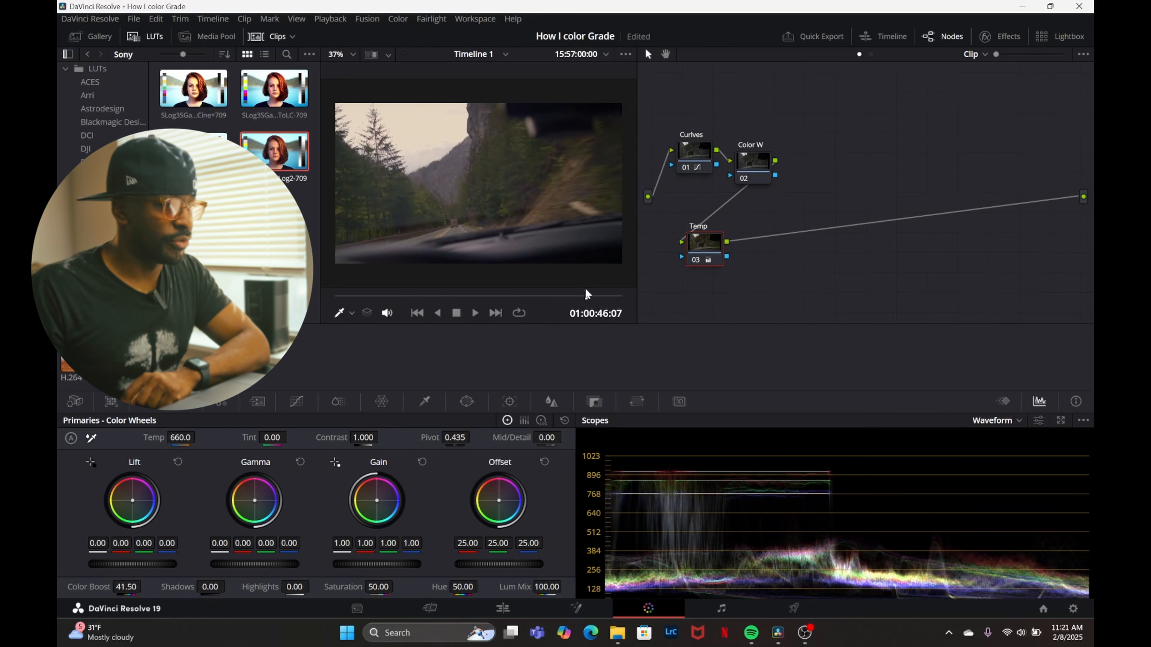
key(ctrl+f)
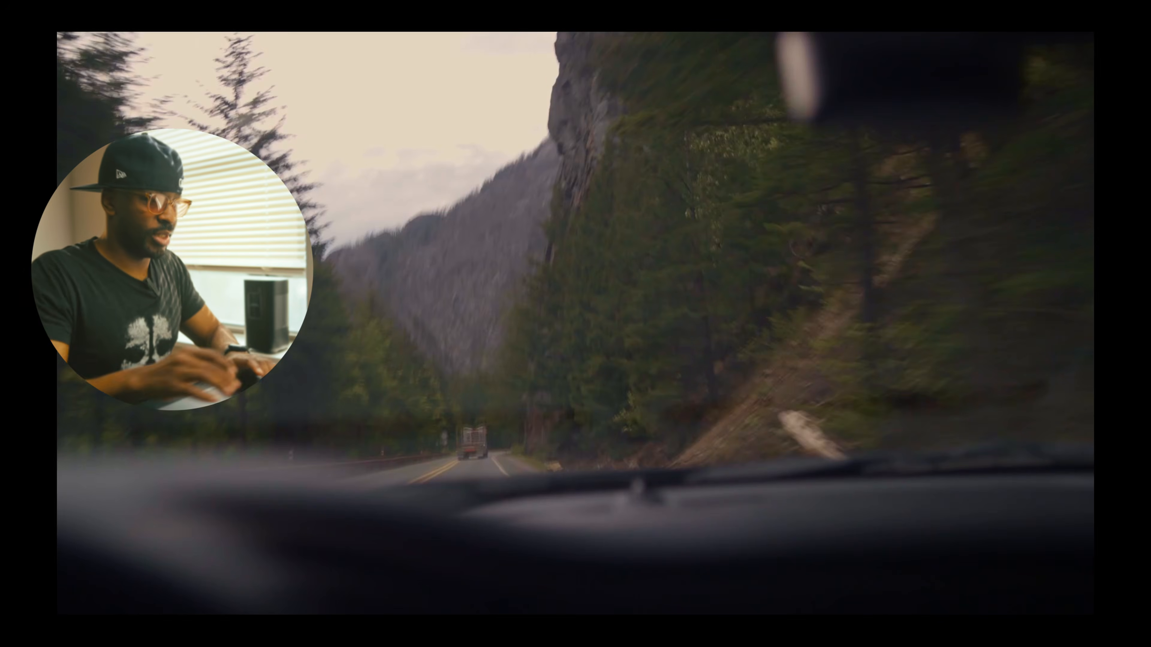
key(space)
mouse_move(531, 601)
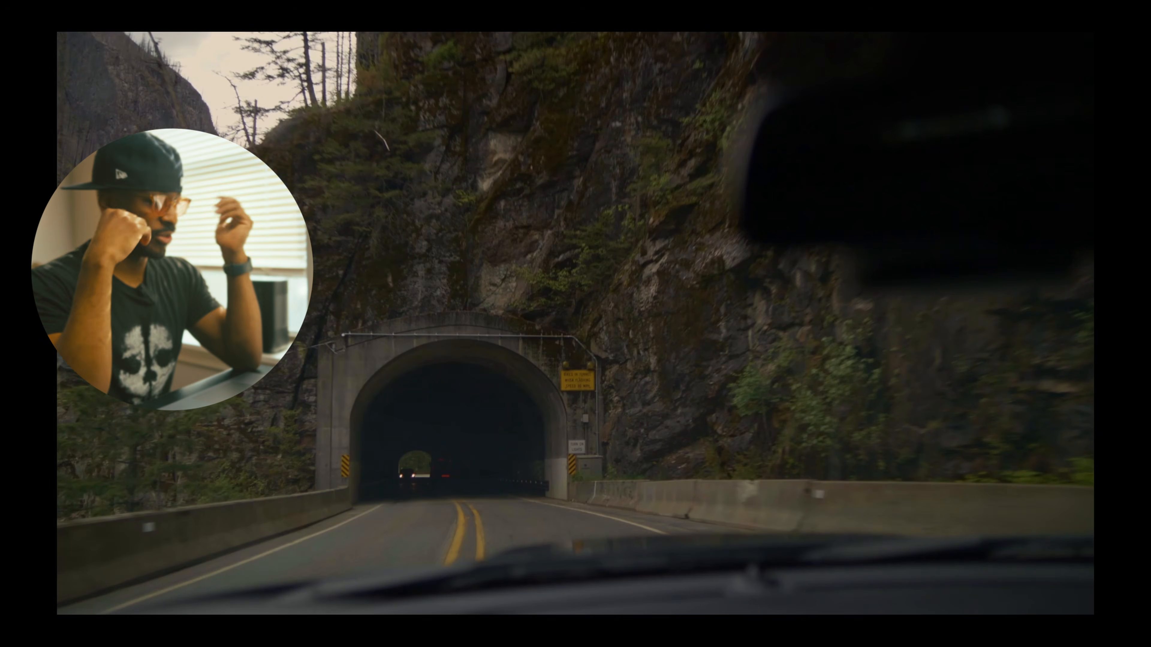
mouse_move(416, 602)
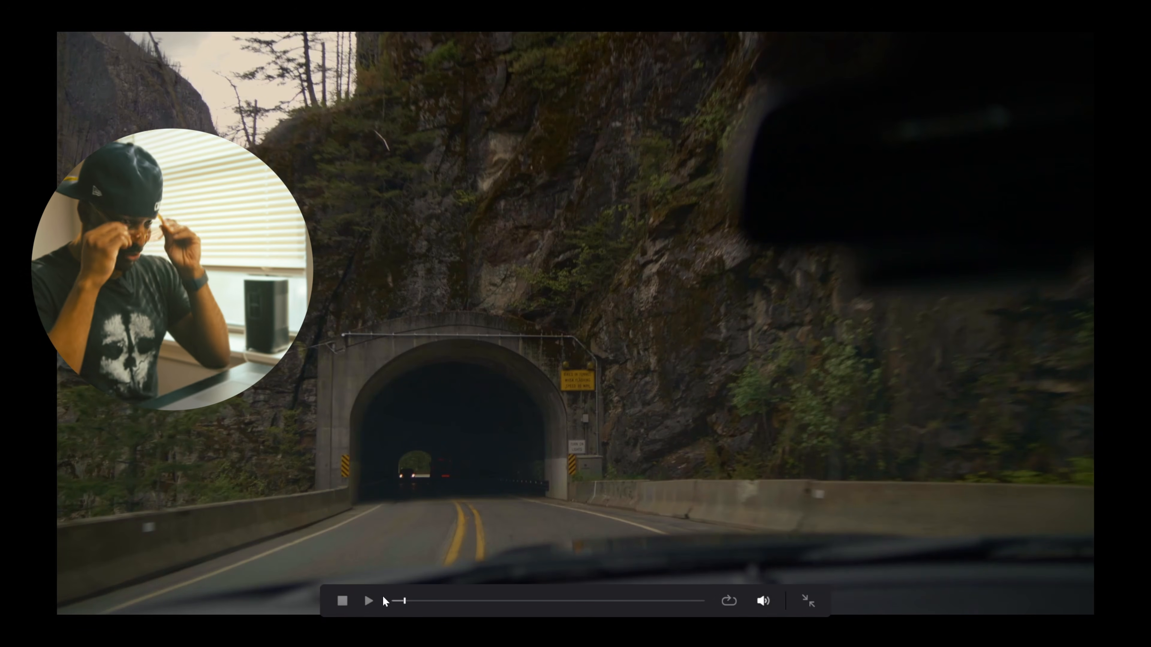